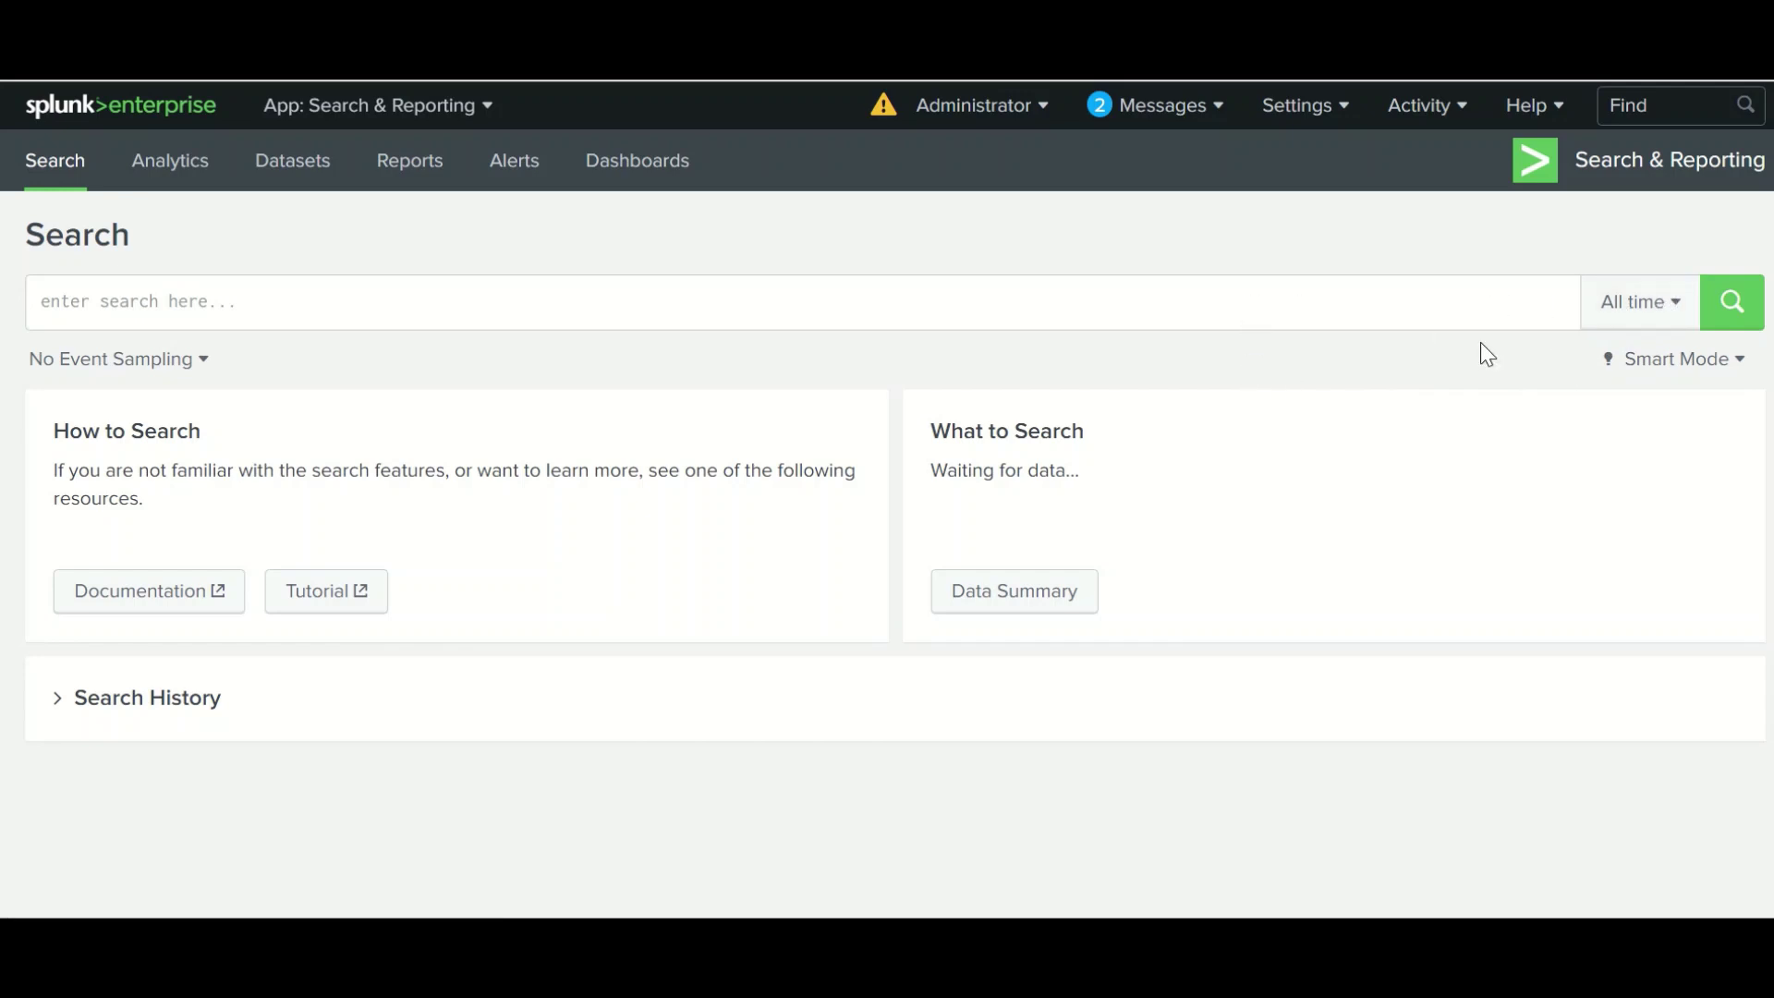
Run a search for index="_internal" with the time range set to All time.
click(1675, 320)
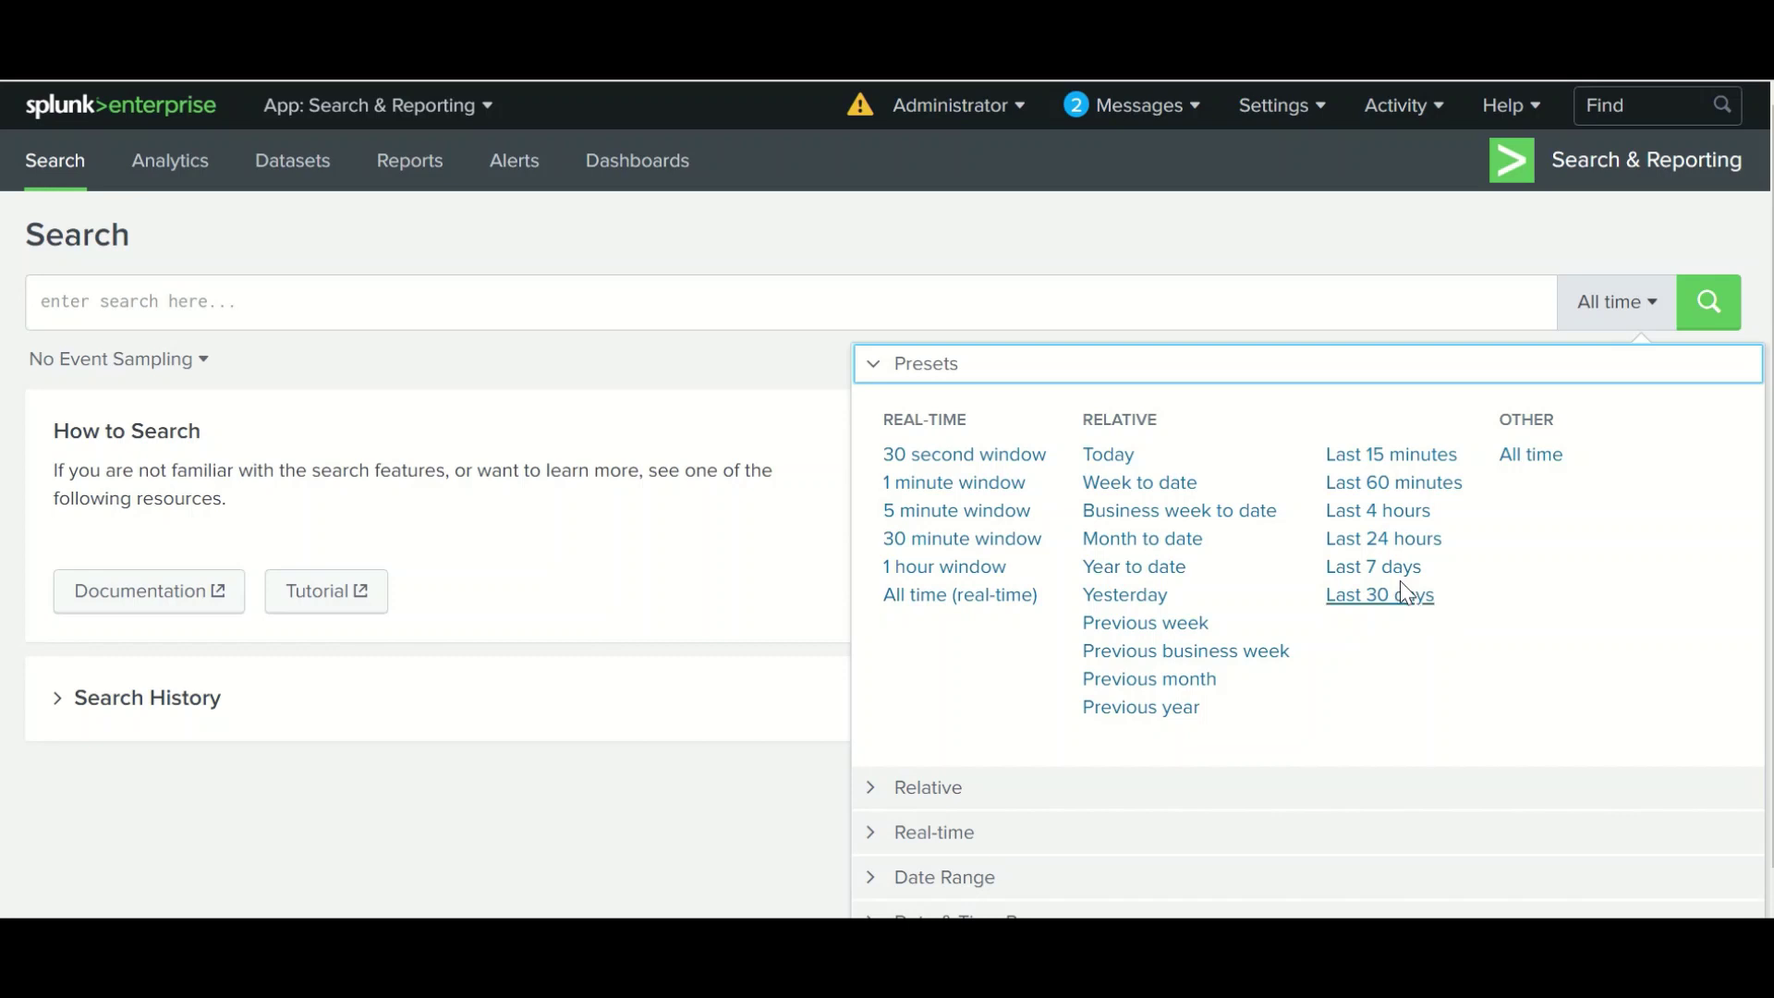
click(1527, 457)
click(1236, 304)
text(index)
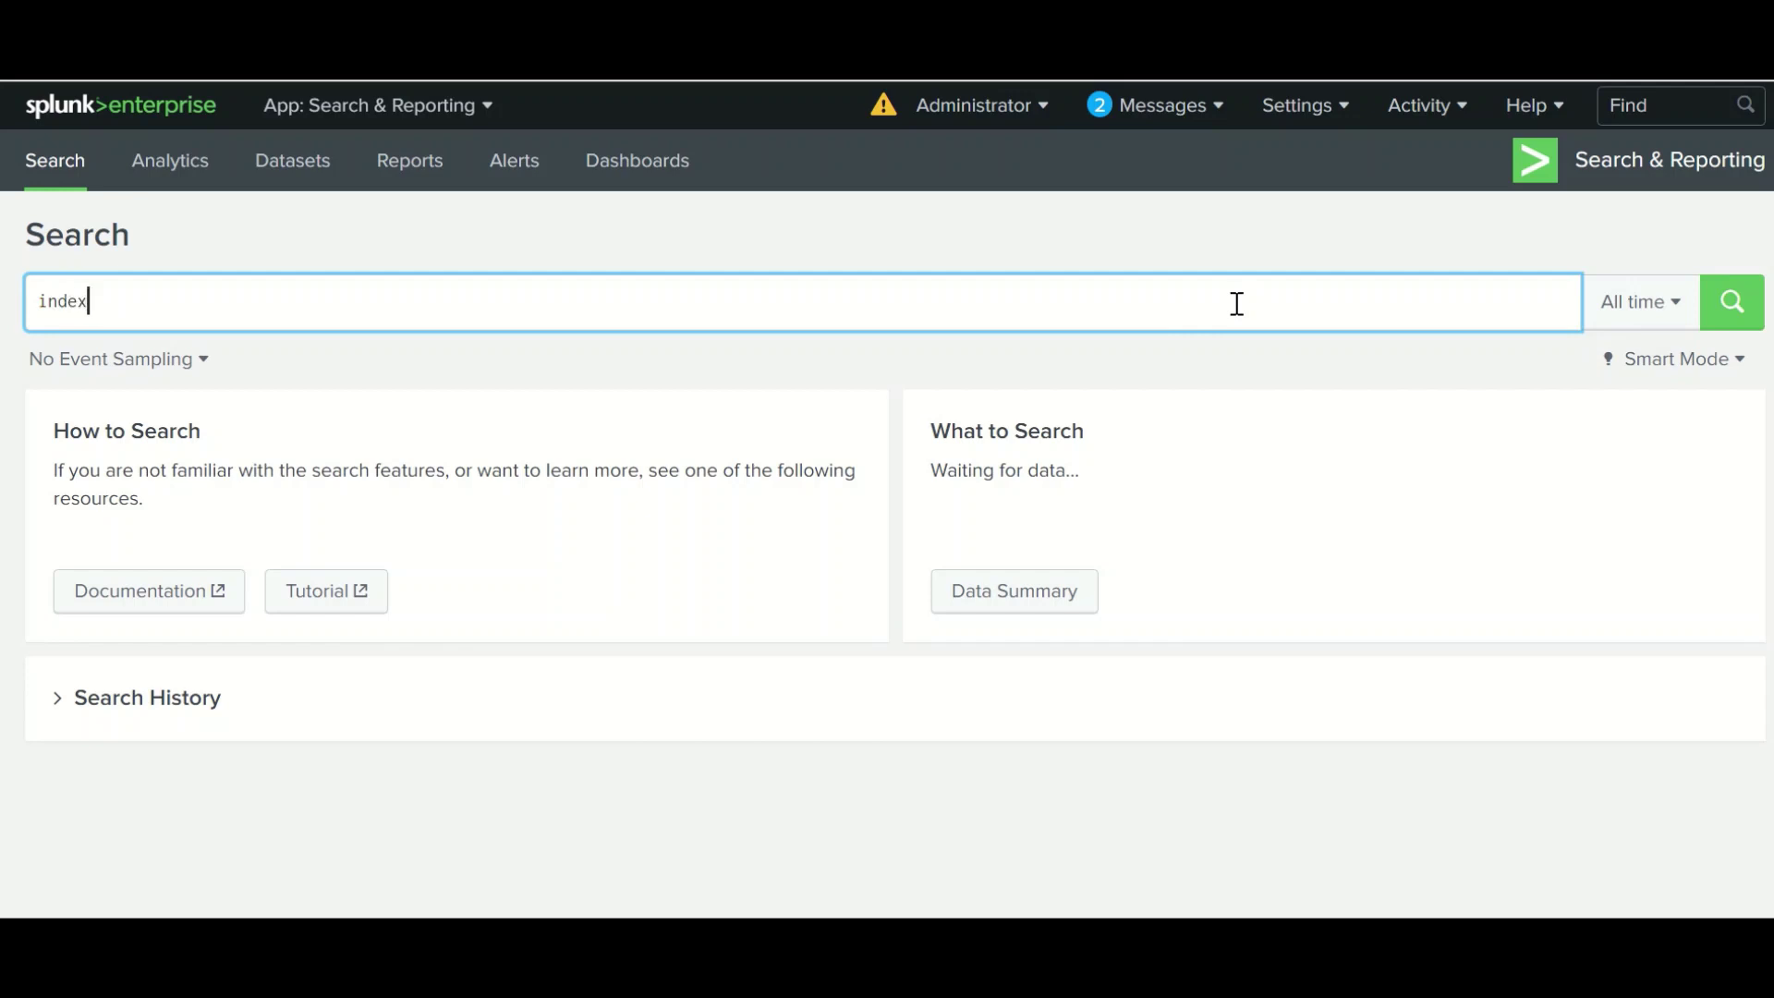
text(=_in)
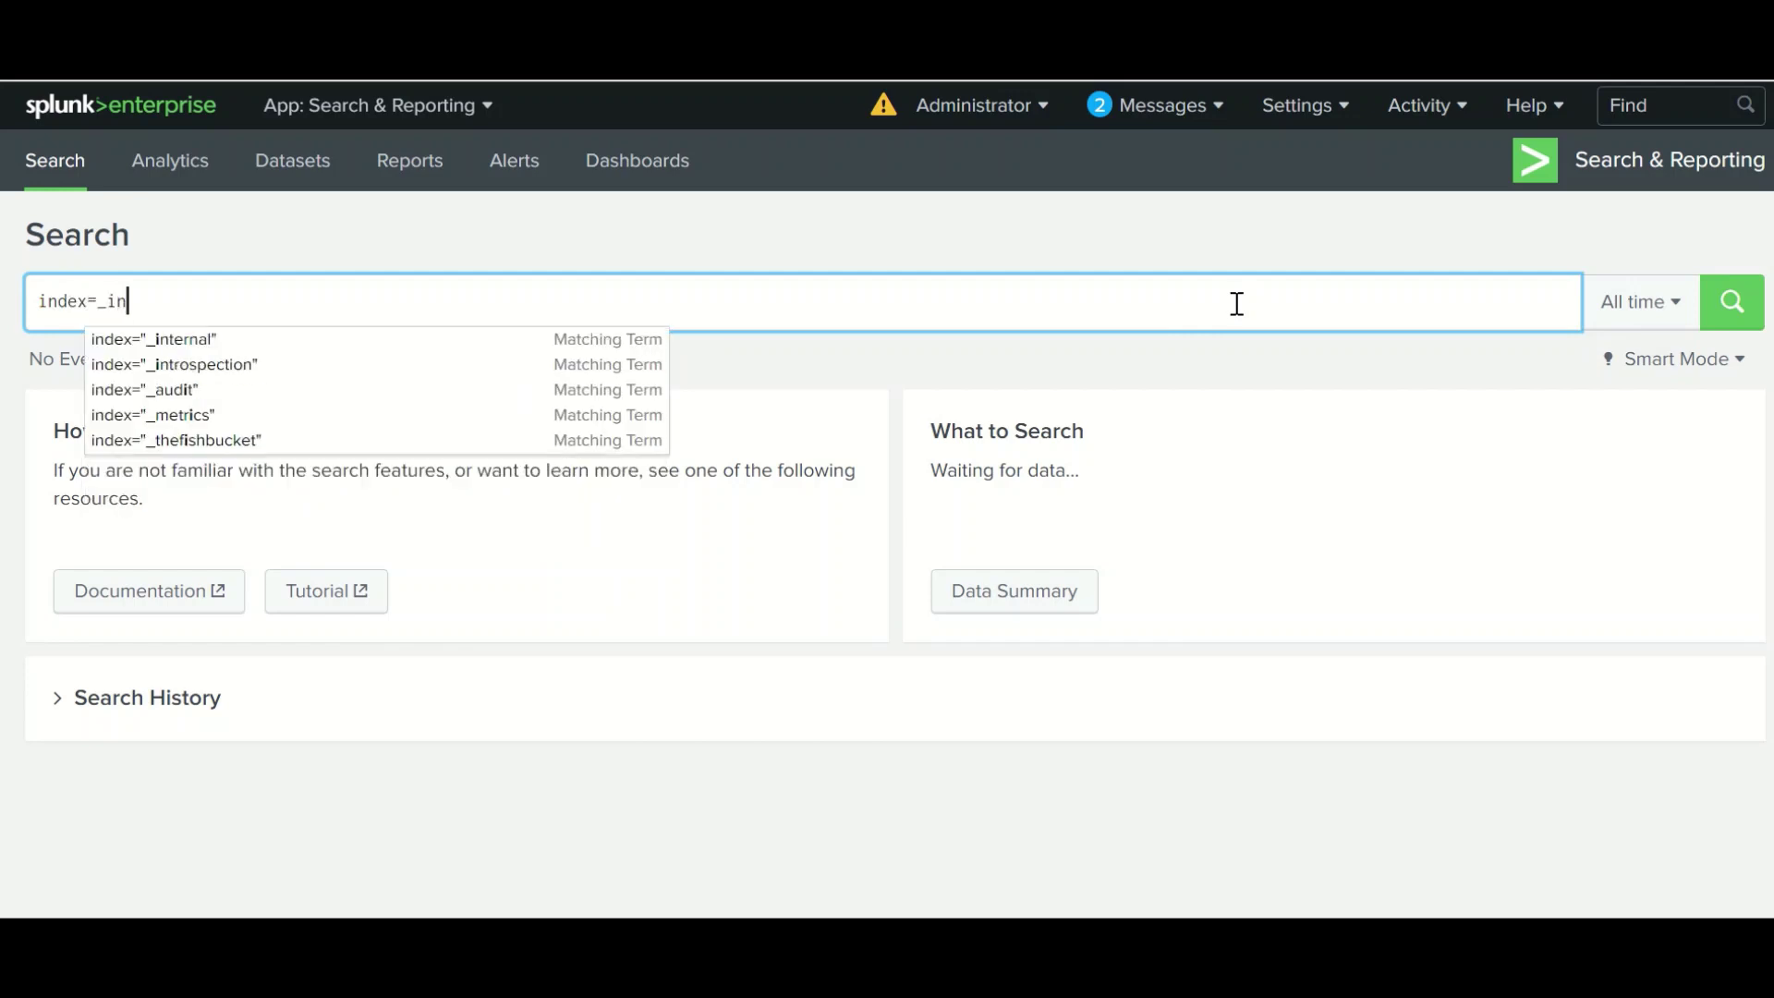
text(dex)
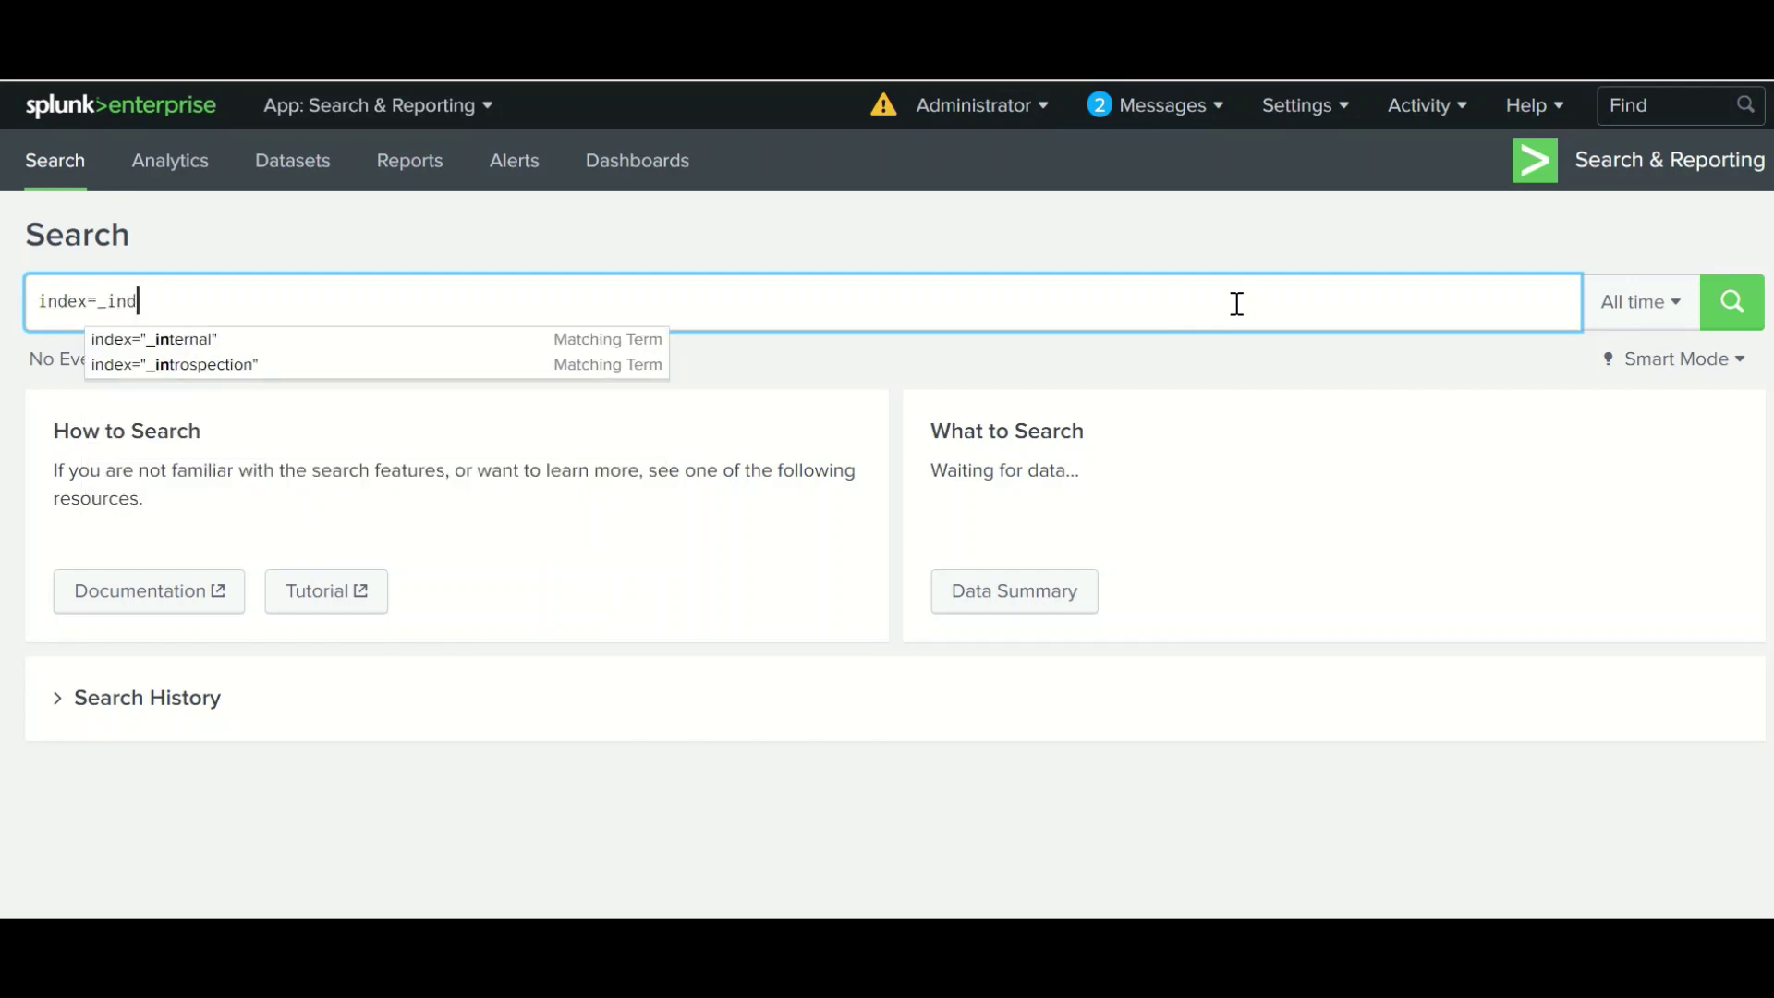
key(BackSpace)
key(BackSpace)
key(BackSpace)
key(BackSpace)
key(Escape)
text(n)
key(BackSpace)
text(ter)
key(BackSpace)
key(BackSpace)
key(BackSpace)
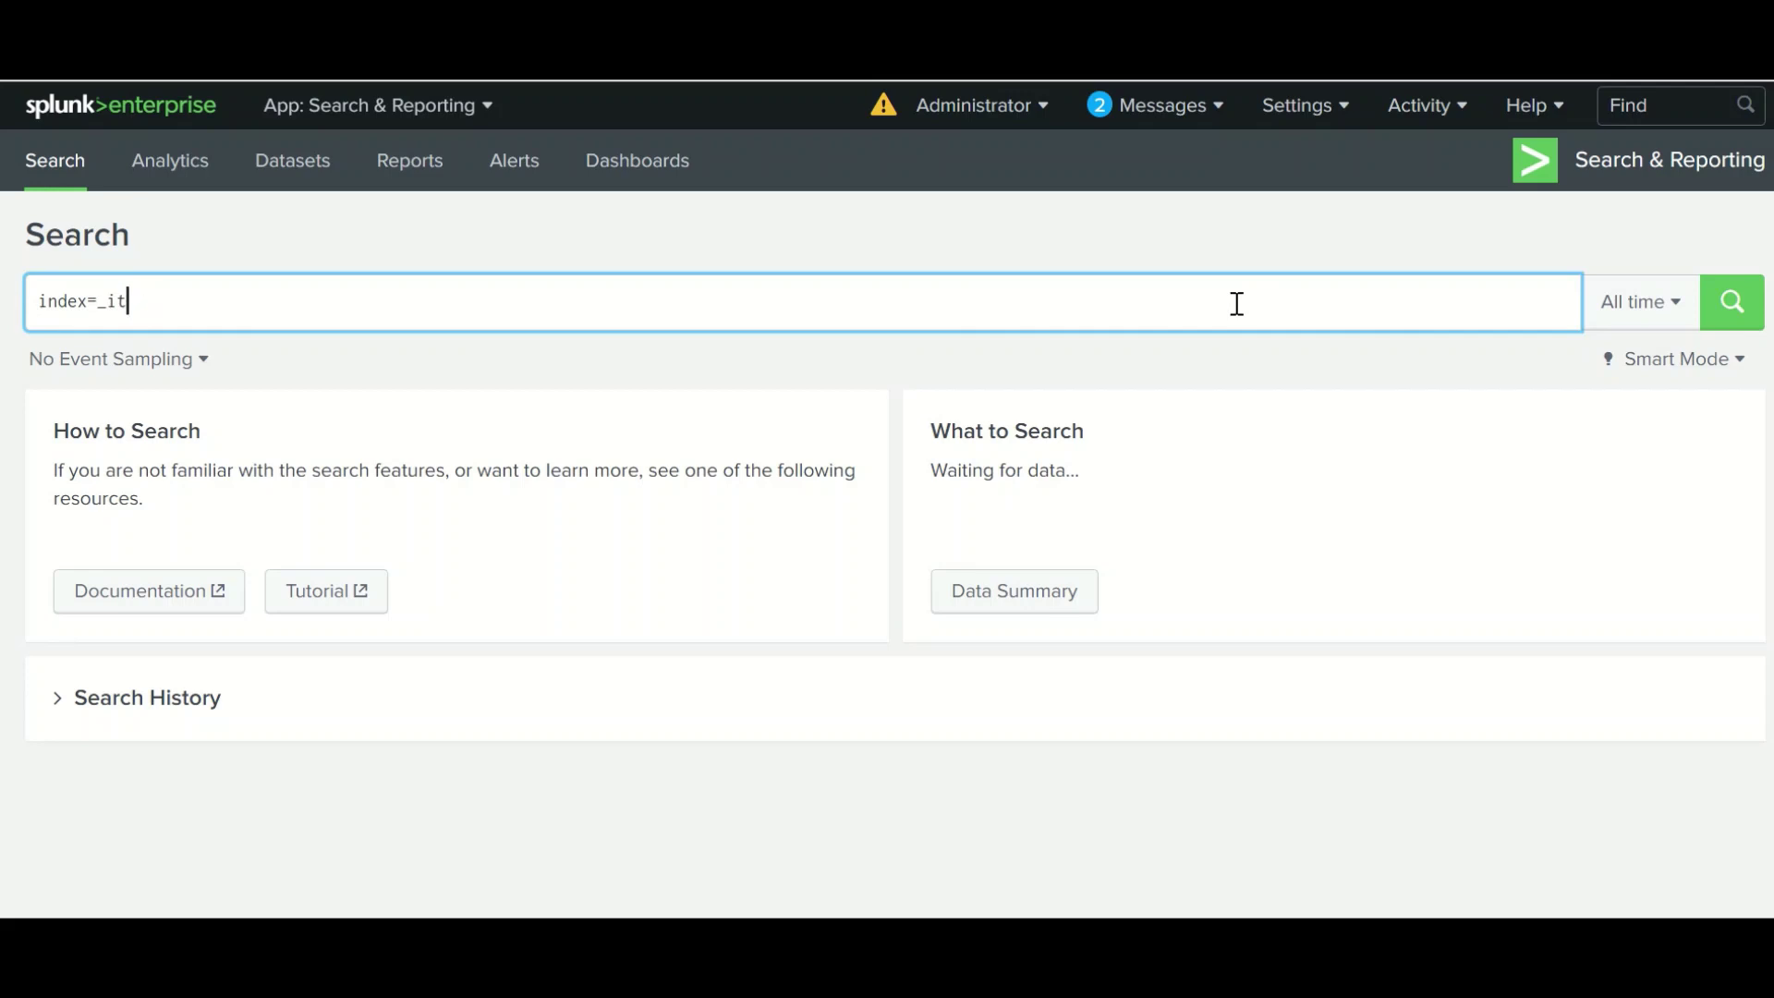
text(ntern)
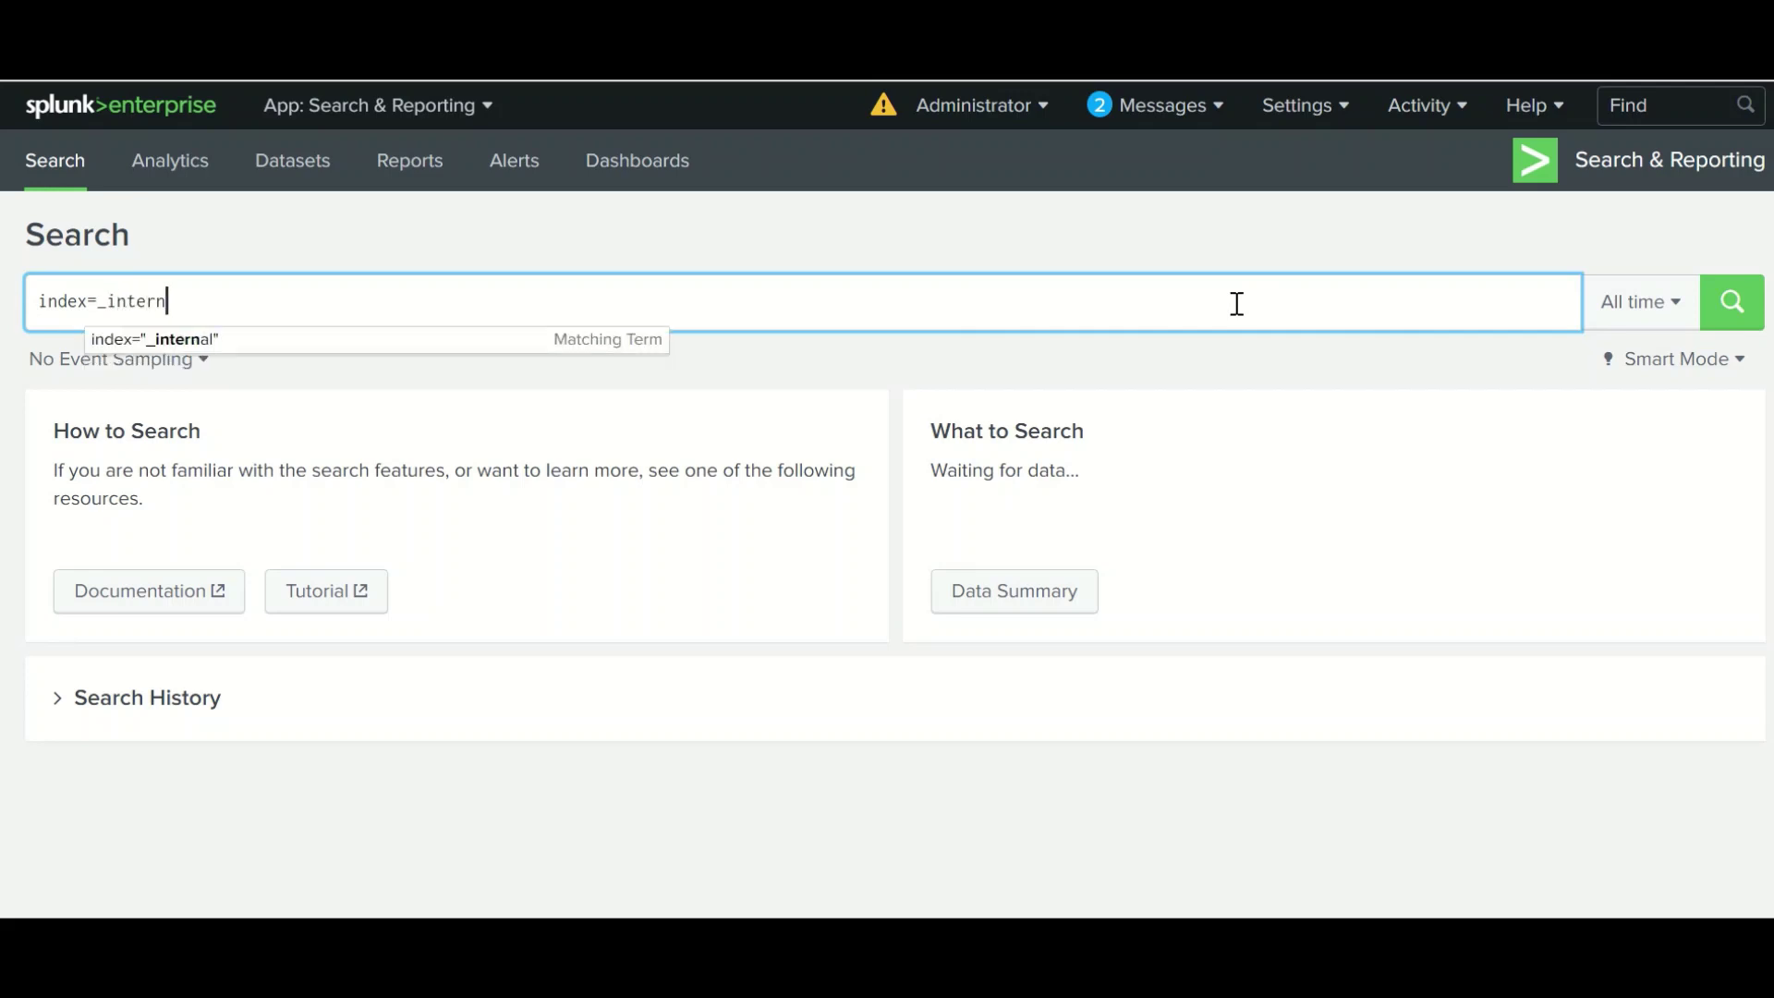
key(Down)
key(Return)
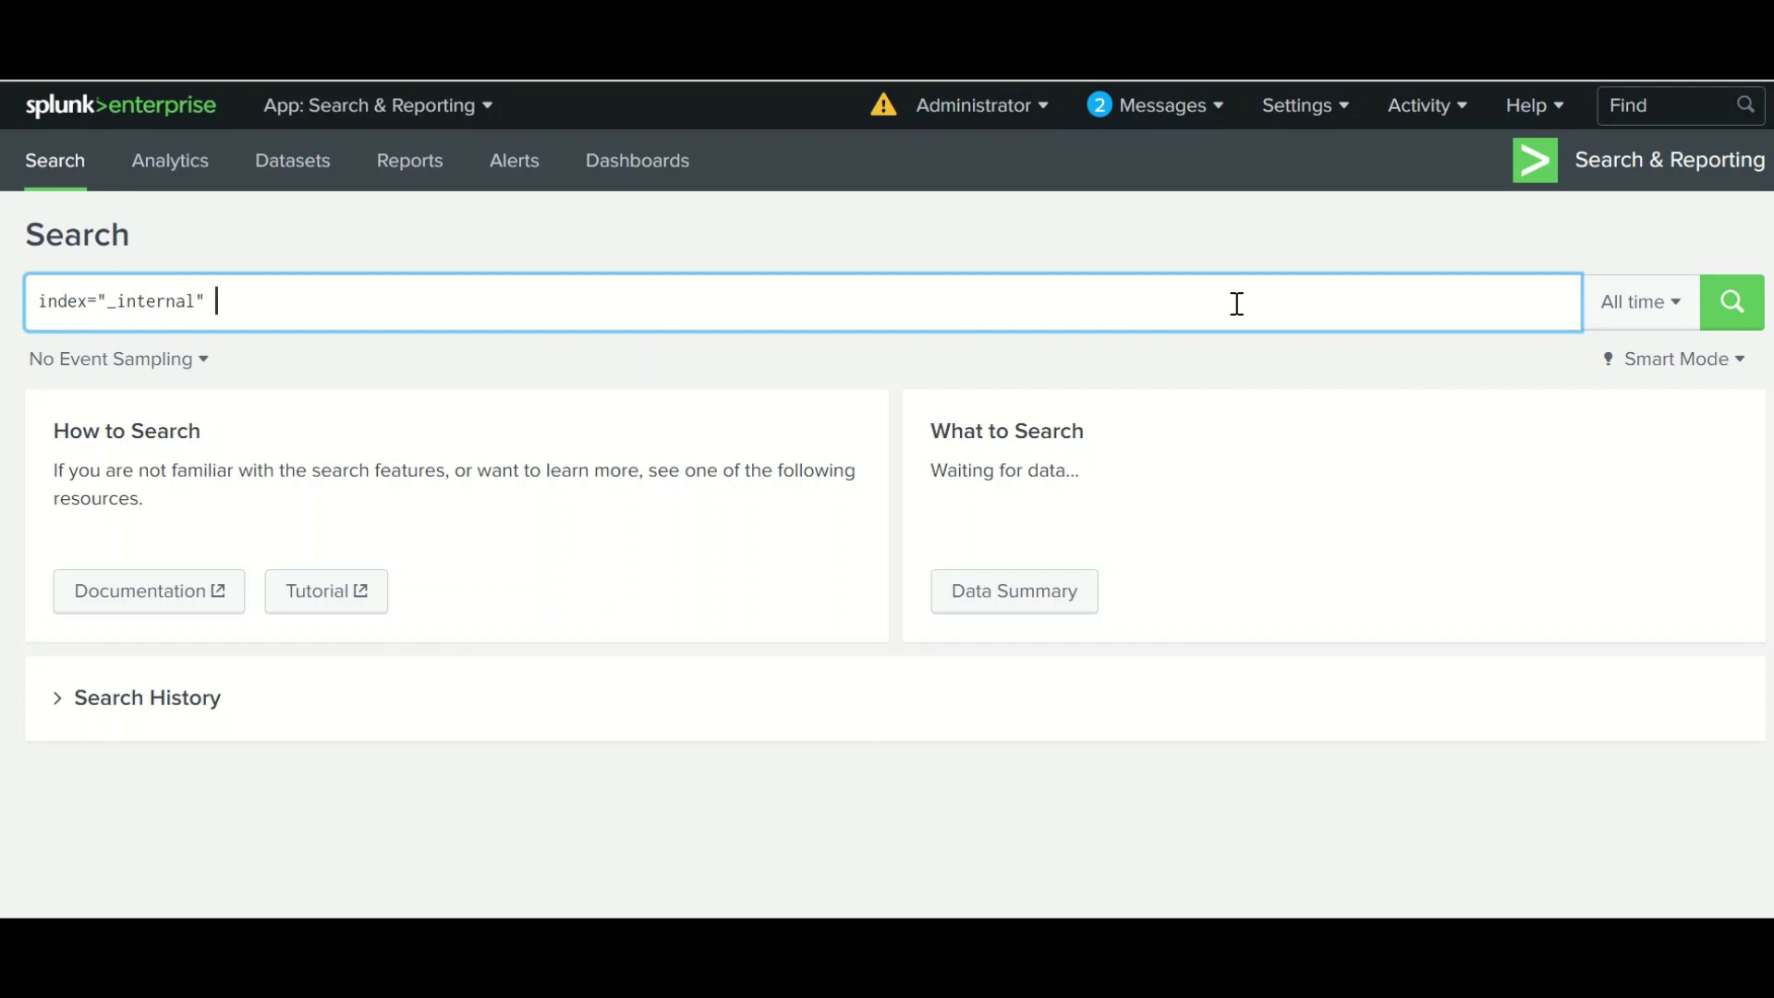
key(Return)
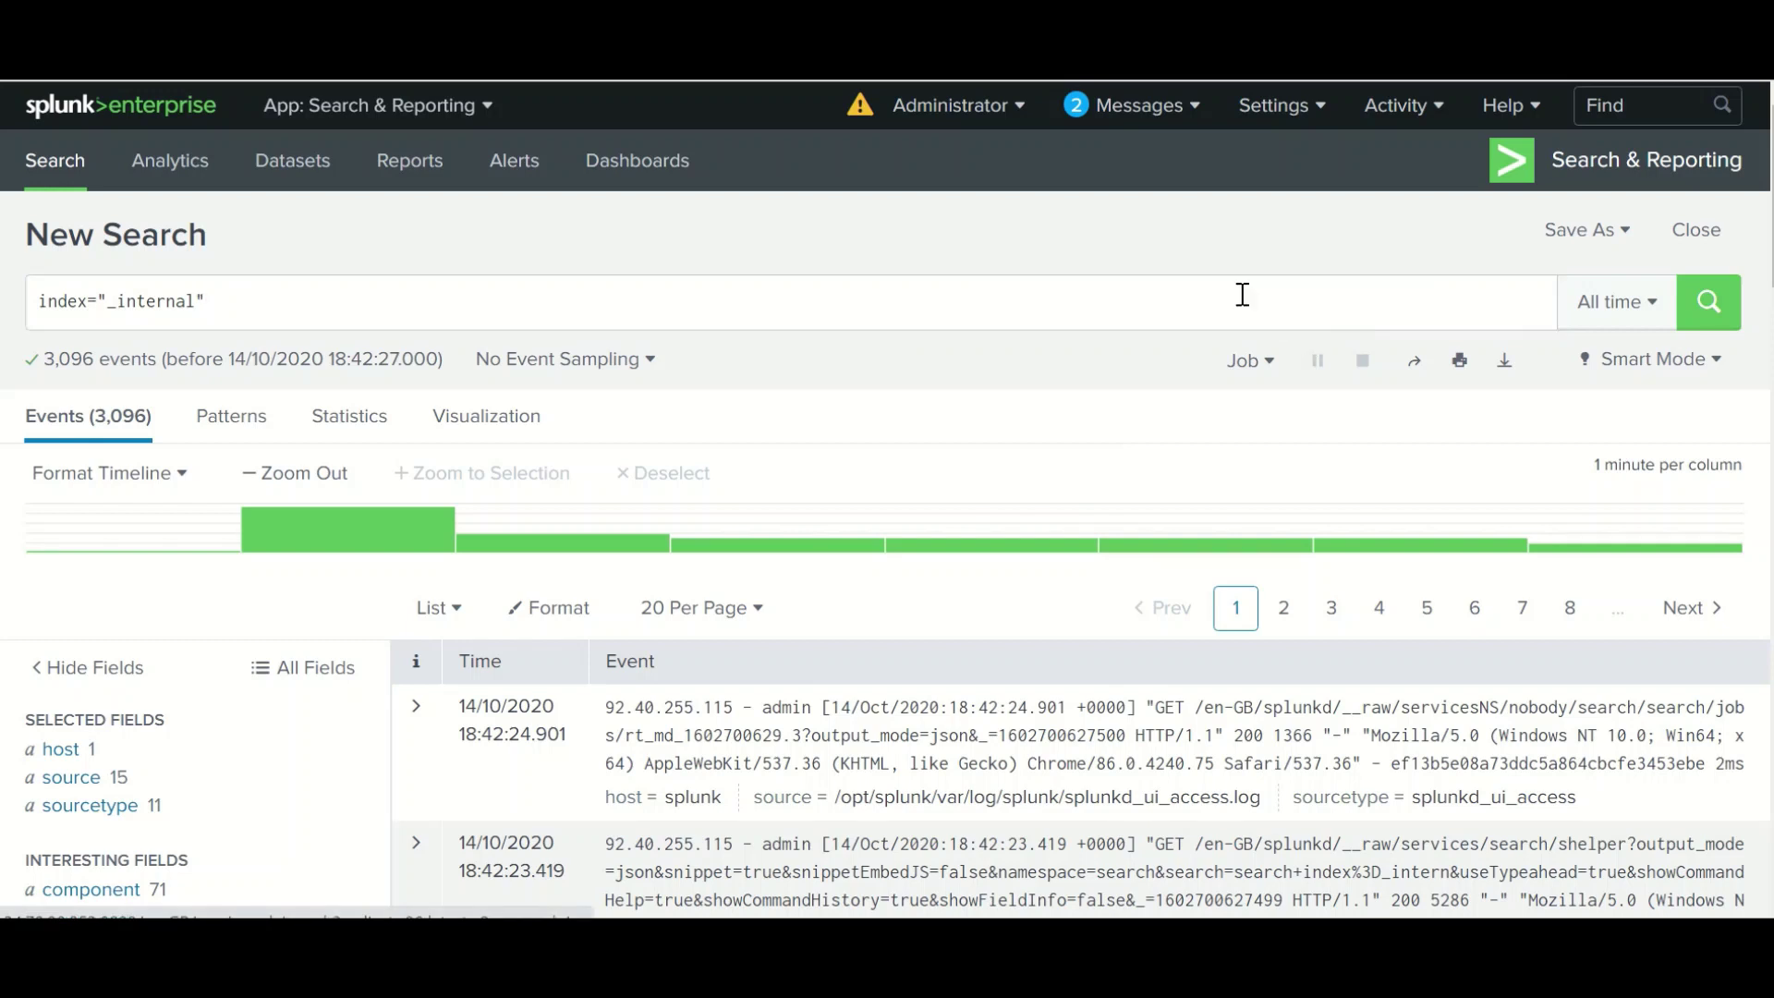
Examine the search time range choices, including the presets and the Relative and Real-time settings.
click(1210, 296)
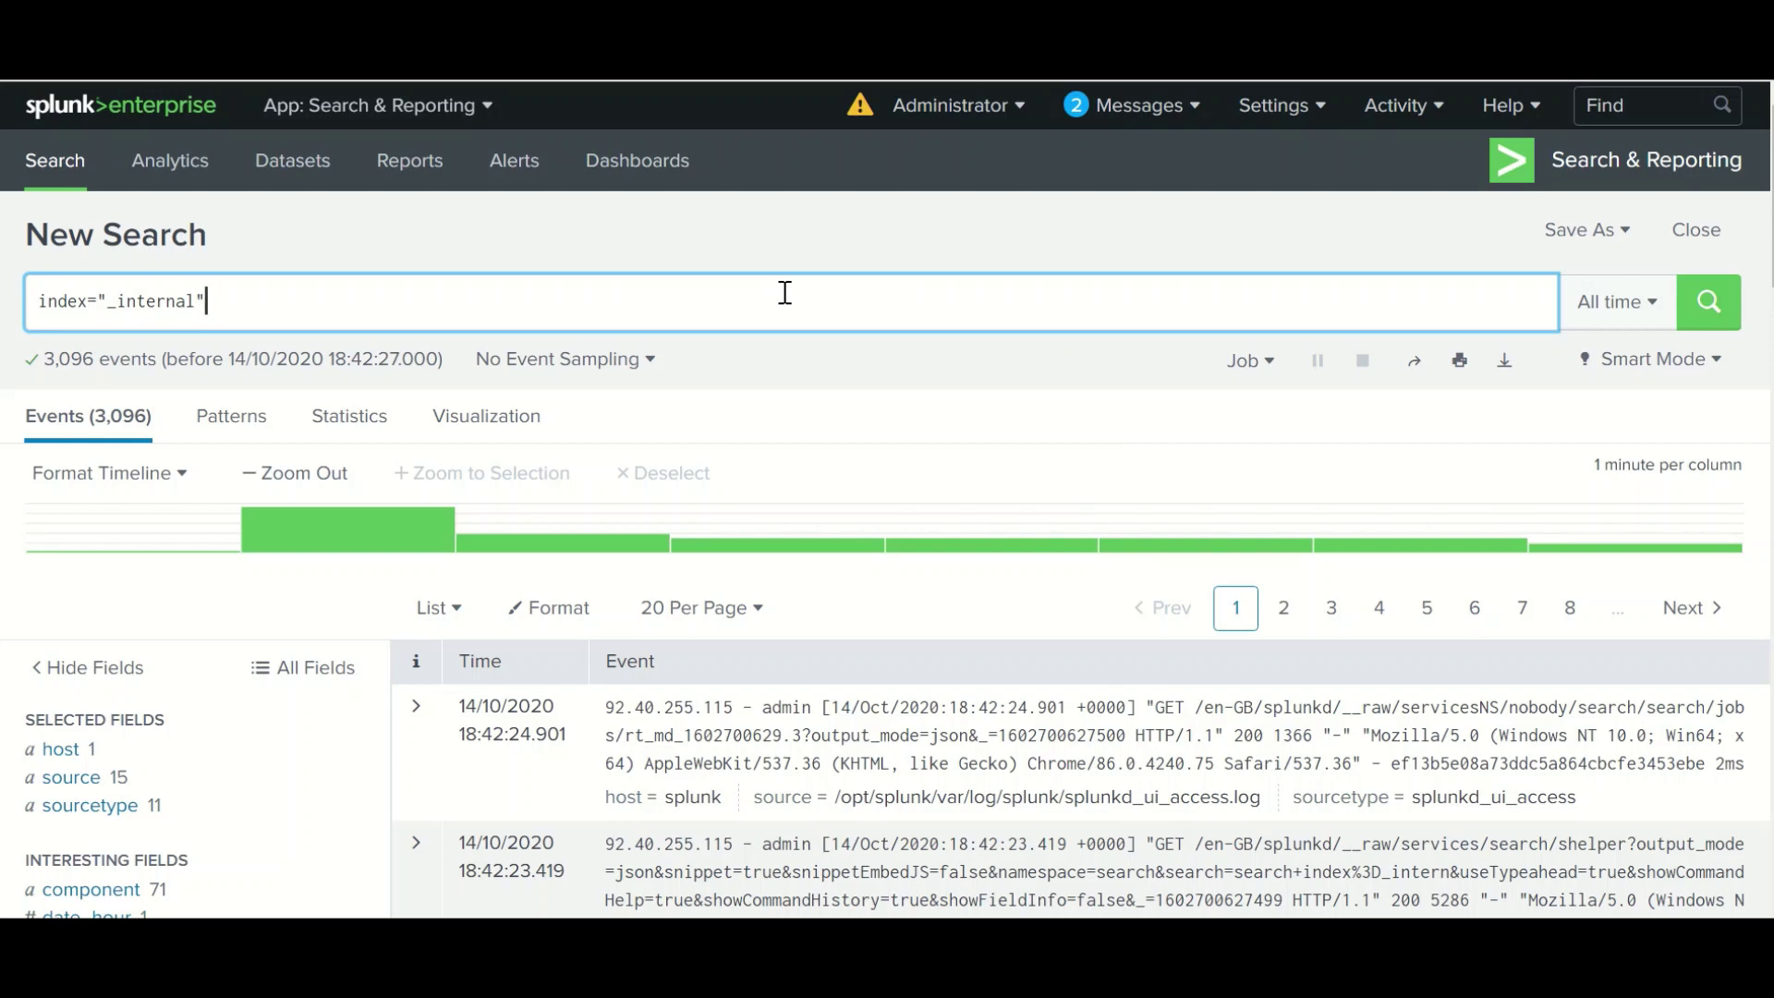
click(1633, 318)
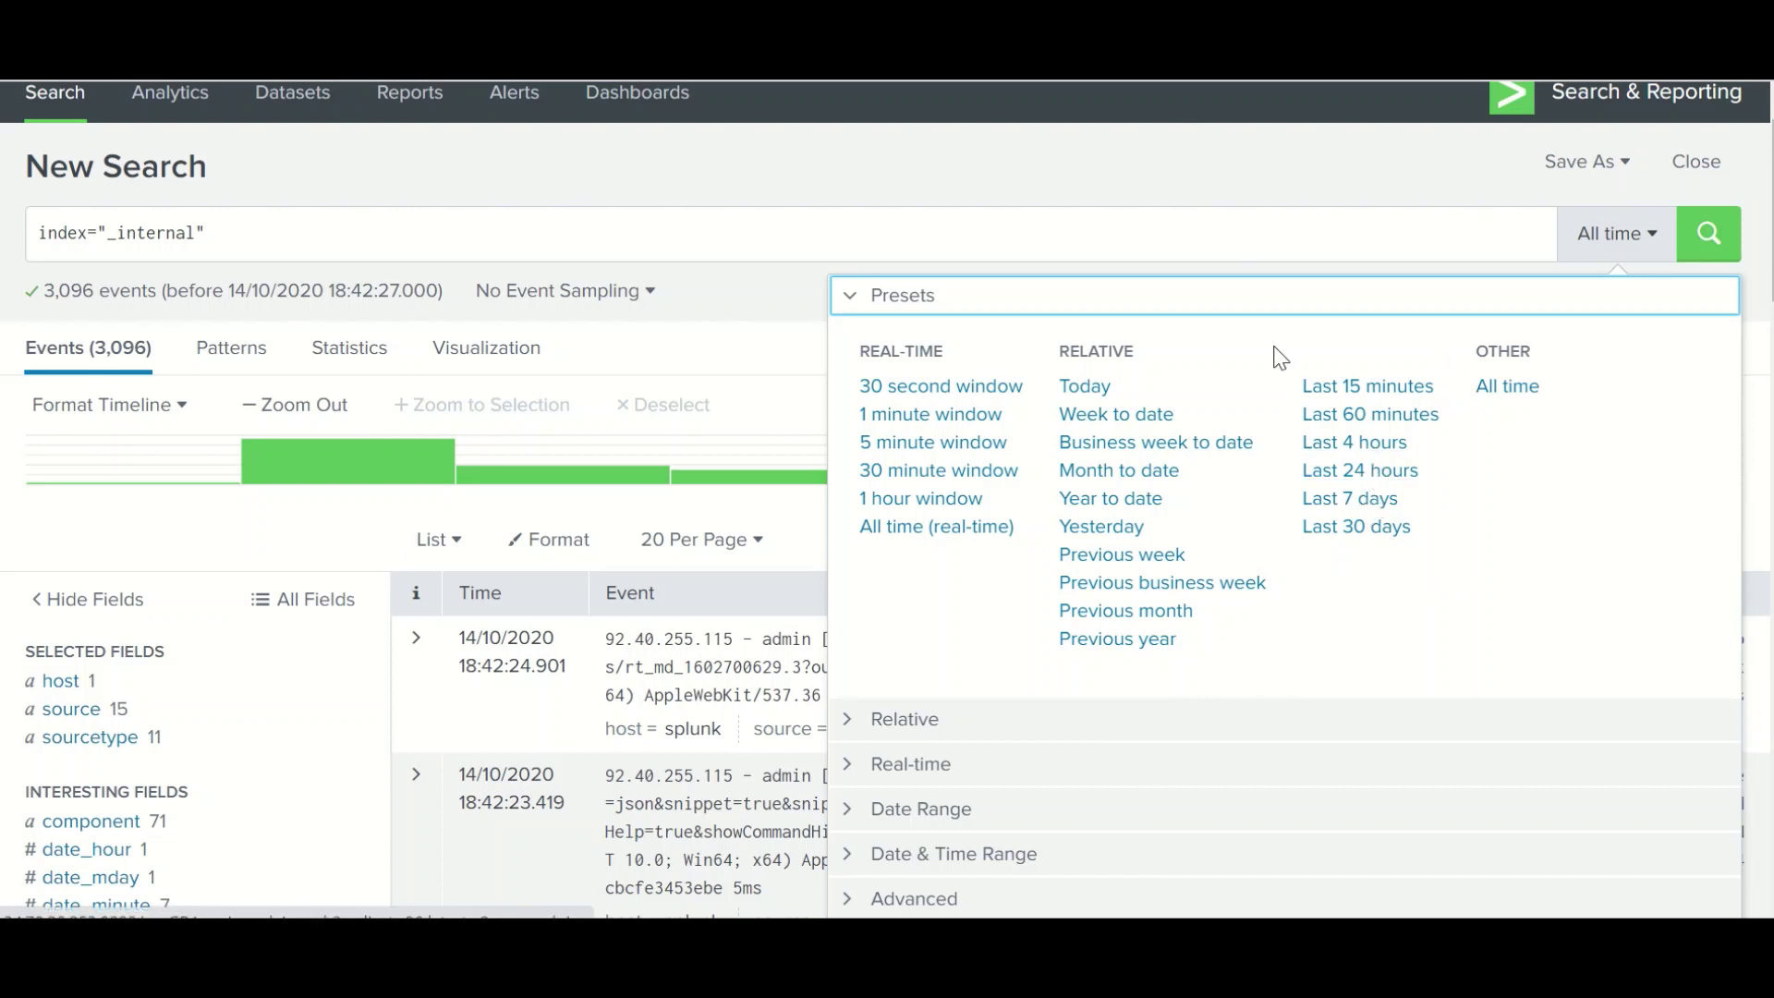
click(1219, 235)
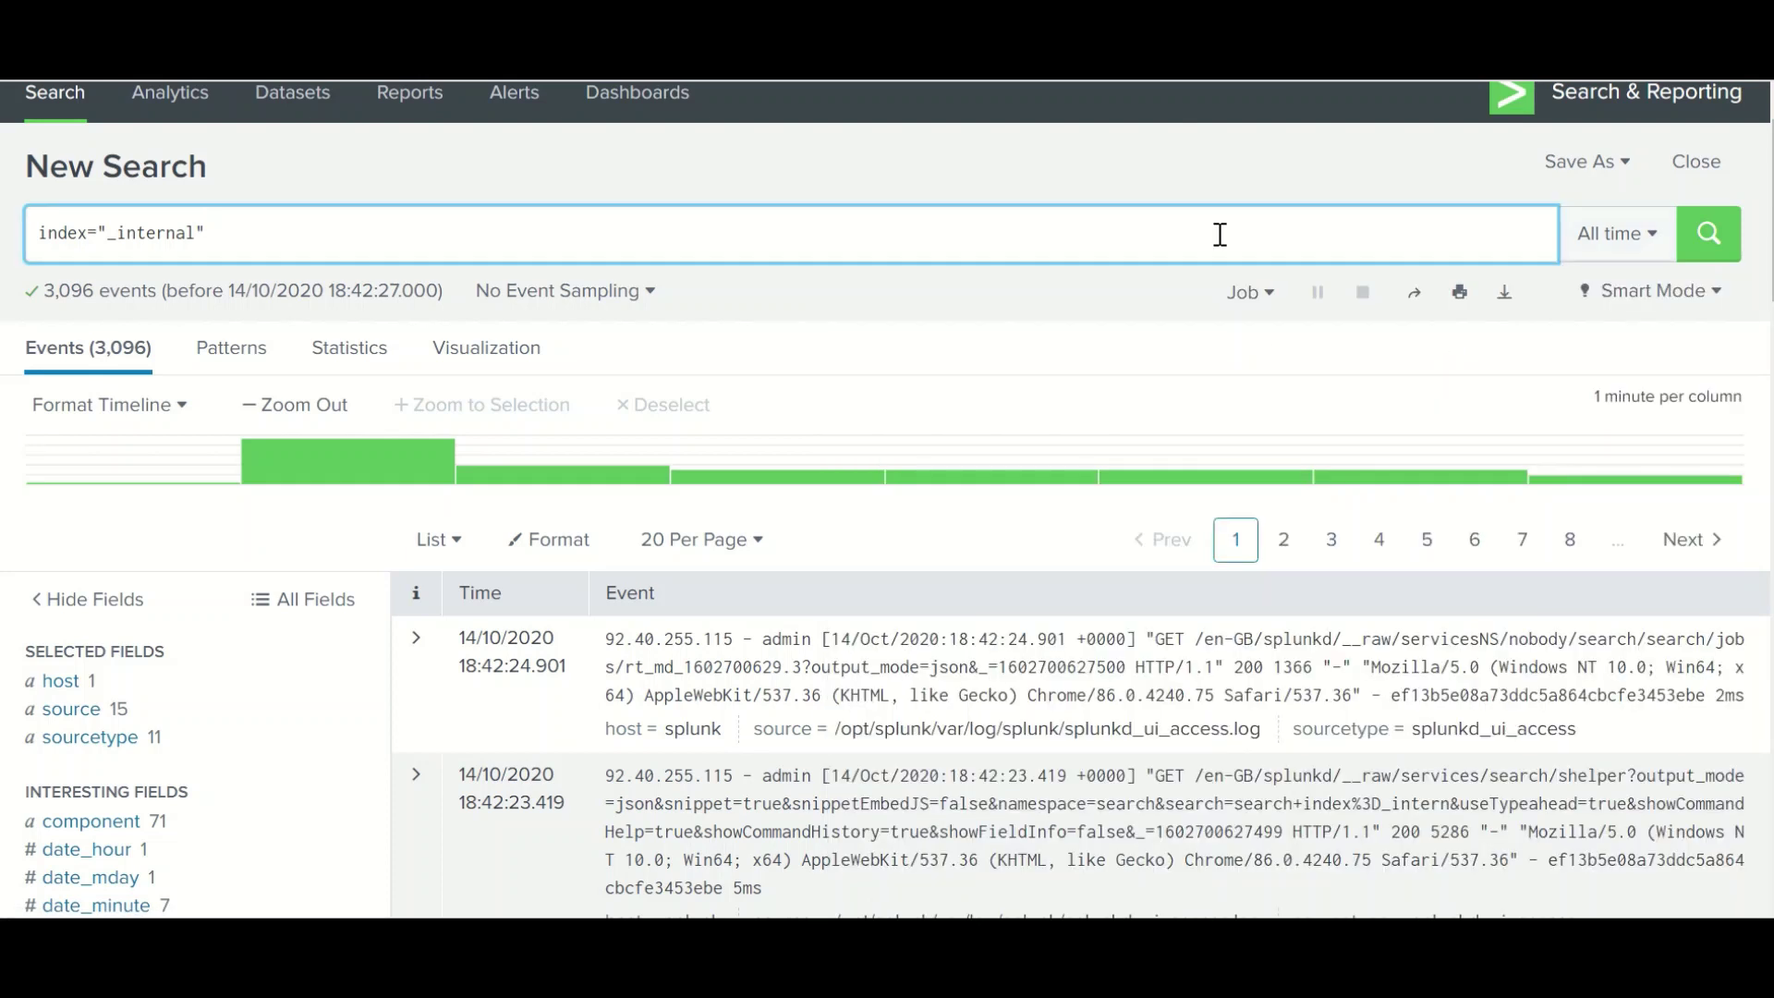
click(1612, 233)
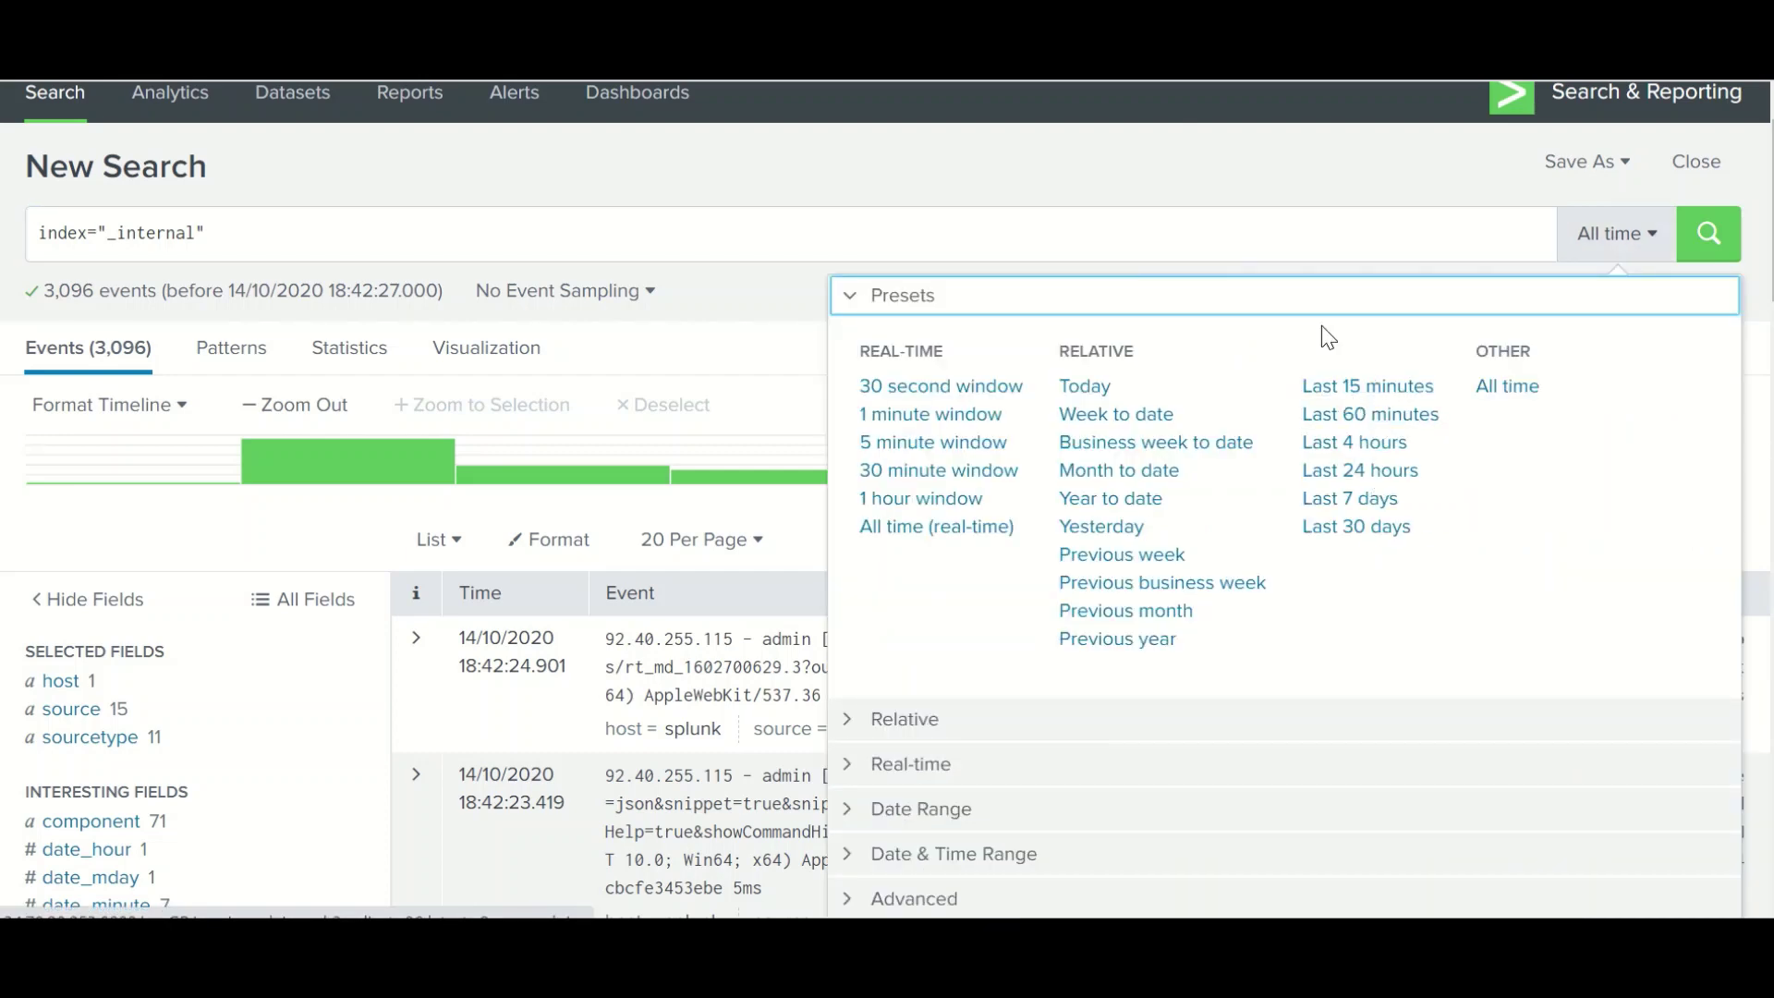
click(1235, 238)
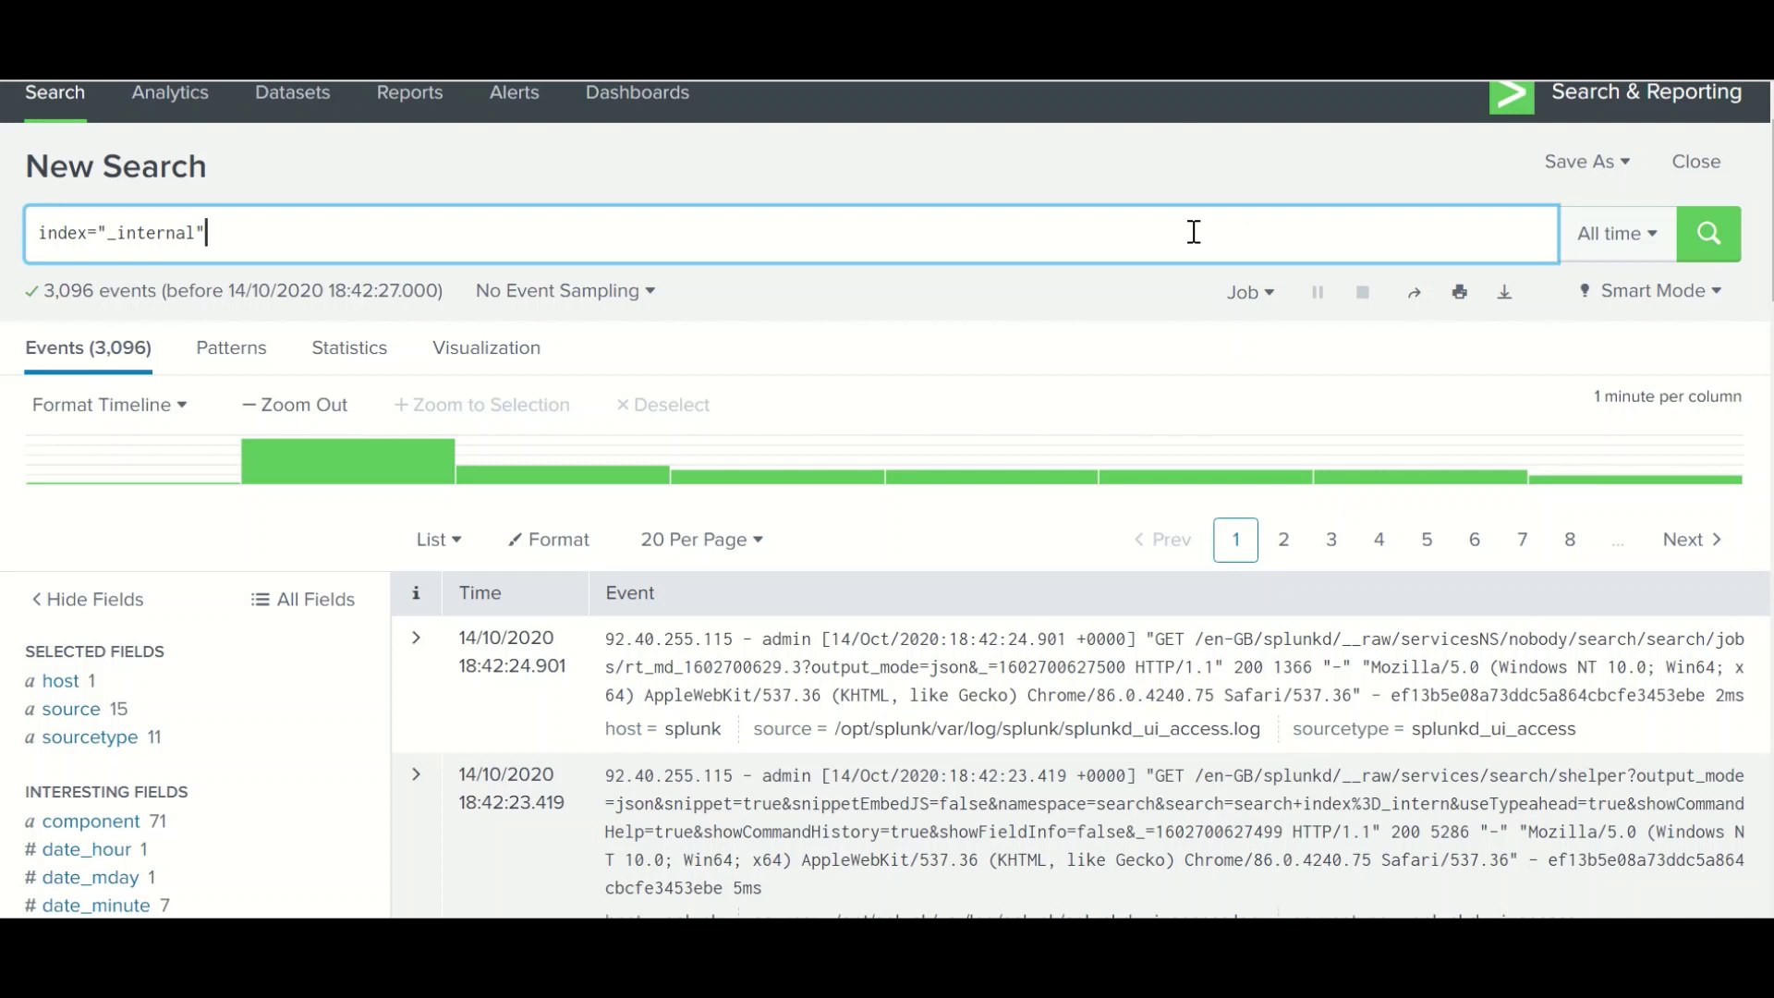
click(1615, 234)
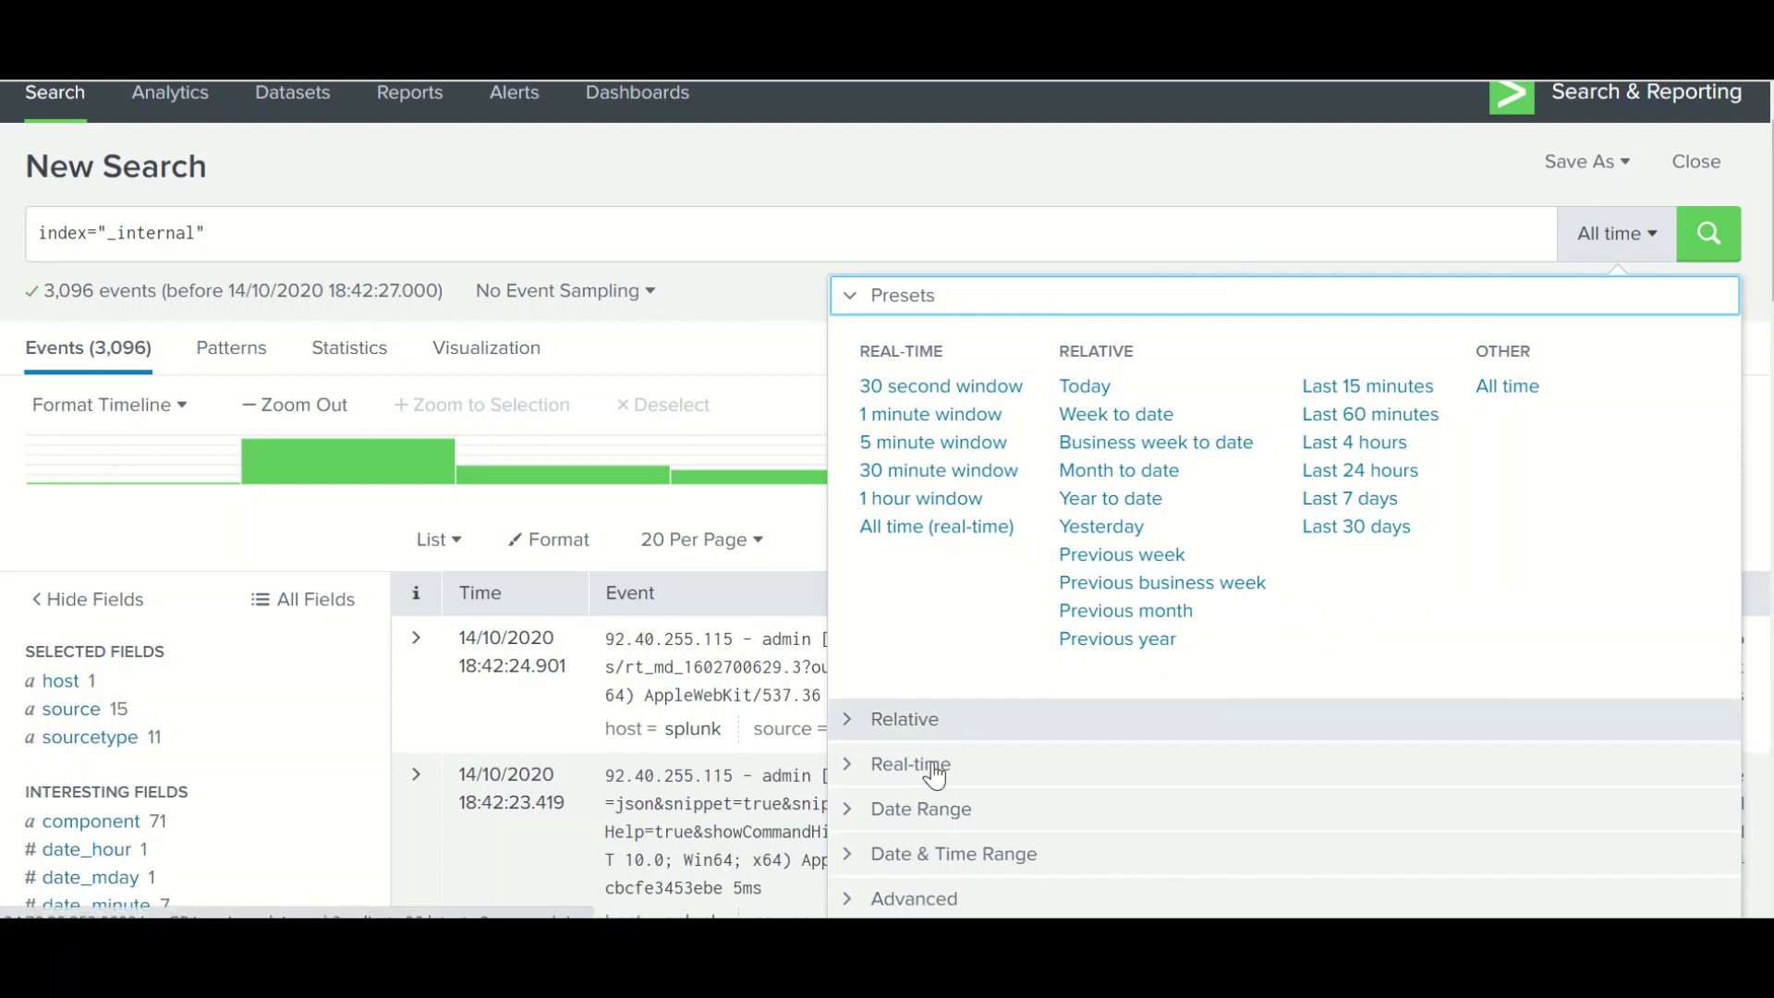
click(893, 736)
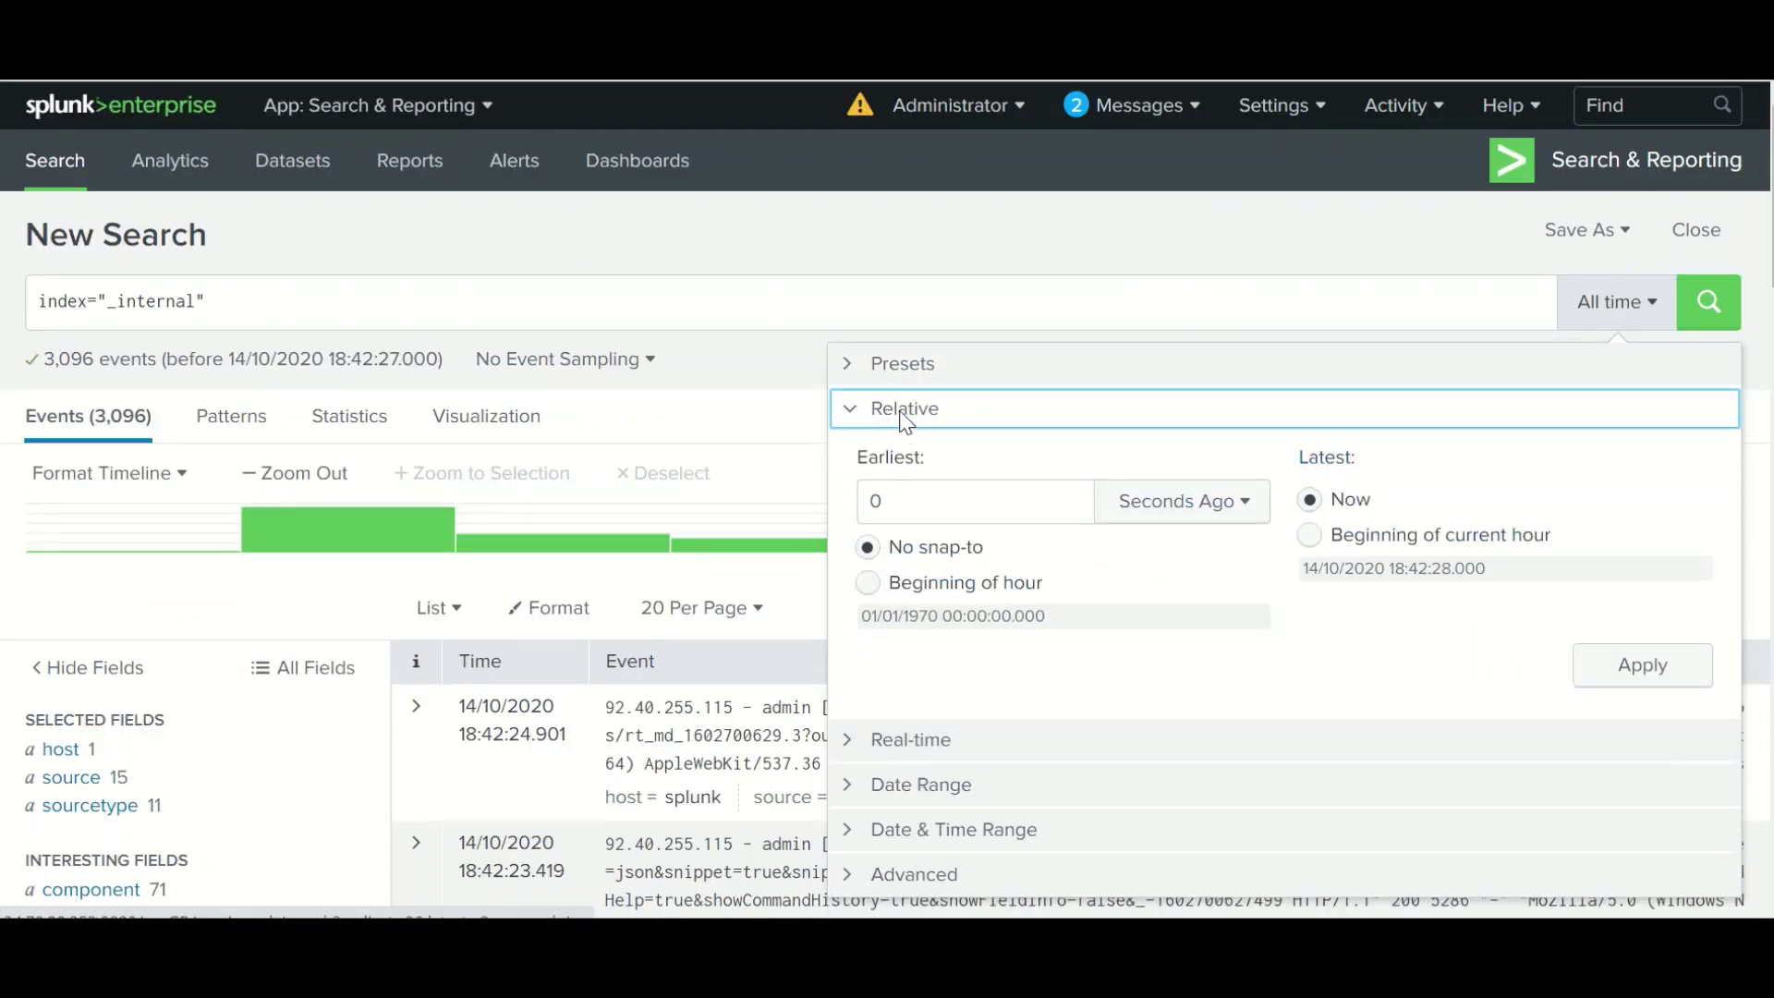
click(848, 364)
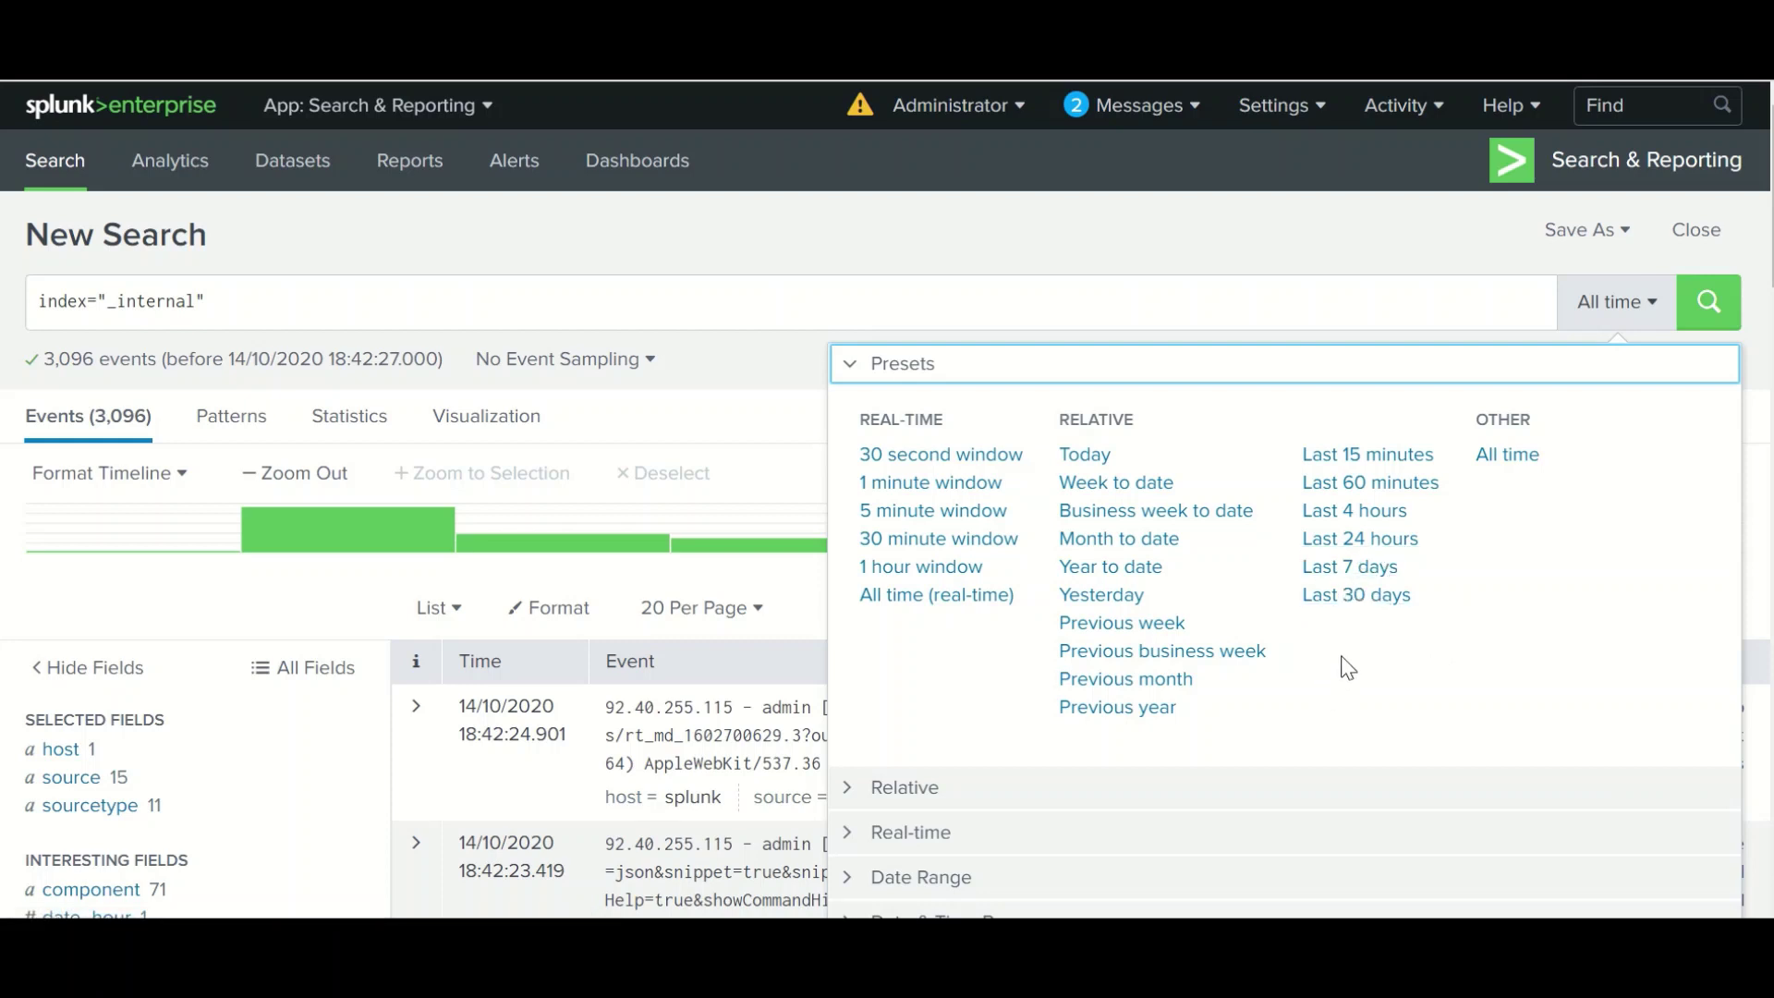
click(910, 791)
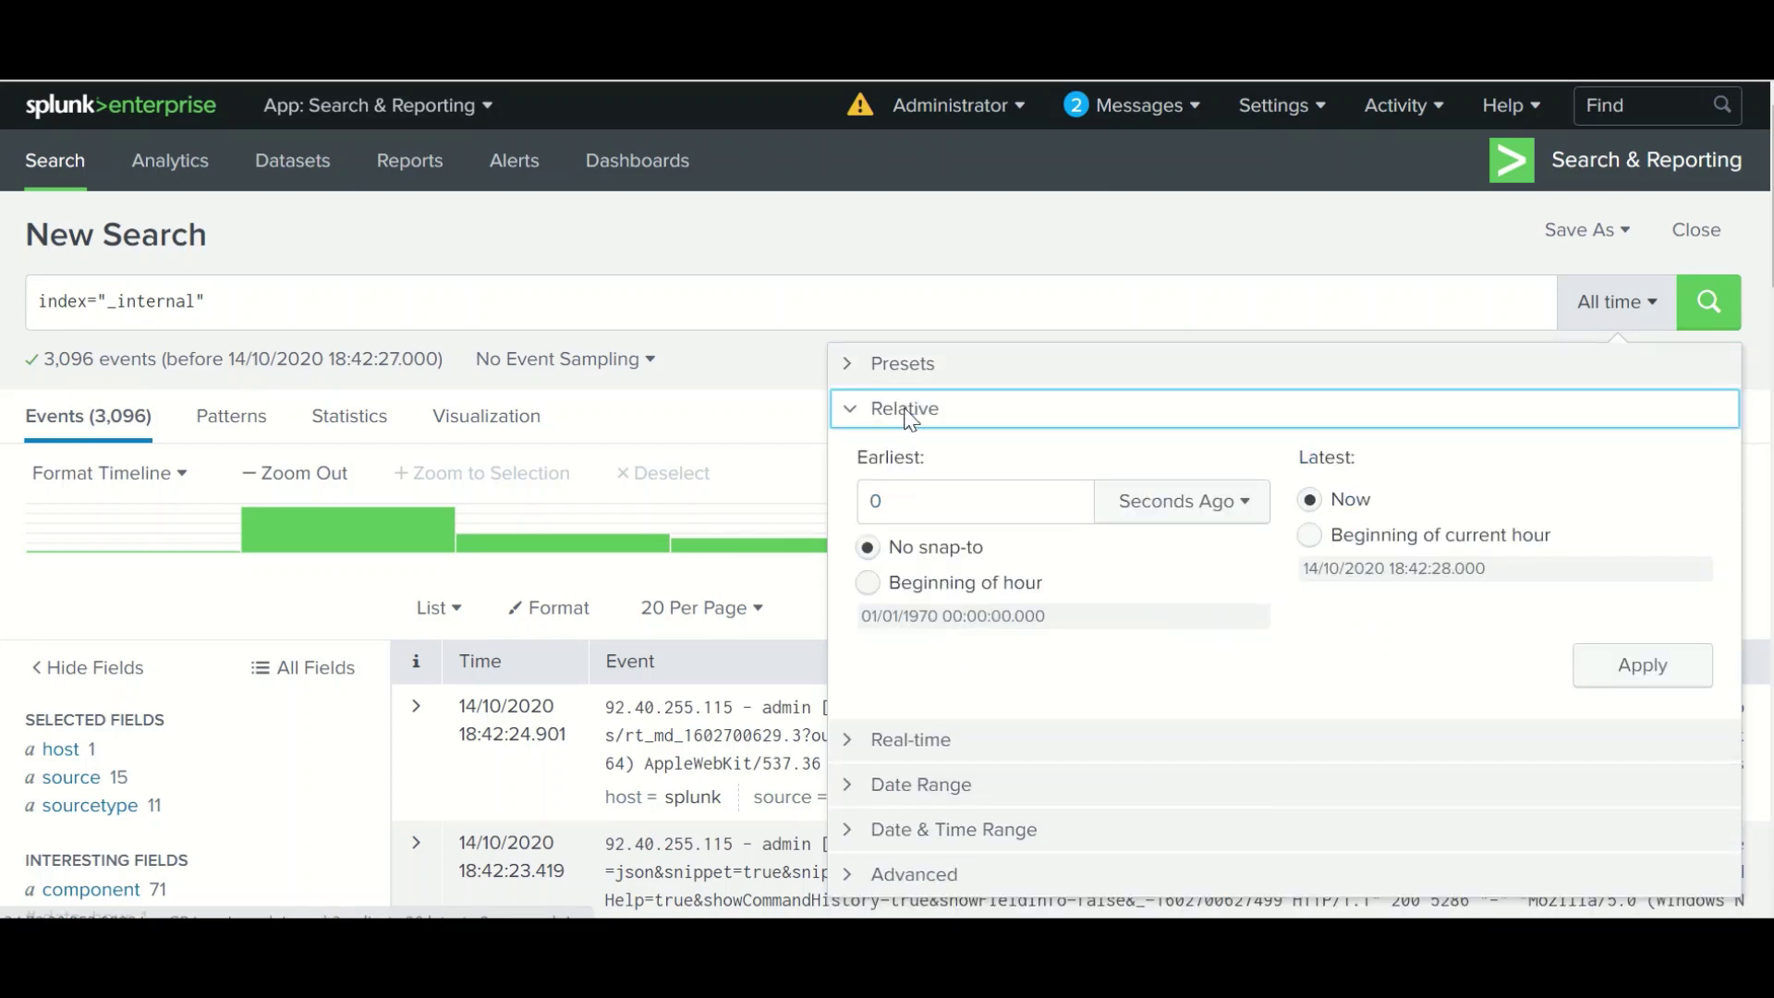
click(901, 744)
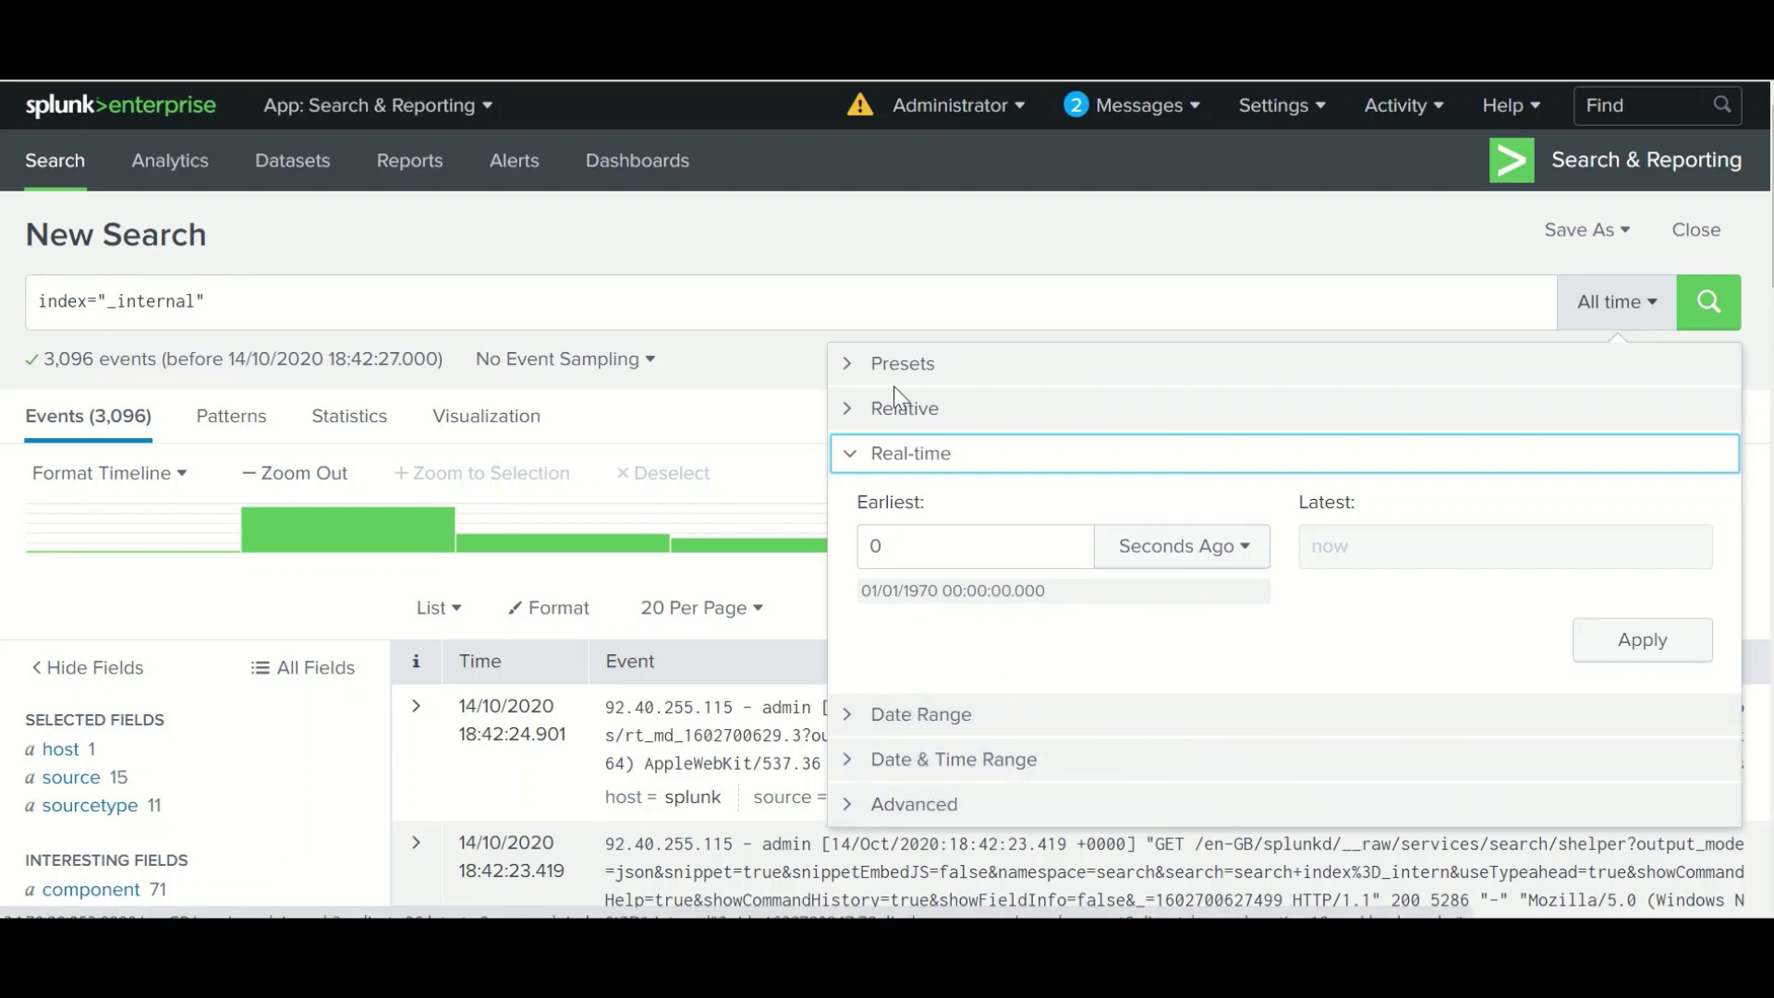
Change the query to (index="_internal" OR index="main") and run the search.
click(863, 300)
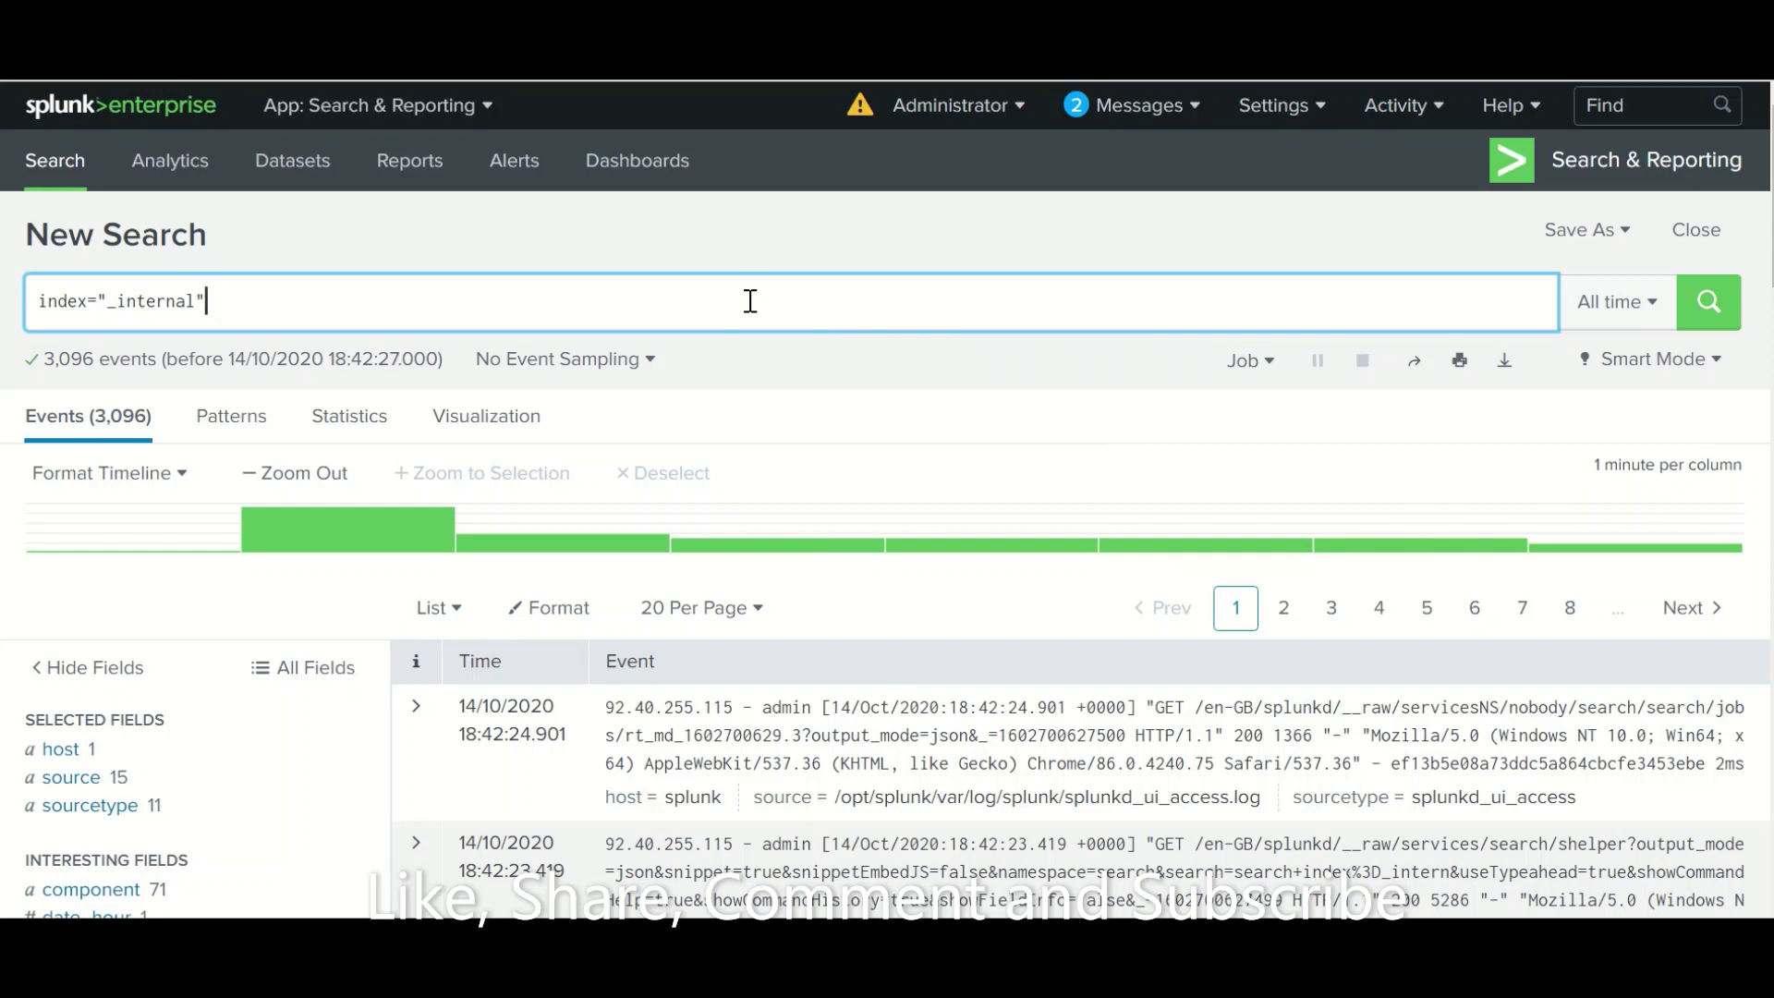
key(BackSpace)
key(BackSpace)
key(BackSpace)
key(BackSpace)
key(BackSpace)
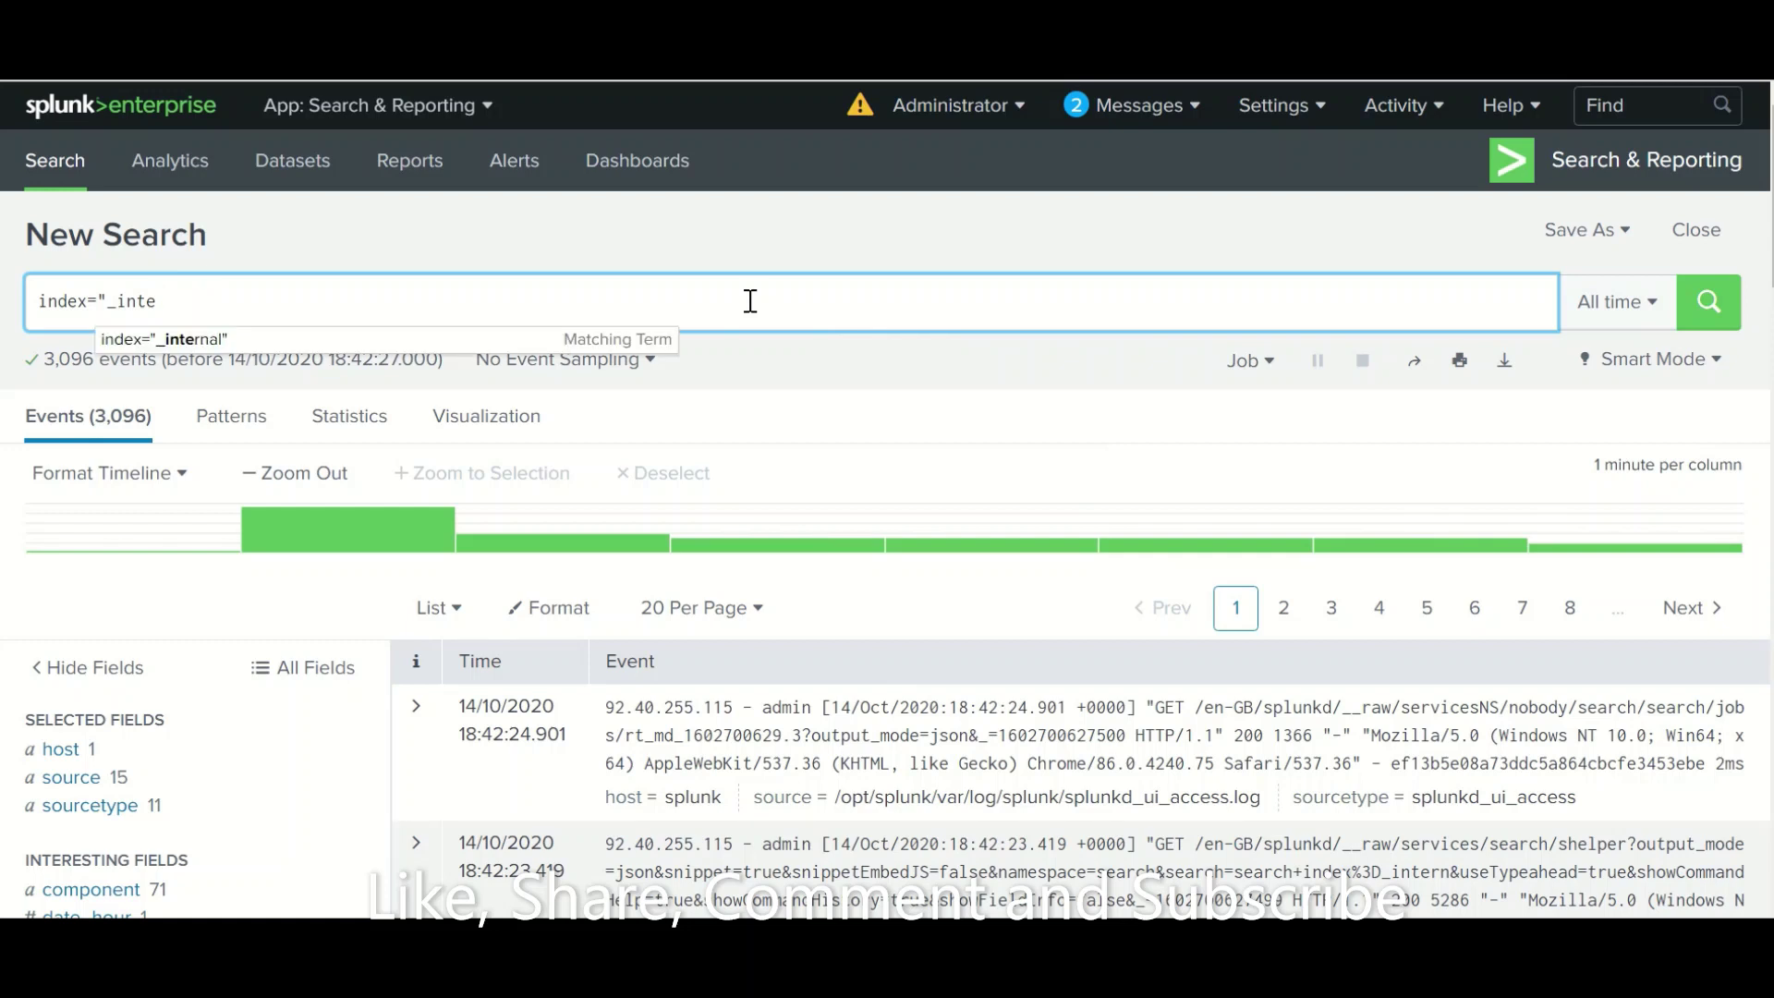
text(nal" OR index="main"))
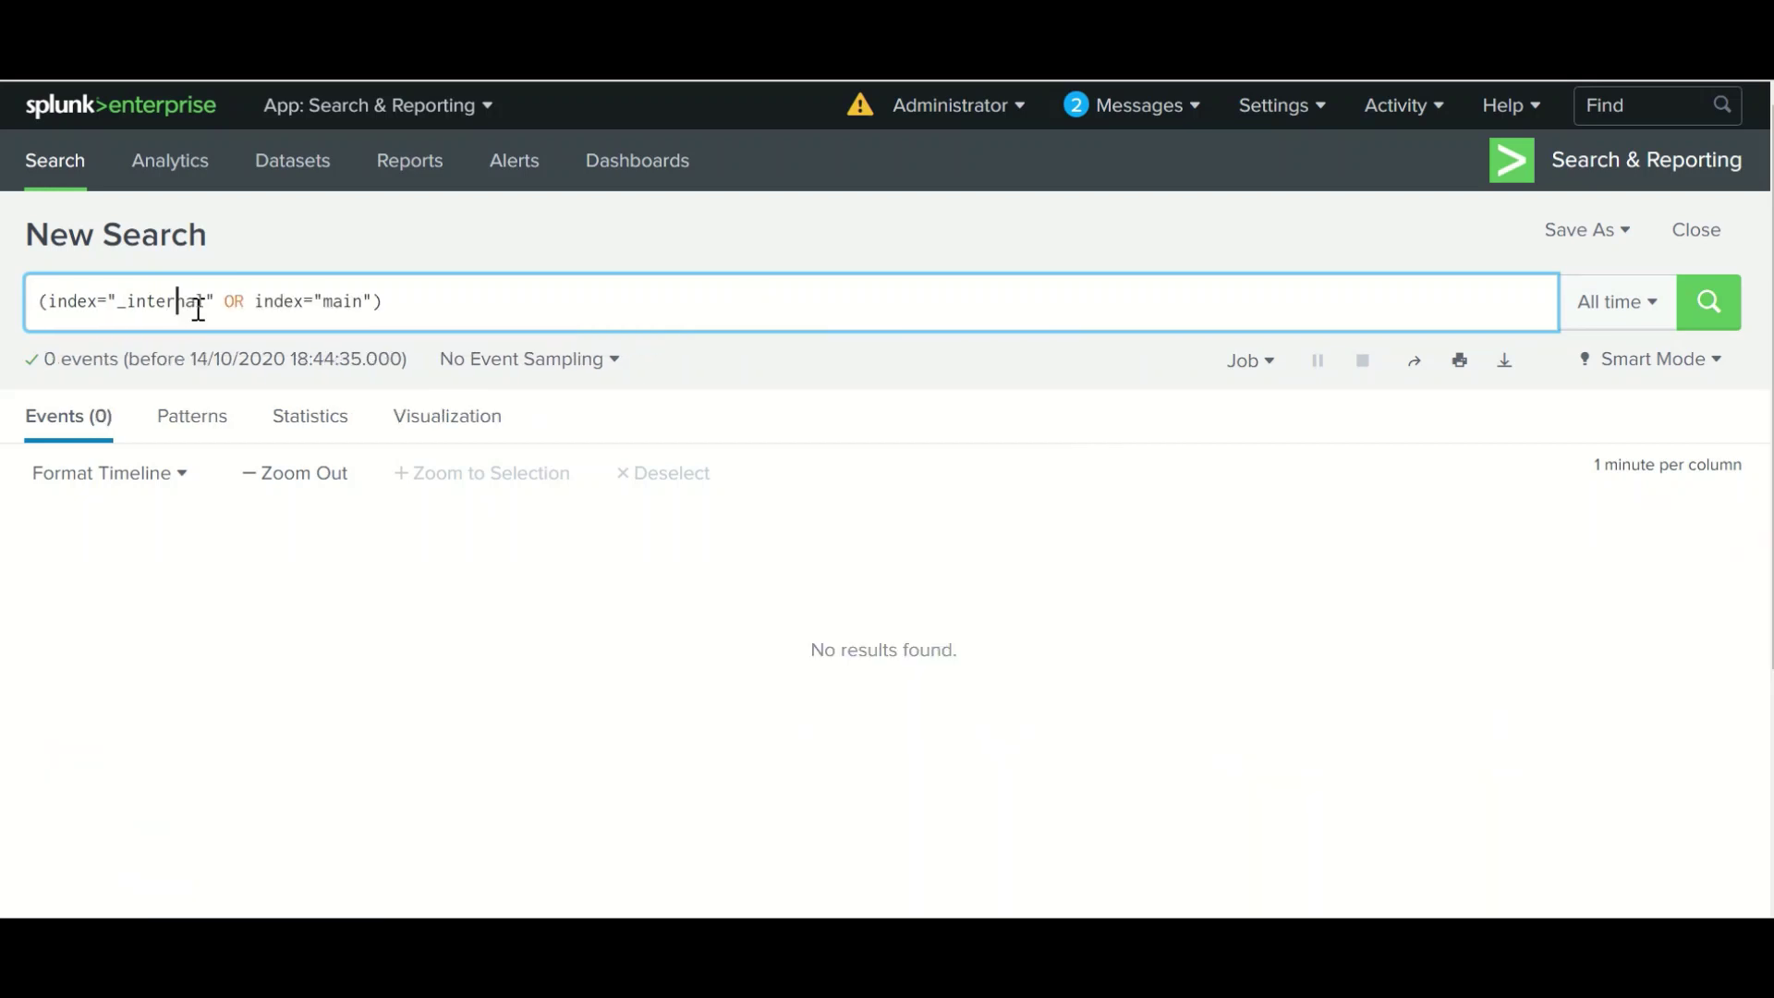
key(Return)
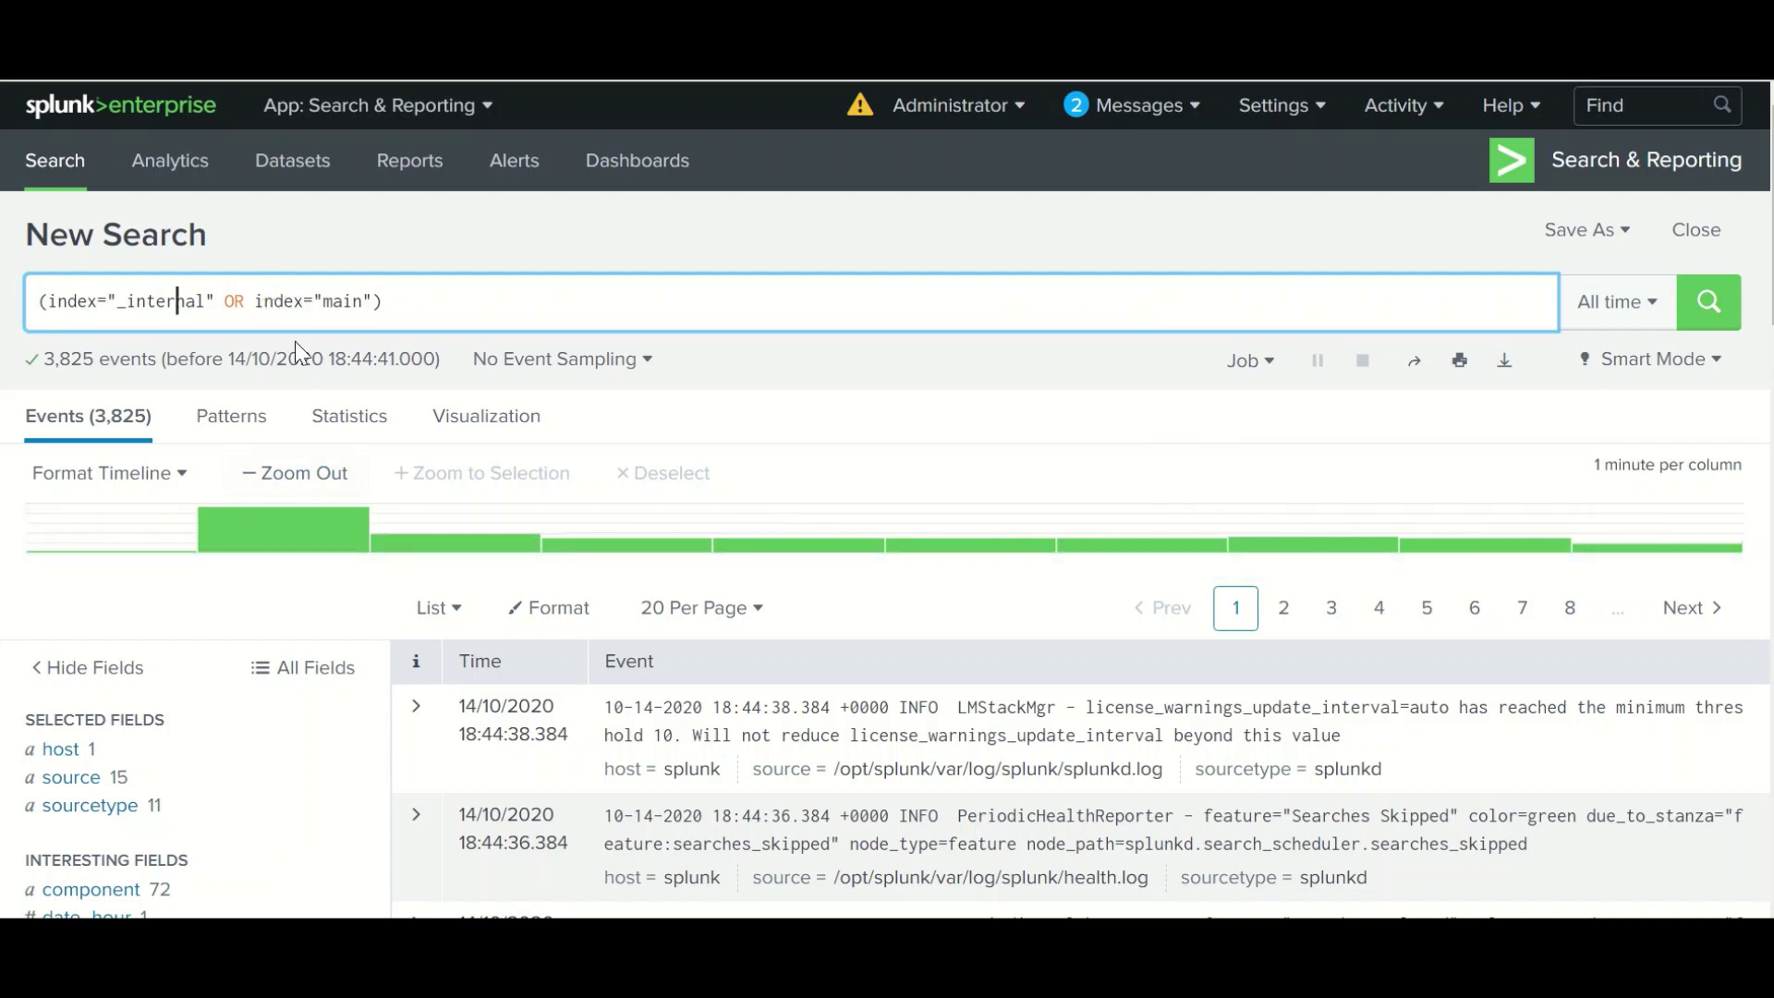
drag(373, 305, 46, 303)
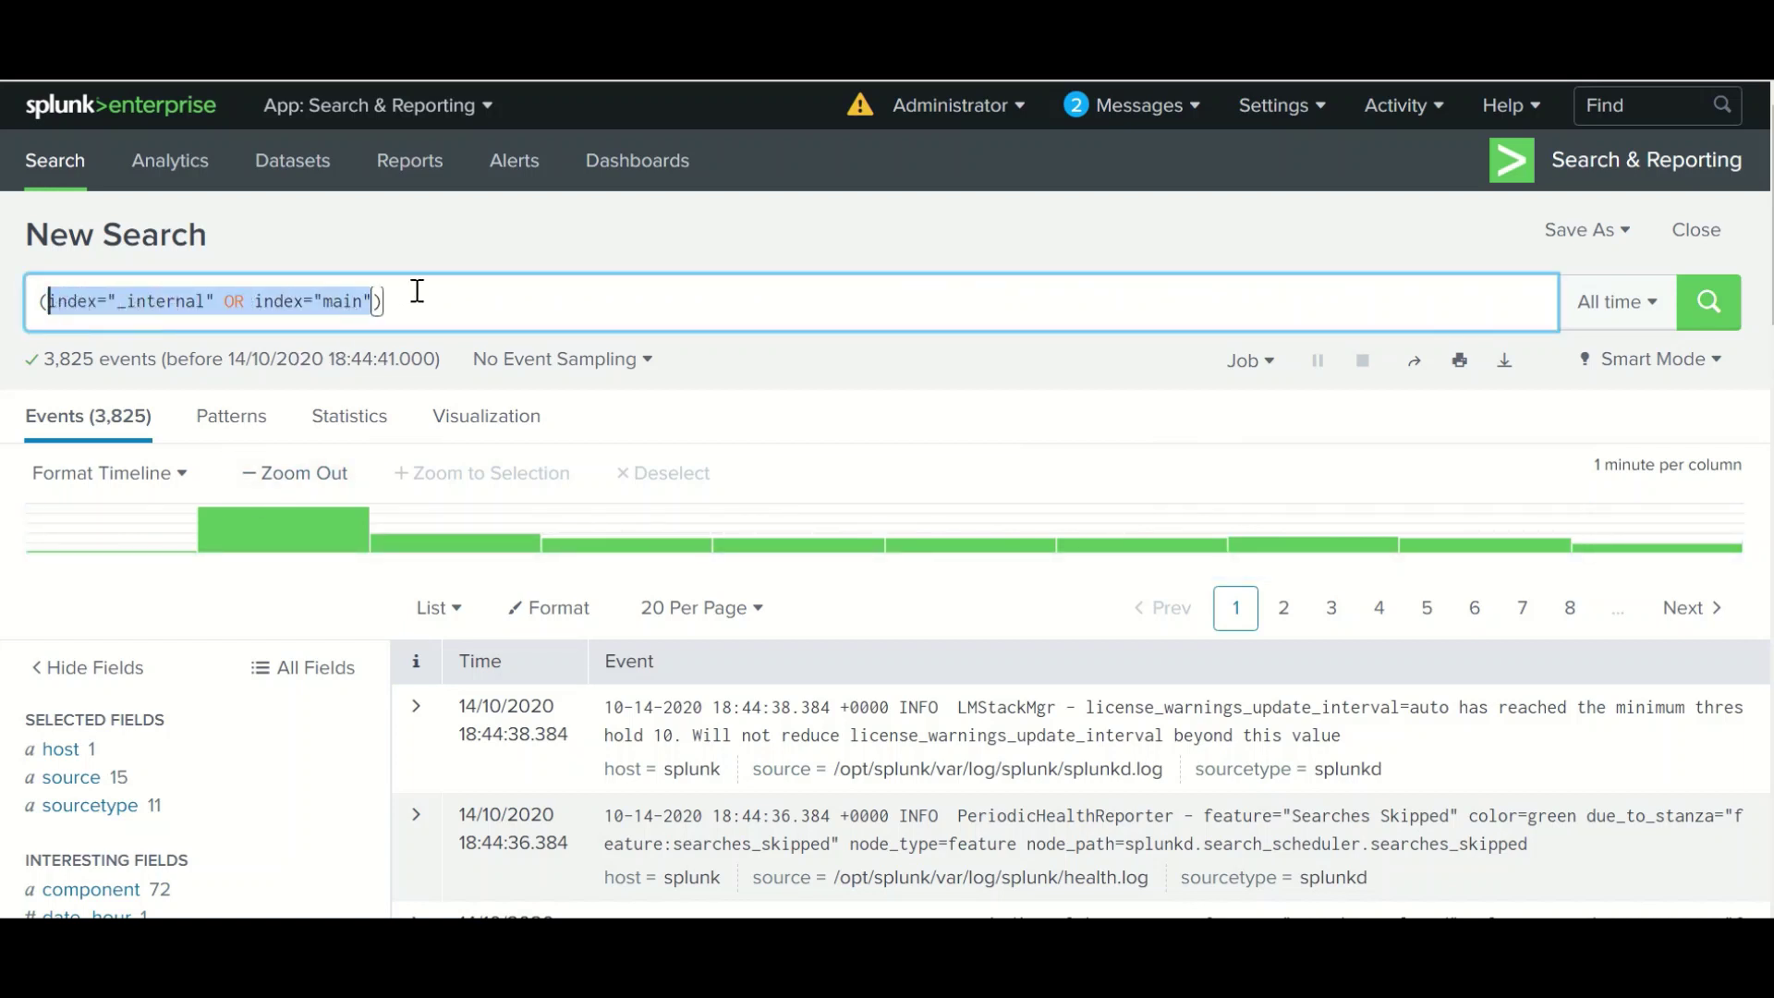
click(417, 291)
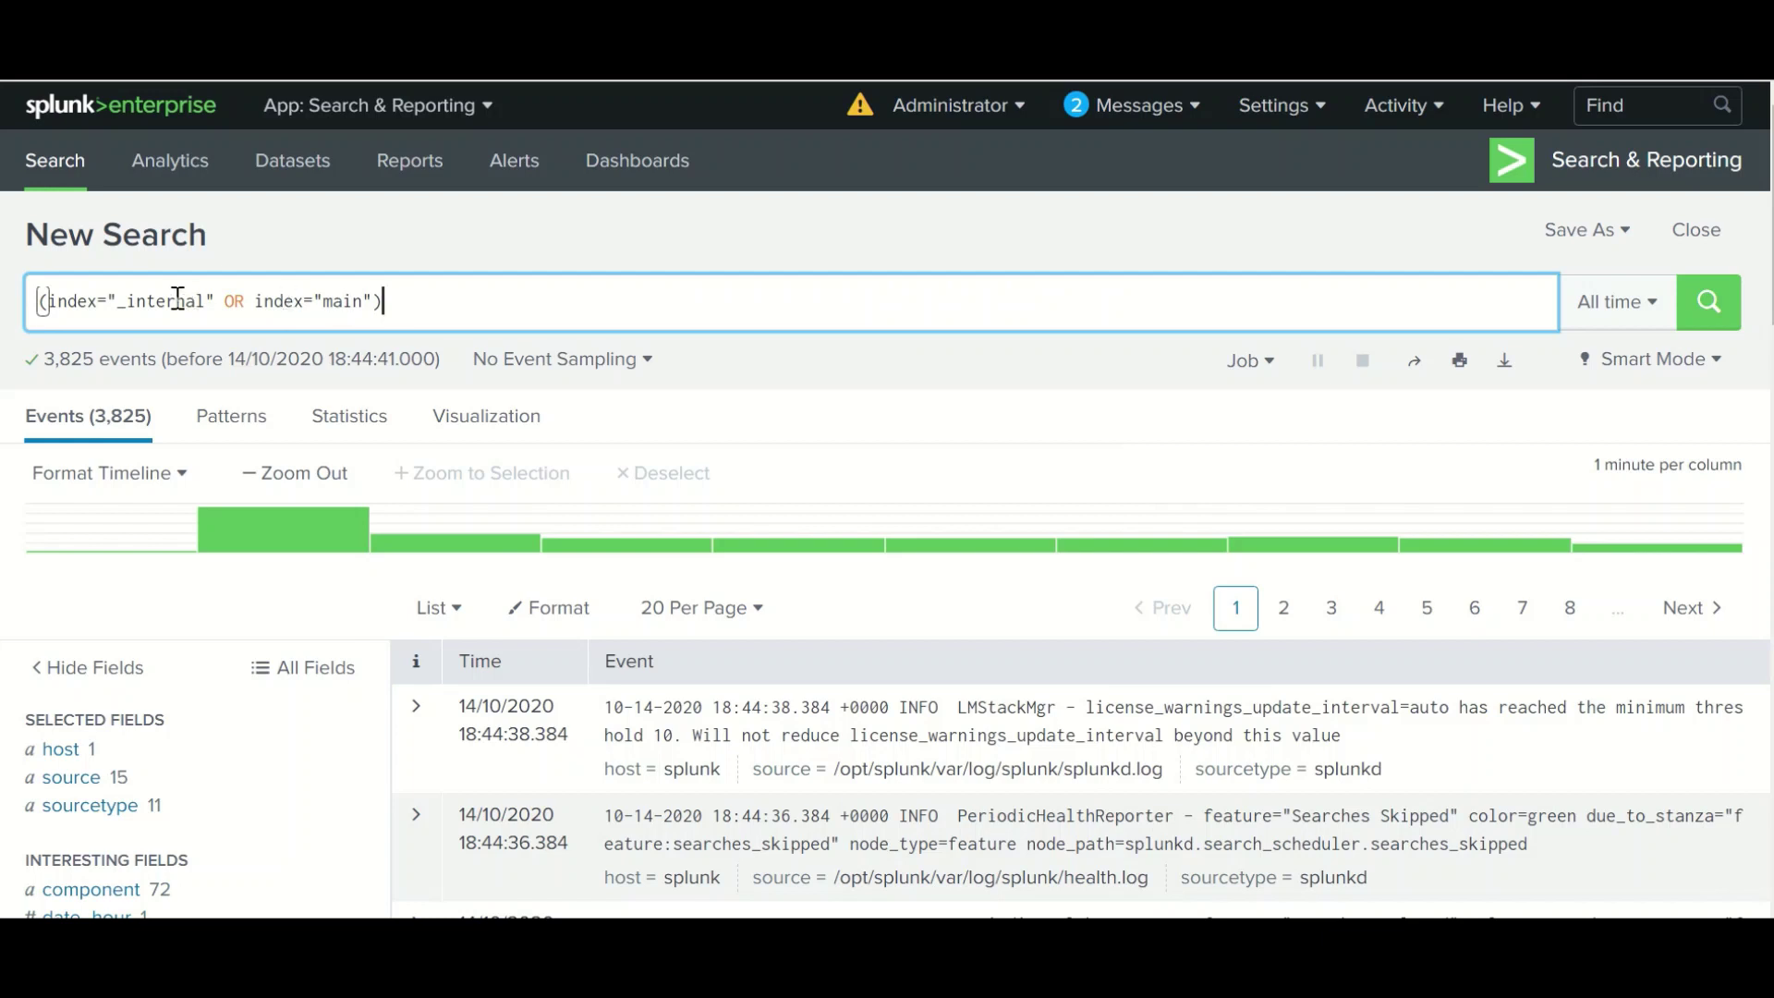
double_click(75, 303)
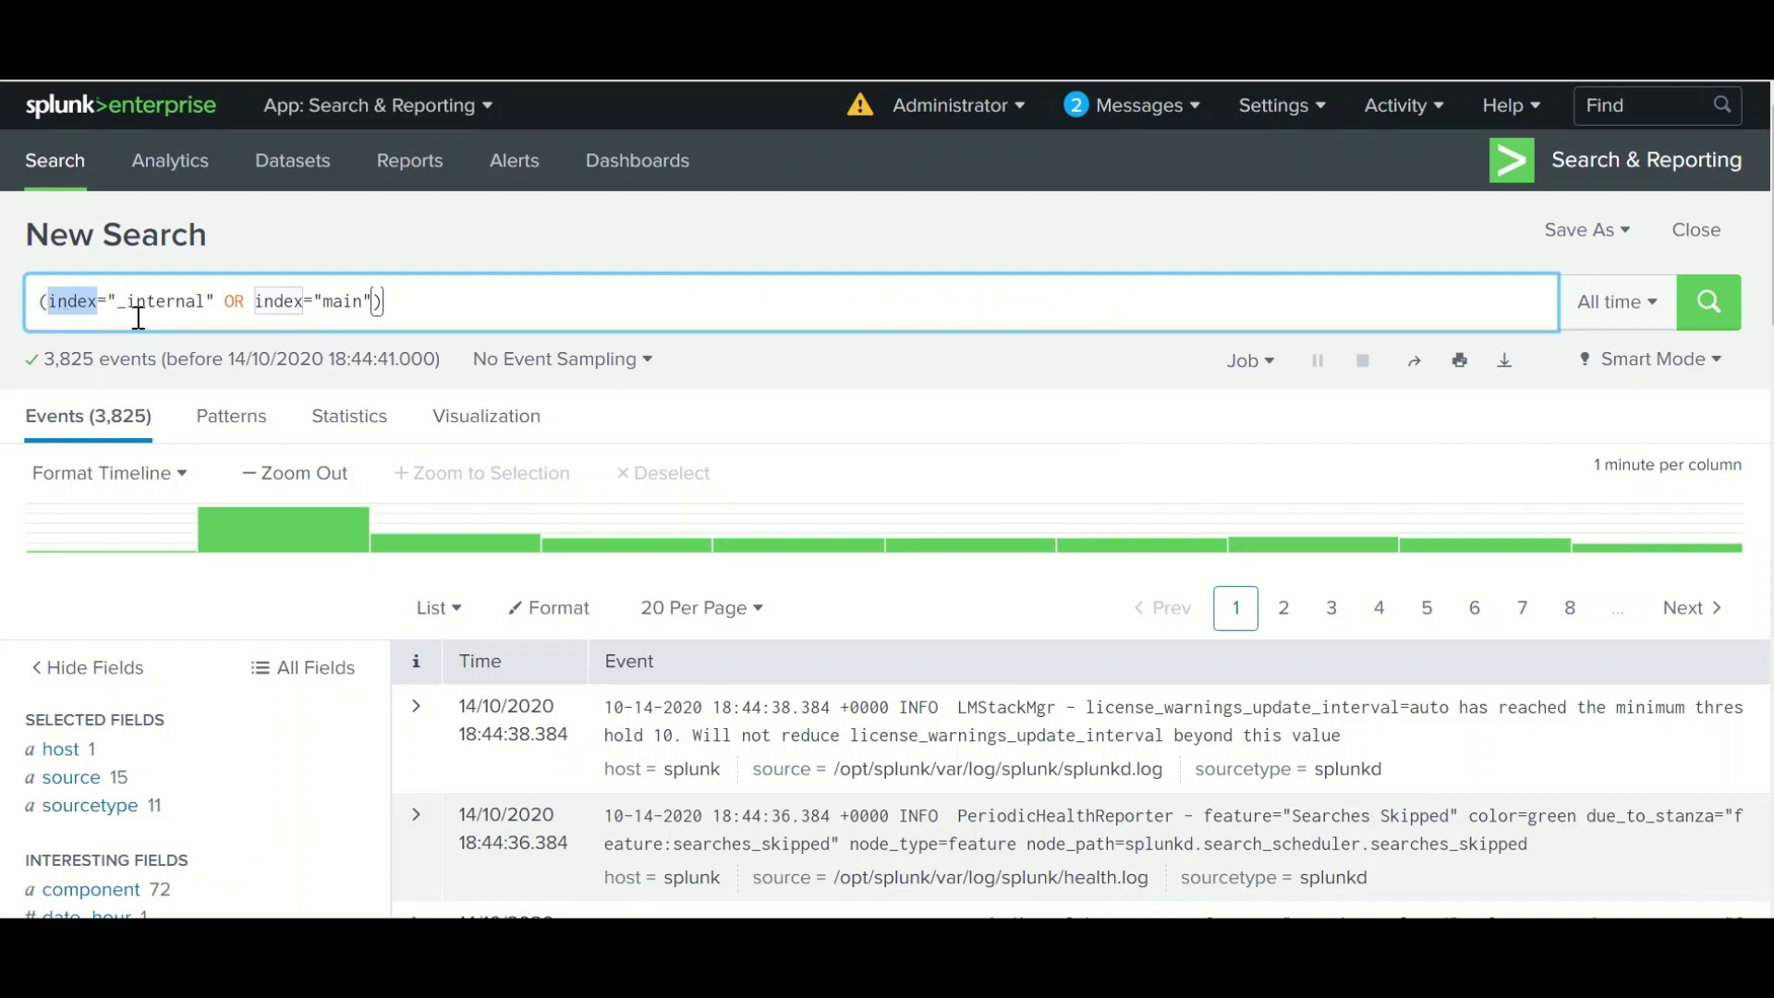
drag(96, 308, 190, 309)
drag(63, 301, 43, 302)
mouse_move(707, 85)
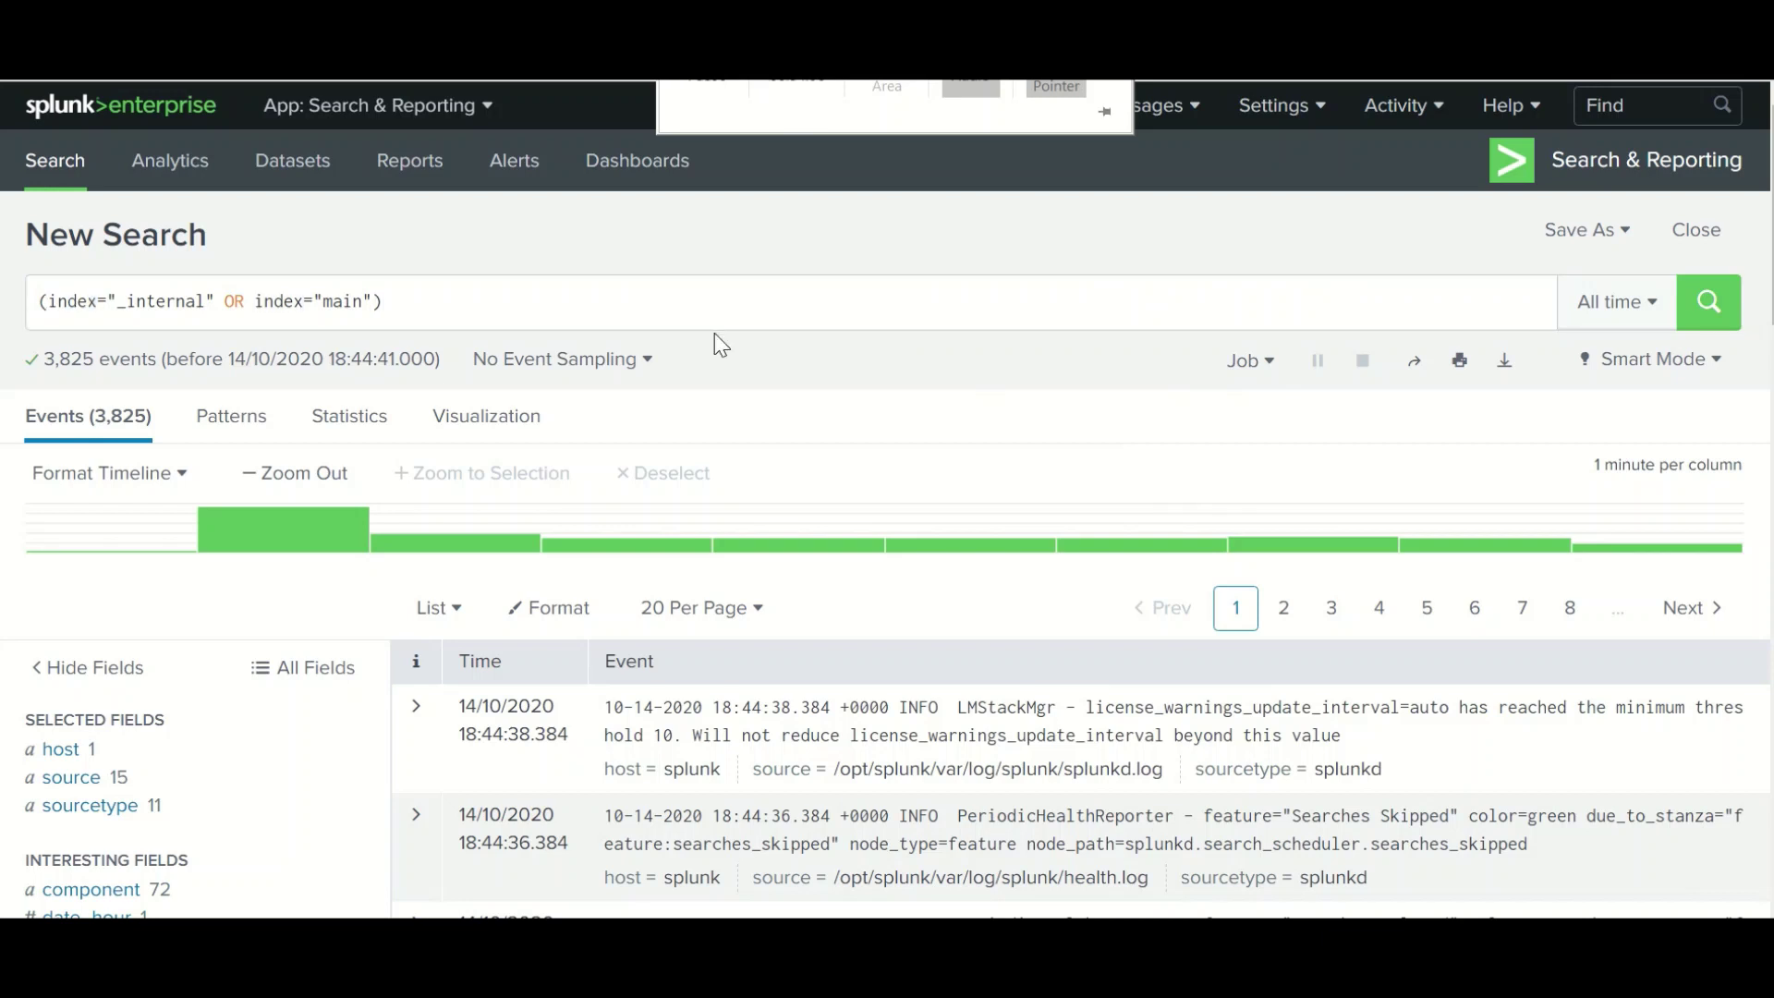
Copy the keyword INFO from the first event, append it to the end of the query, and run the search.
click(694, 307)
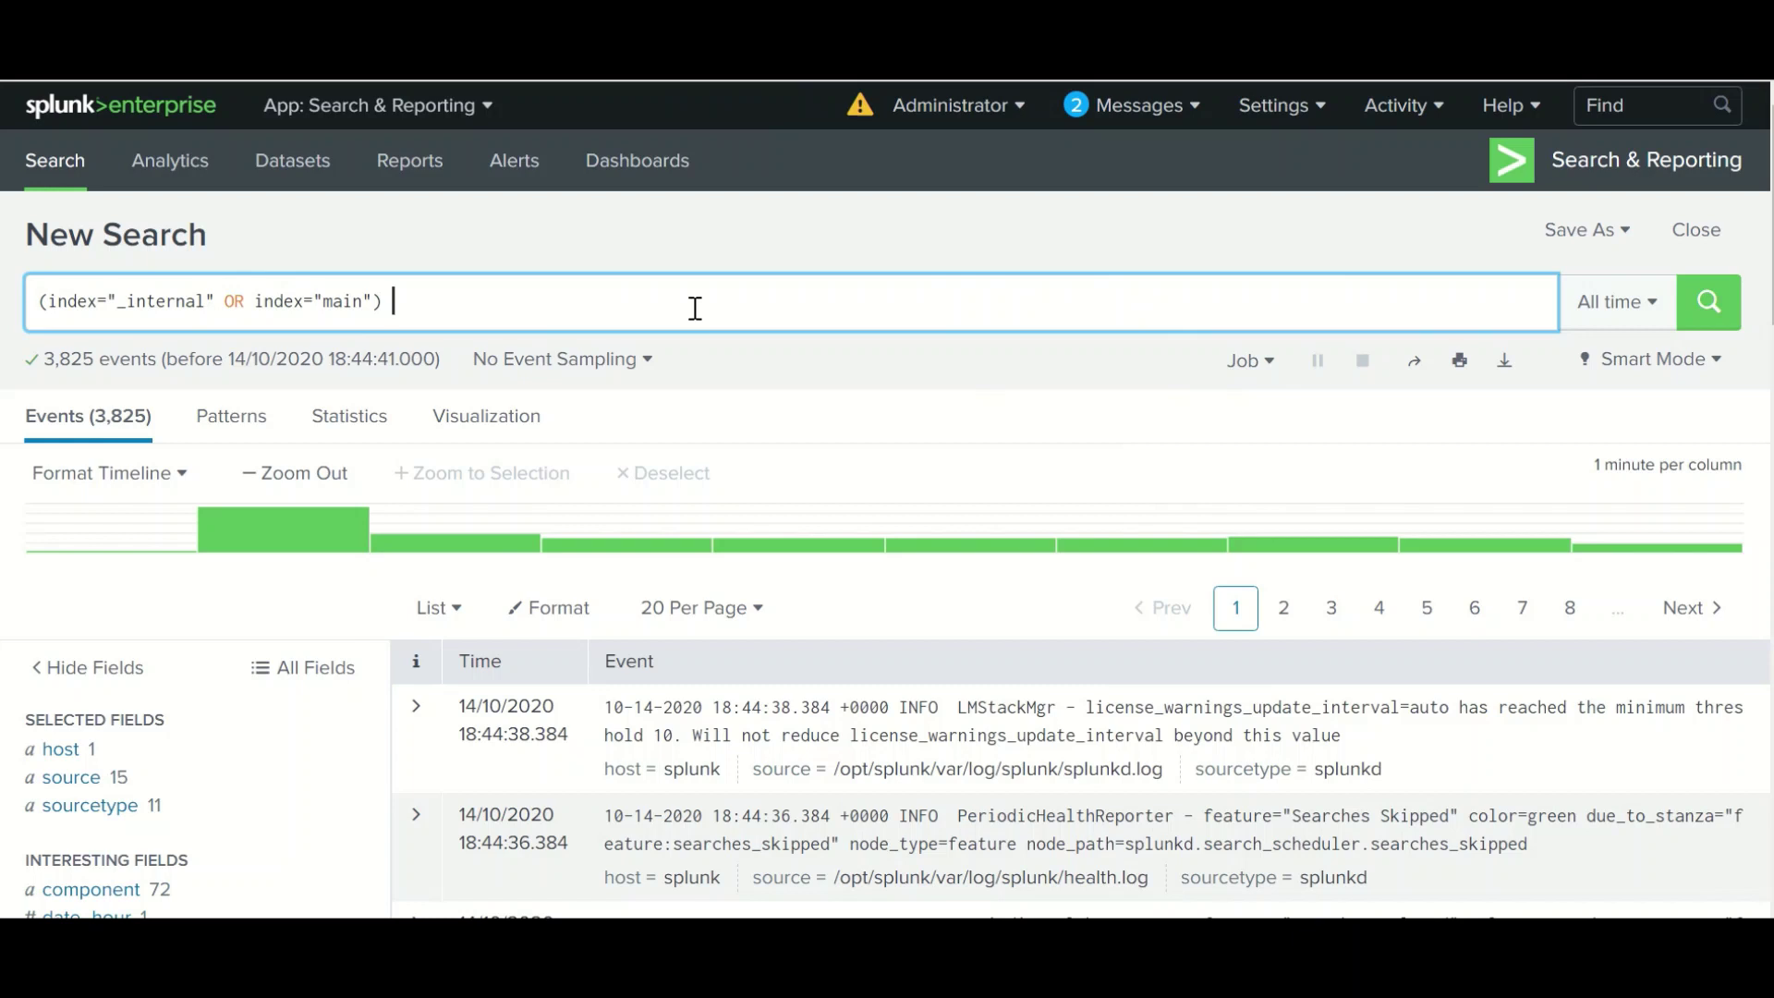
drag(1056, 709, 912, 708)
drag(904, 708, 897, 707)
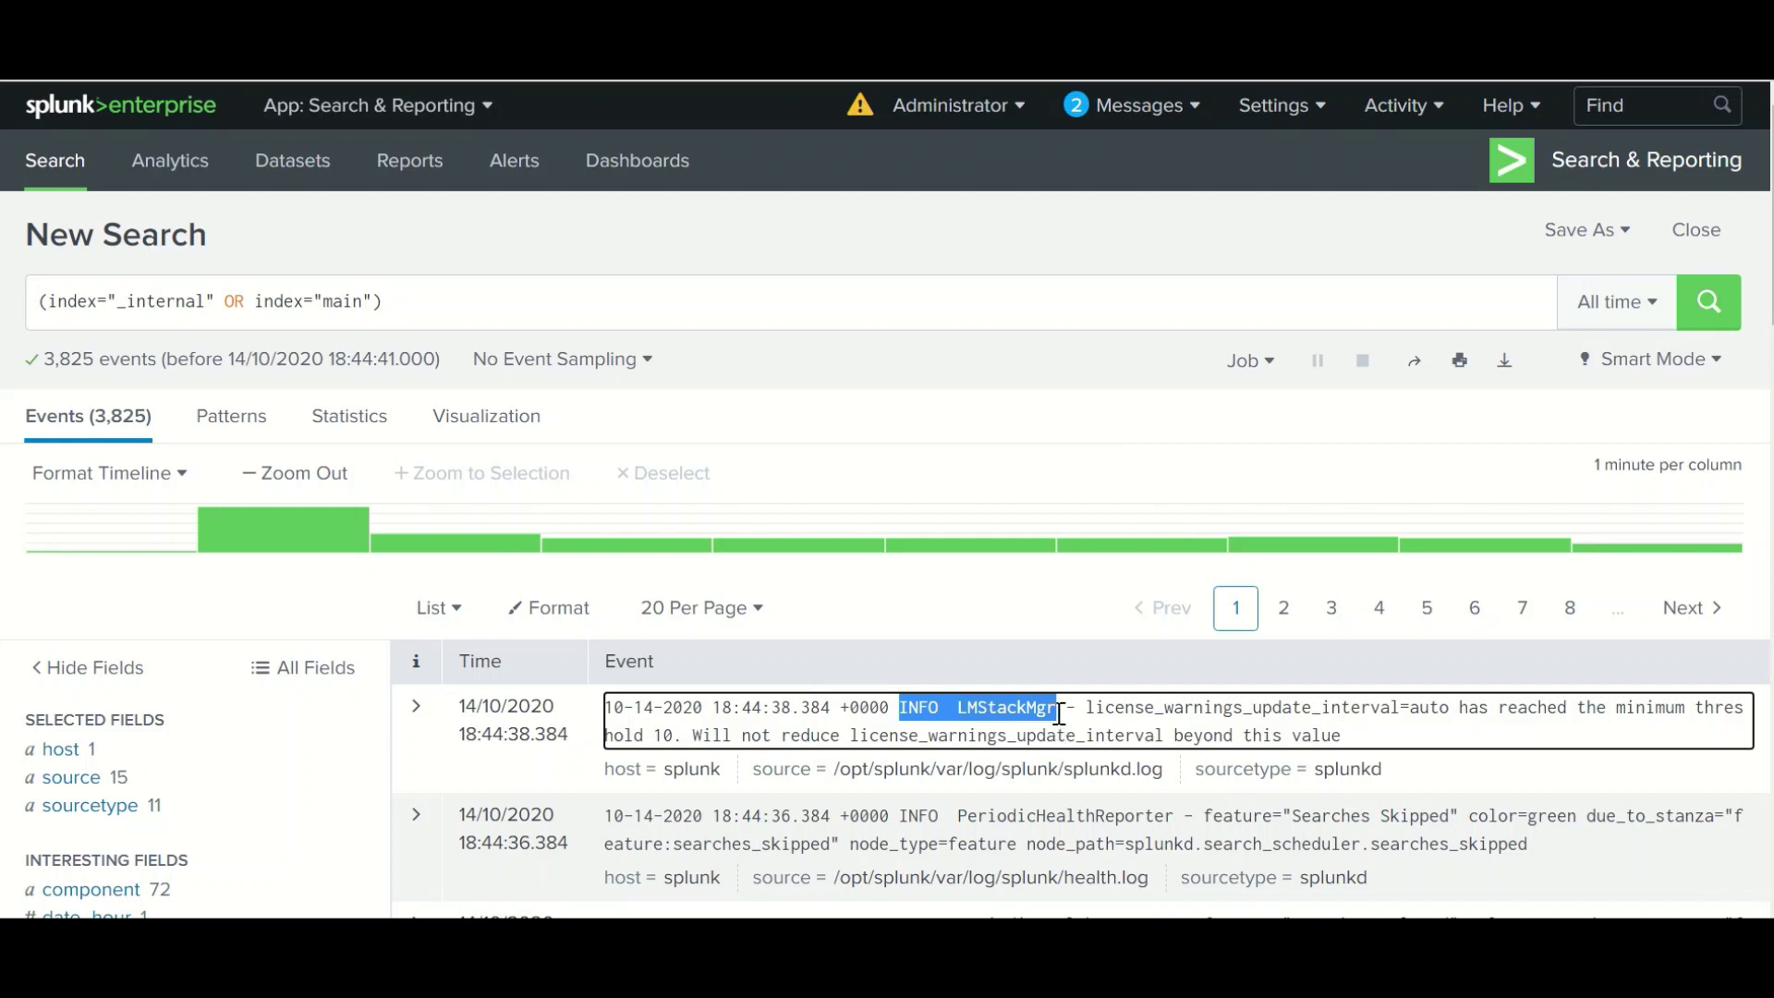
click(947, 709)
drag(946, 710, 902, 707)
key(ctrl+c)
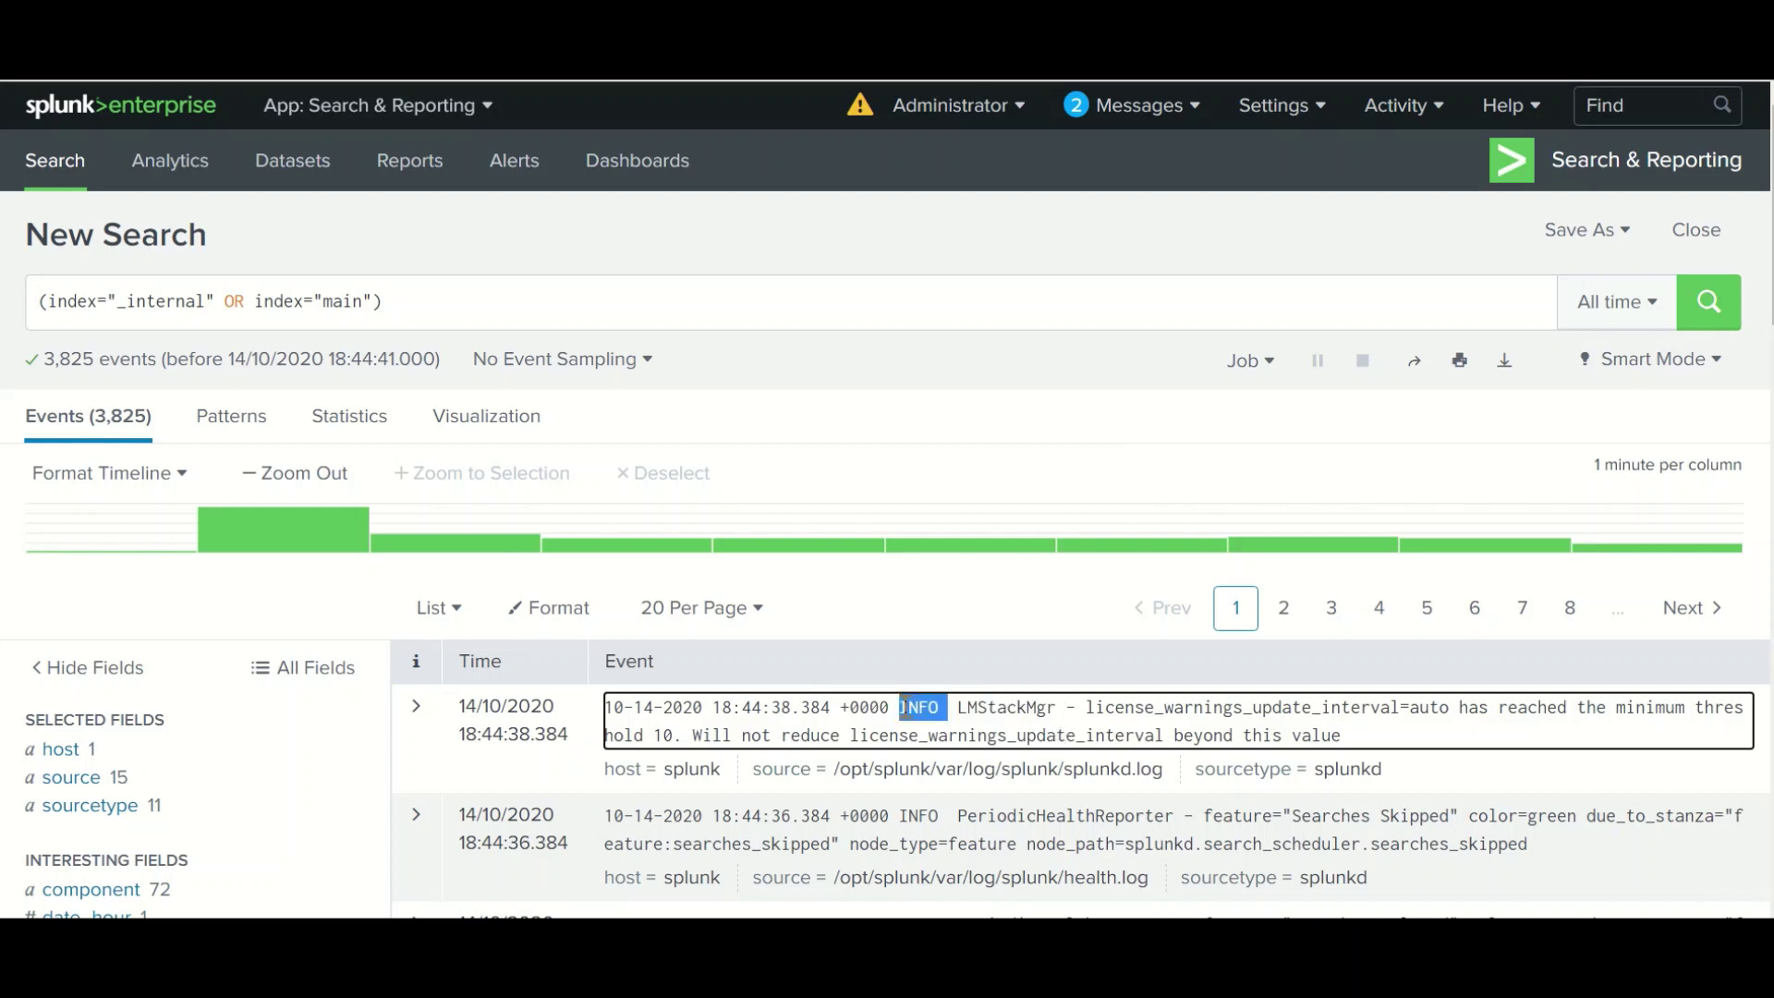
click(740, 306)
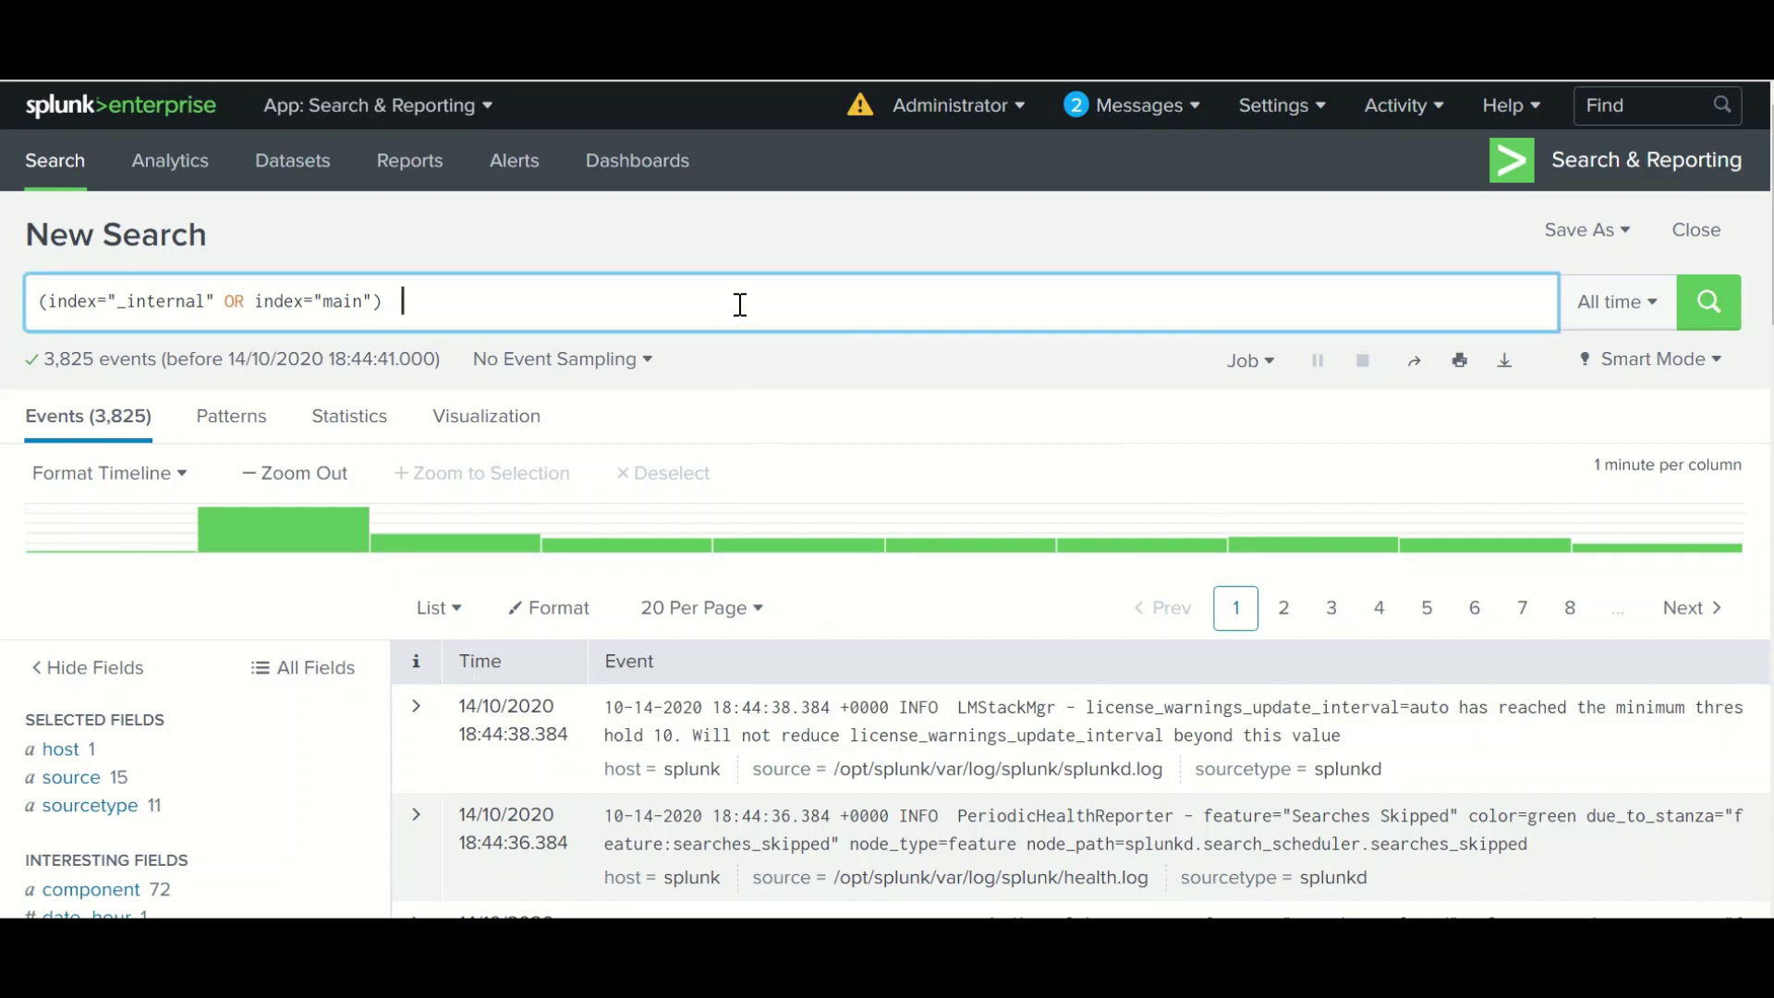
key(ctrl+v)
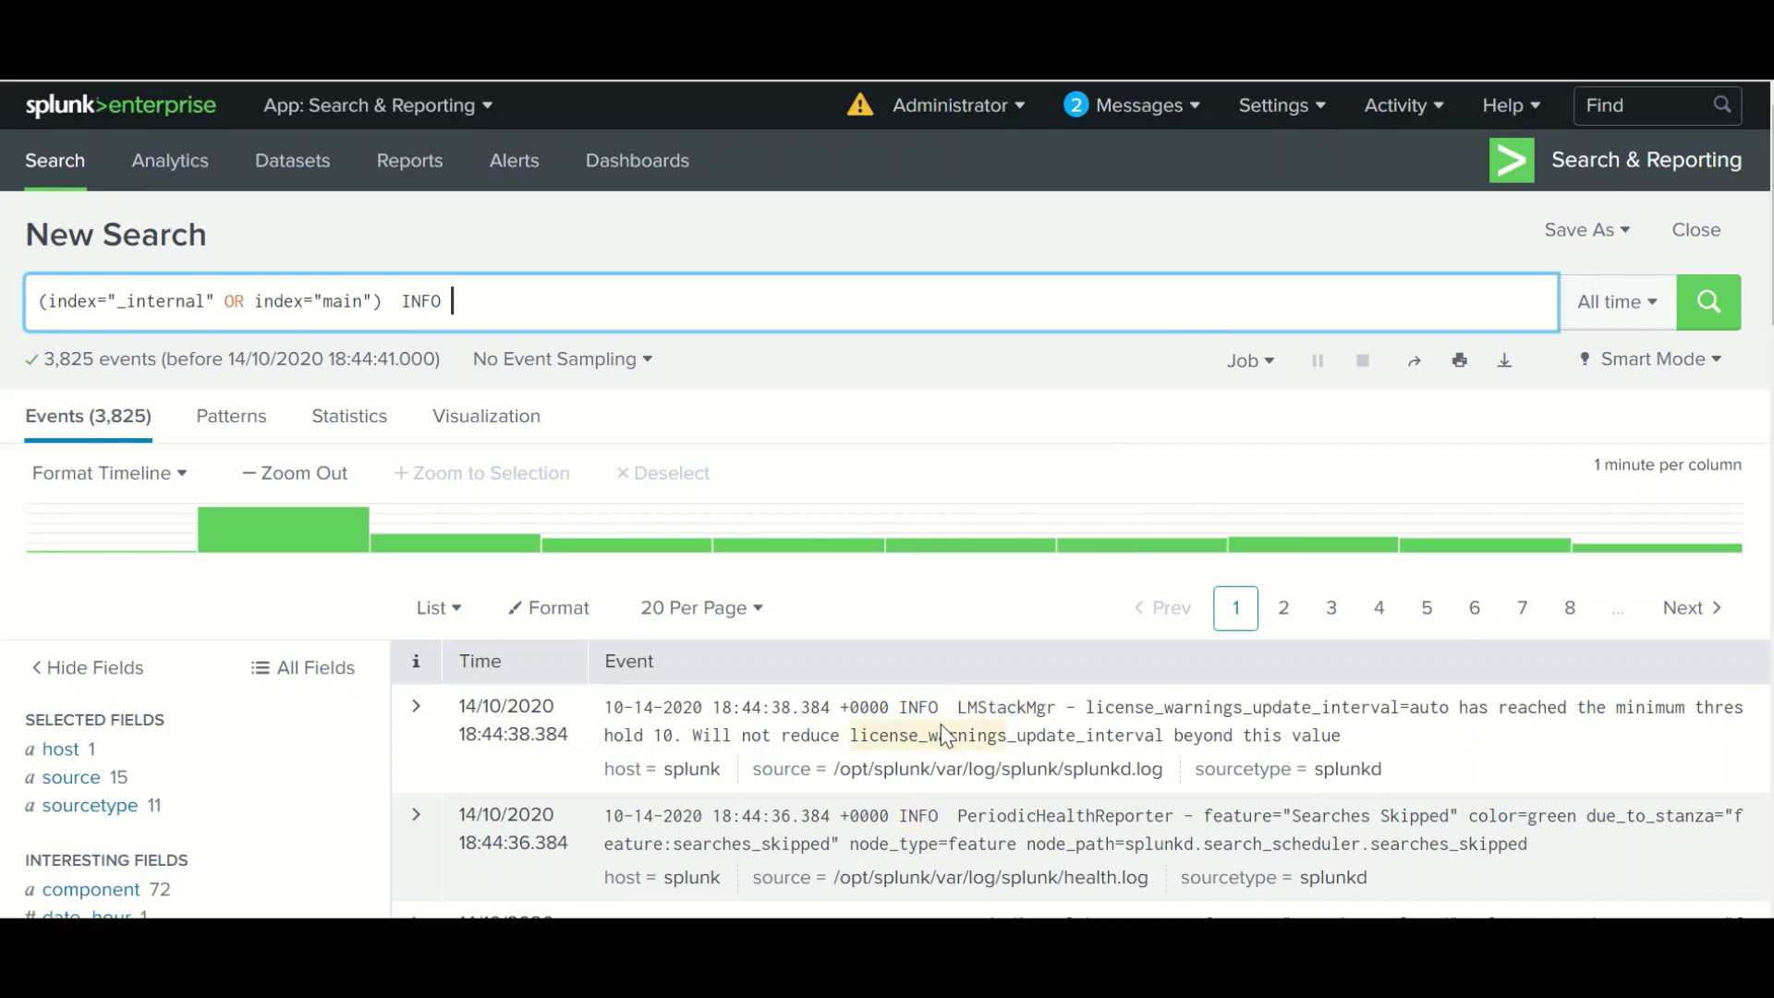
key(Return)
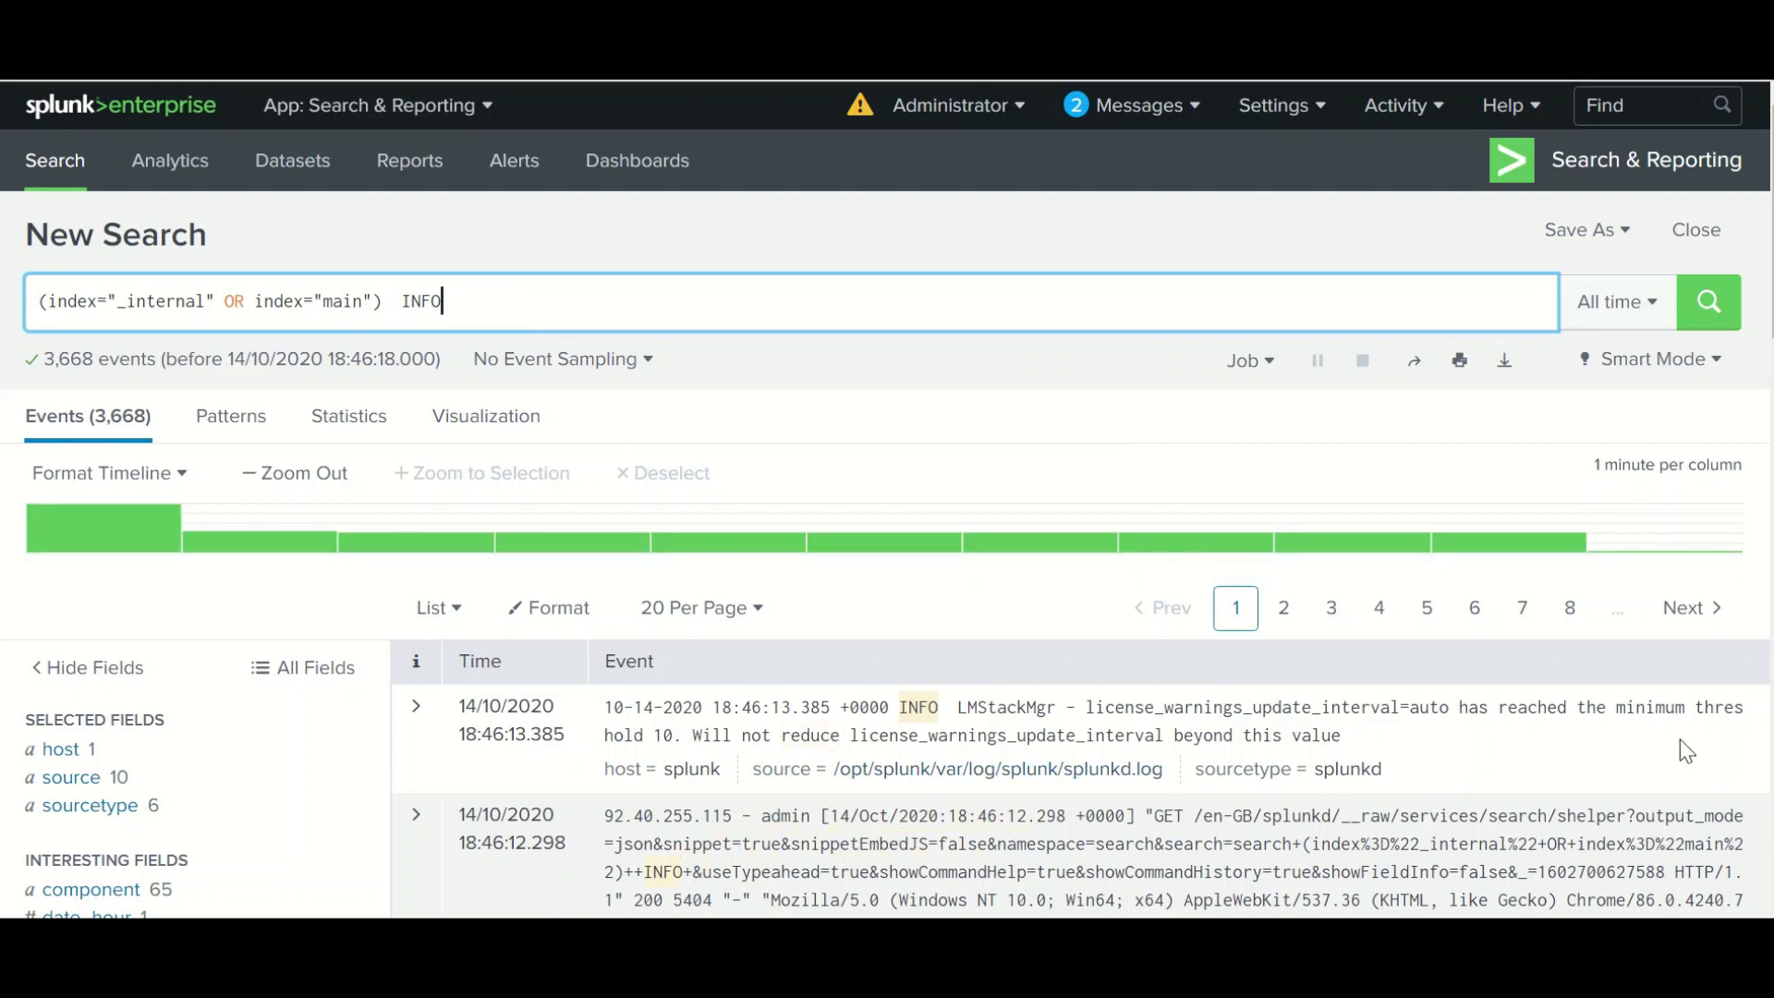
Append the term LMStackMgr, copied from the first event, after INFO in the query and rerun the search.
double_click(1053, 708)
key(ctrl+c)
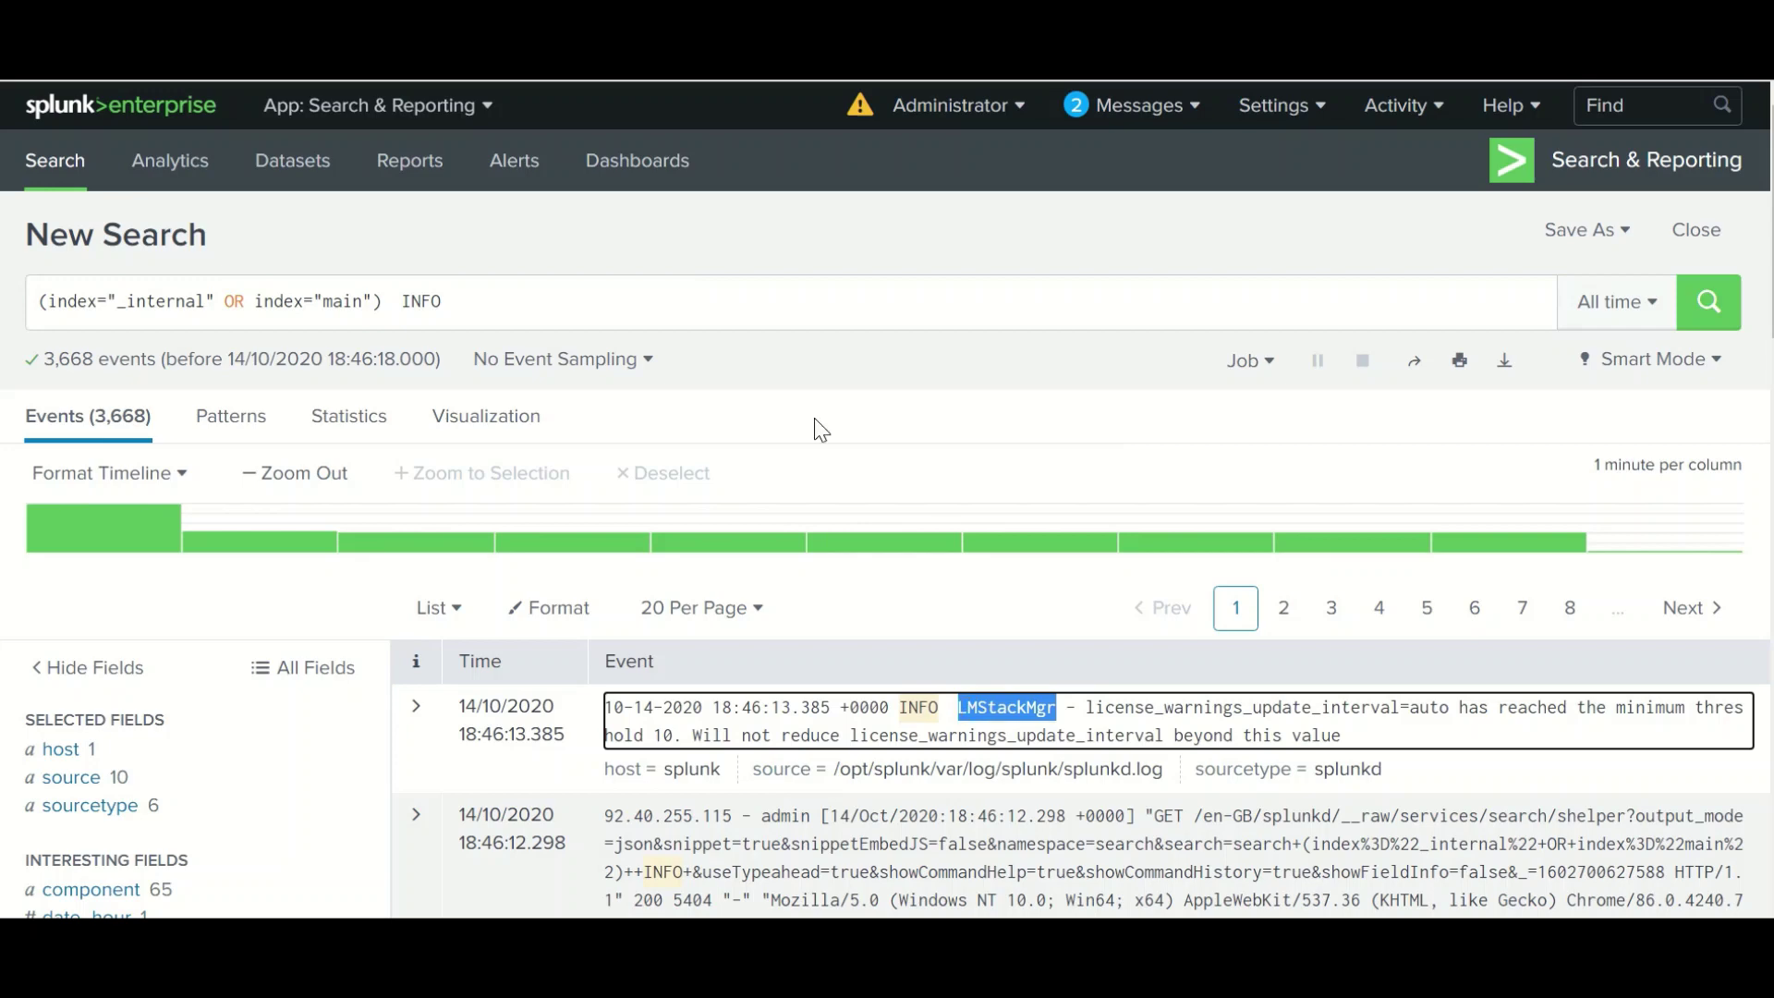
click(726, 300)
key(ctrl+v)
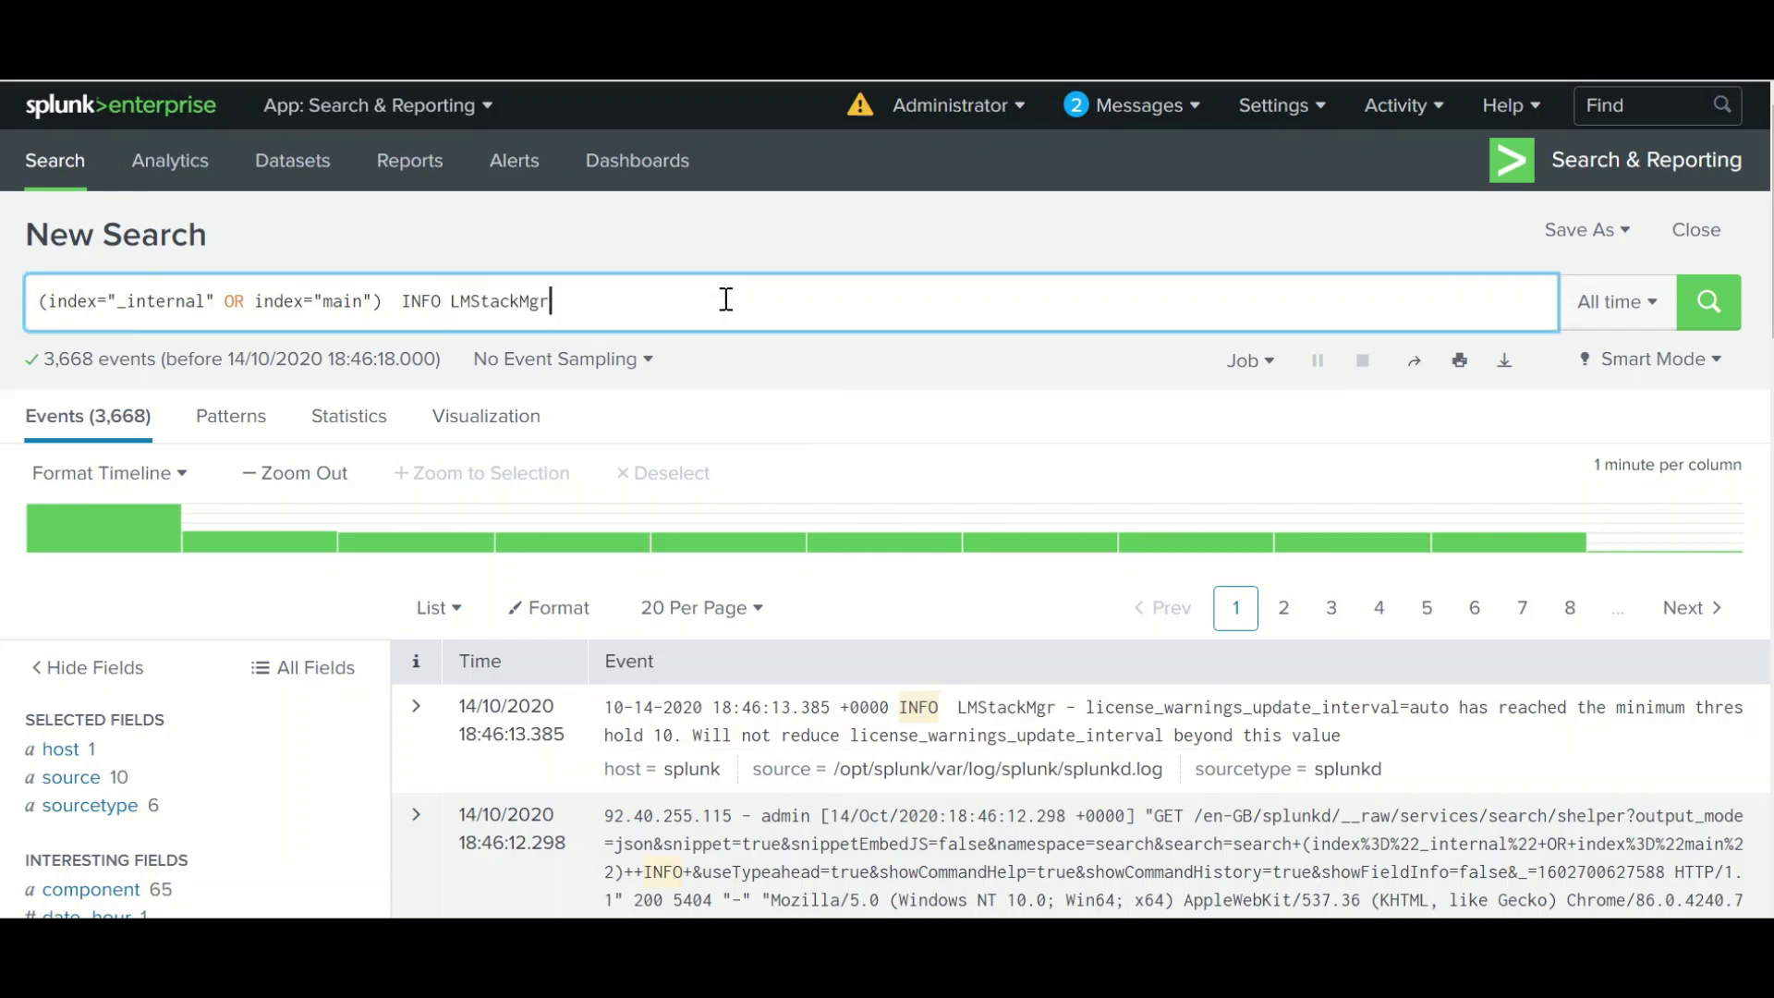
key(Return)
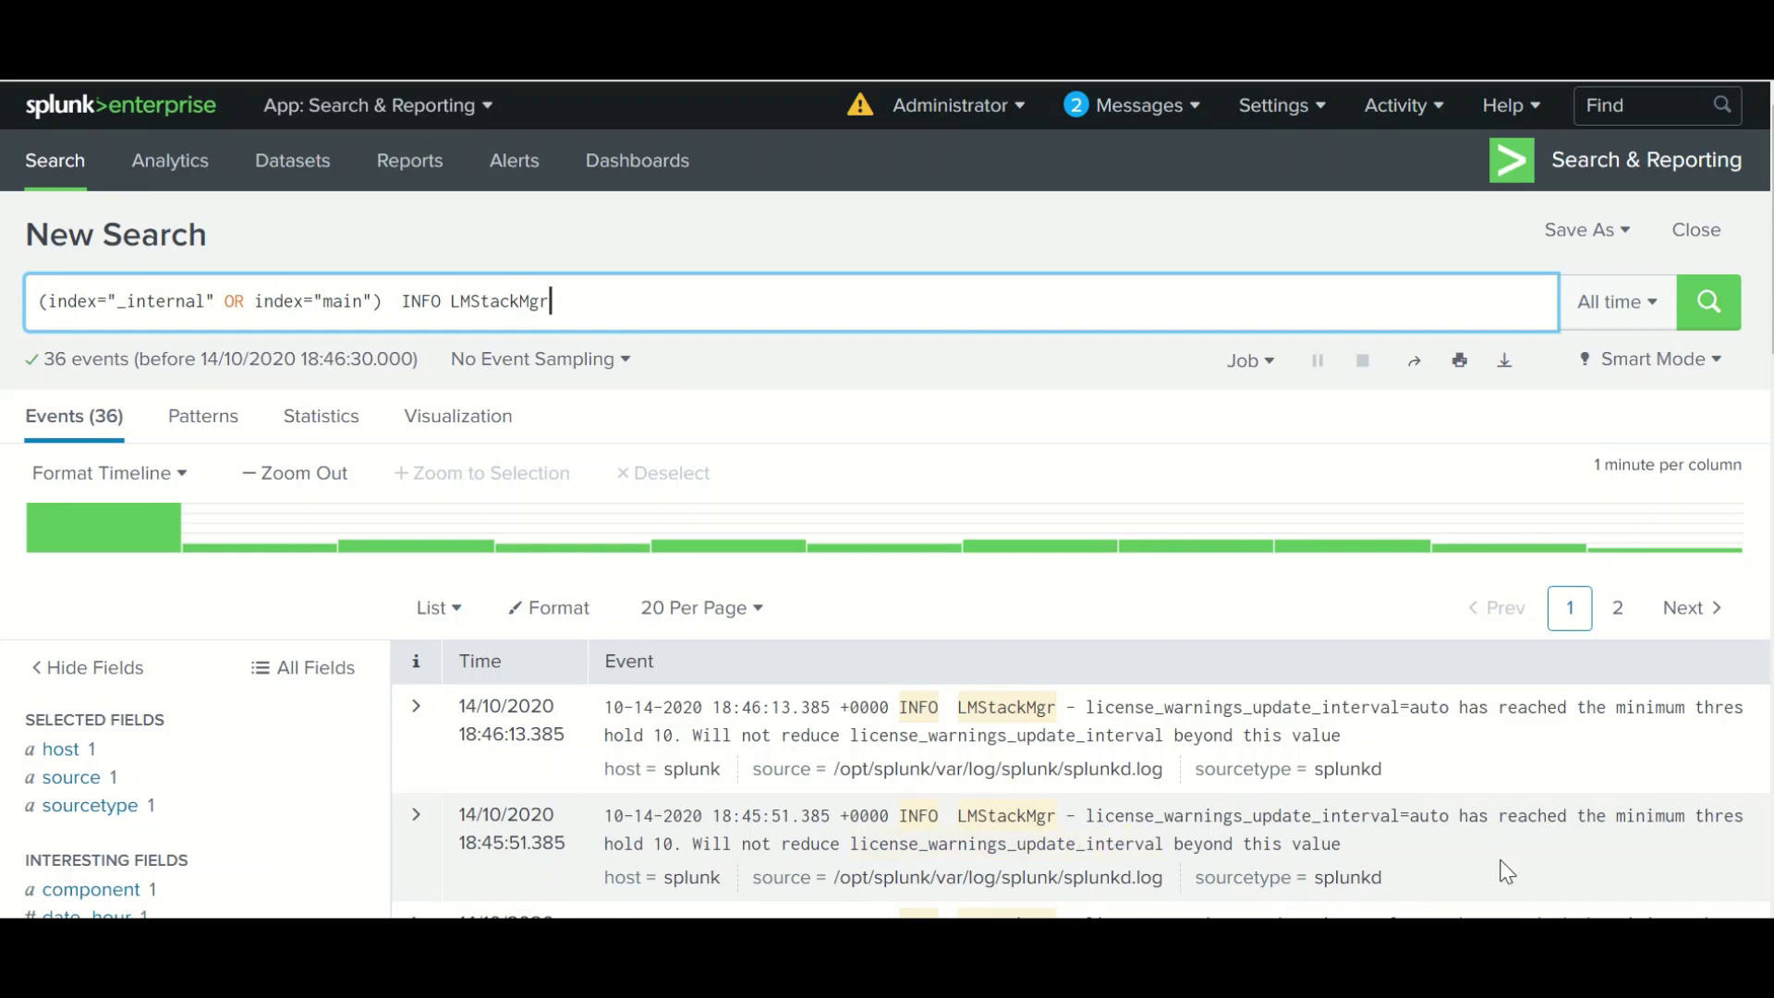
Append license_warnings_update_interval, copied from the first event, after LMStackMgr in the query and run the search.
scroll(886, 499, down, 5)
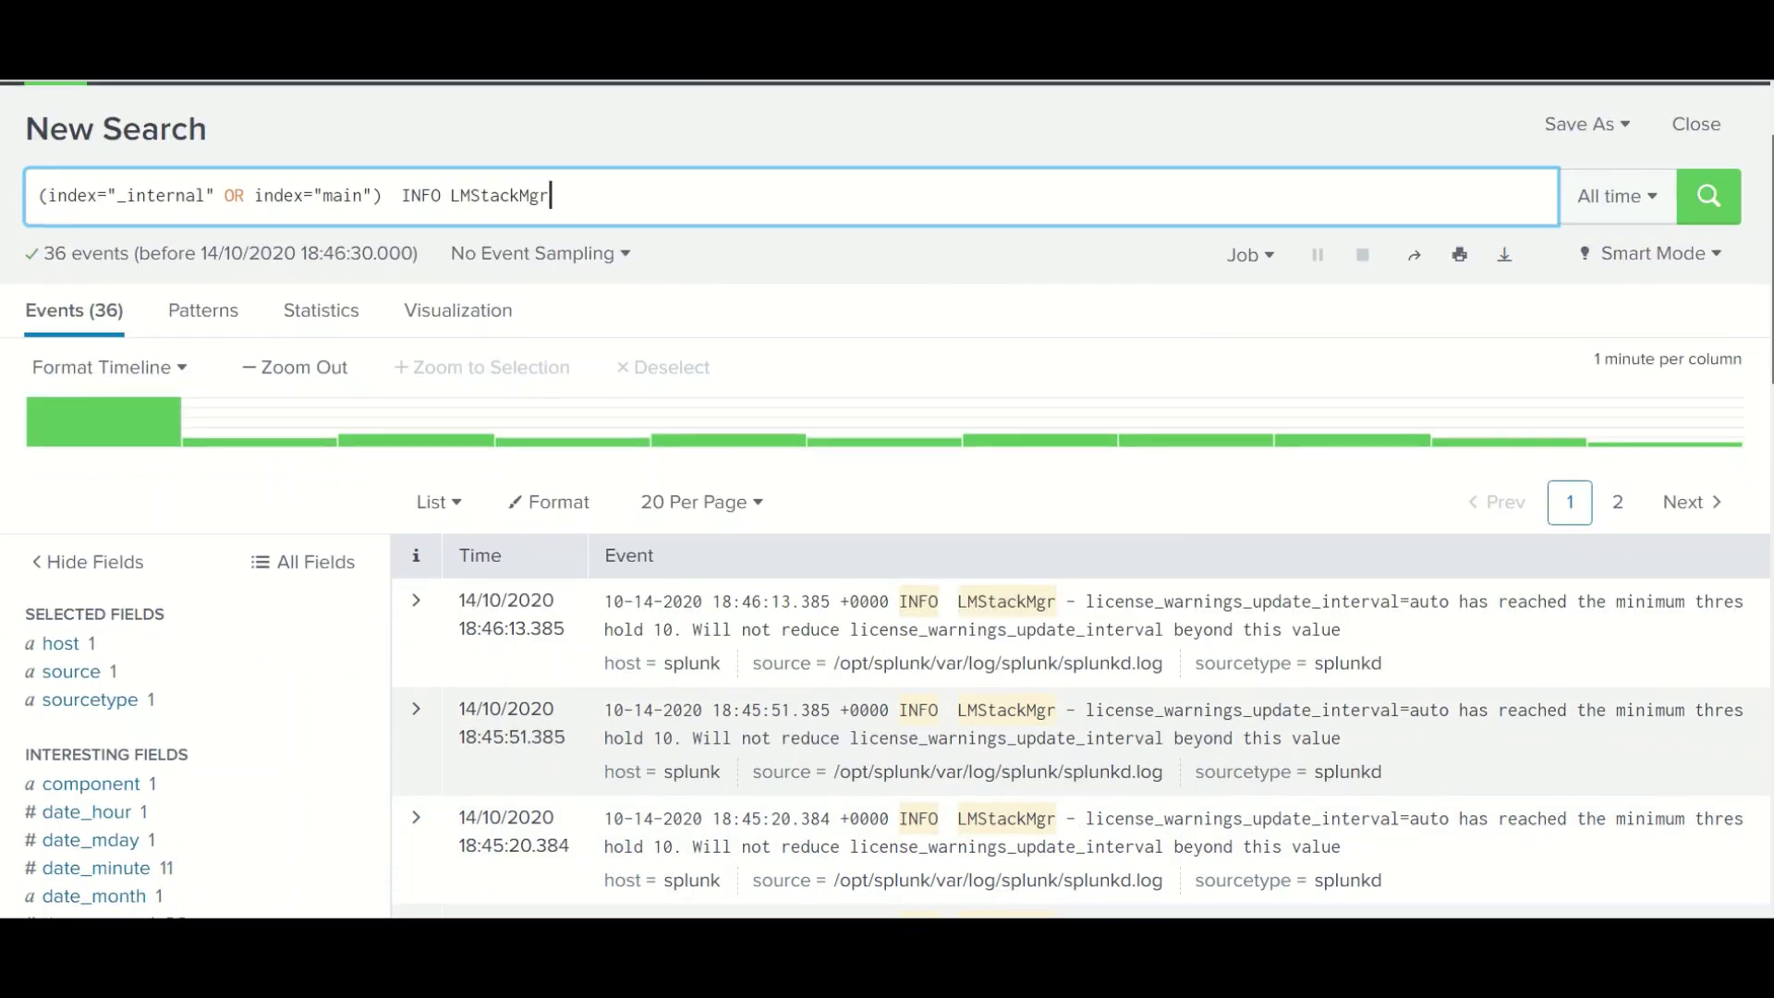
scroll(887, 499, down, 2)
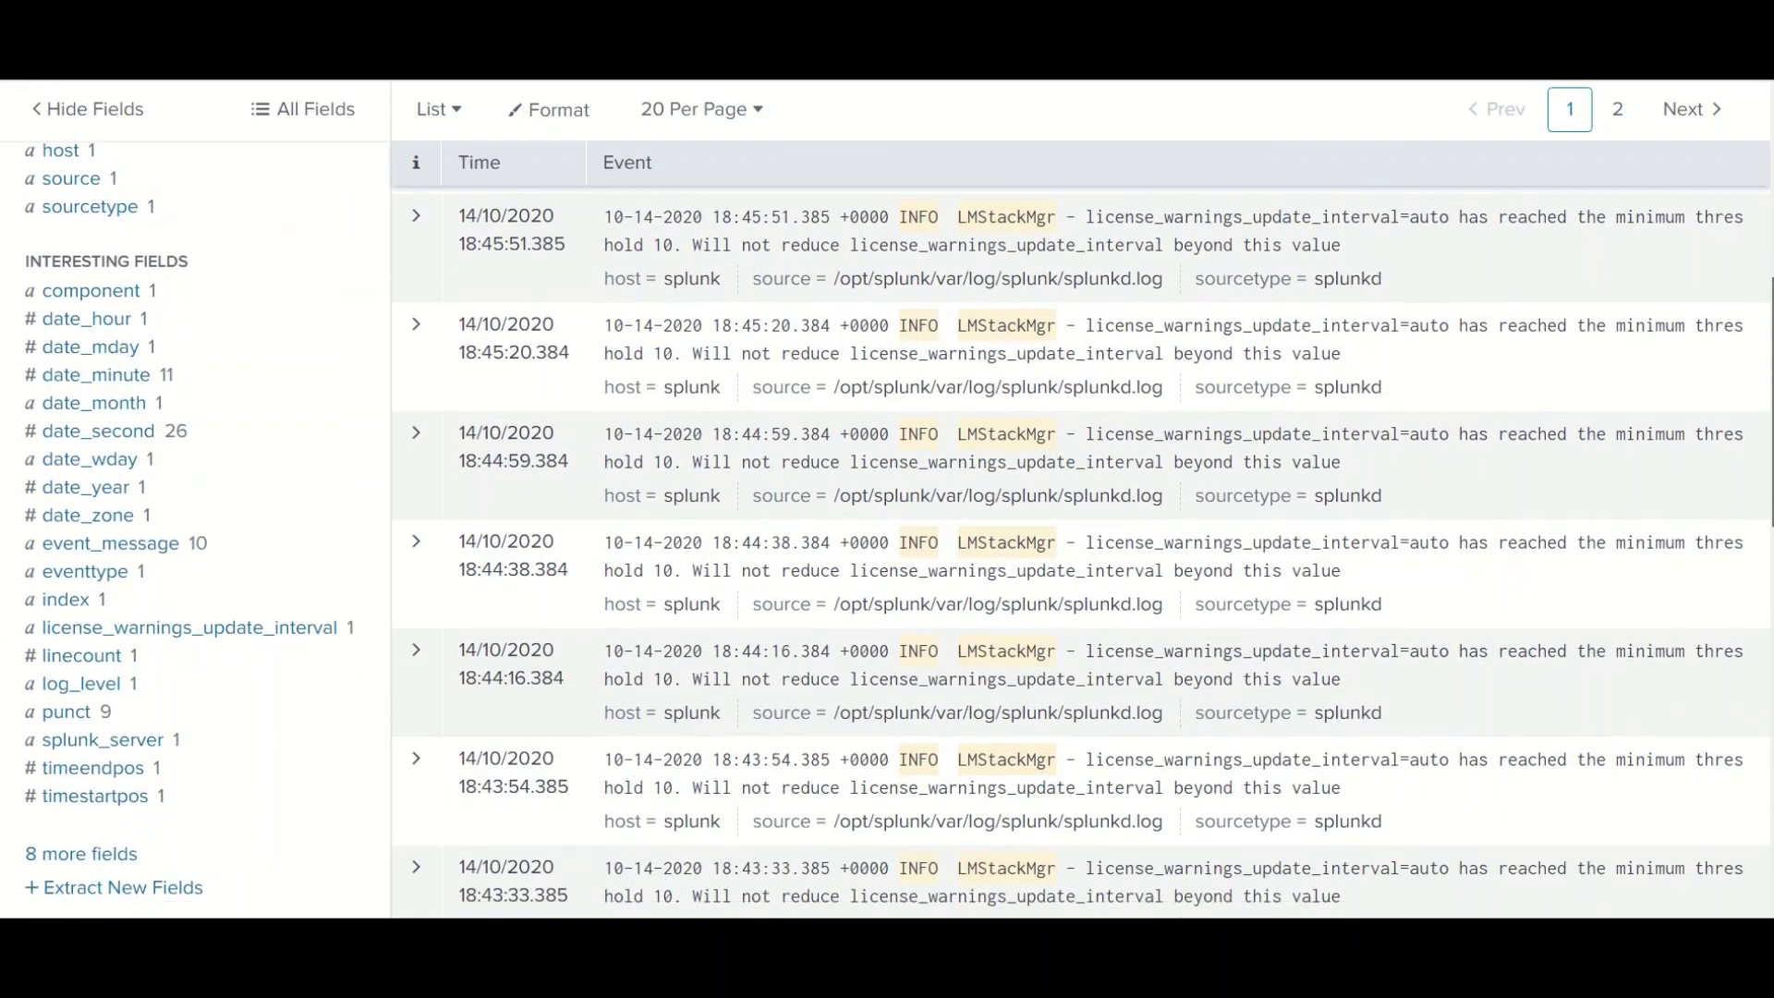
scroll(887, 499, up, 6)
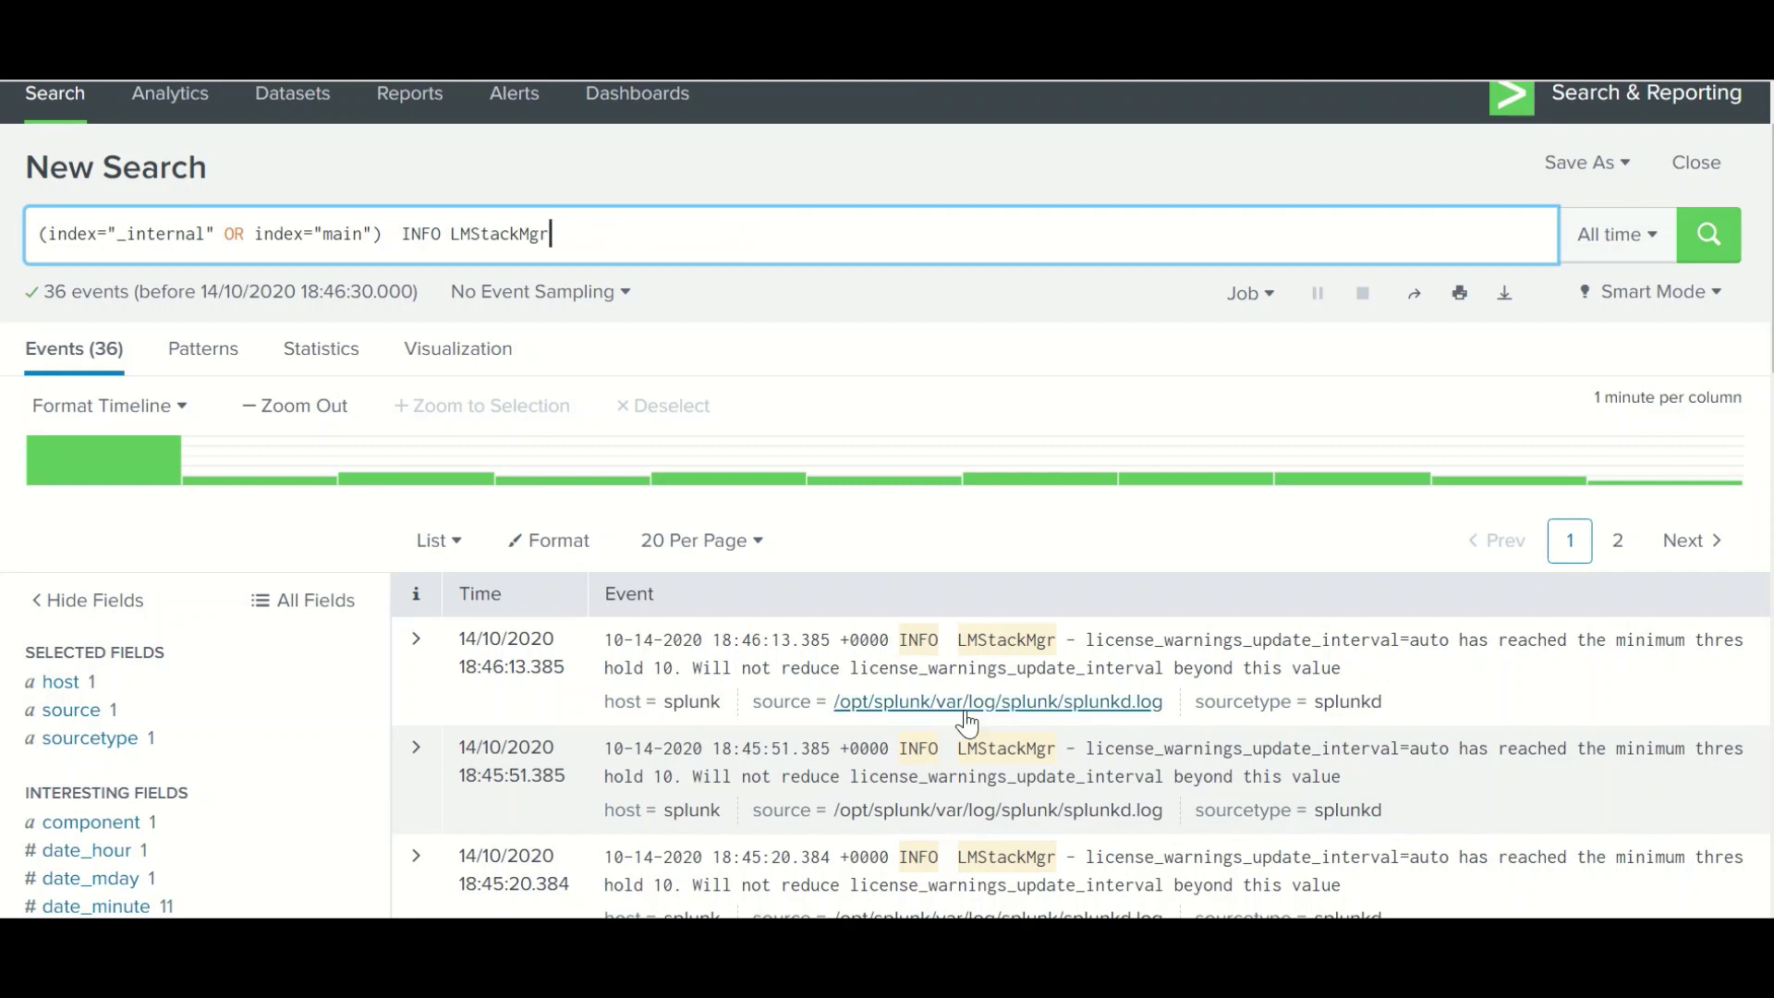
drag(1086, 640, 1398, 649)
key(ctrl+c)
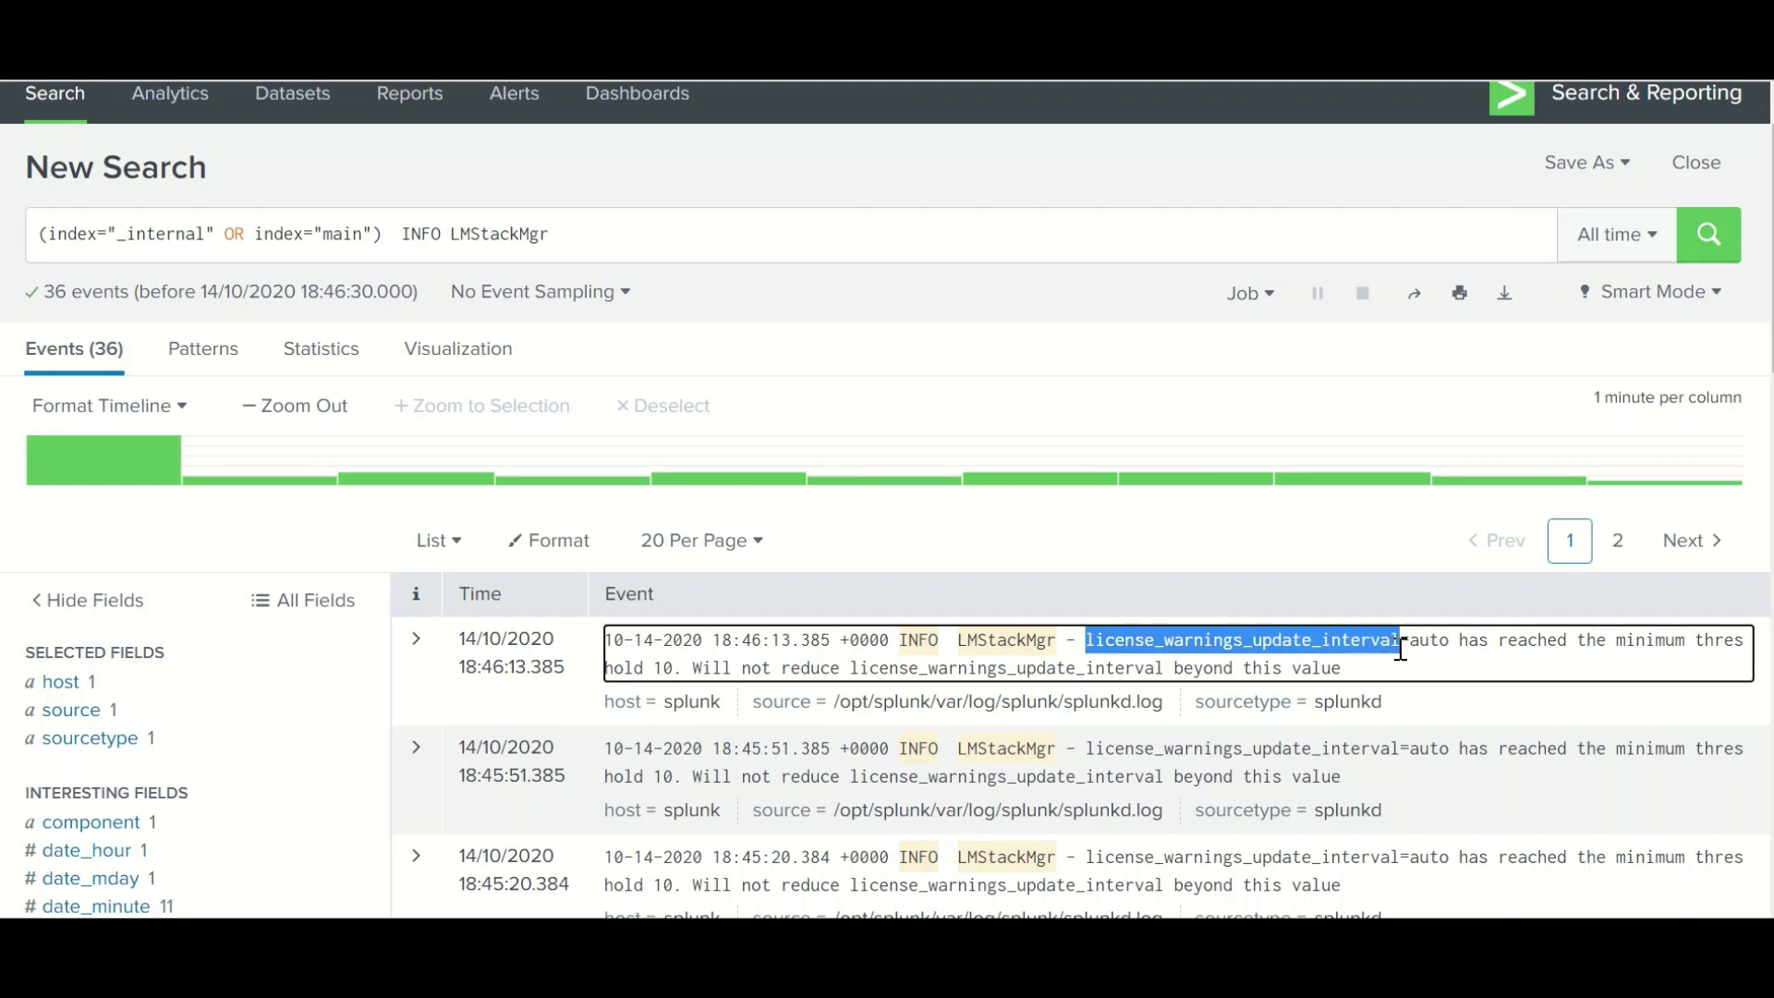
click(937, 229)
key(ctrl+v)
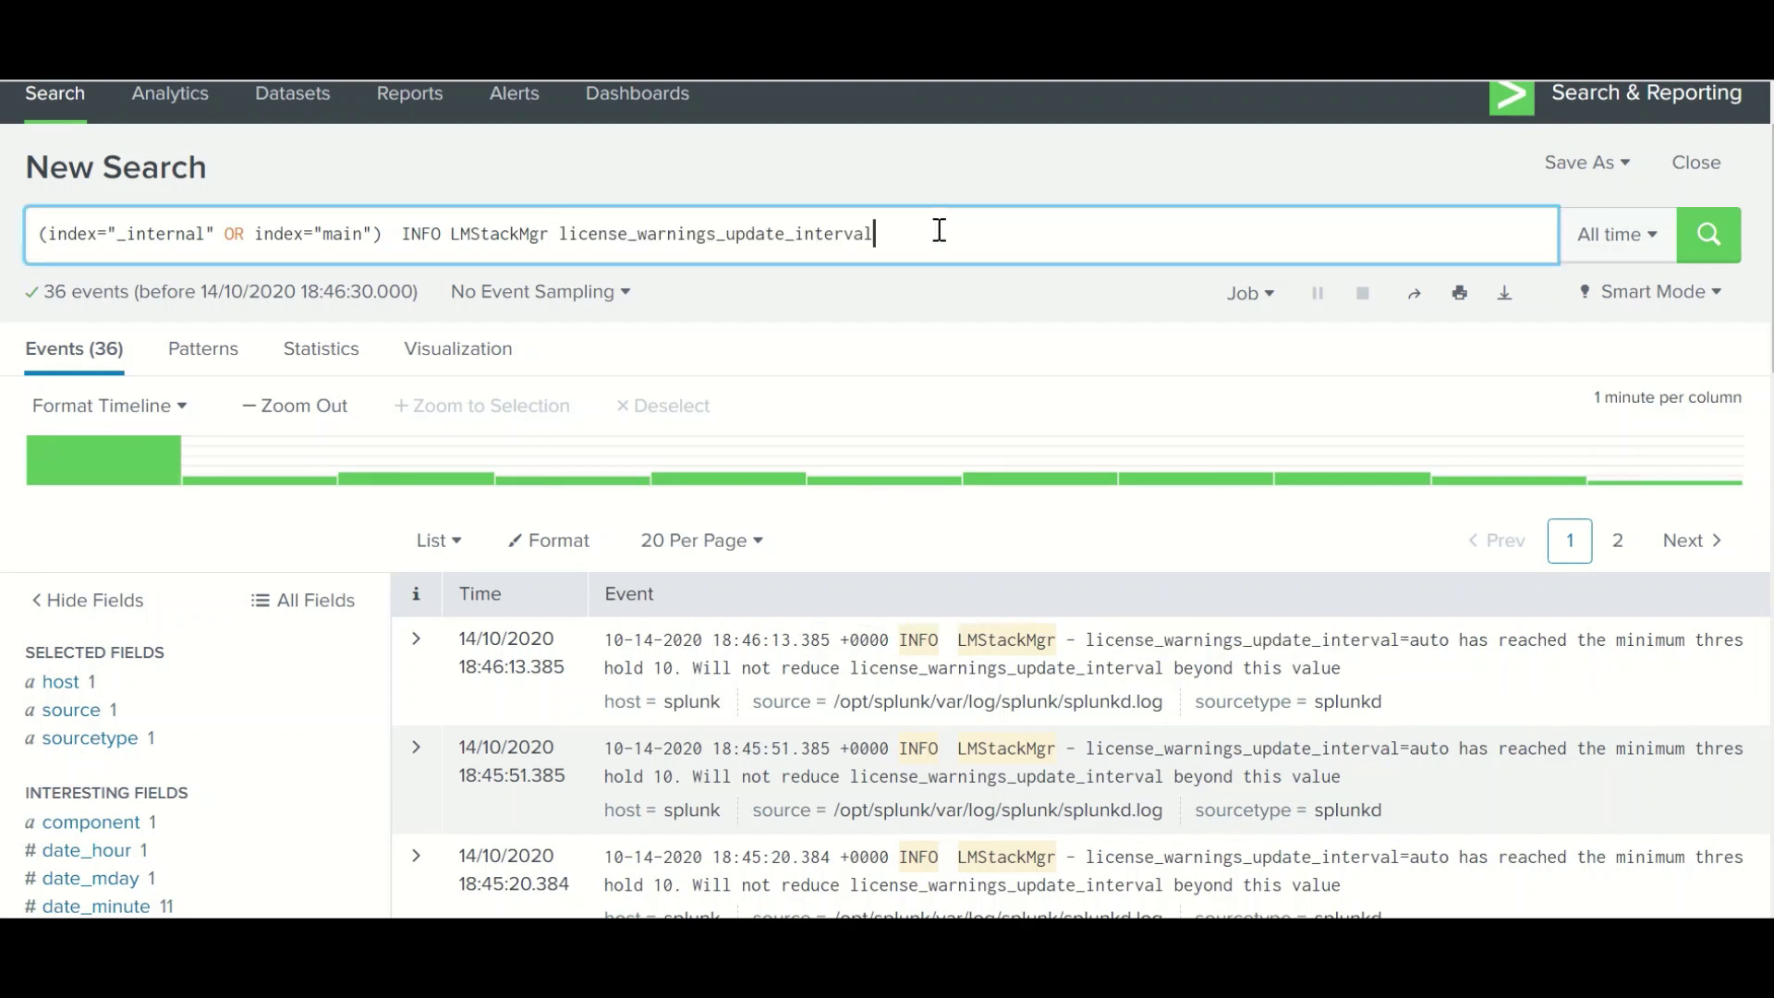
key(Return)
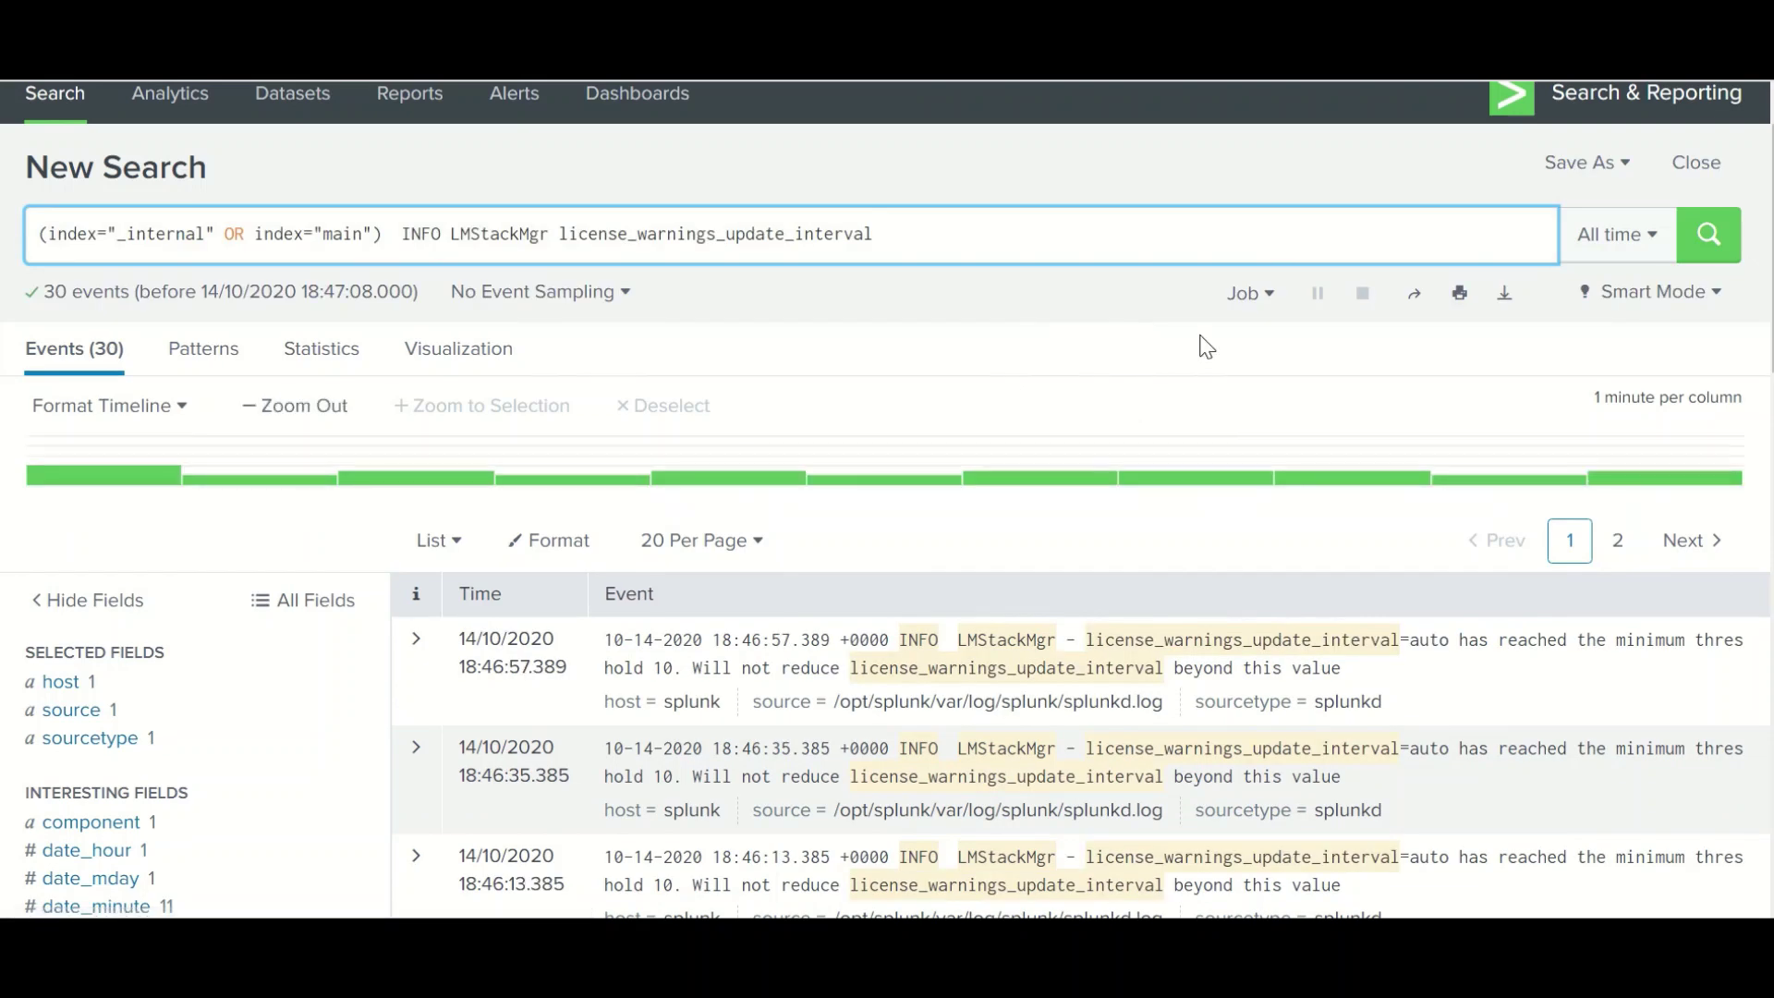
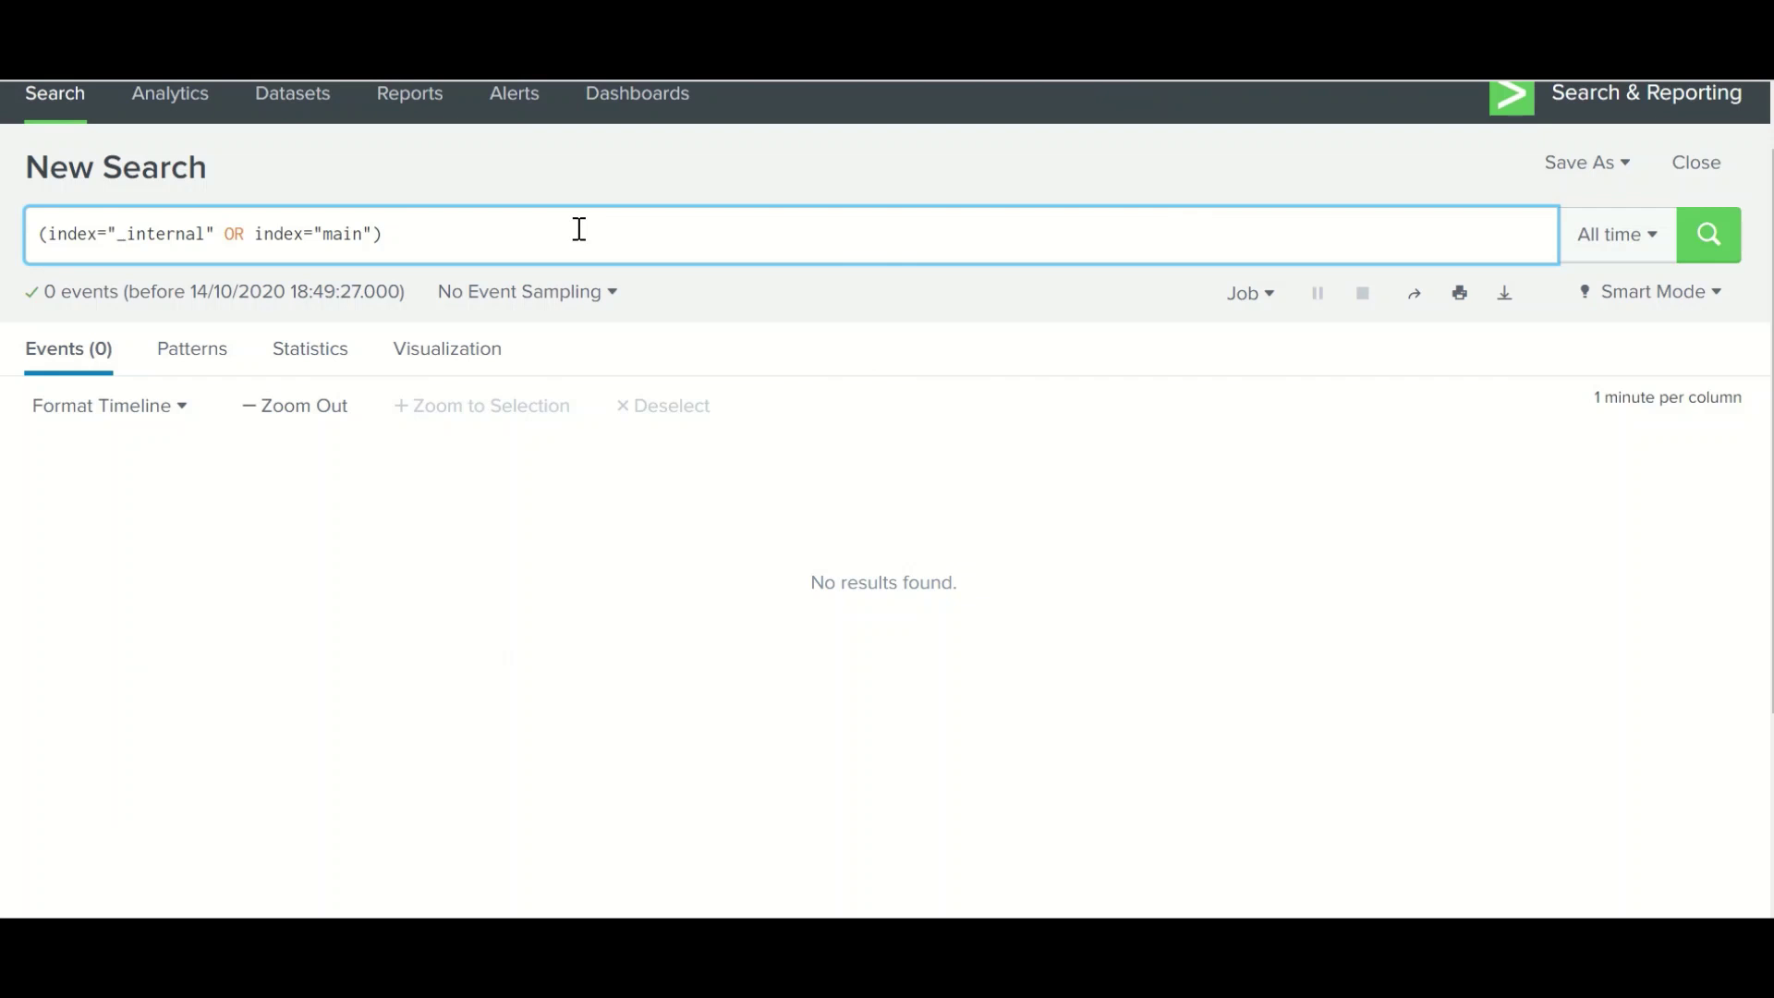
Add the exclusion NOT "sucessfull Loging" as a quoted phrase after the index filter and run the search.
text(N)
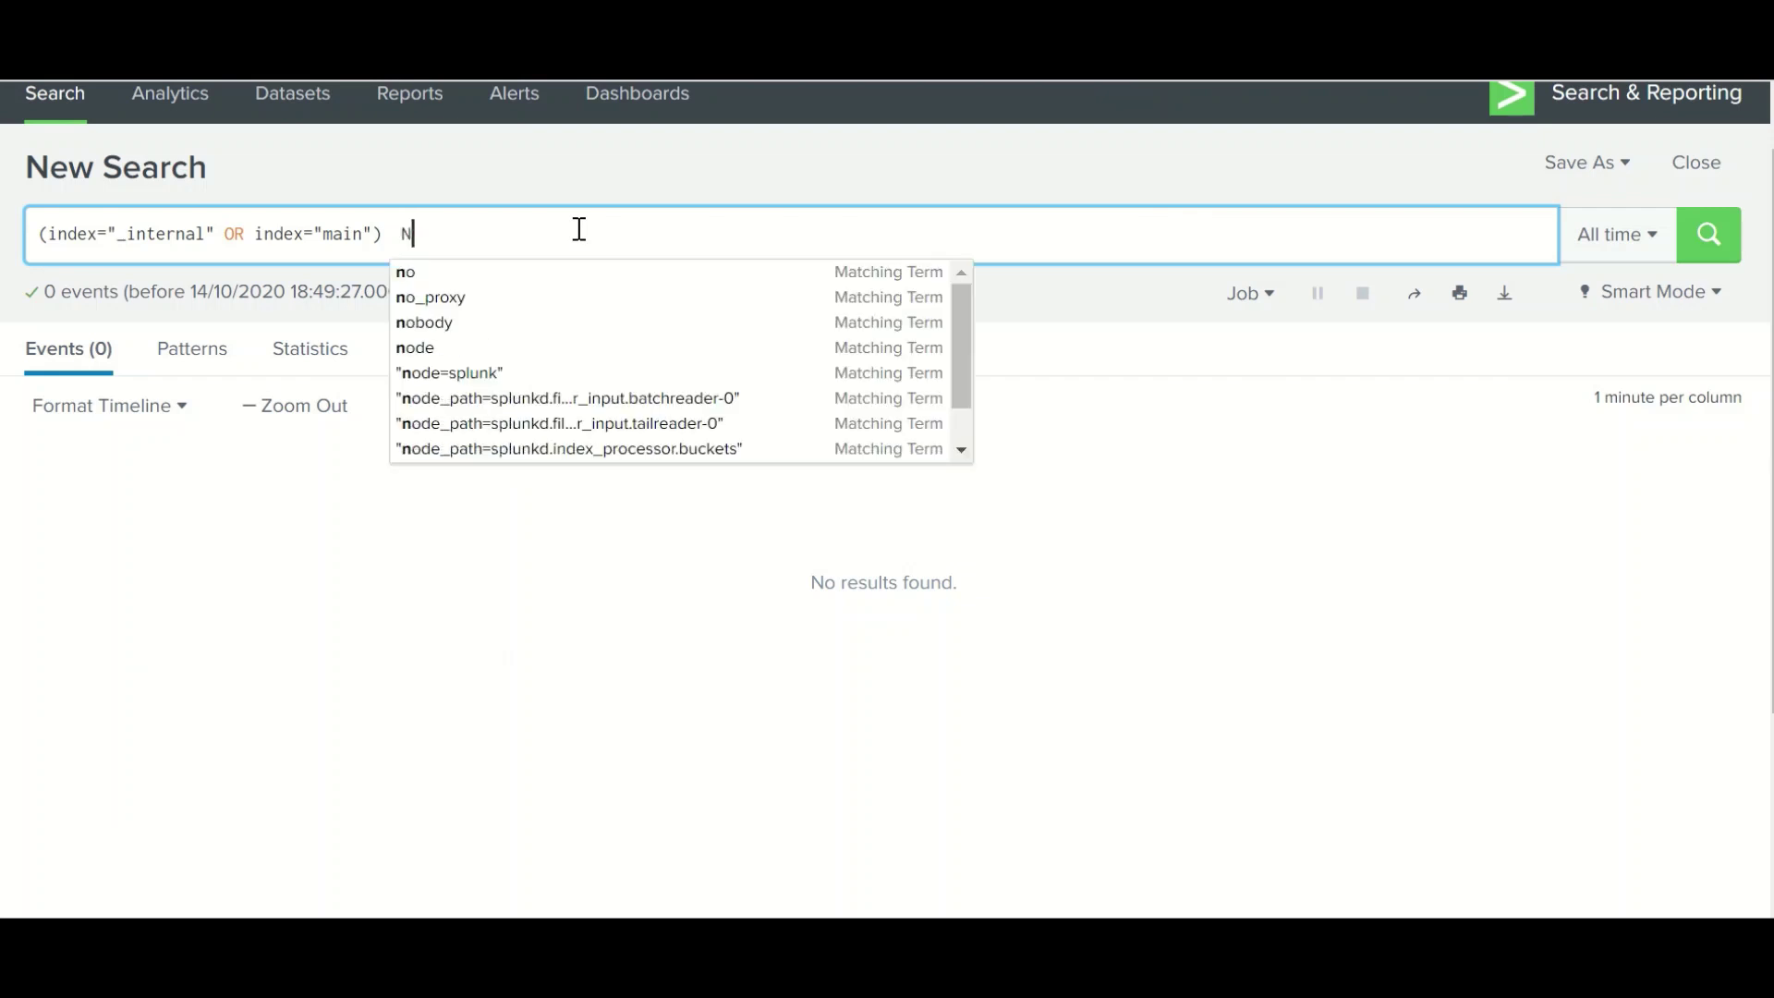
text(OT sucess)
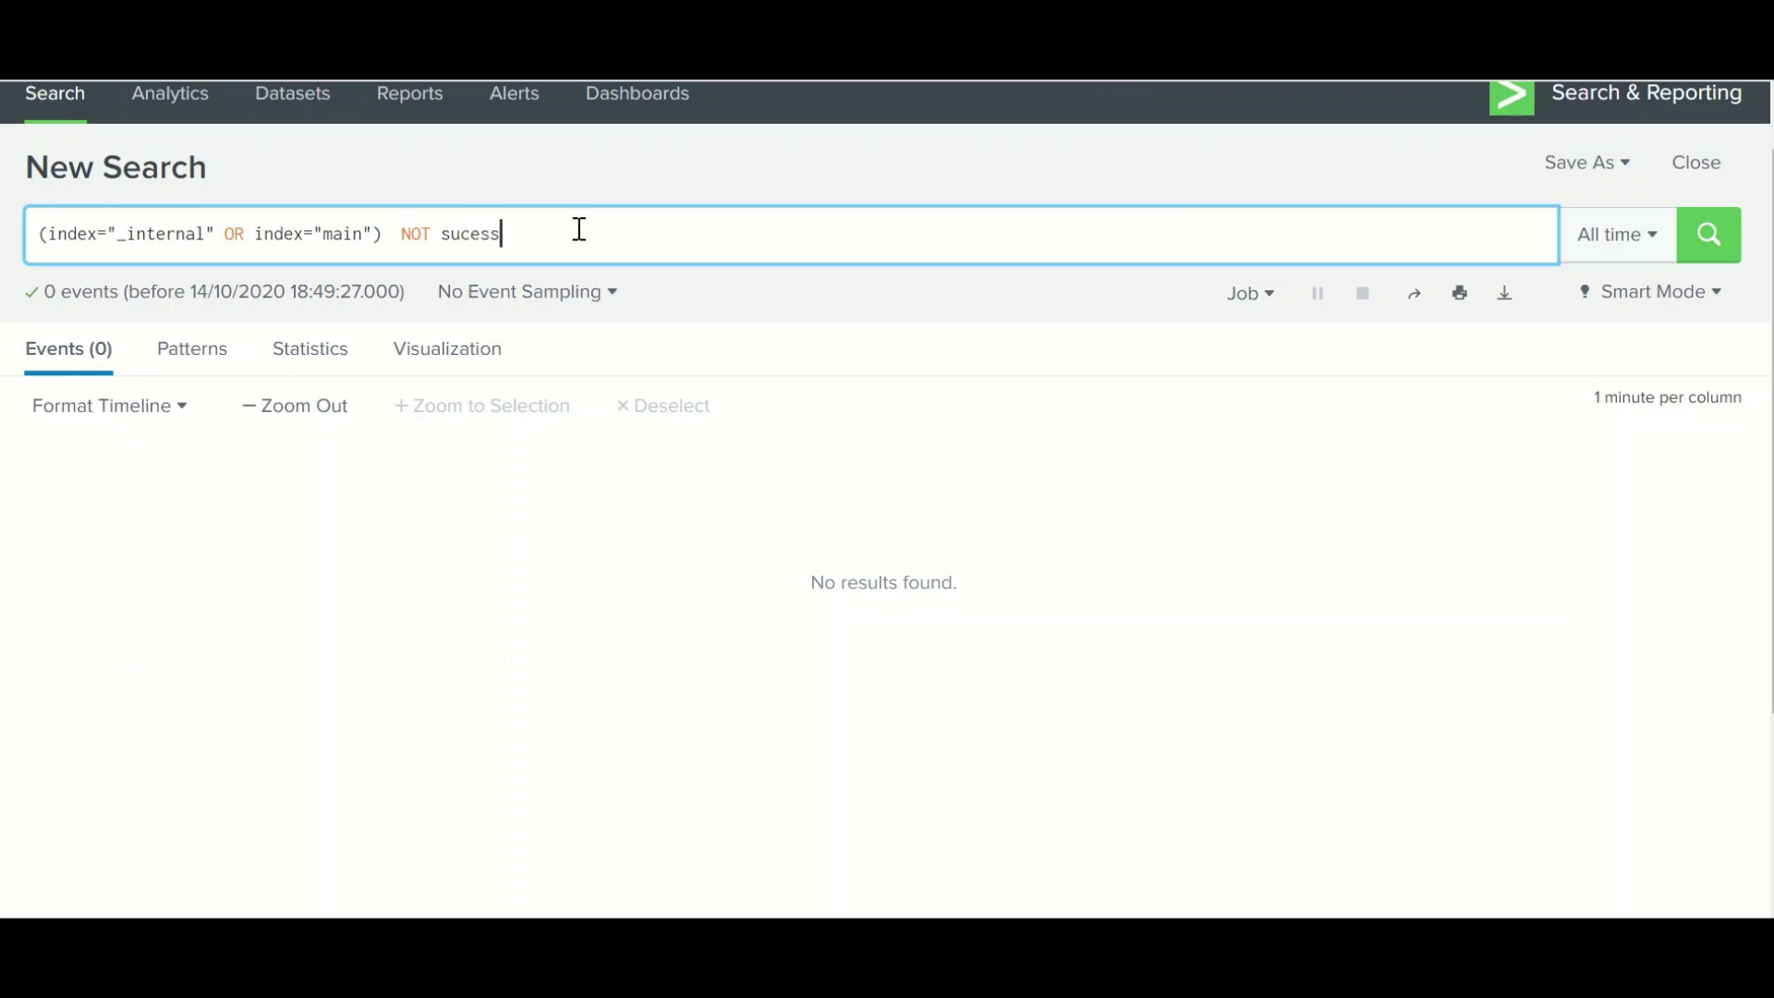
text(full Loging")
key(Left)
key(Left)
key(Left)
key(Left)
key(Left)
key(Left)
key(Left)
key(Left)
key(Left)
key(Left)
key(Left)
key(Left)
key(Left)
key(Left)
key(Left)
key(Left)
key(Left)
text(")
click(663, 237)
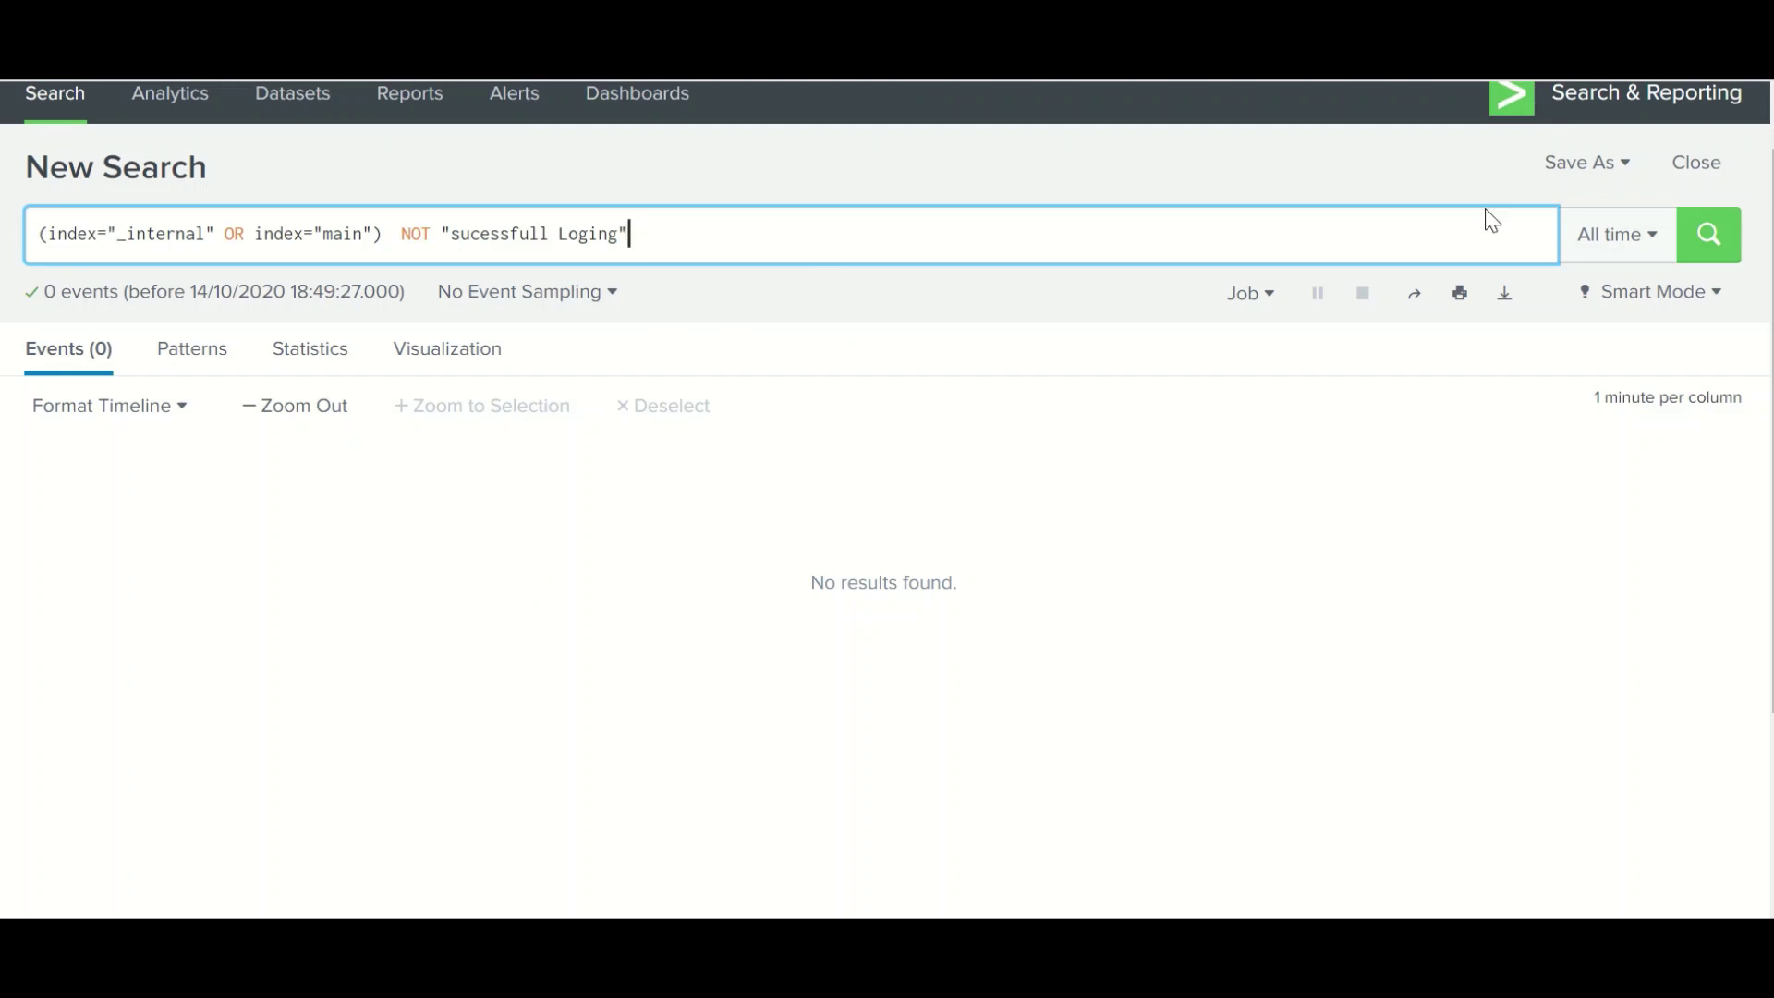
click(1689, 256)
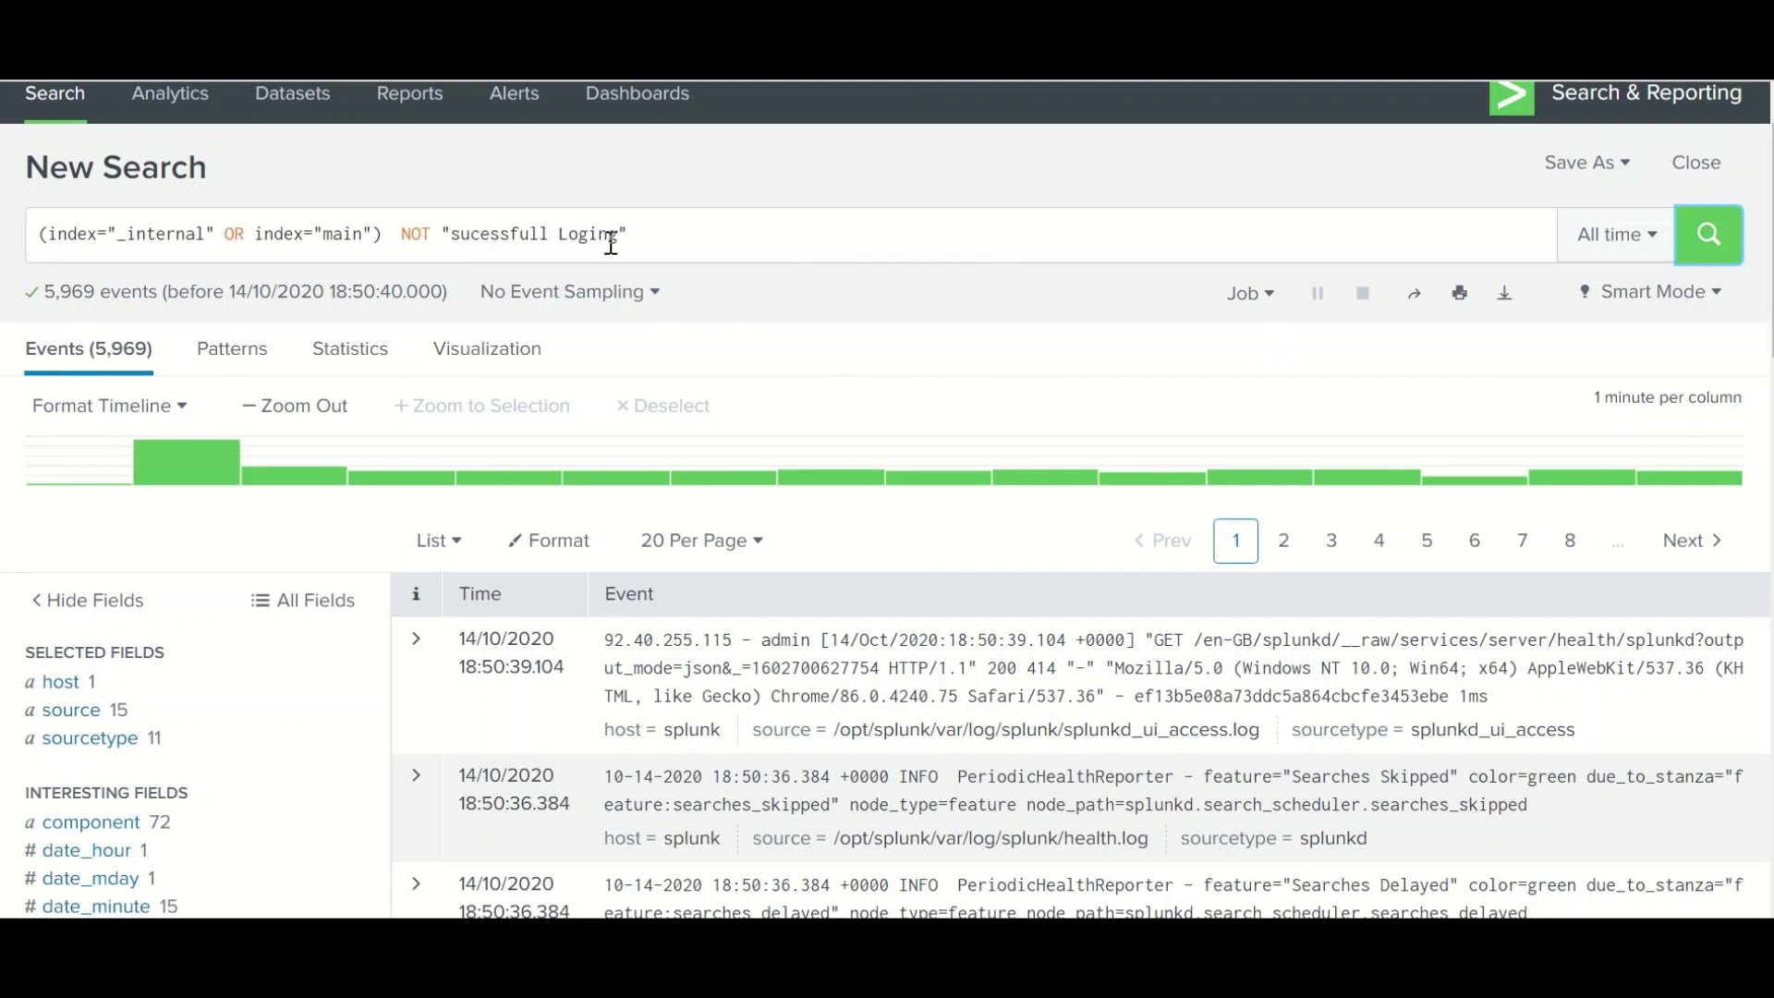
Replace the NOT "sucessfull Loging" condition with the keyword Failed and run the search.
drag(635, 234, 404, 236)
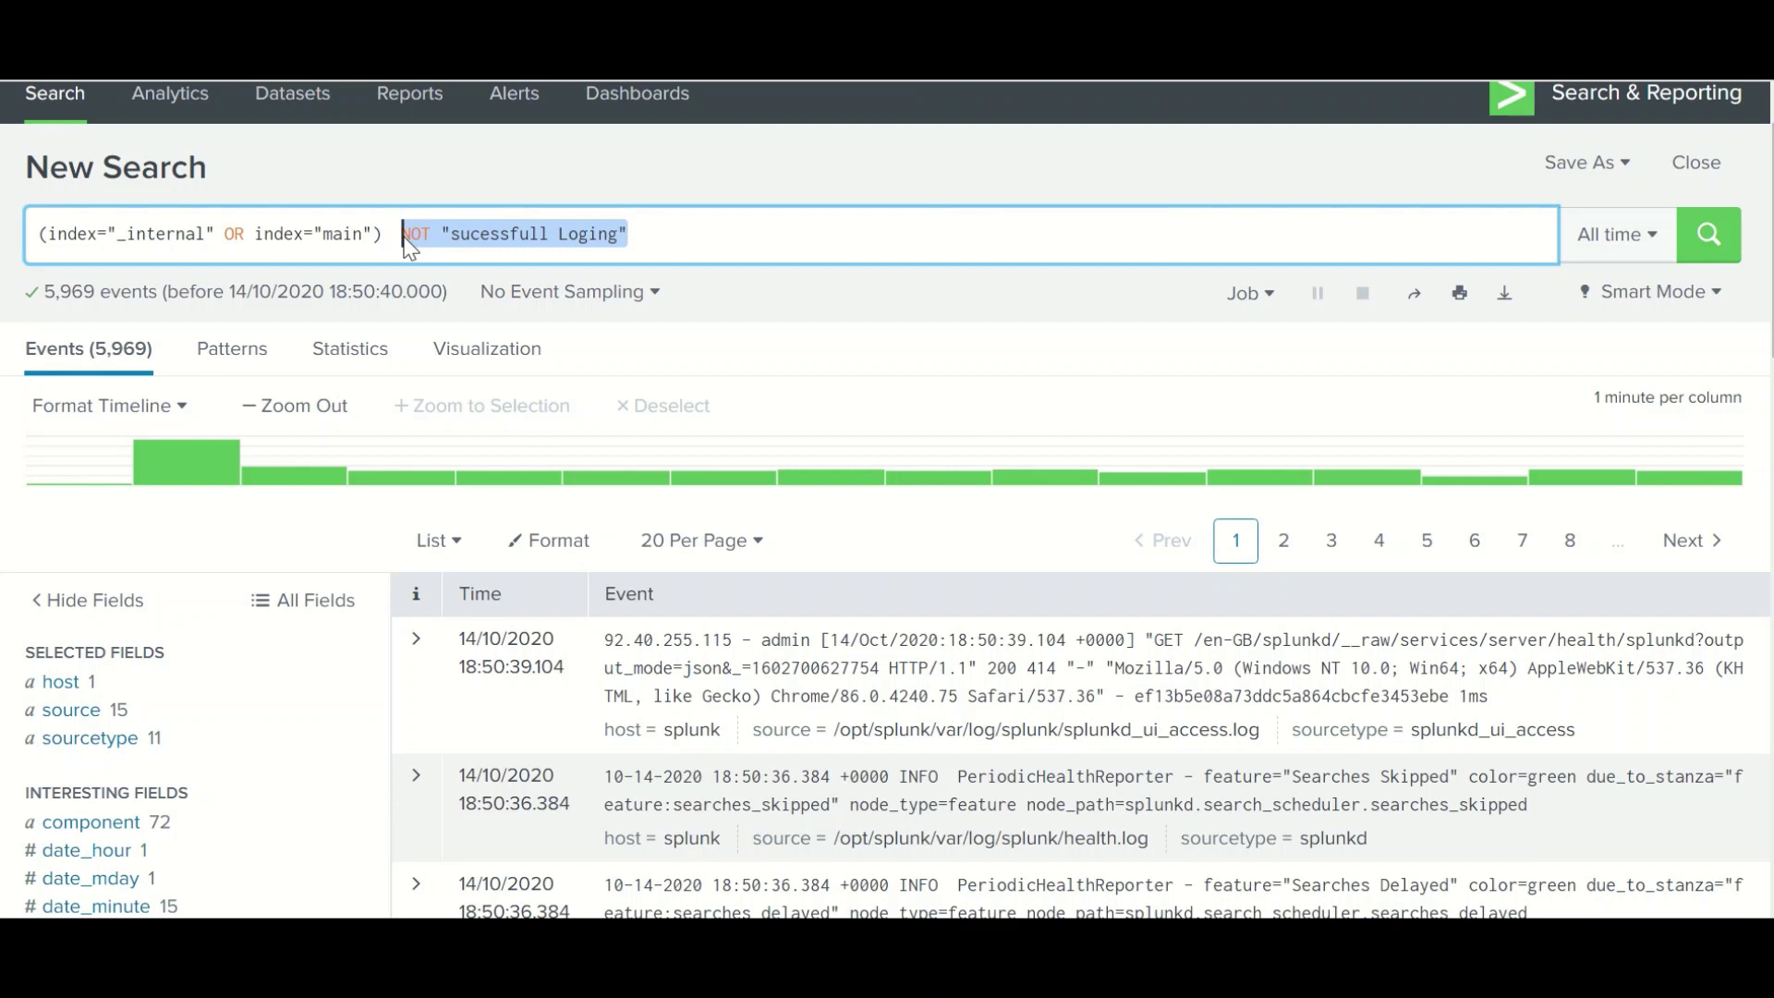
text(Fai)
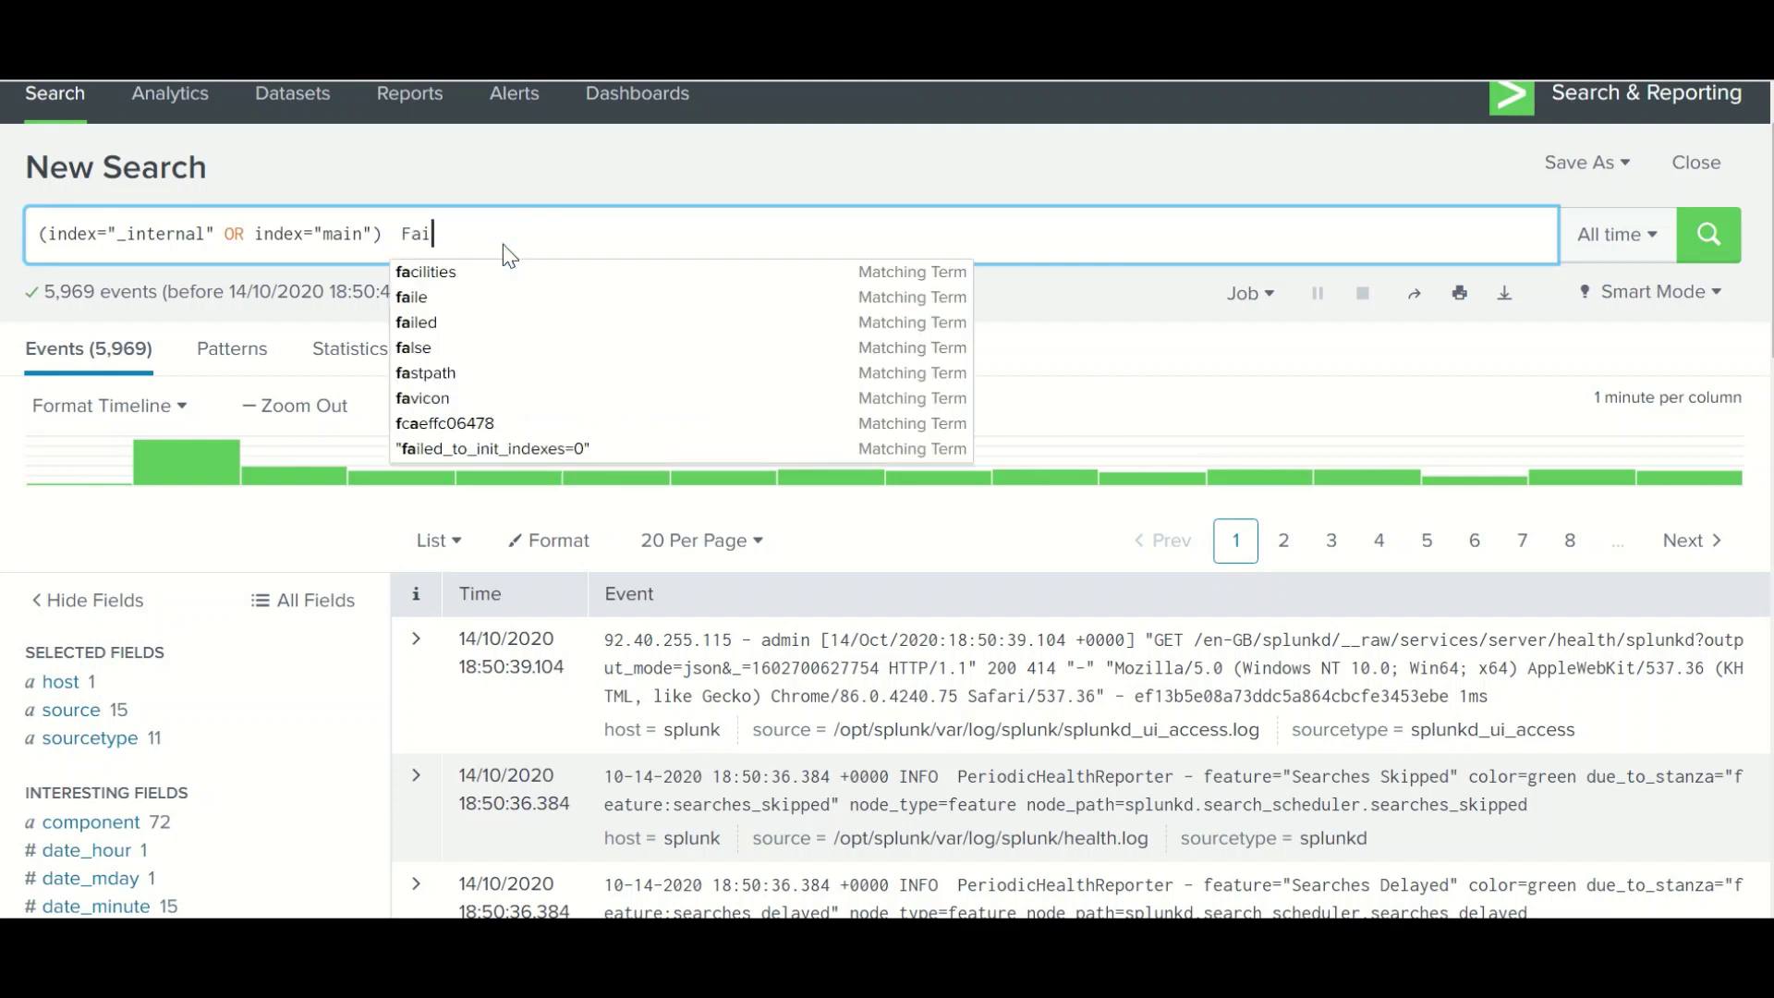
text(led)
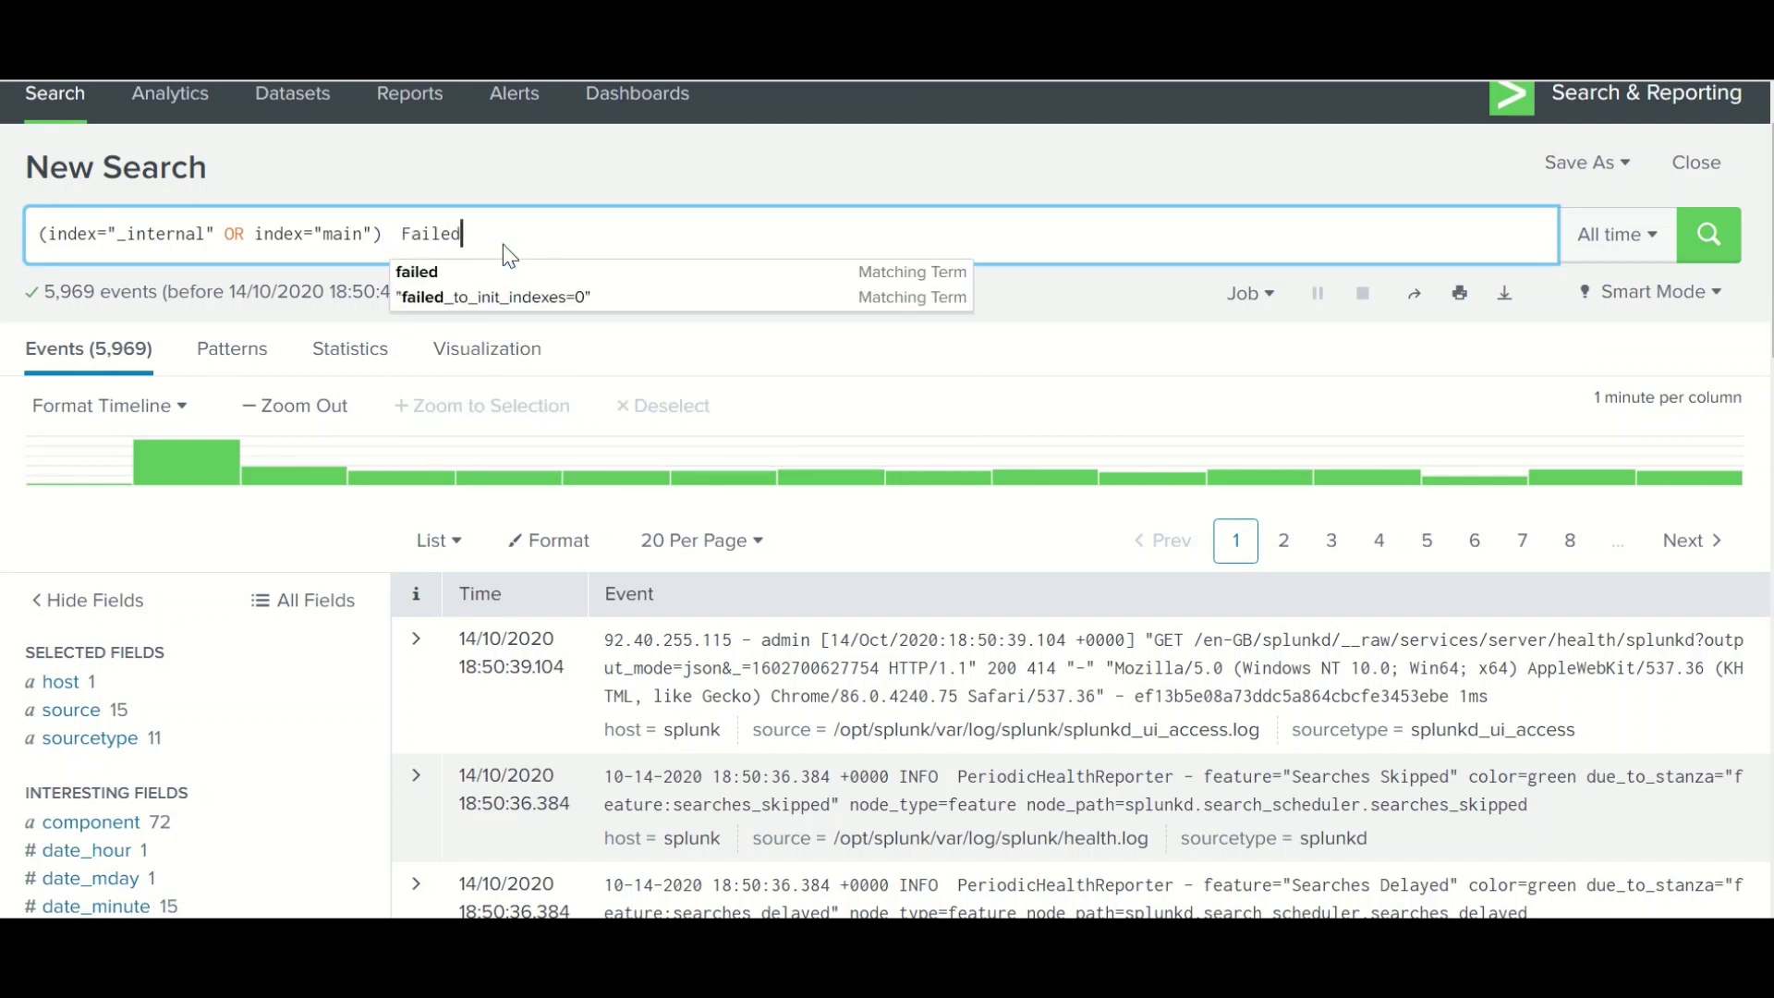
key(Return)
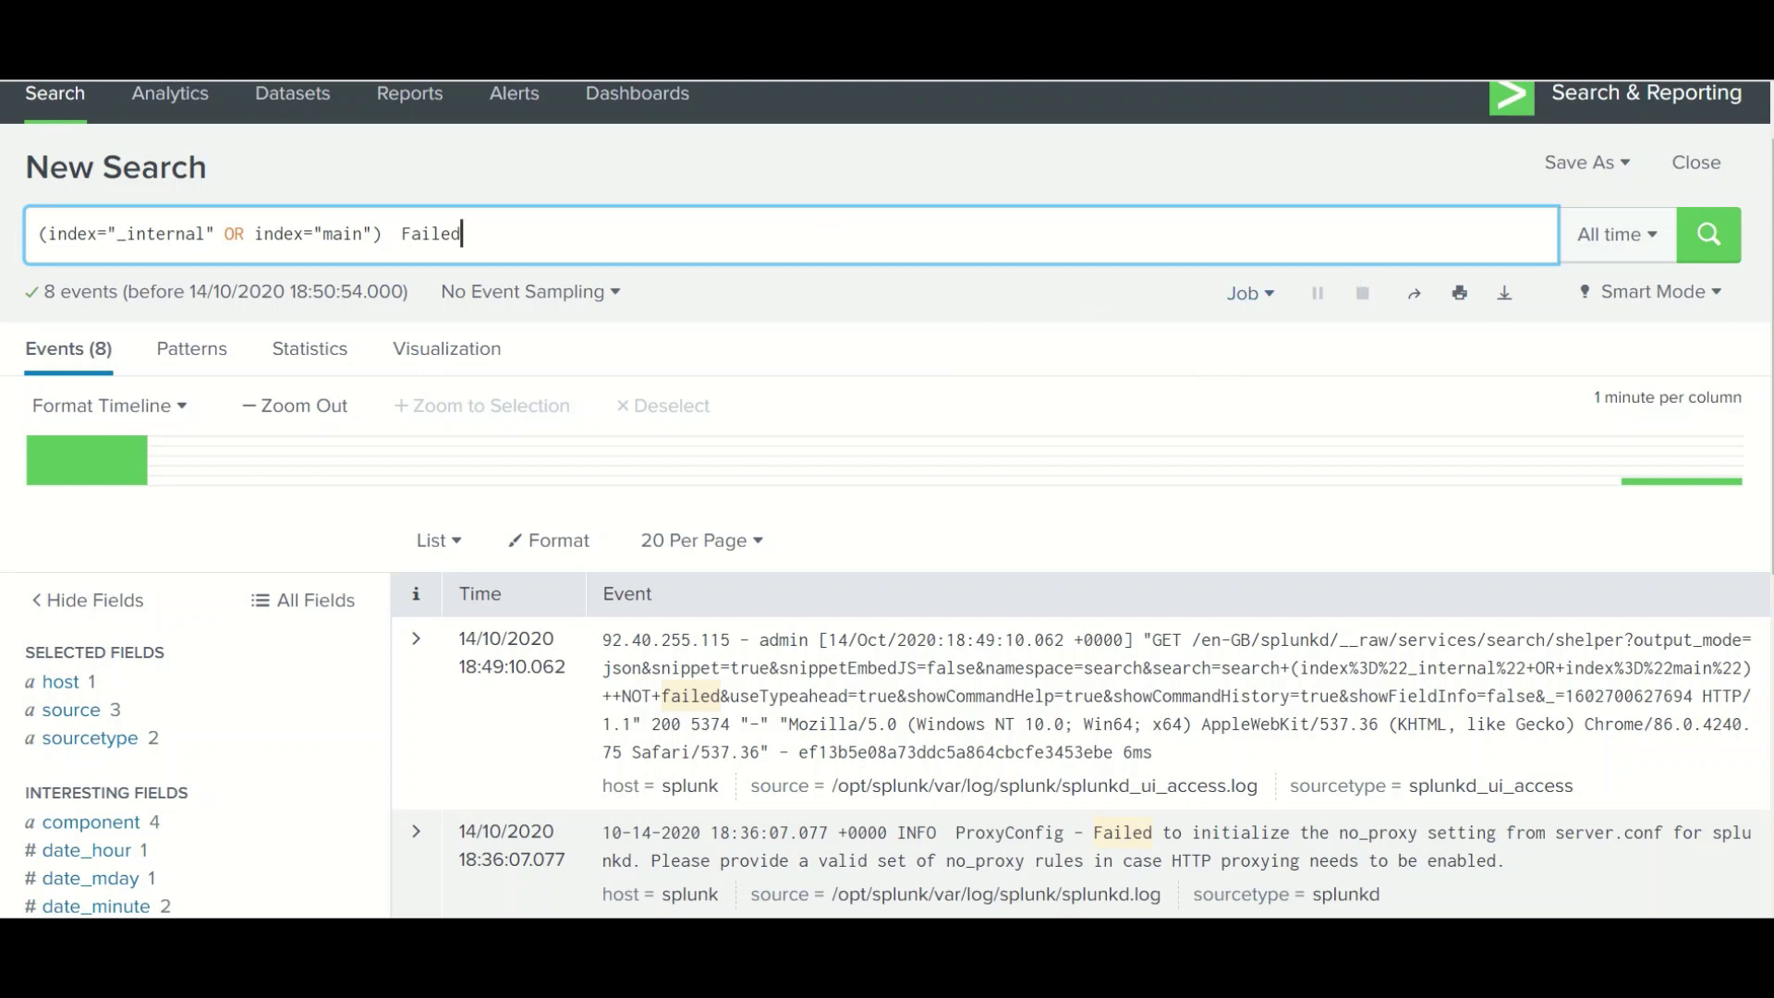
Remove the keyword Failed from the query and rerun the search with only the two indexes.
scroll(622, 245, up, 1)
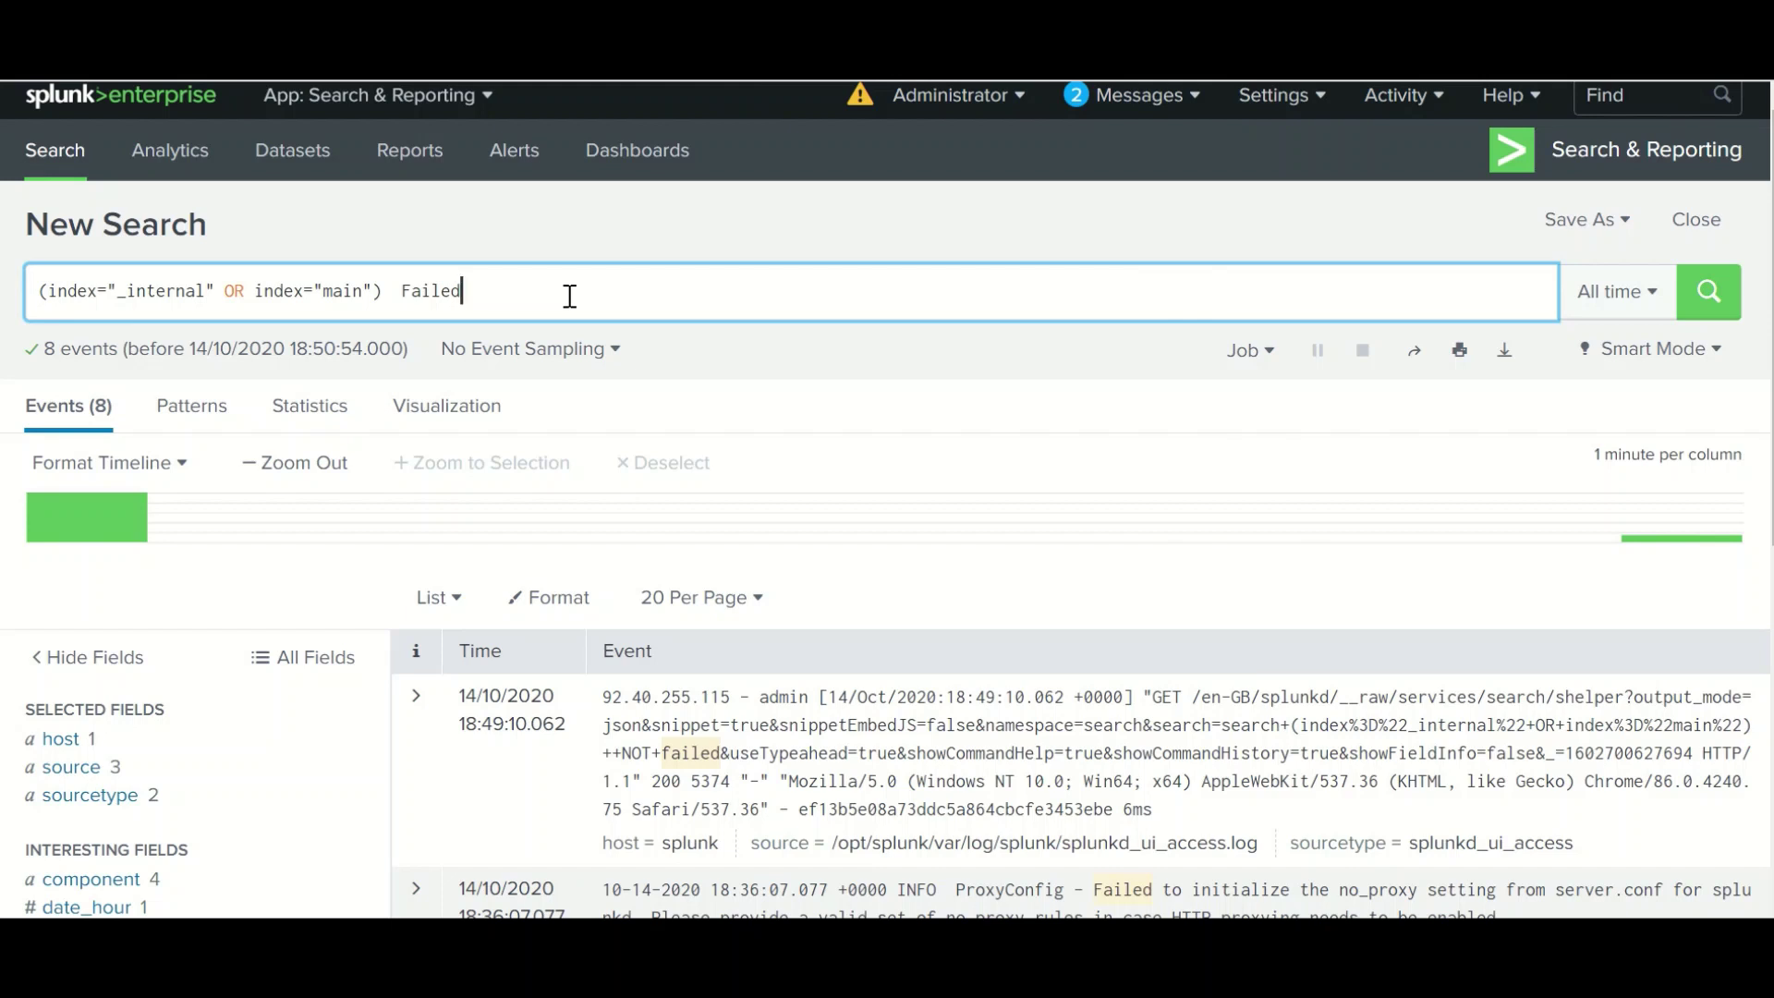
key(BackSpace)
key(BackSpace)
key(BackSpace)
key(BackSpace)
key(BackSpace)
key(BackSpace)
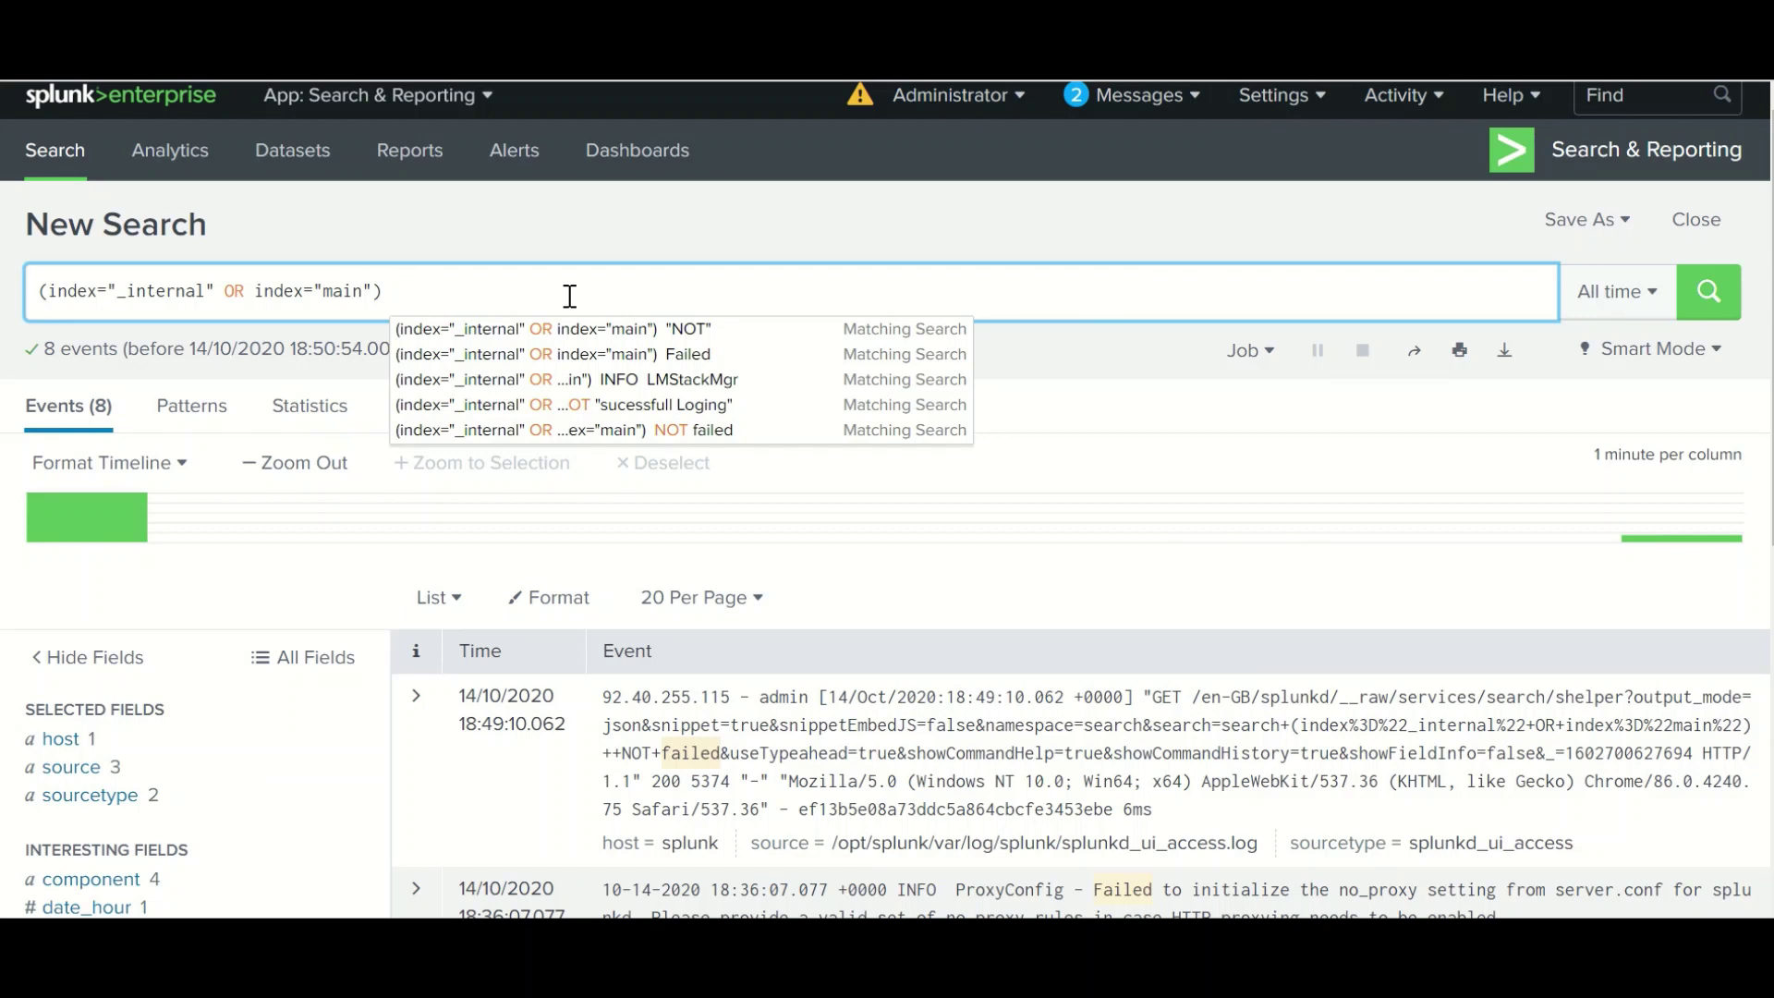
key(BackSpace)
key(Return)
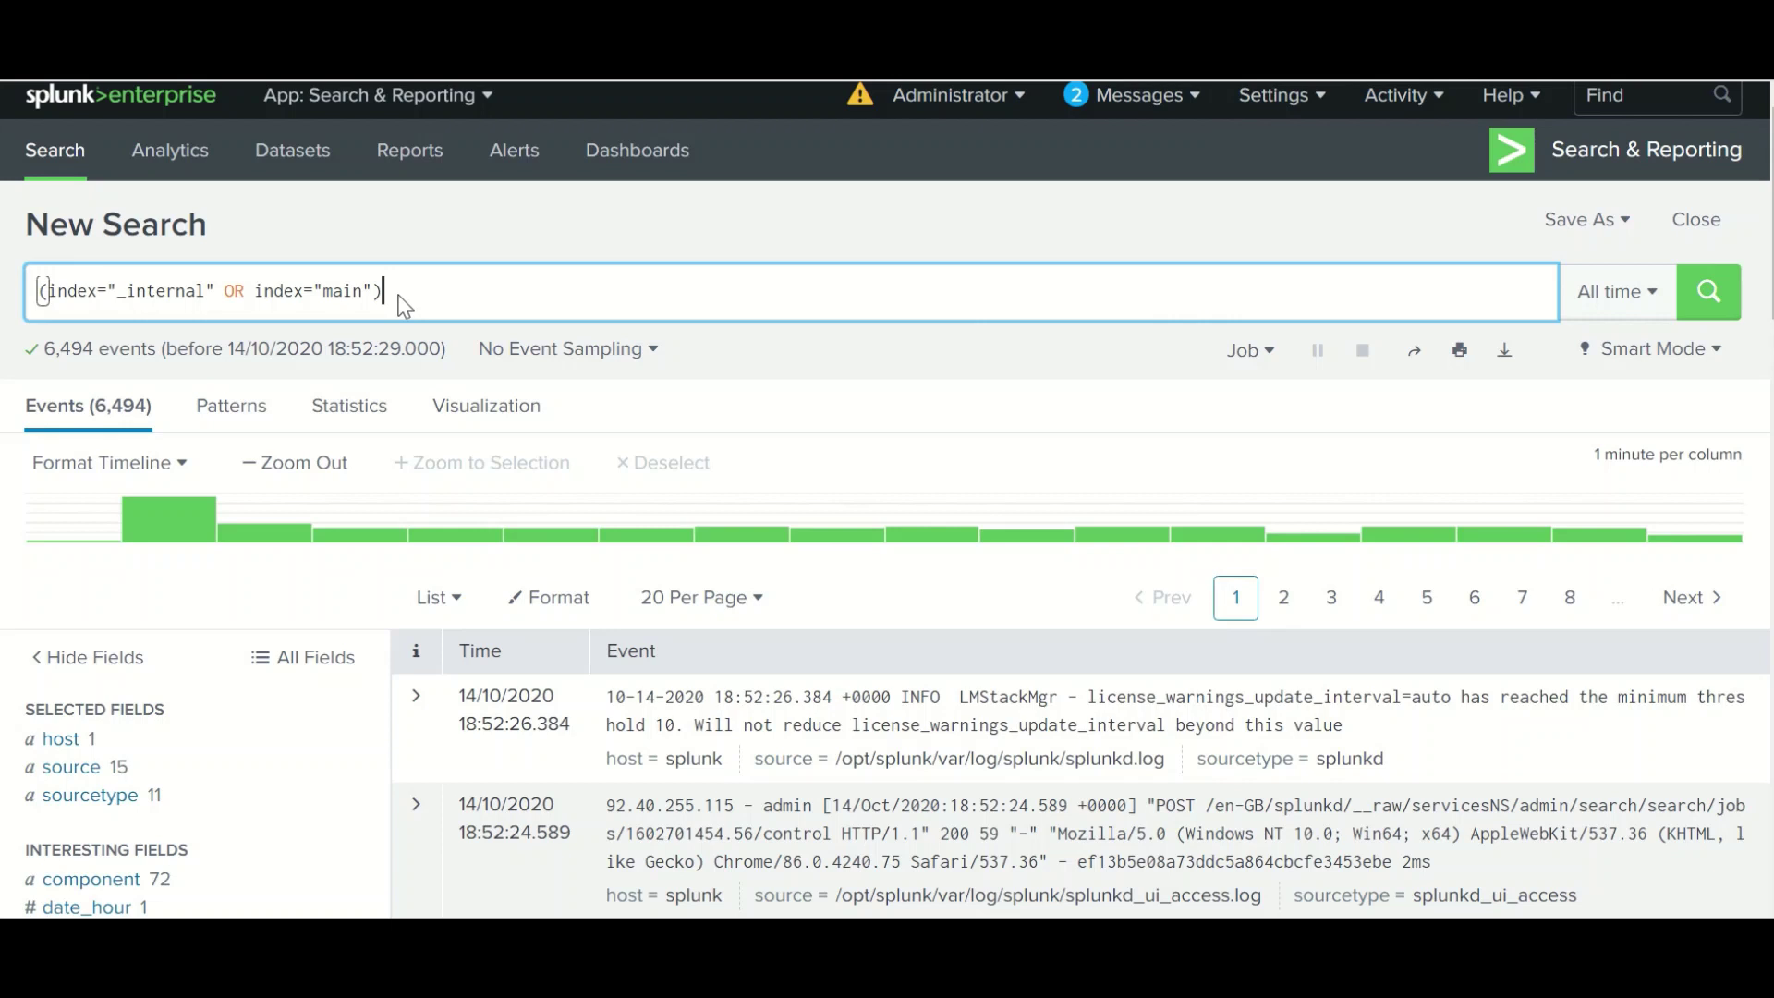
Pipe the results of the two-index query into stats count and run the search.
key(ctrl+f)
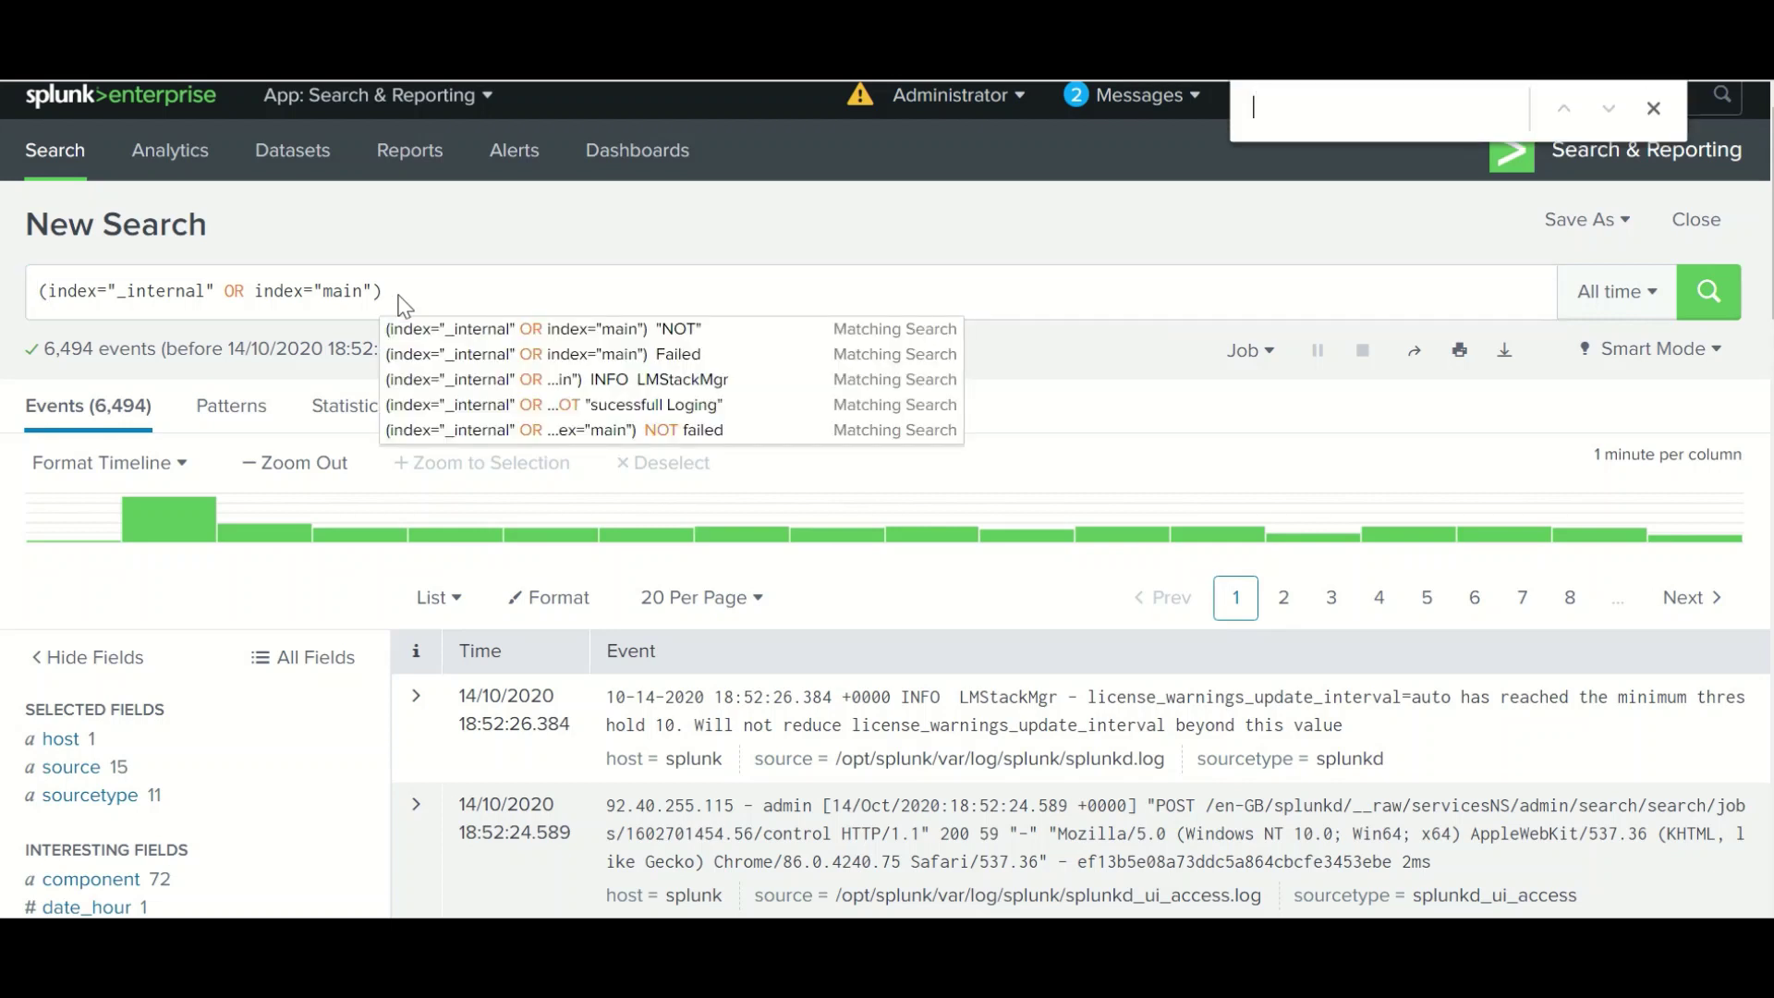
click(463, 305)
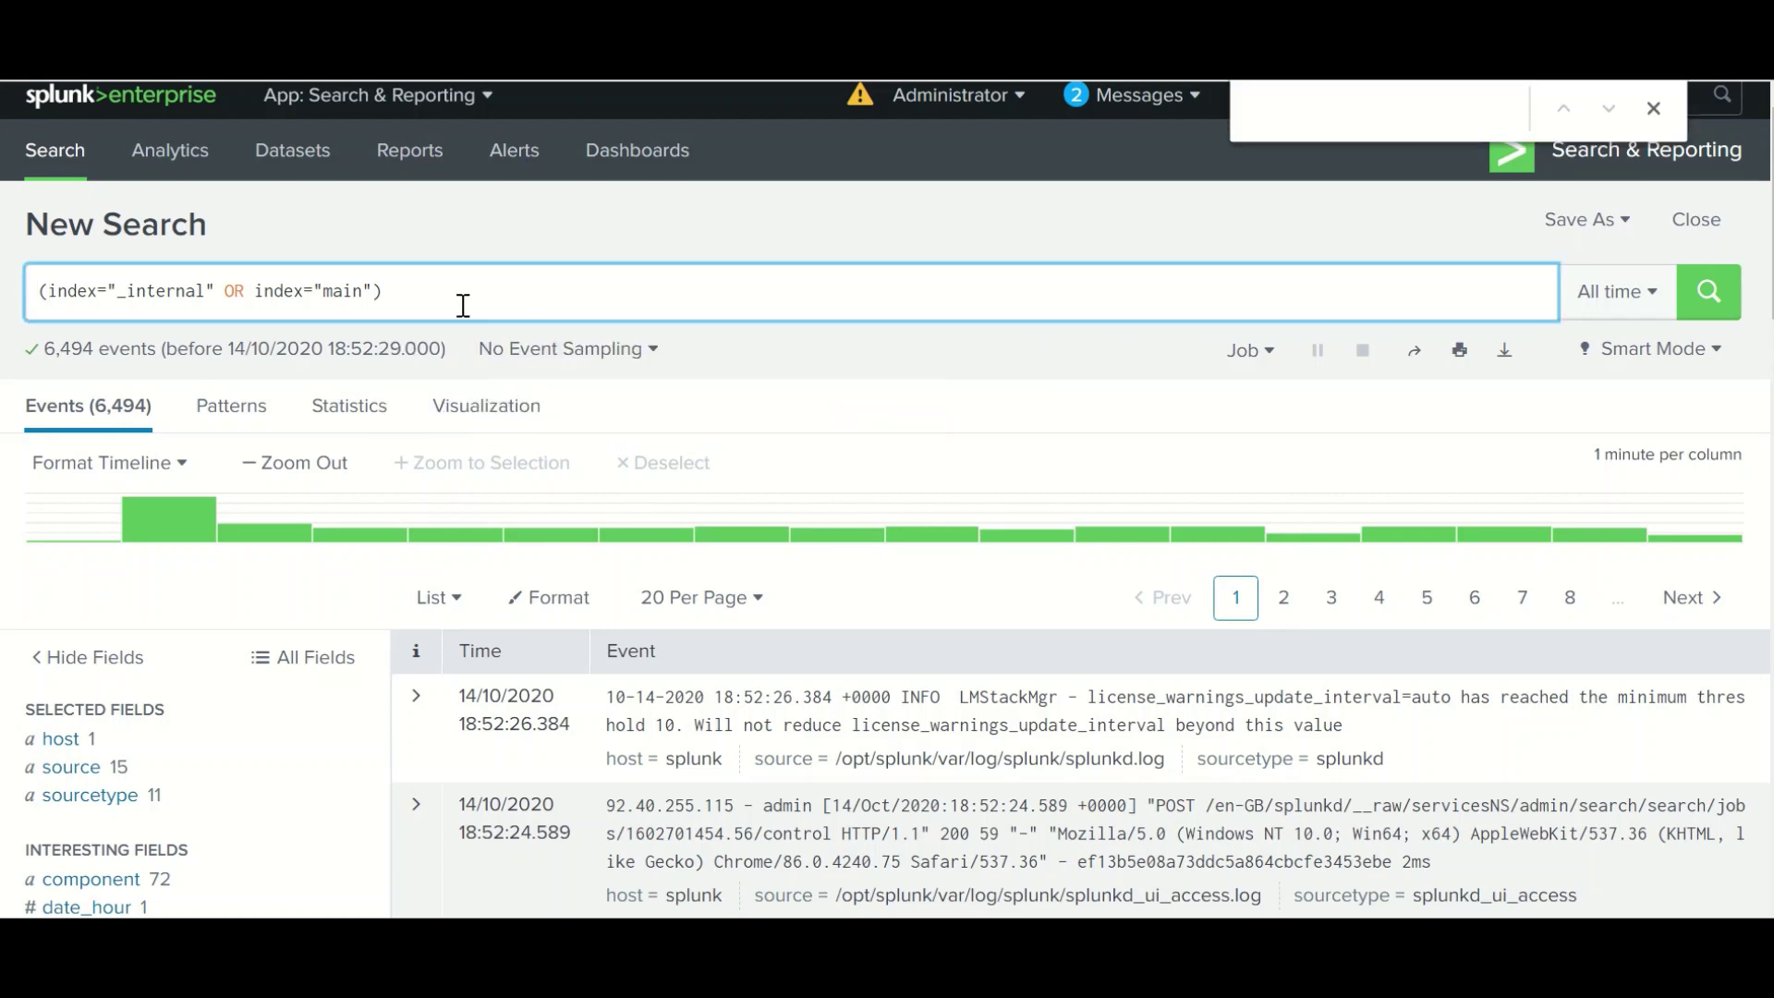
text(|)
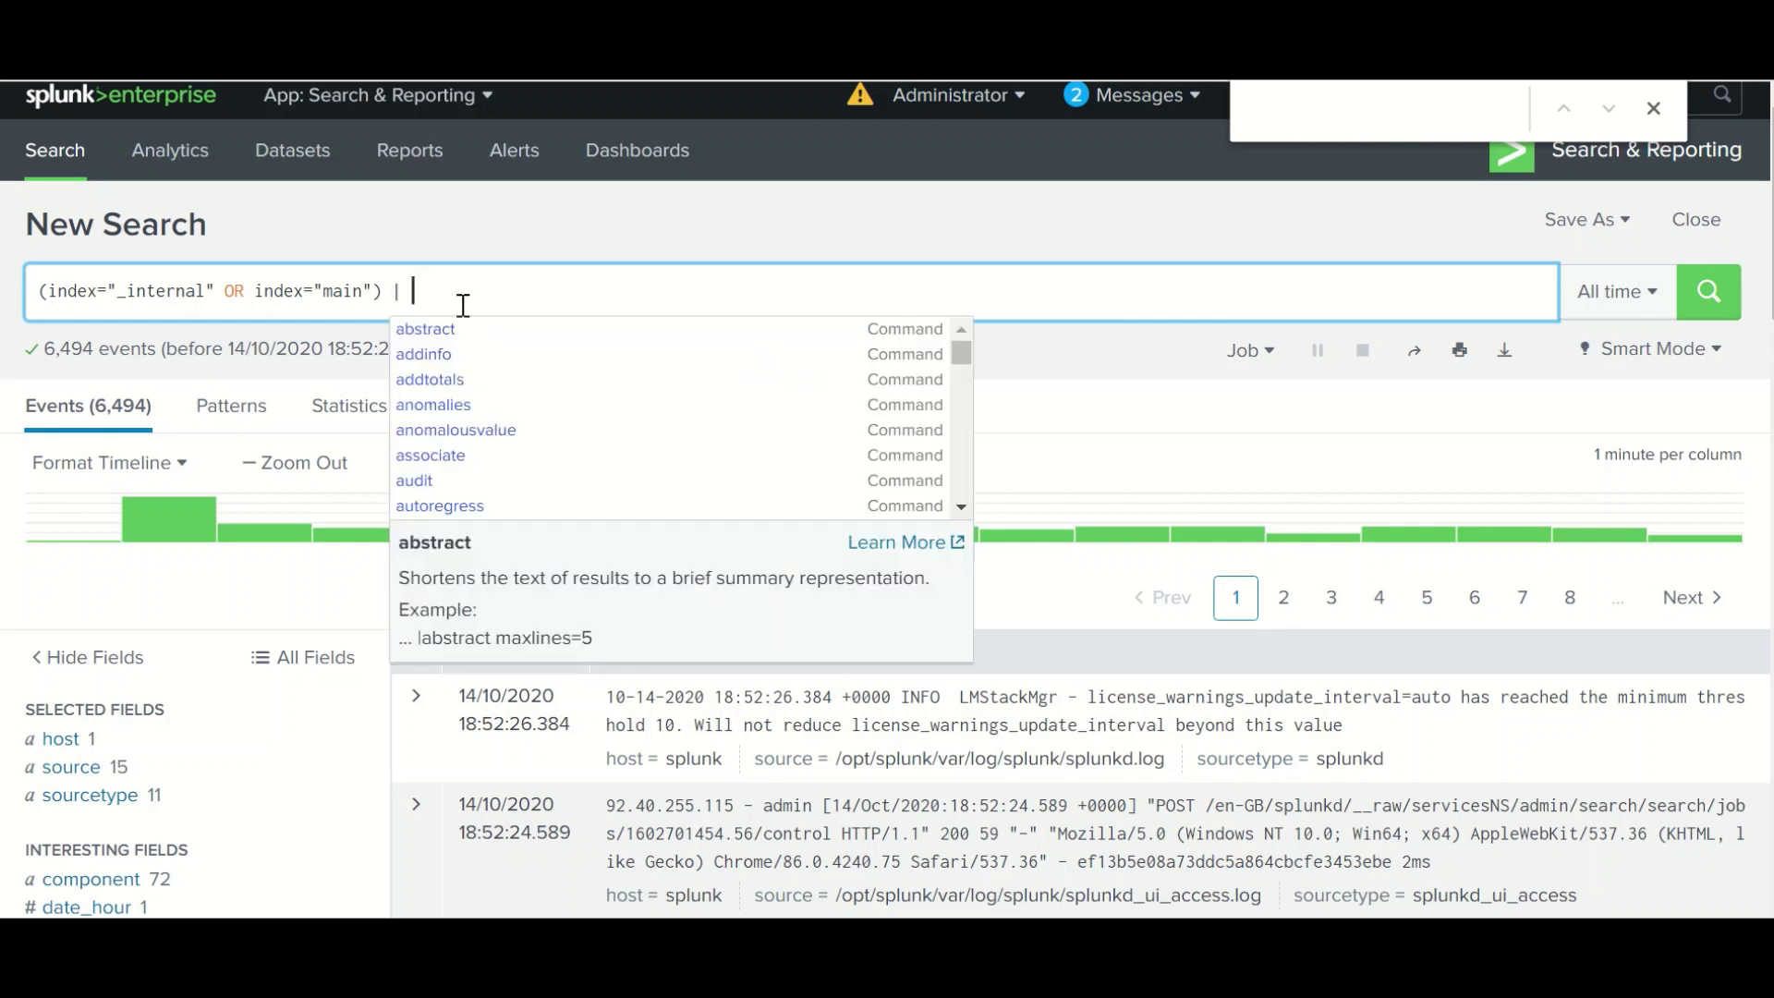
text(co)
key(BackSpace)
key(BackSpace)
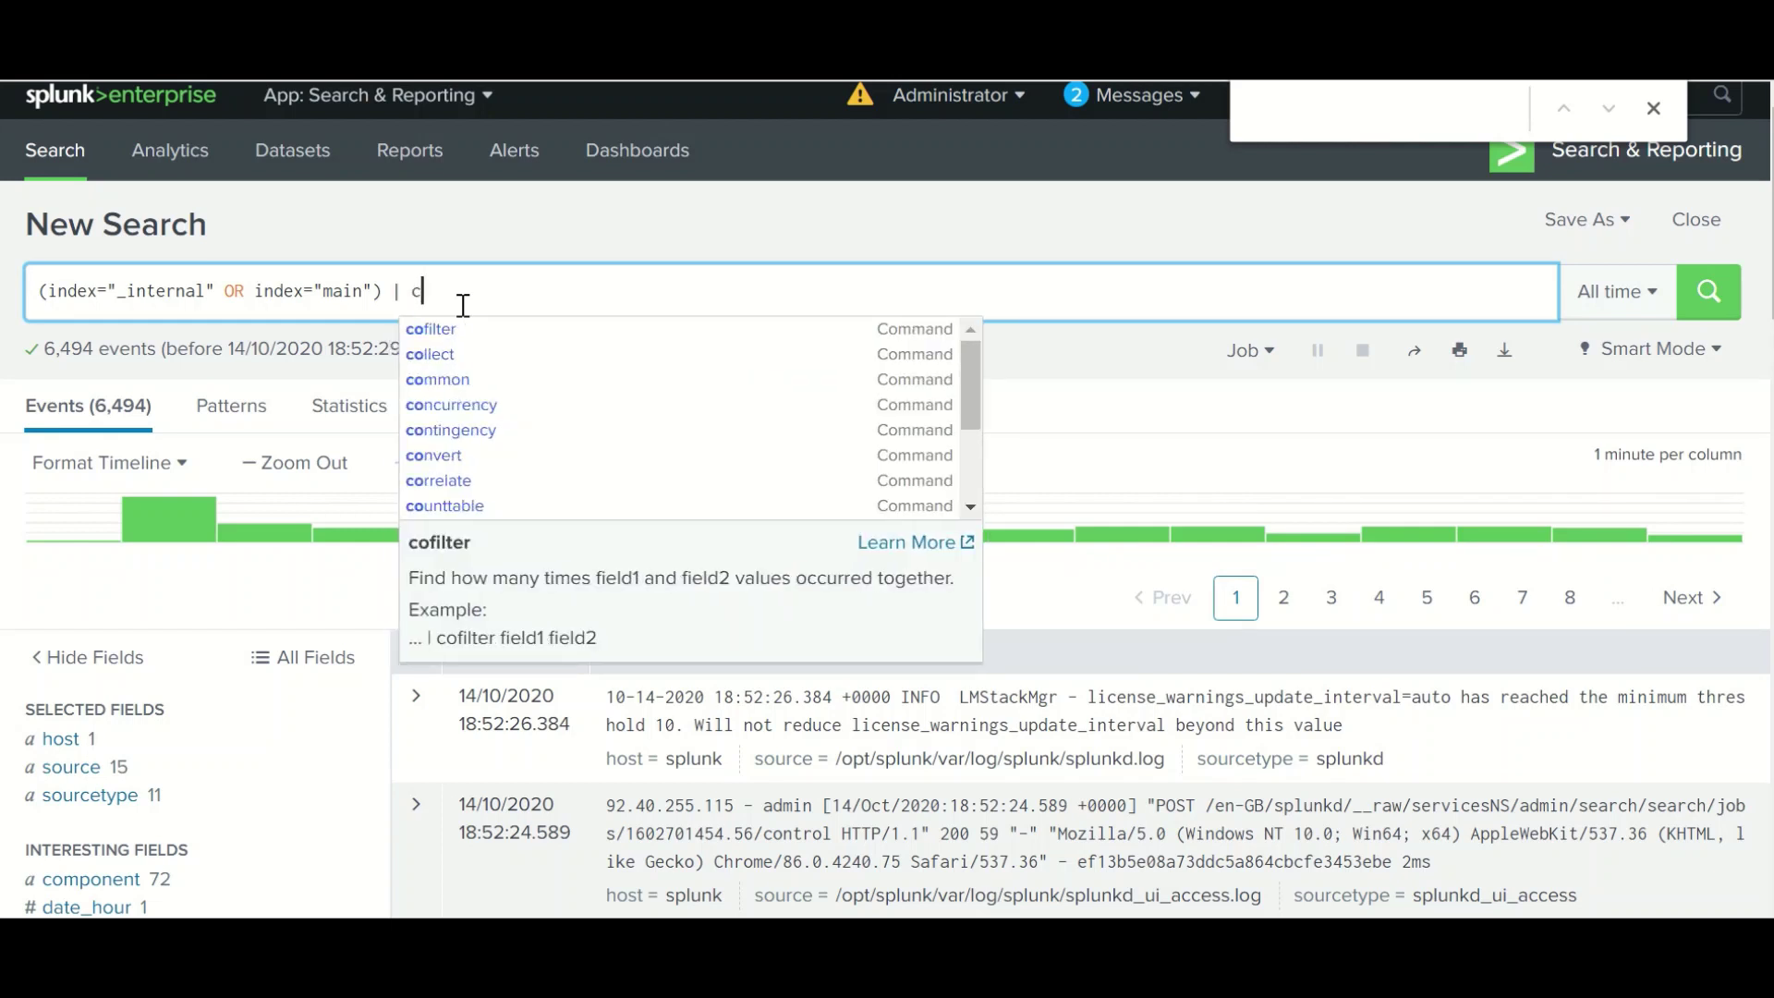
text(stats cu)
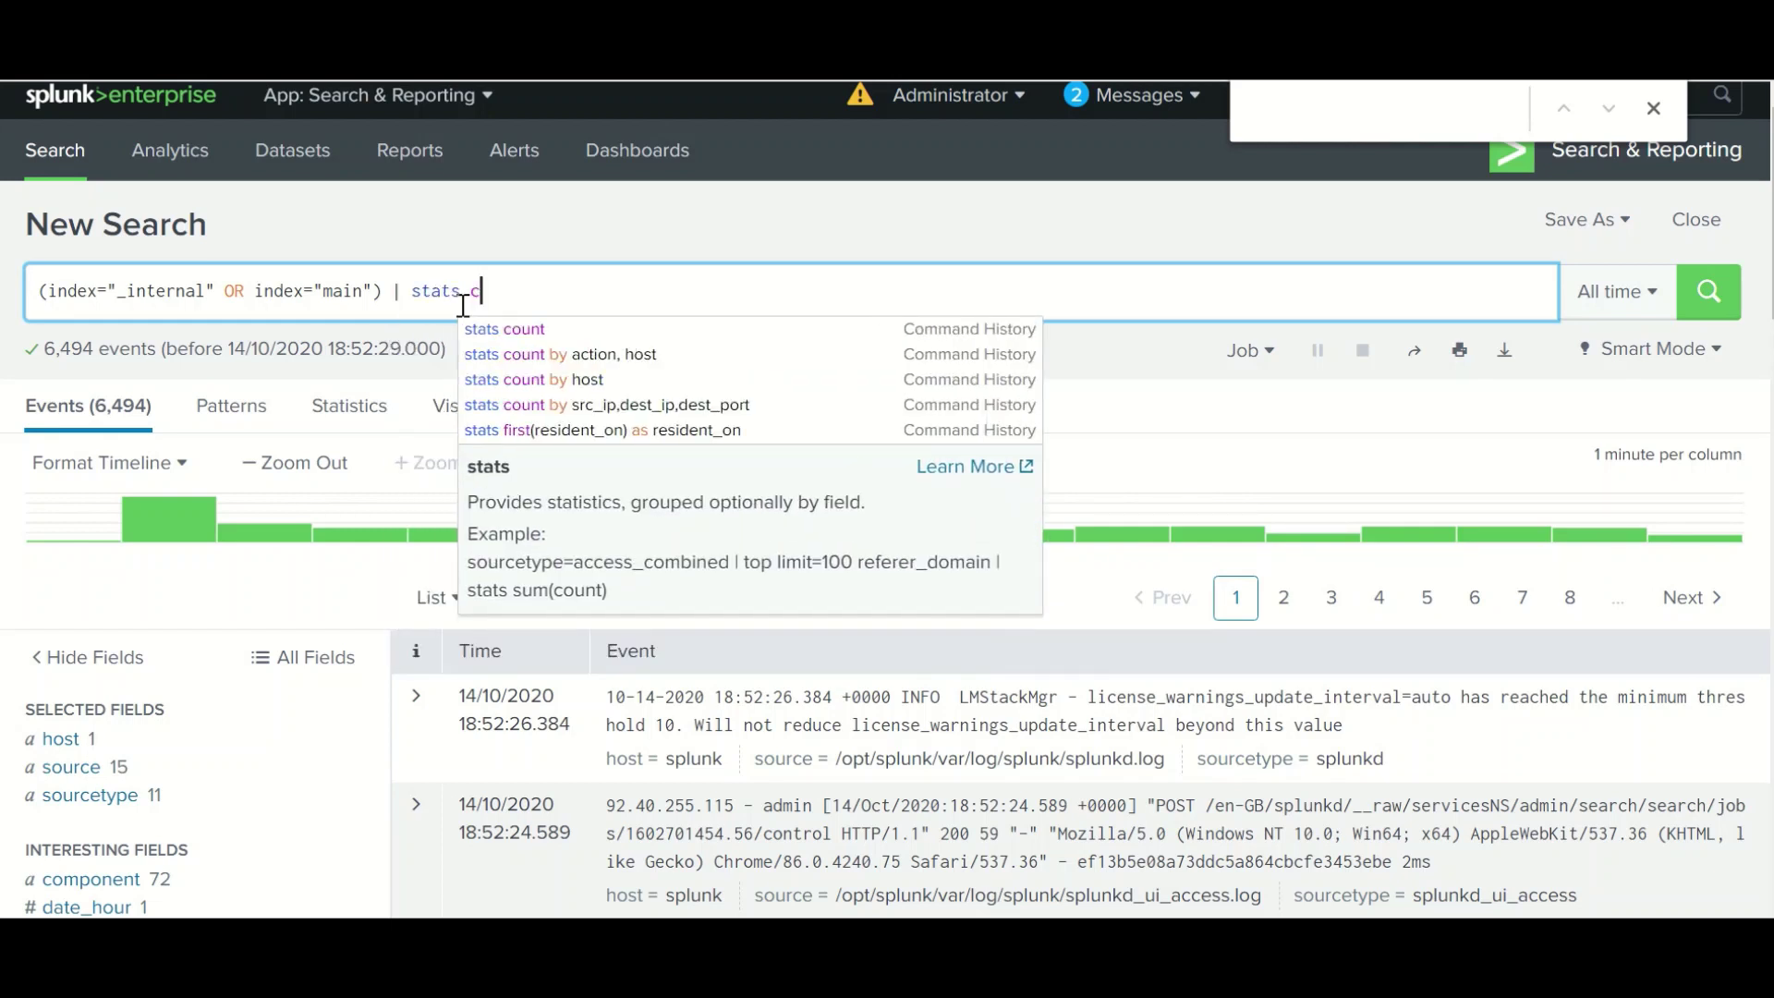
key(BackSpace)
text(ount)
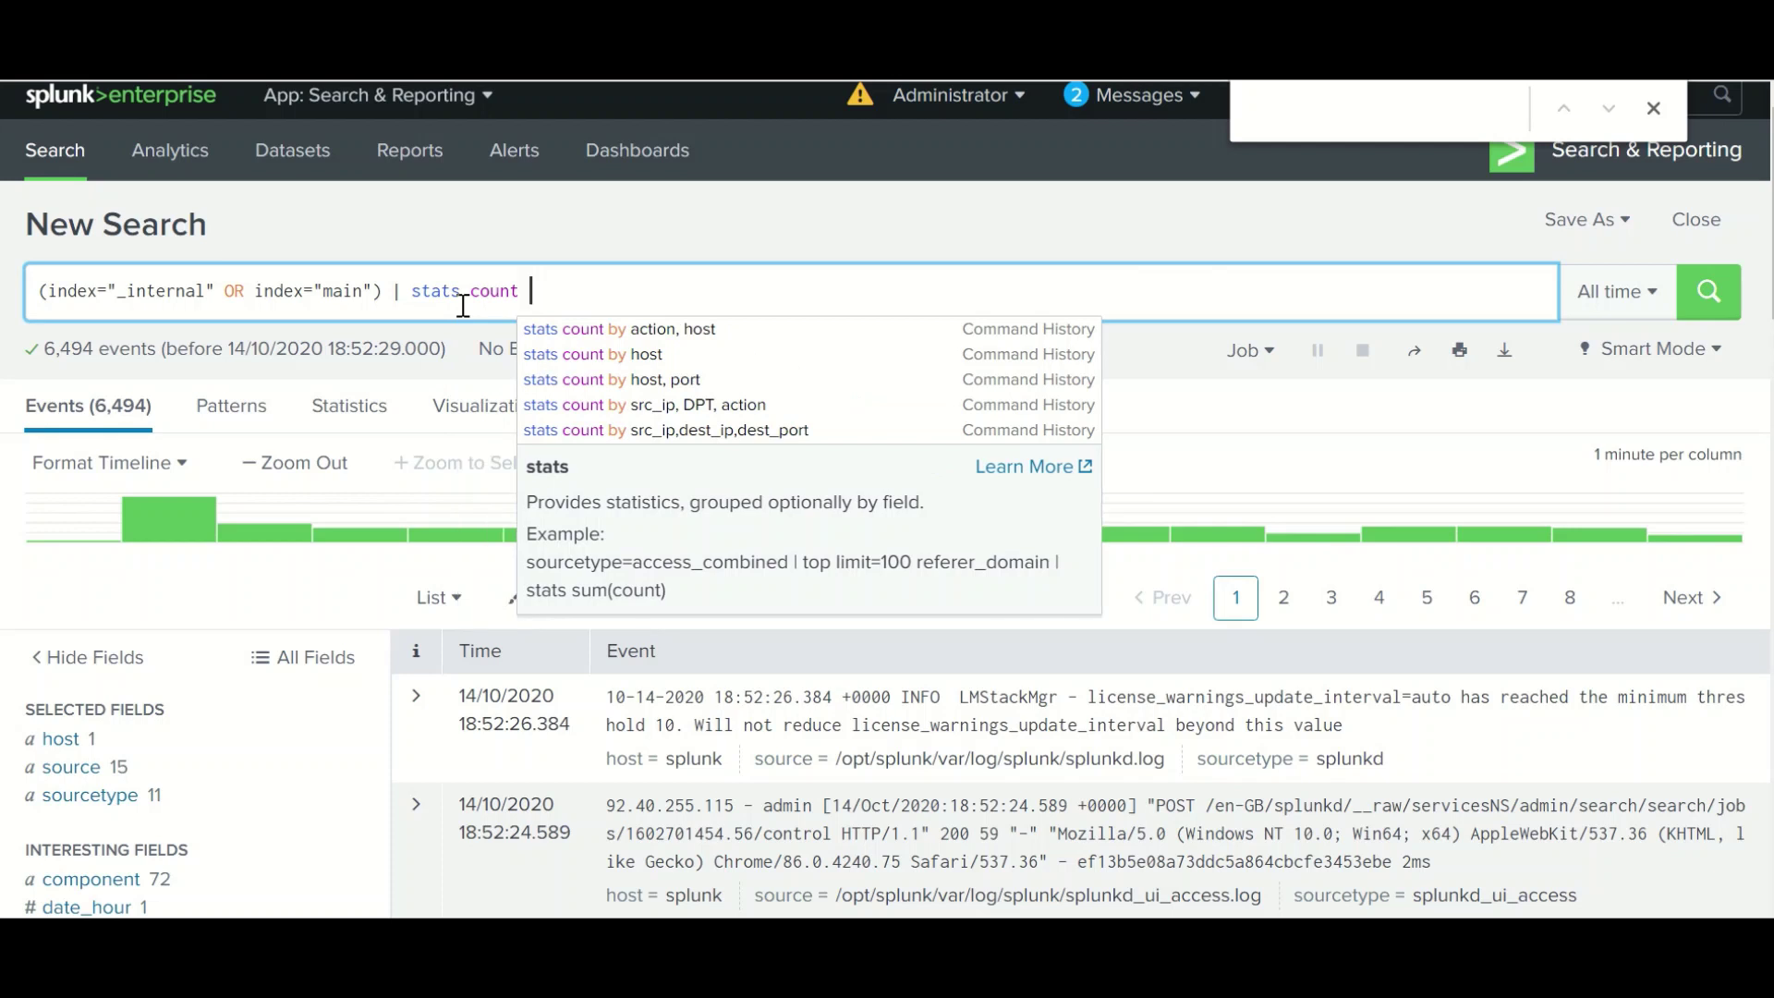
key(Return)
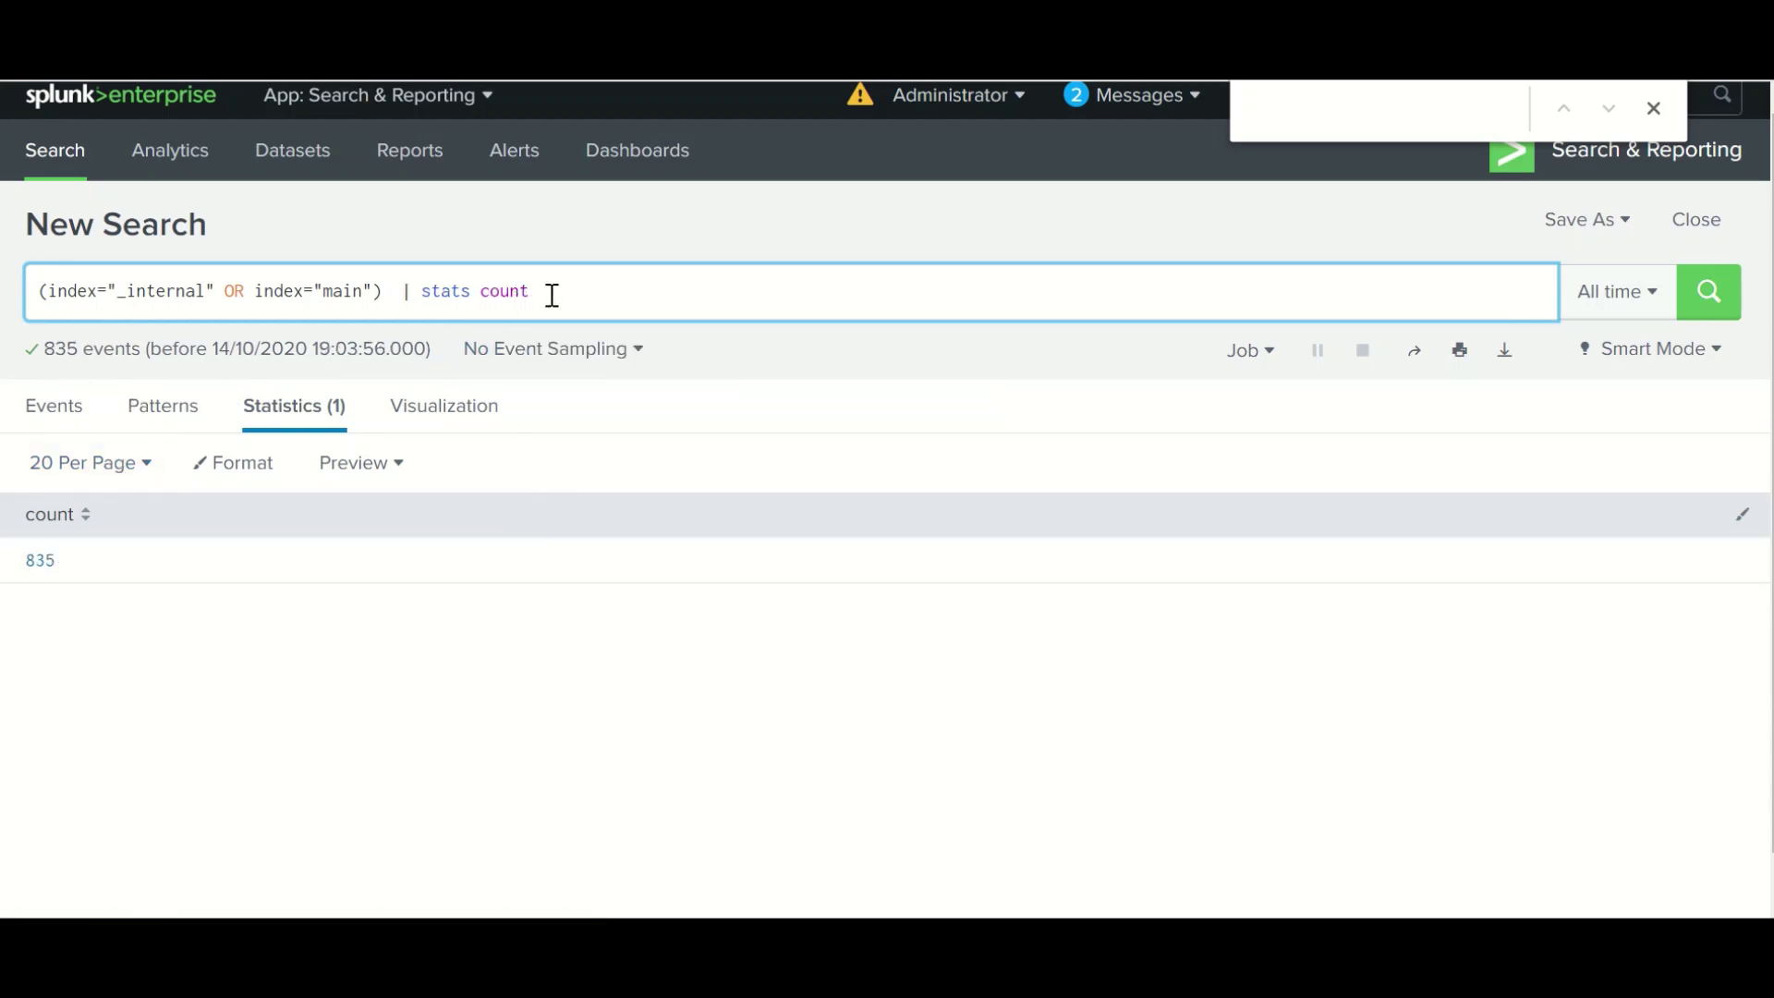
Insert the keyword GET between the index filter and the stats count command, and run the search.
click(407, 291)
text(GET)
key(Return)
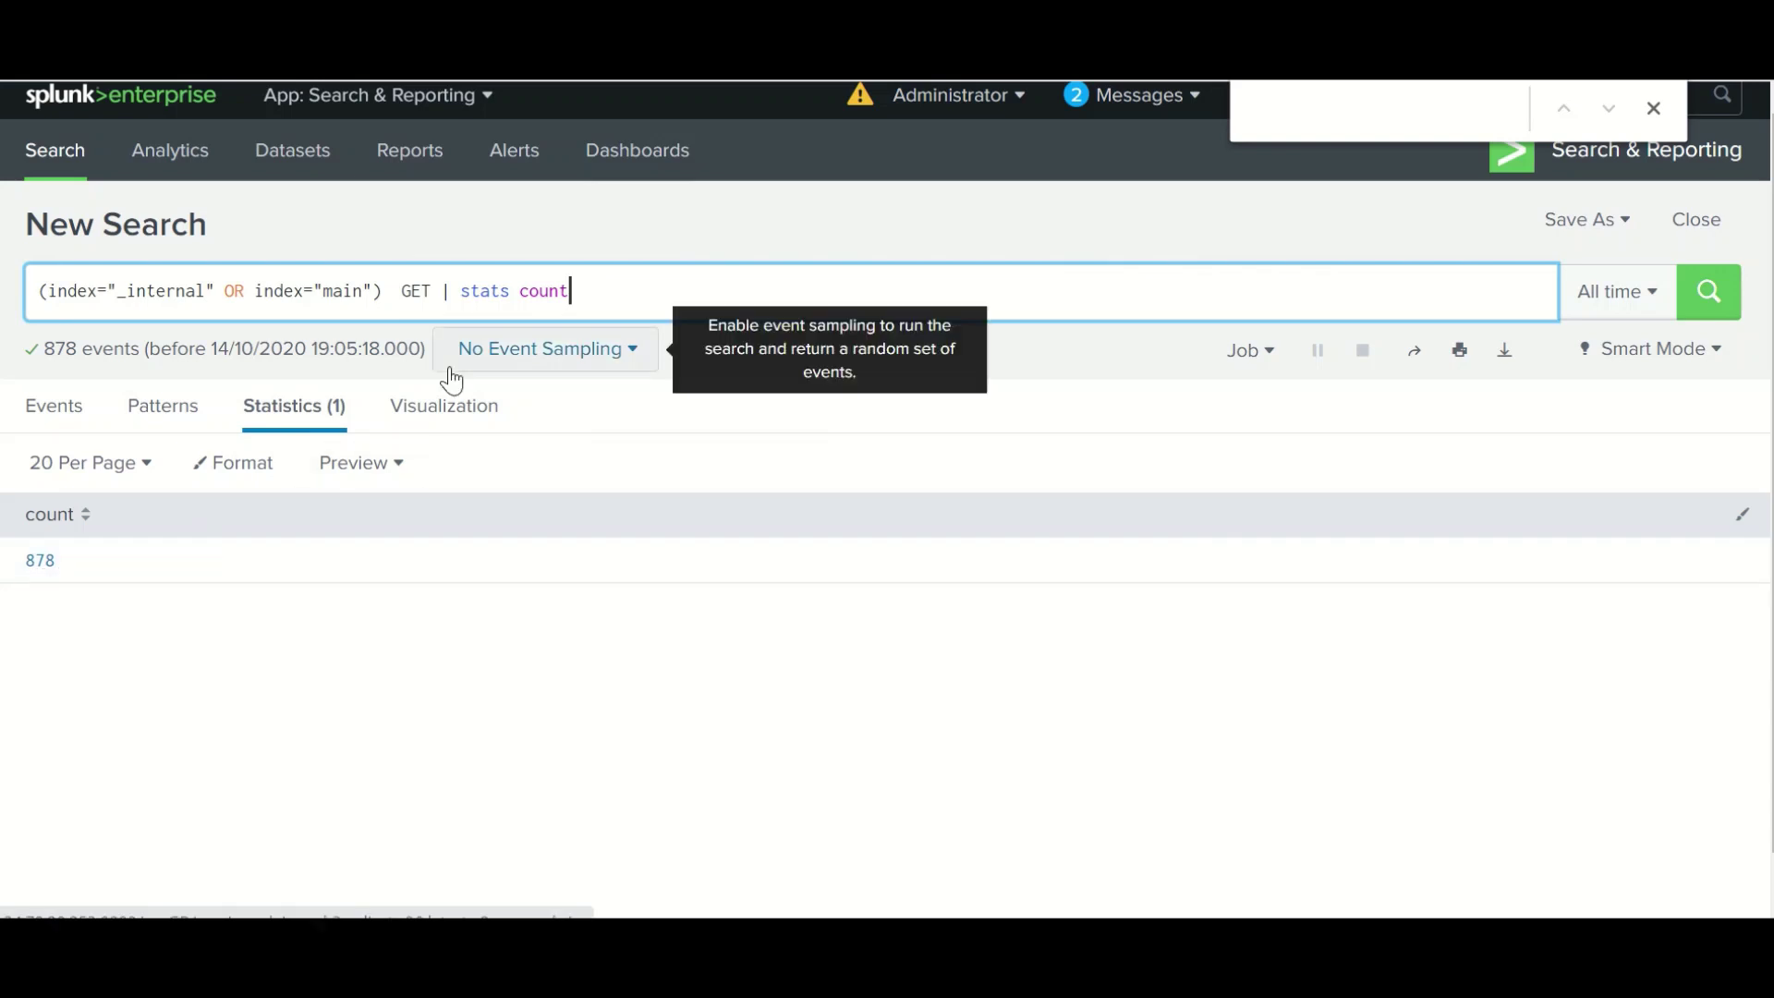
Replace the keyword GET with the filter | where ABC>10 ahead of the stats count command.
drag(435, 289, 403, 291)
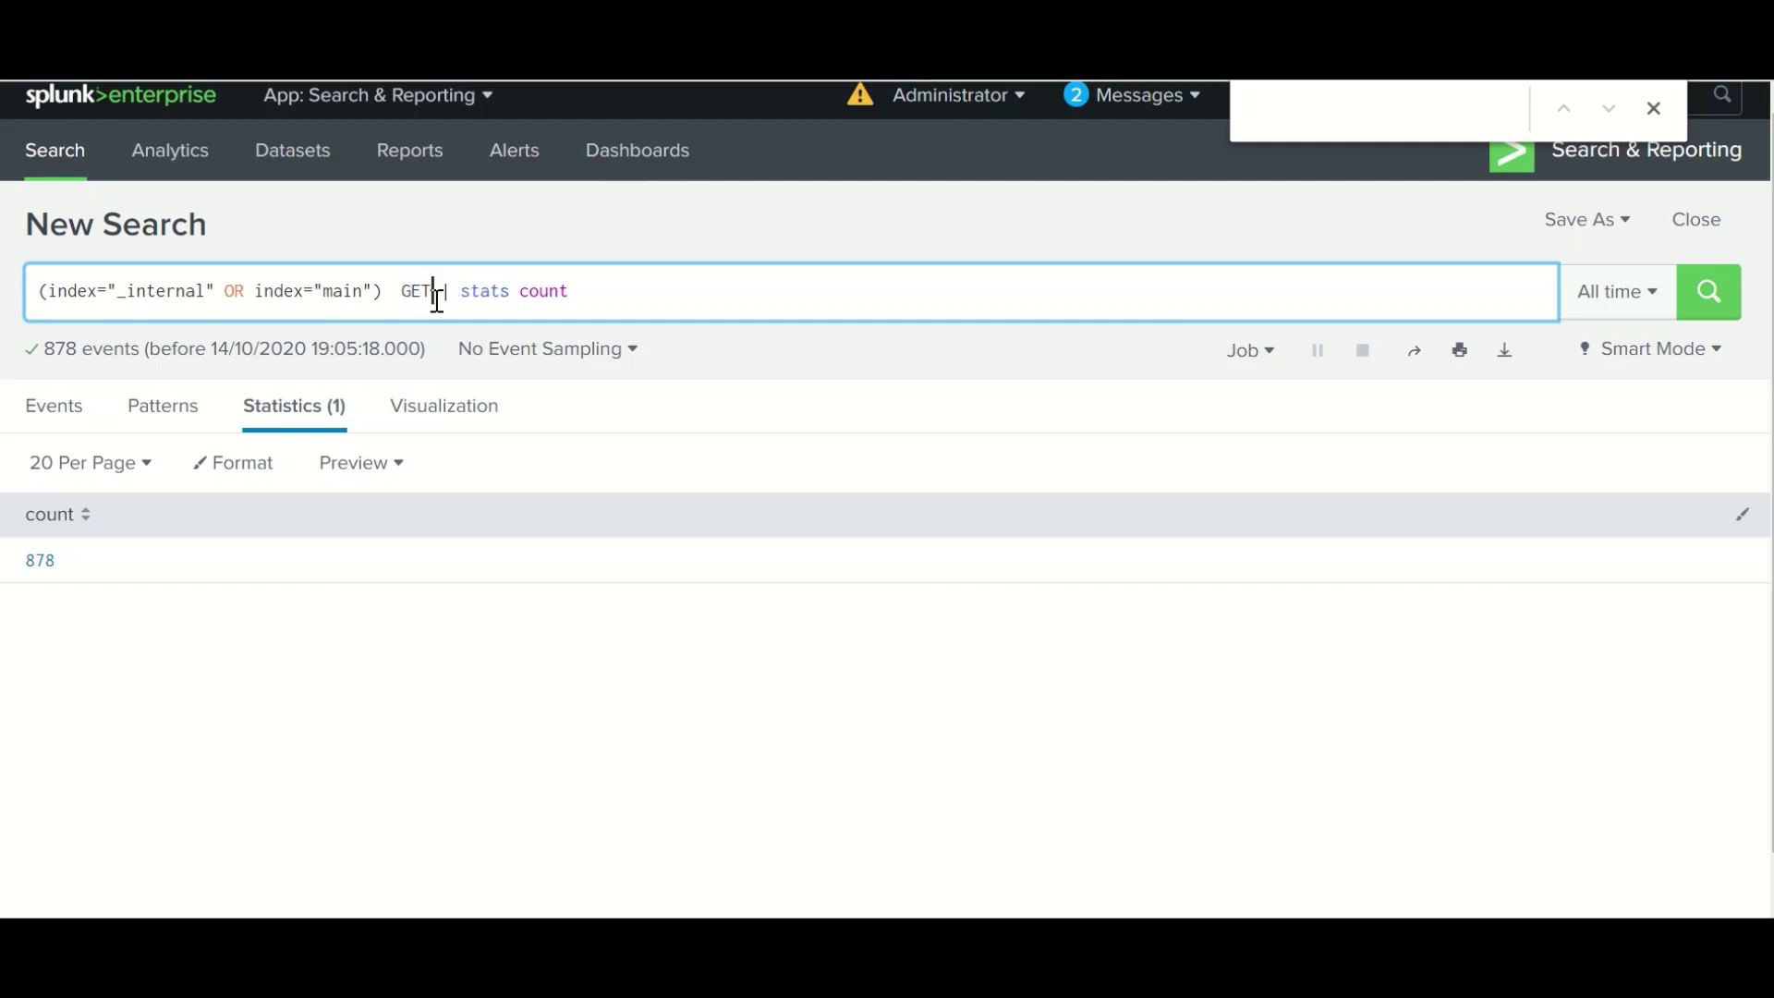
key(BackSpace)
text(| wher)
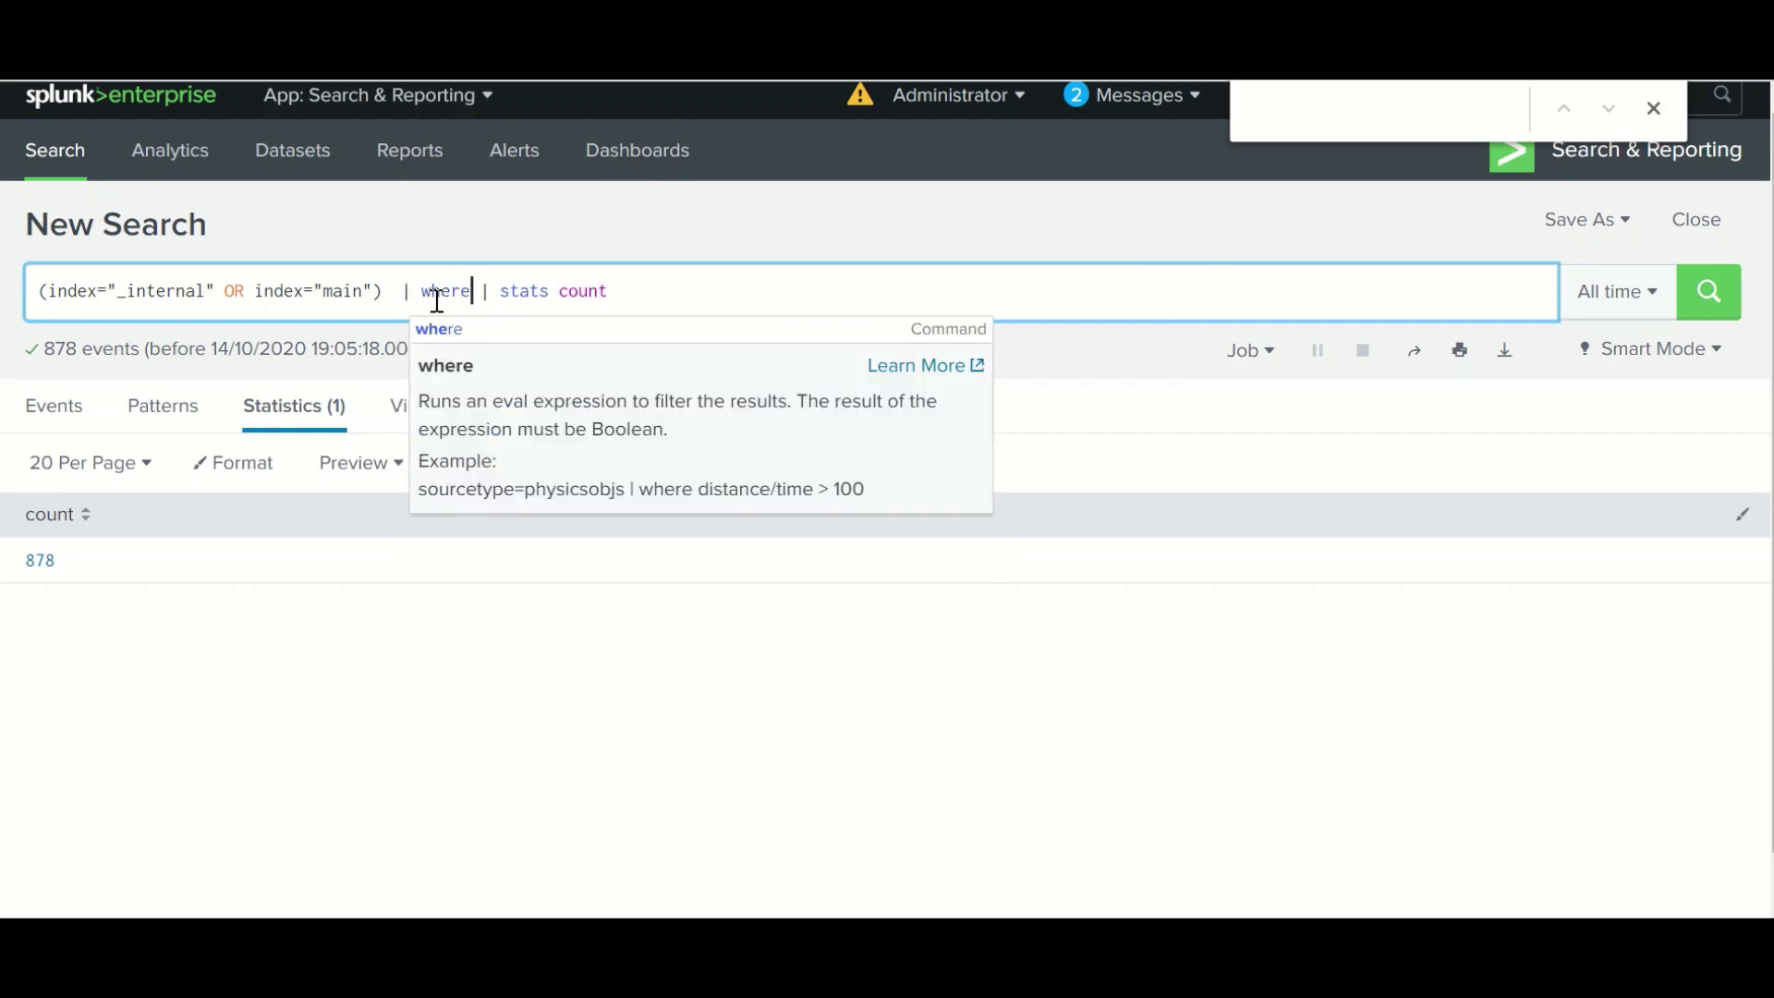
text(e)
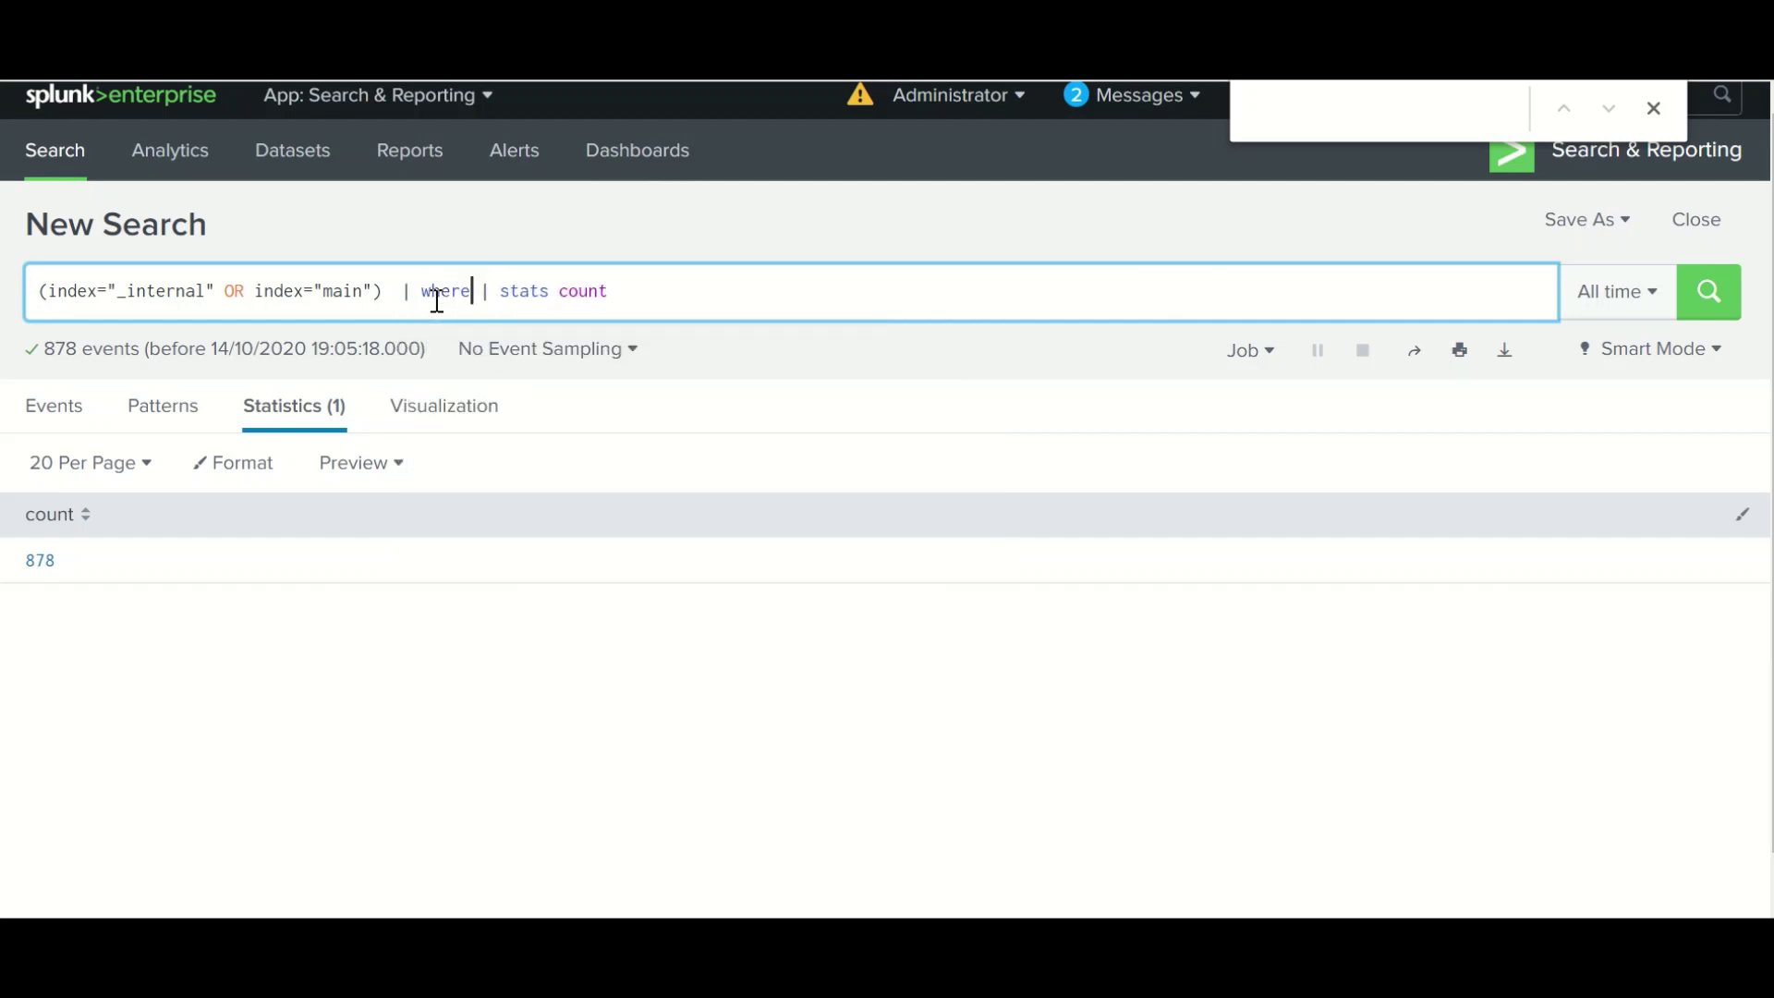
text( ABC>10)
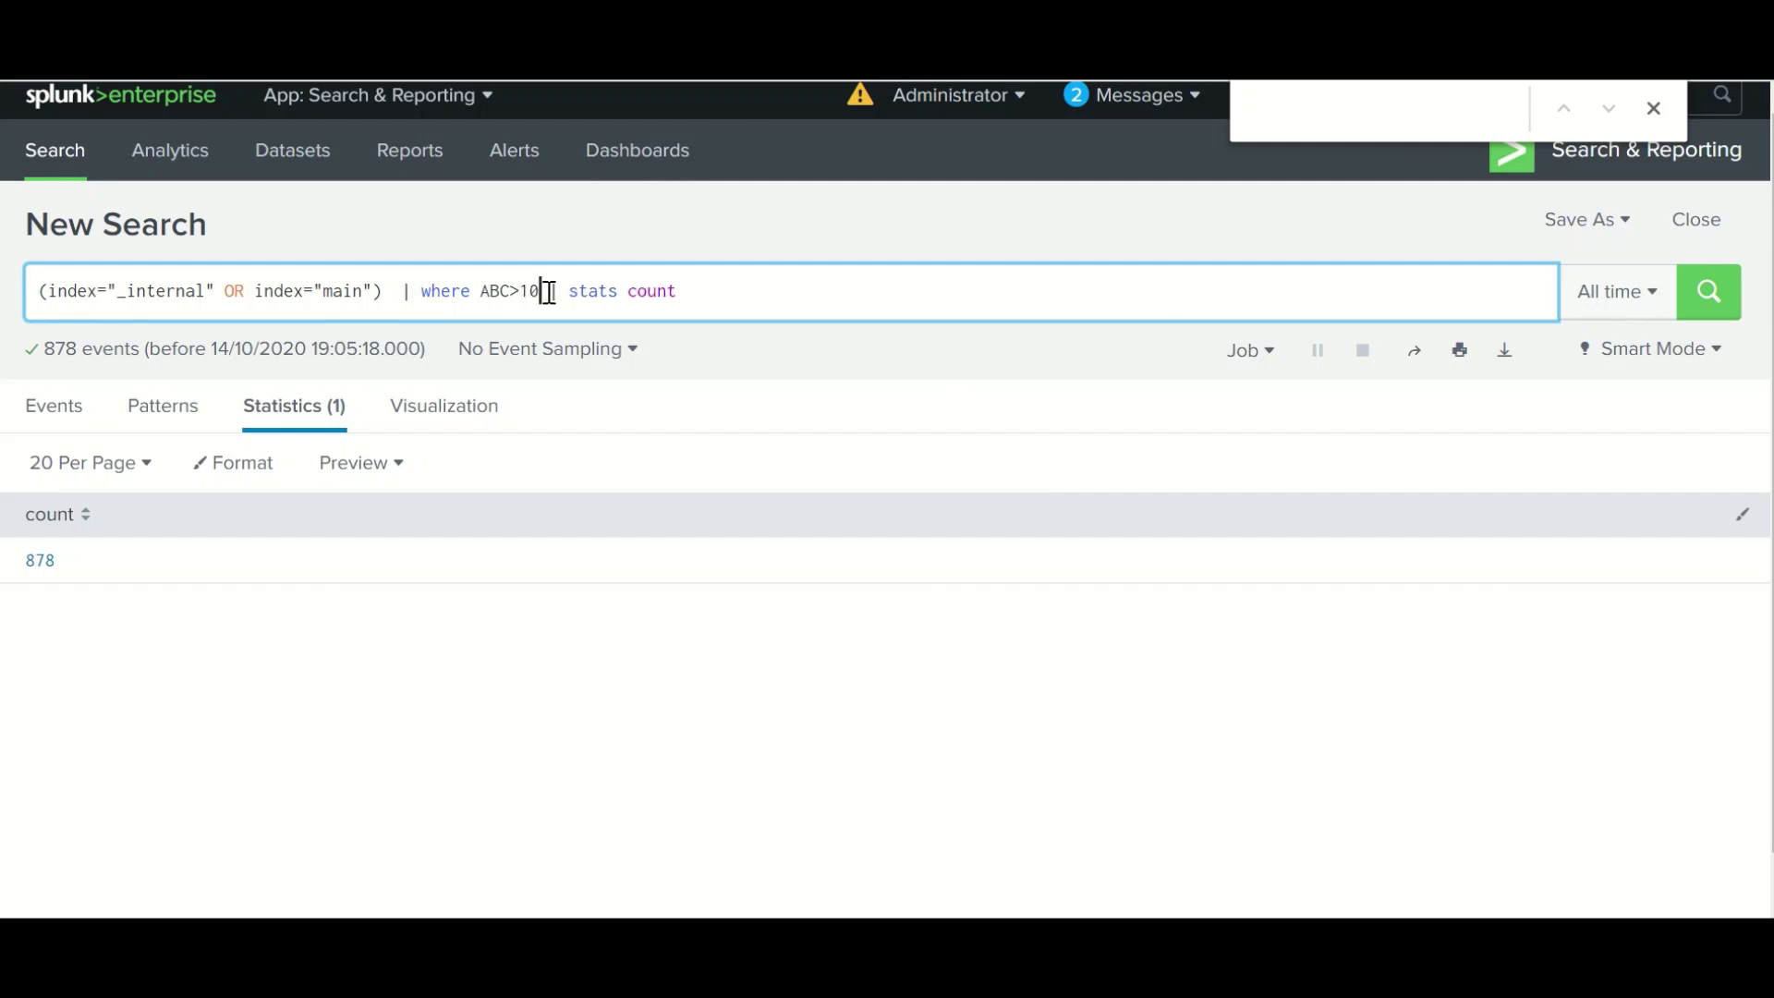
Move the | where ABC>10 clause from before the stats count command to the end of the query.
drag(539, 291, 403, 292)
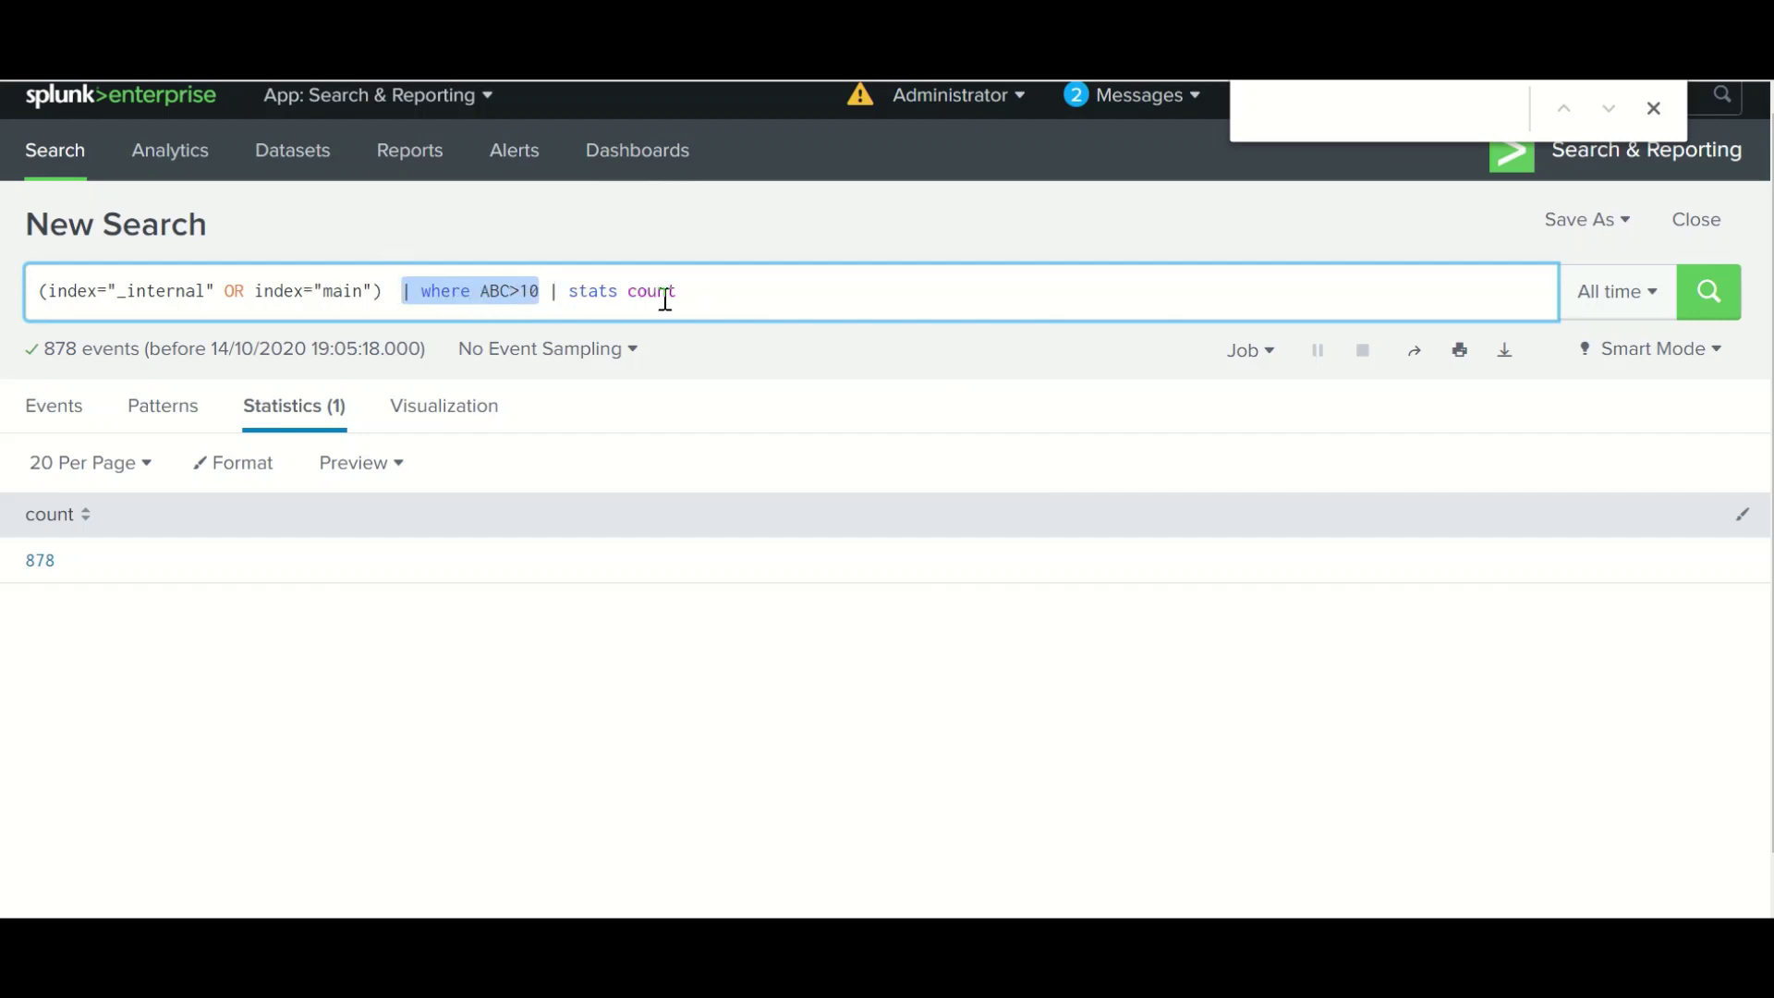
drag(684, 294, 560, 293)
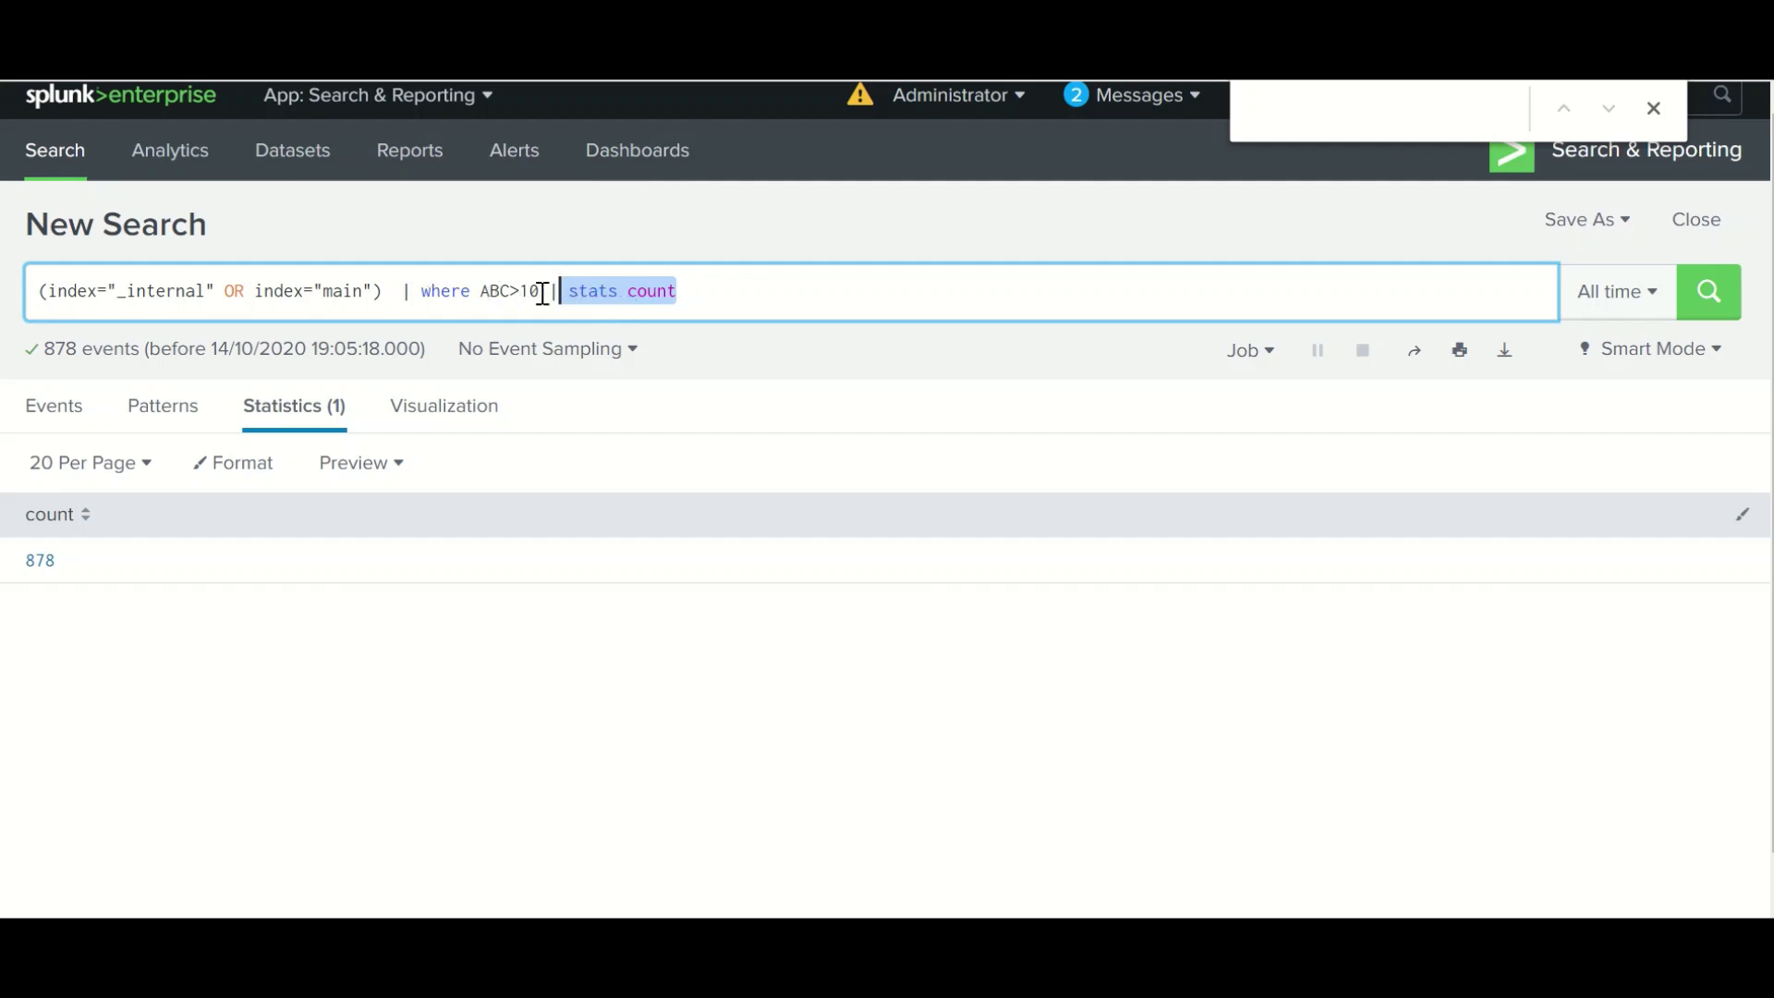
drag(545, 293, 404, 292)
key(ctrl+c)
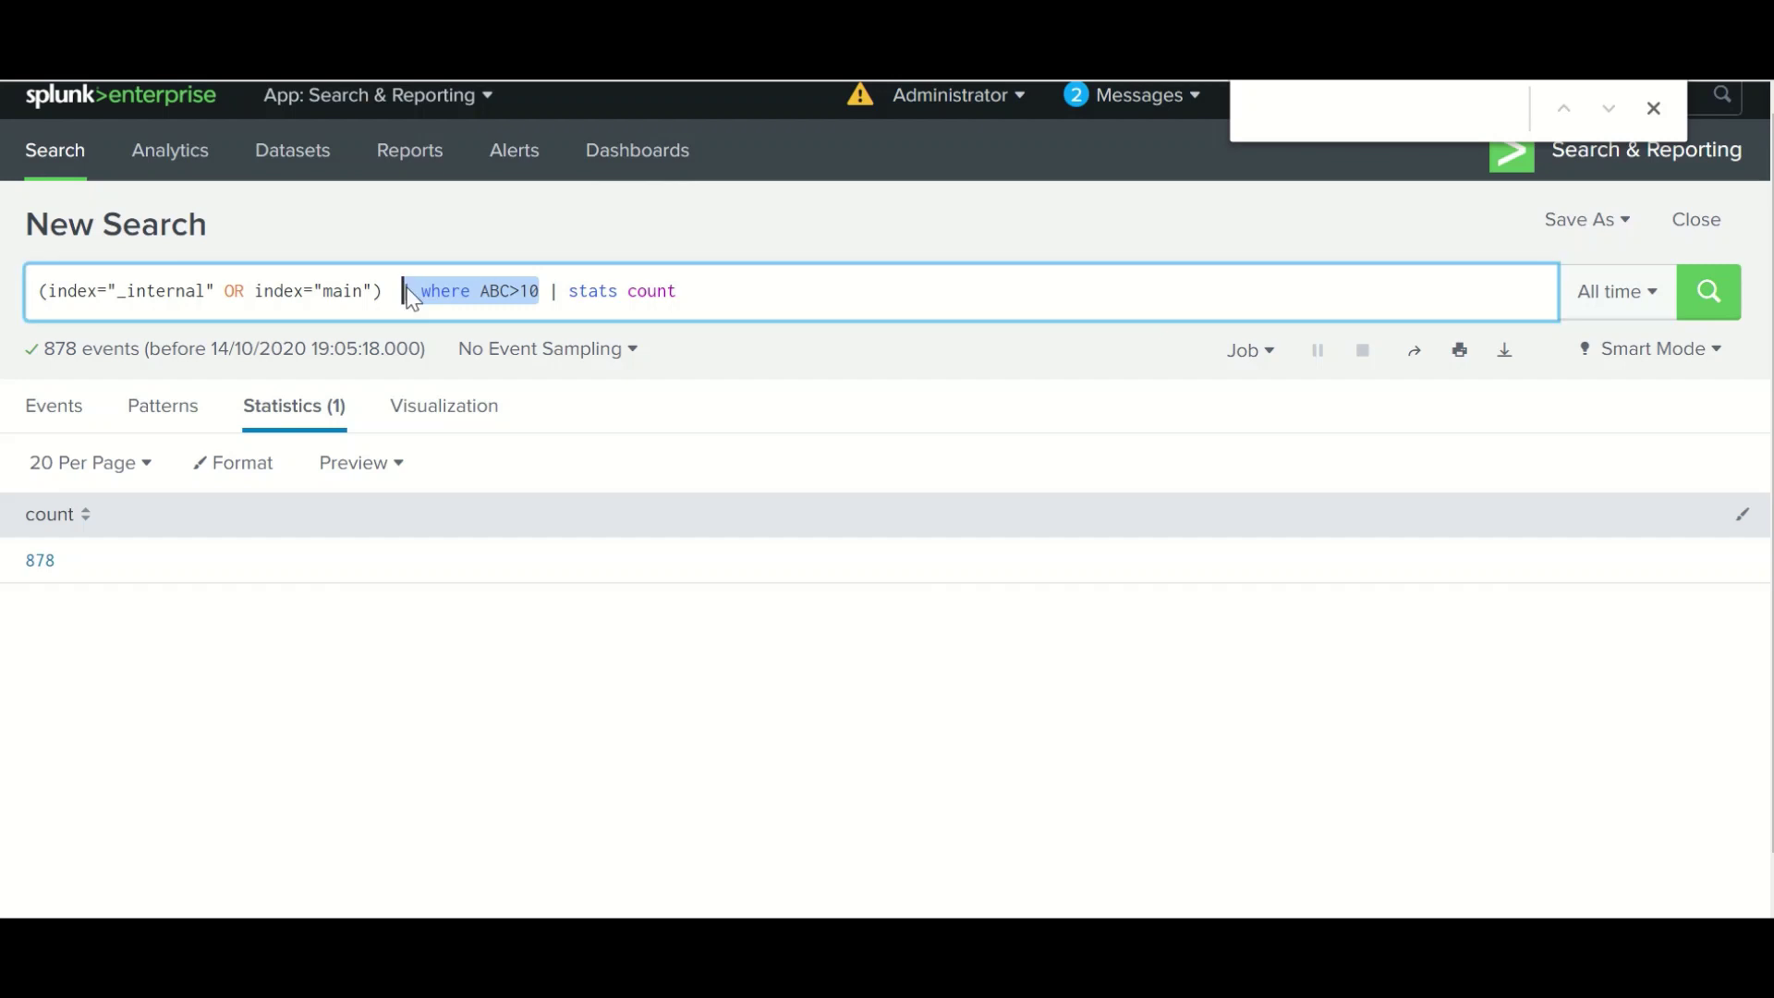
key(BackSpace)
click(558, 294)
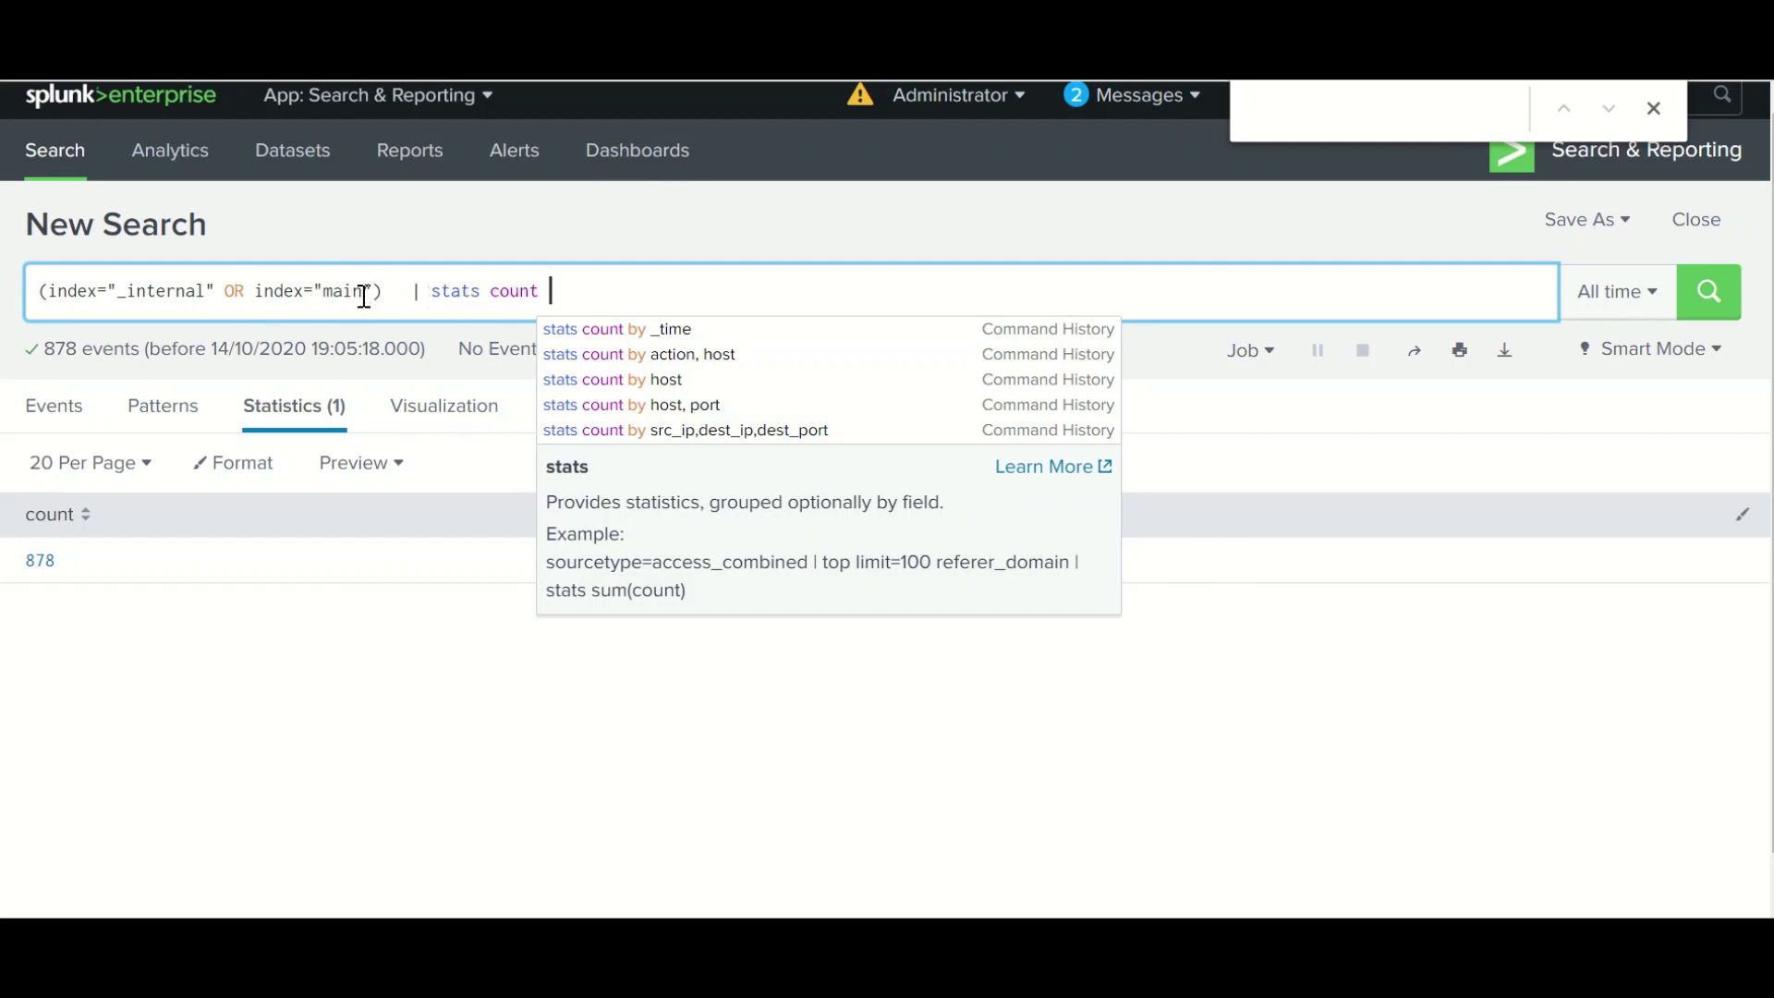
click(575, 291)
key(ctrl+v)
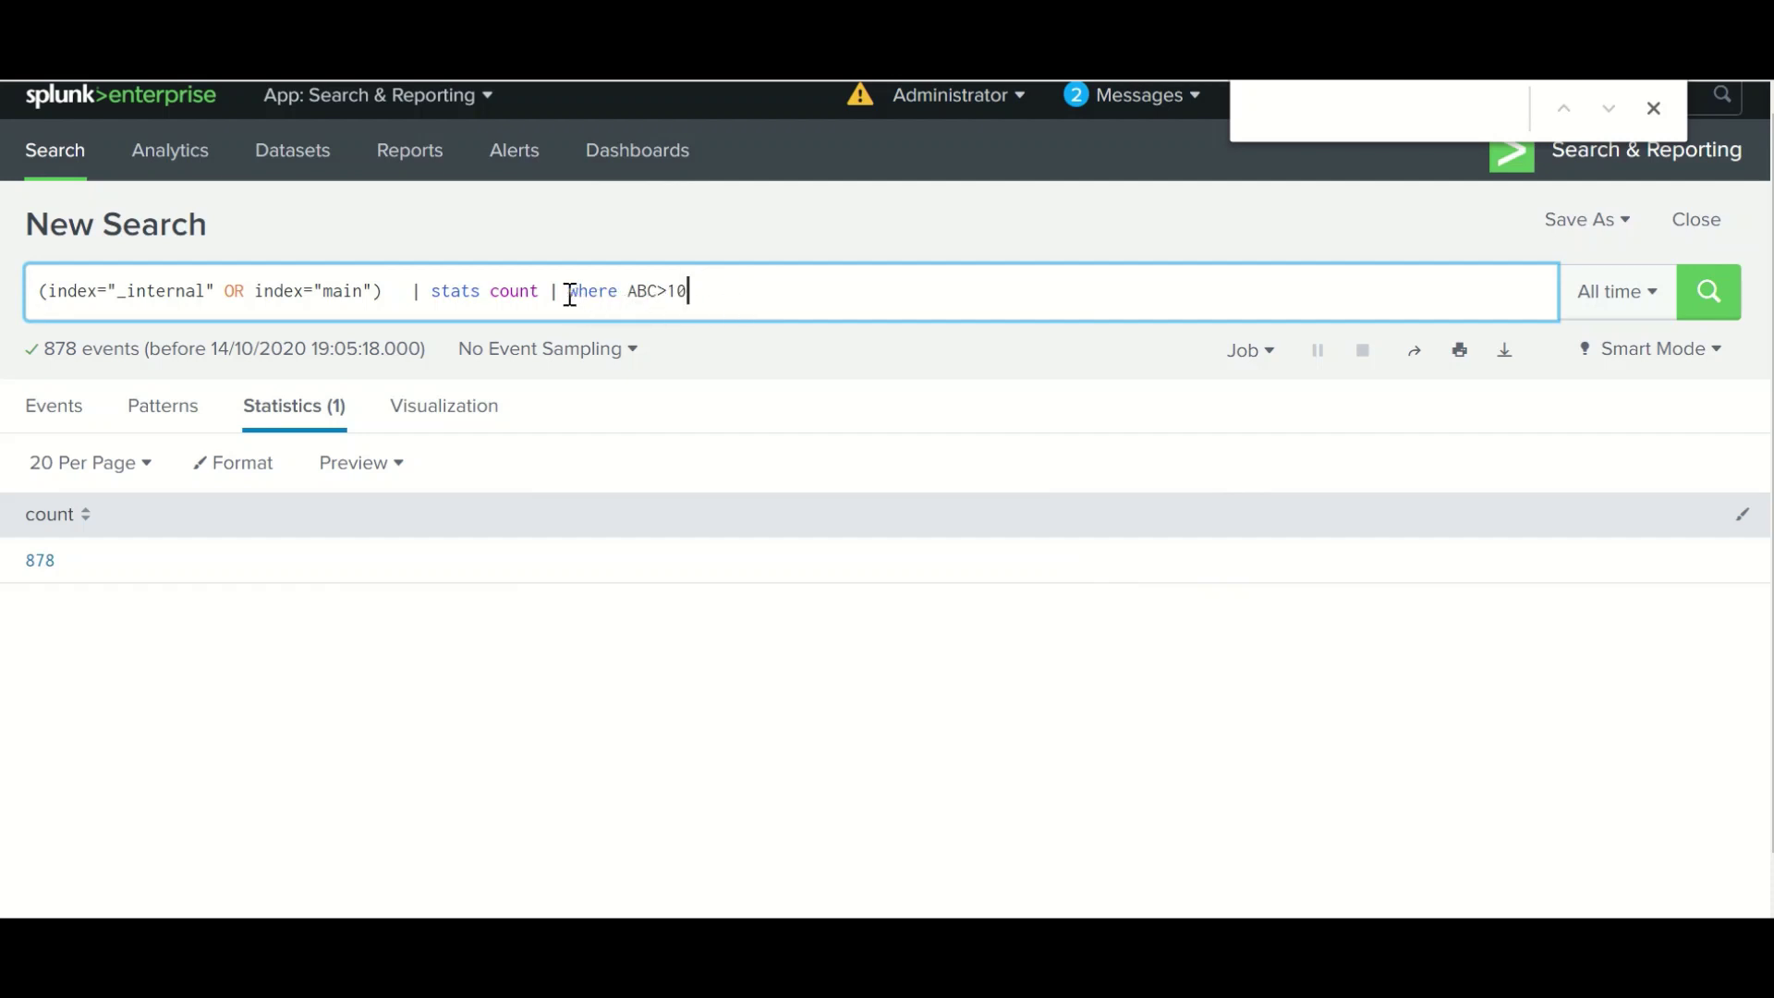
Replace the stats count and where clauses after the two-index filter with the keyword Fail, and run the search.
drag(691, 291, 569, 294)
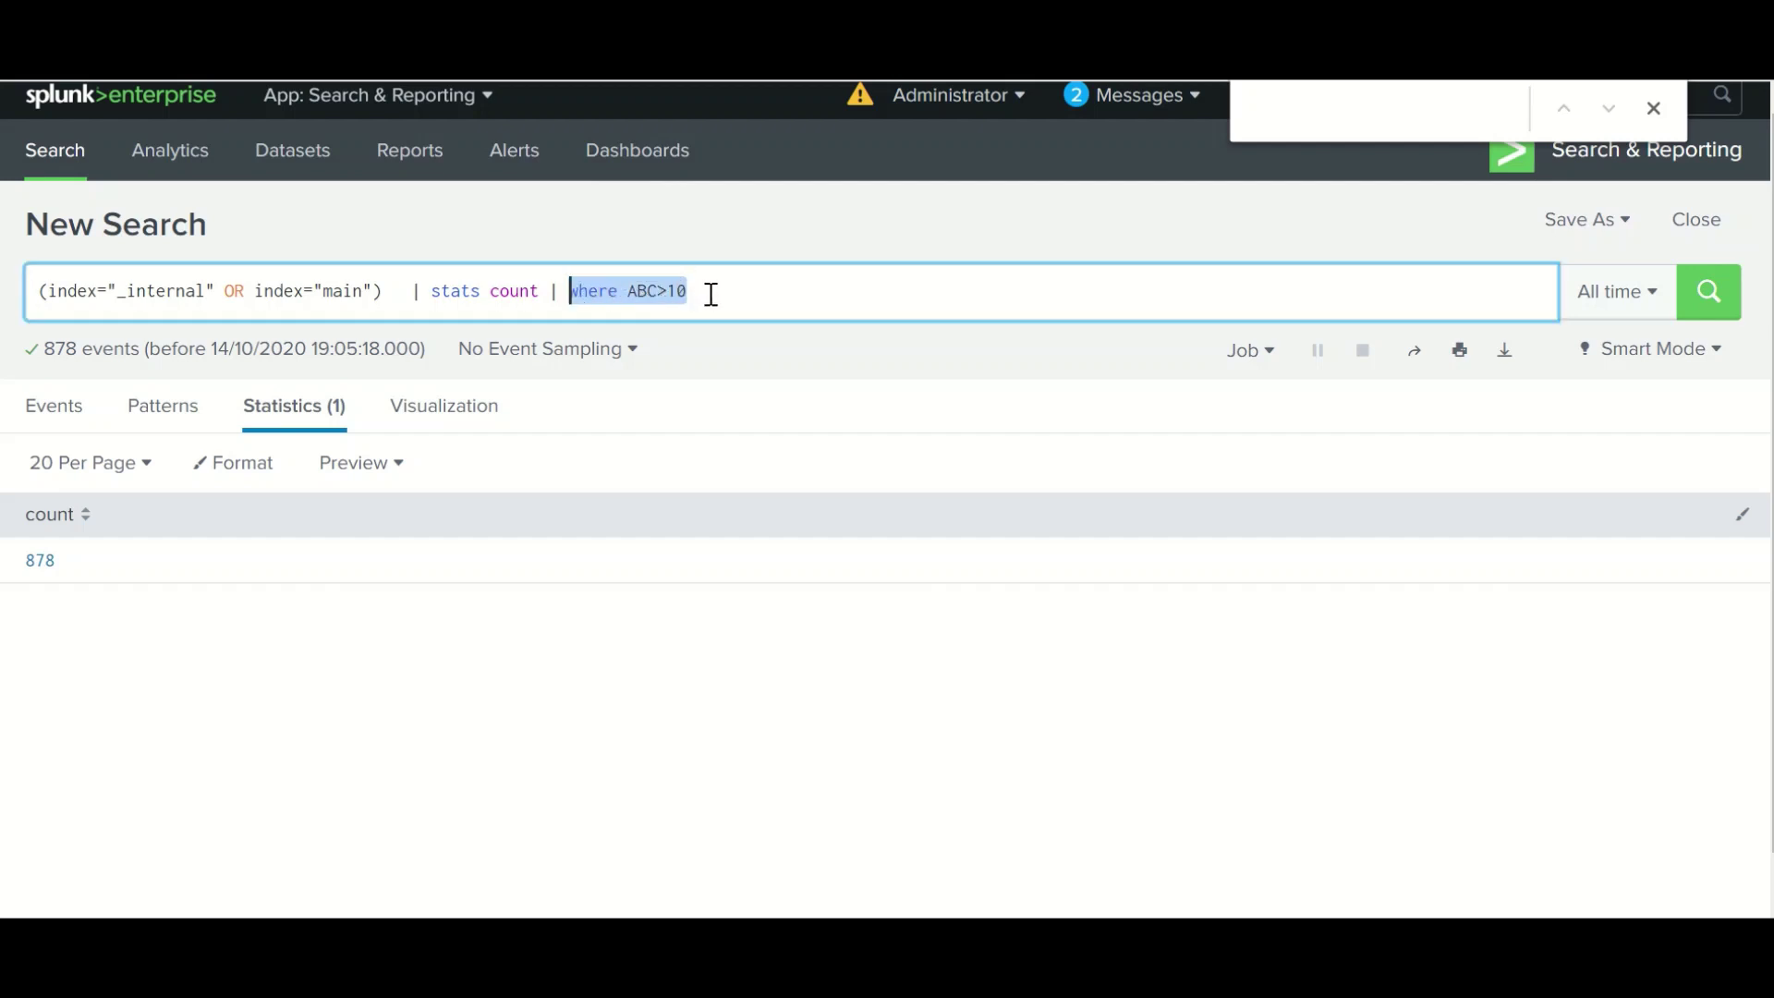
click(393, 291)
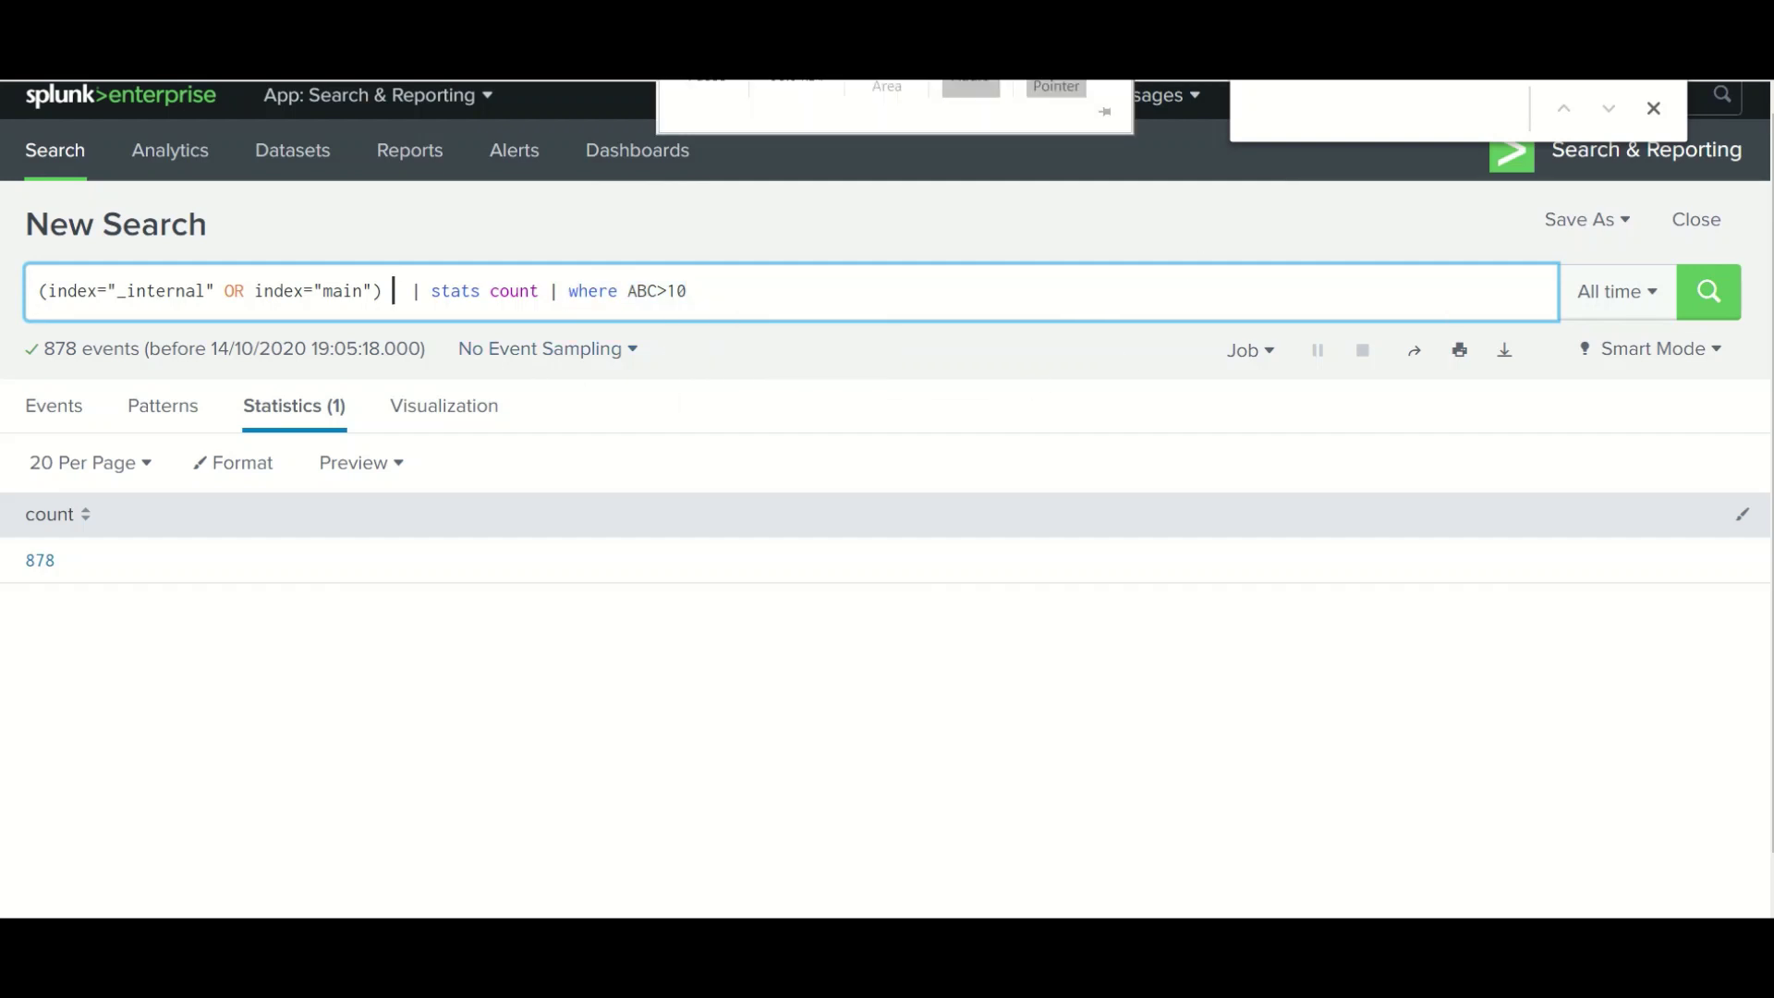
click(735, 296)
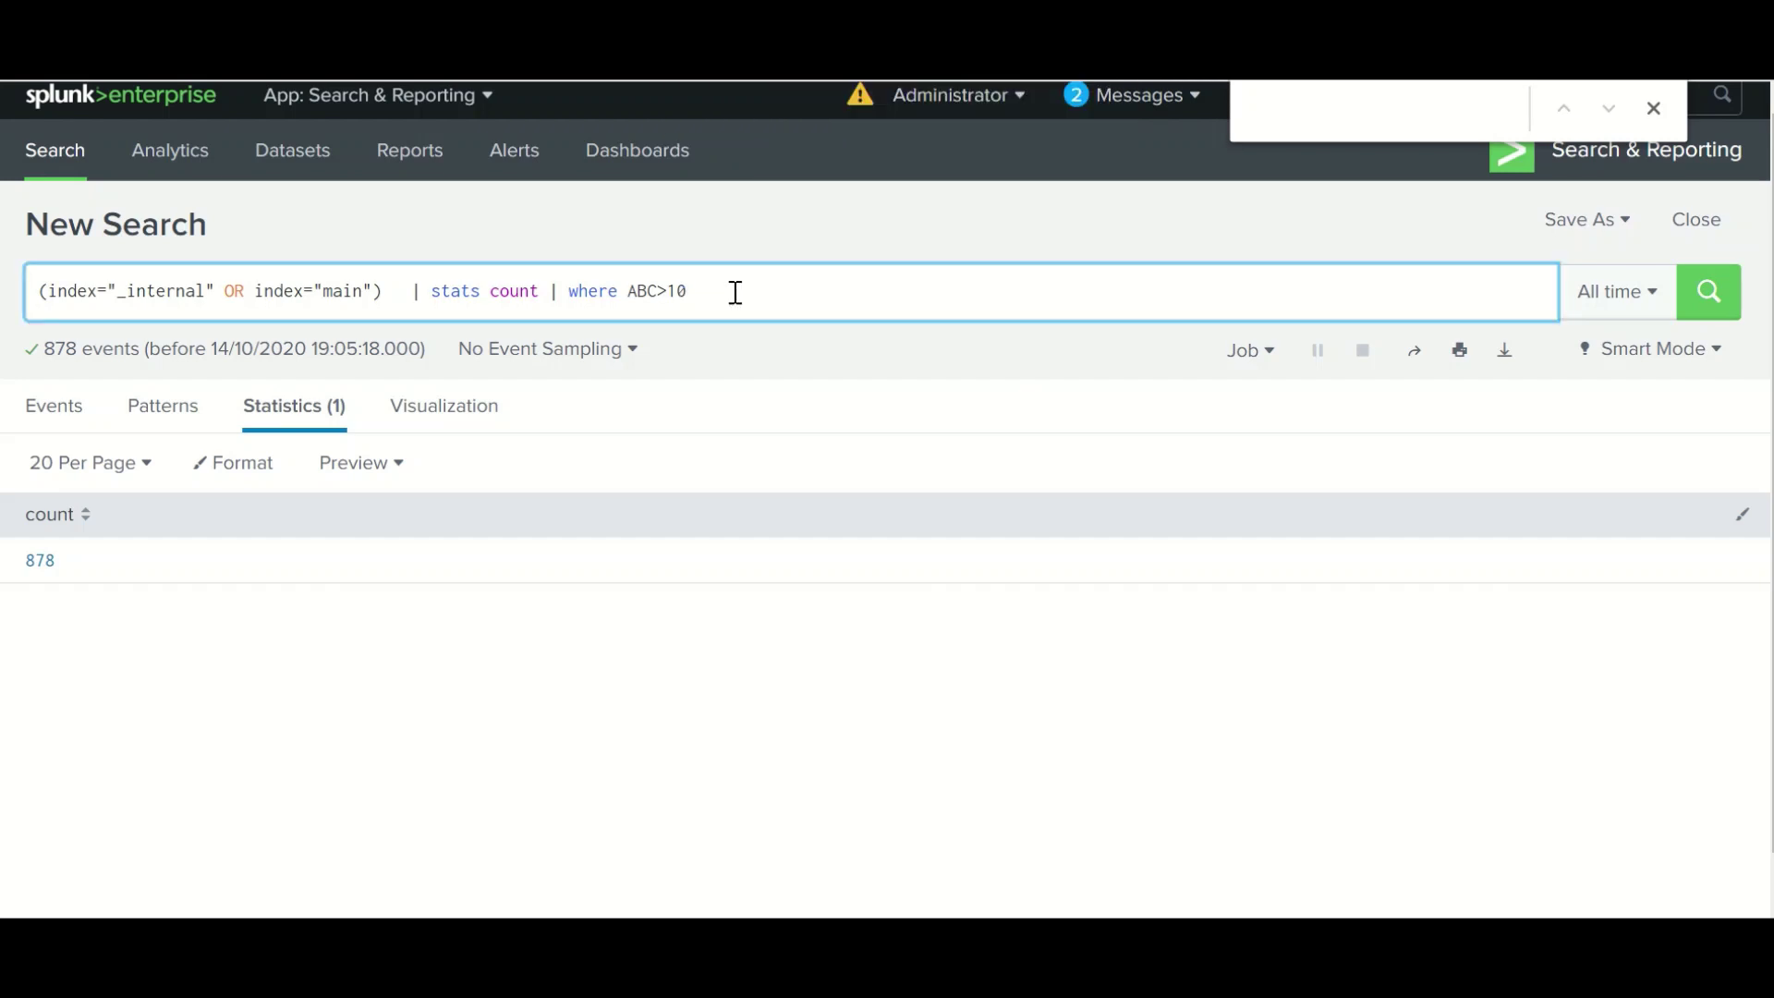
key(BackSpace)
key(BackSpace)
key(BackSpace)
key(BackSpace)
key(BackSpace)
key(BackSpace)
key(BackSpace)
key(BackSpace)
key(BackSpace)
key(BackSpace)
key(BackSpace)
key(BackSpace)
key(BackSpace)
key(BackSpace)
key(BackSpace)
key(BackSpace)
key(BackSpace)
key(BackSpace)
key(BackSpace)
key(BackSpace)
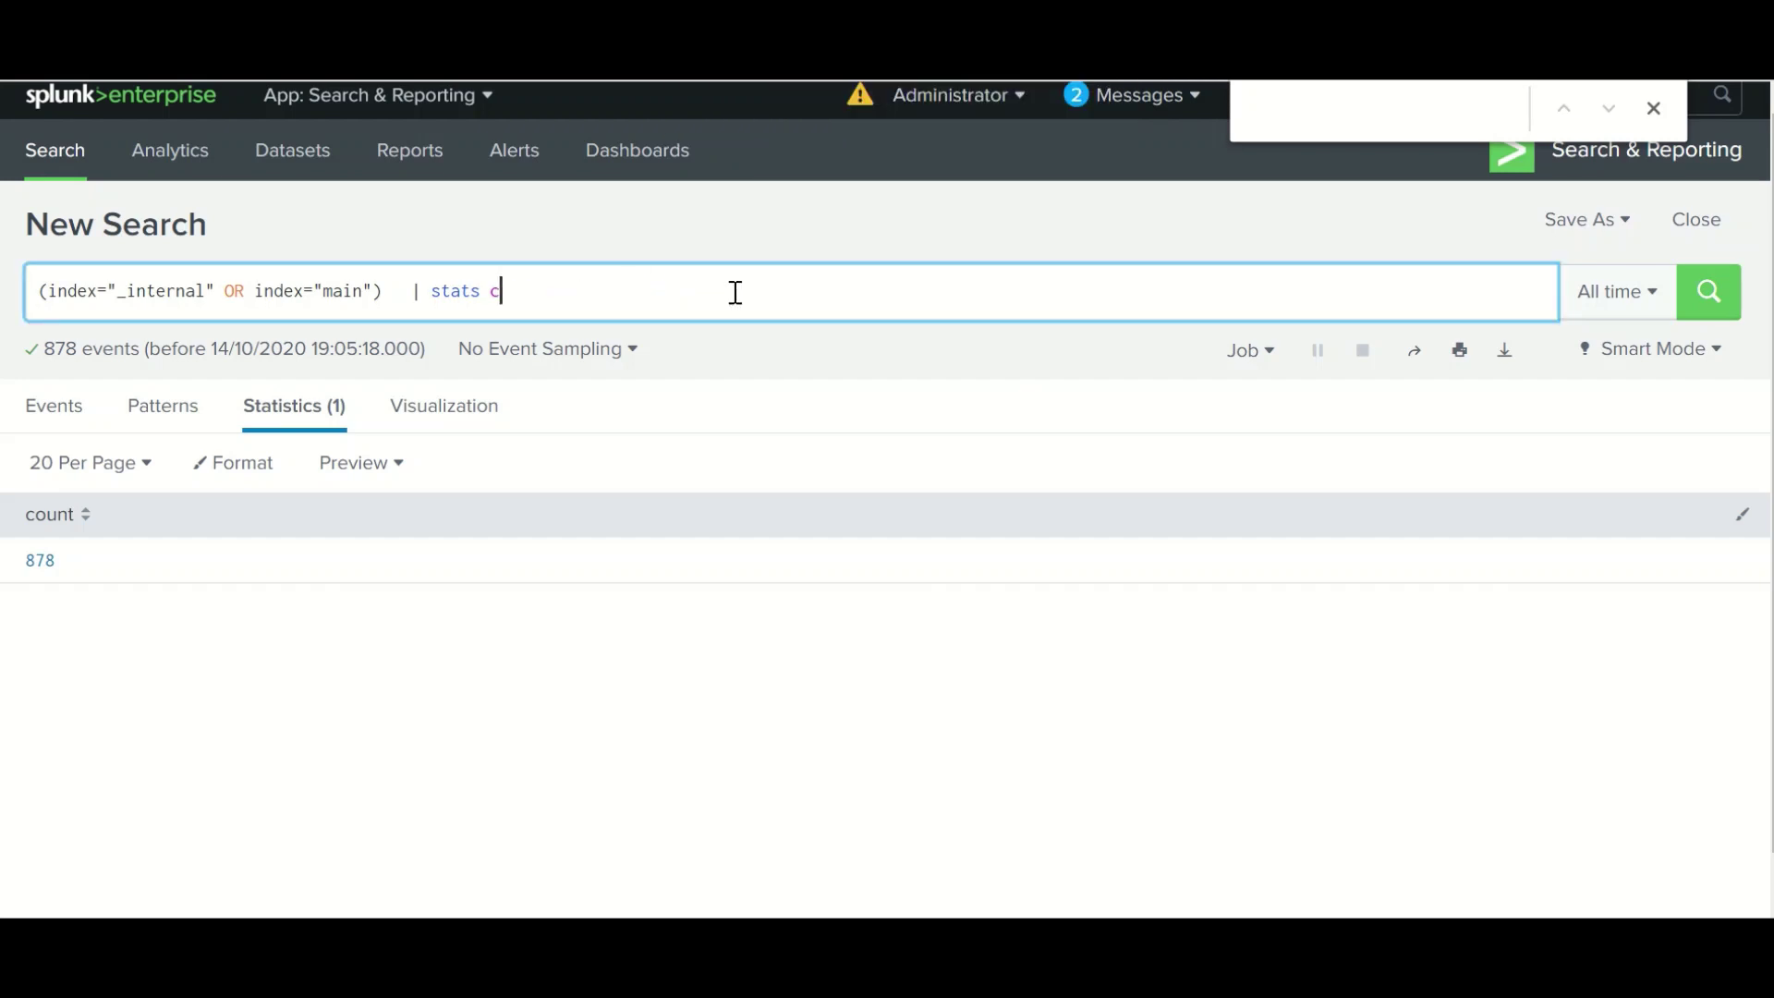
key(BackSpace)
key(BackSpace)
key(BackSpace)
key(BackSpace)
key(BackSpace)
key(BackSpace)
key(BackSpace)
key(BackSpace)
key(BackSpace)
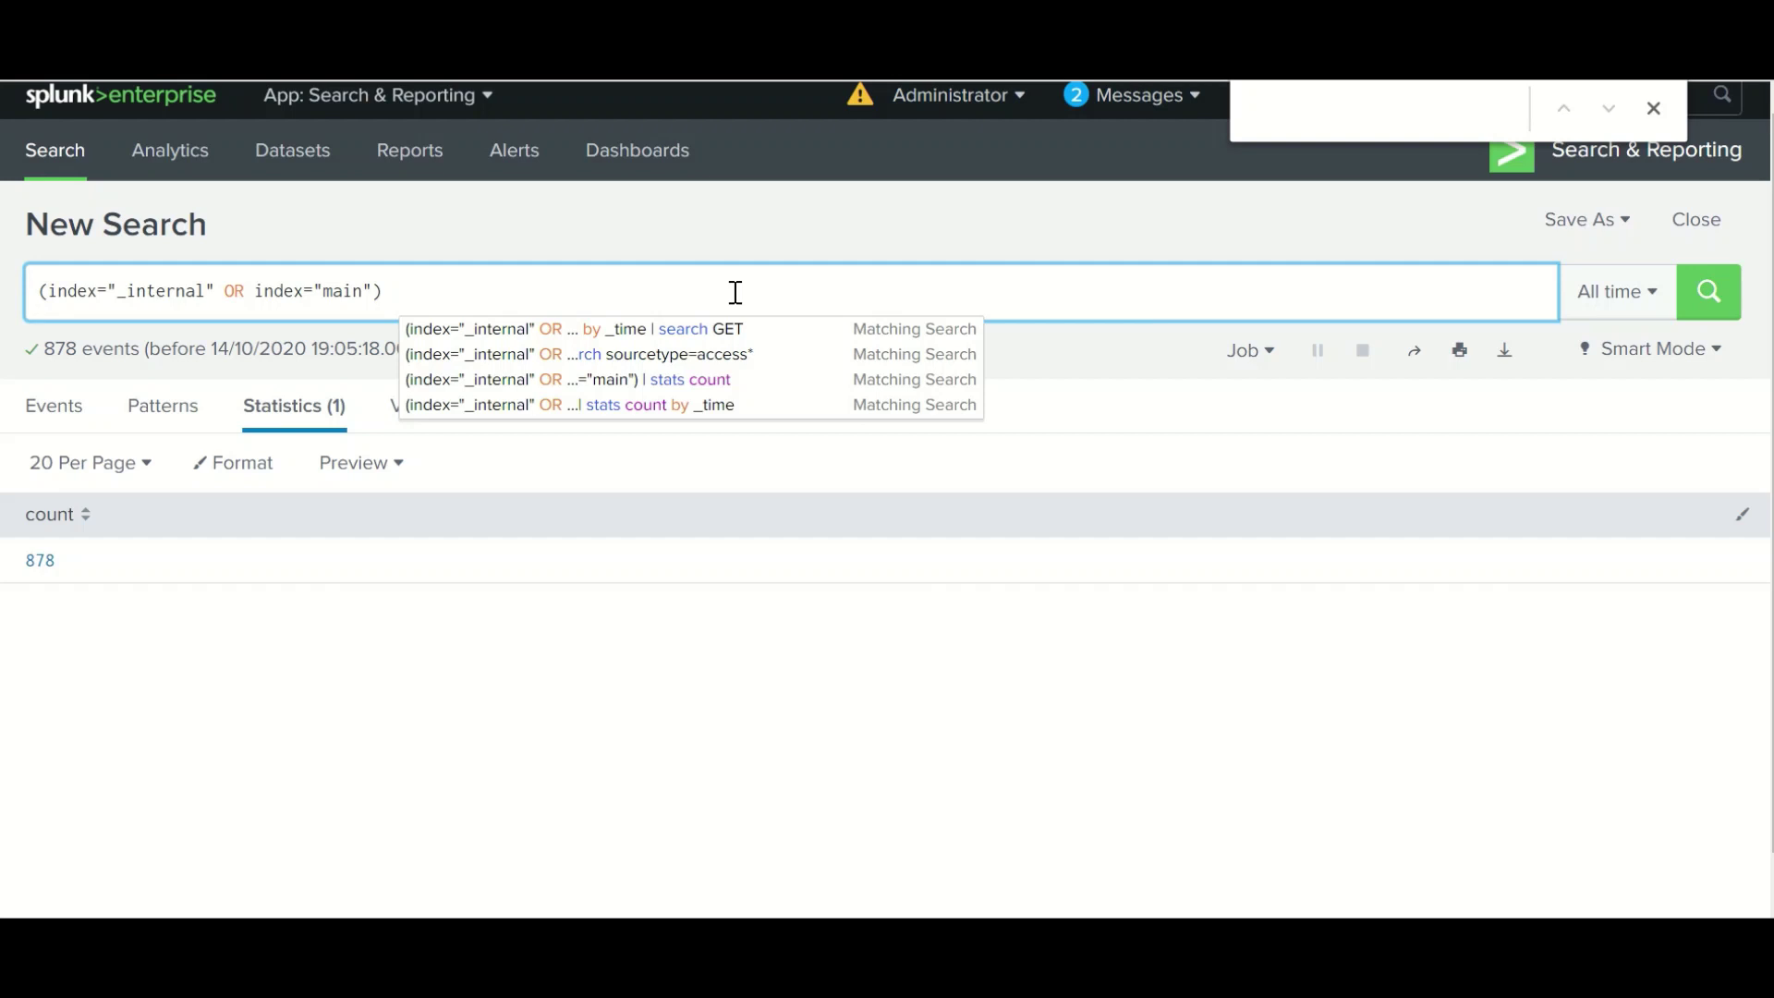
text(Fail)
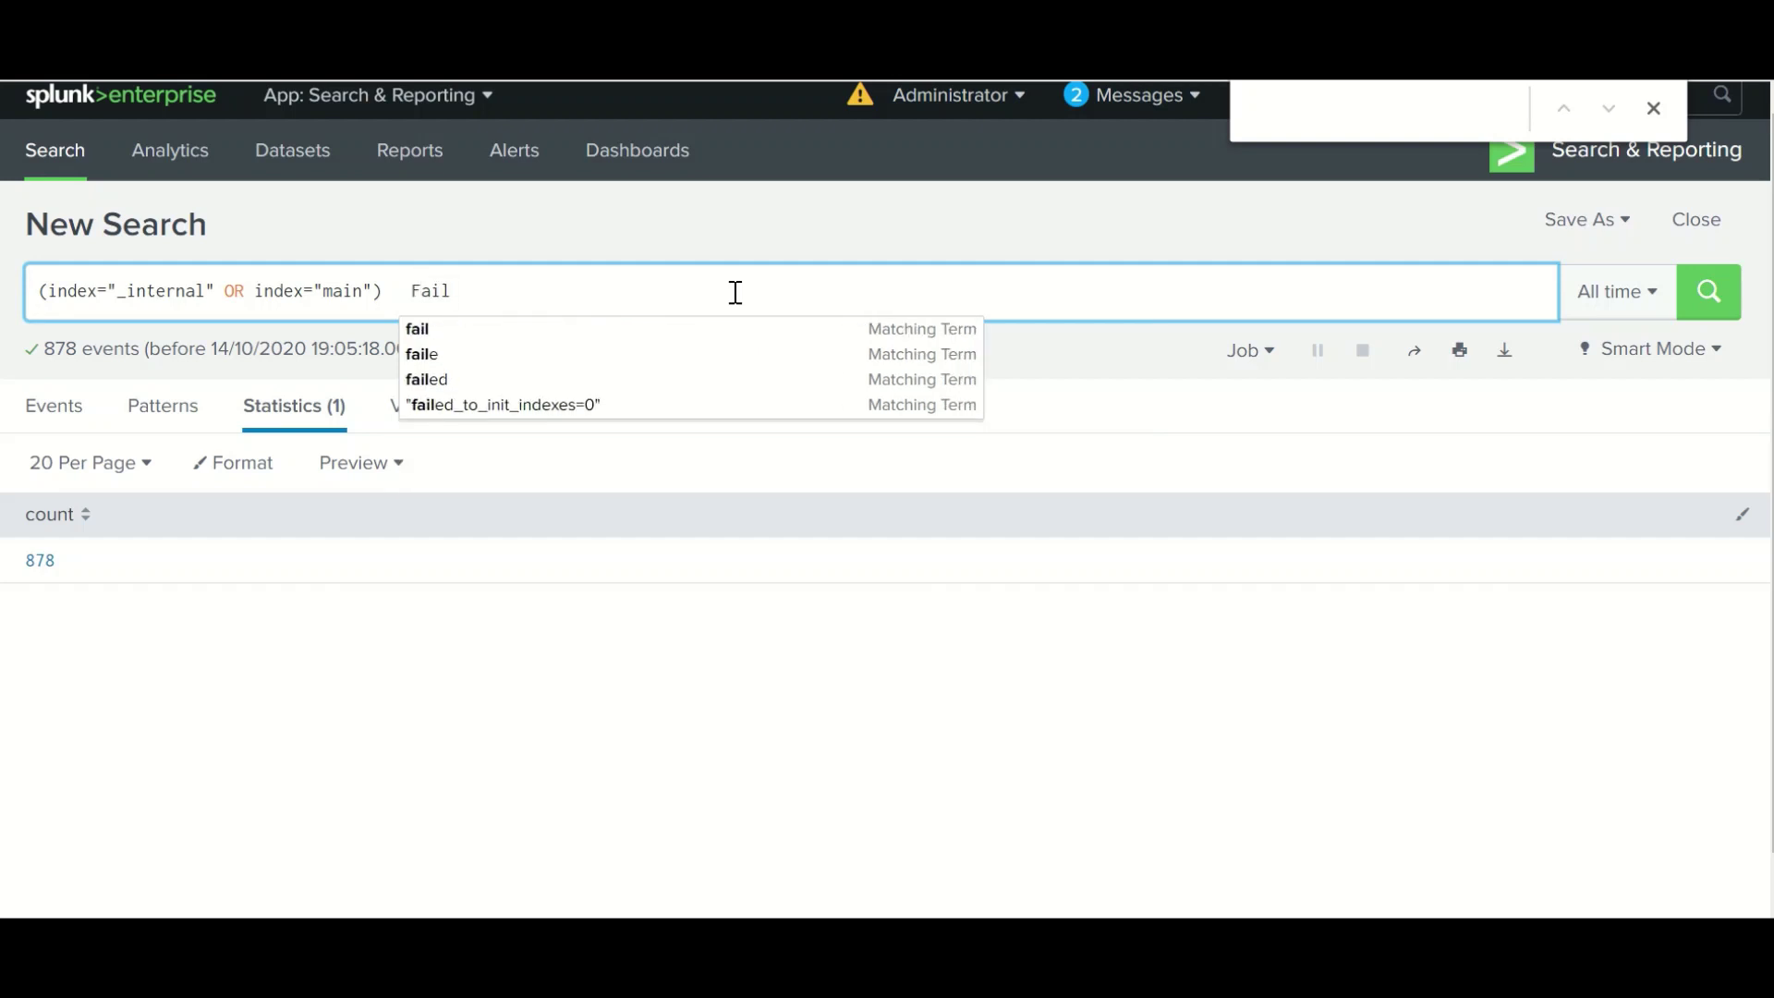
key(Return)
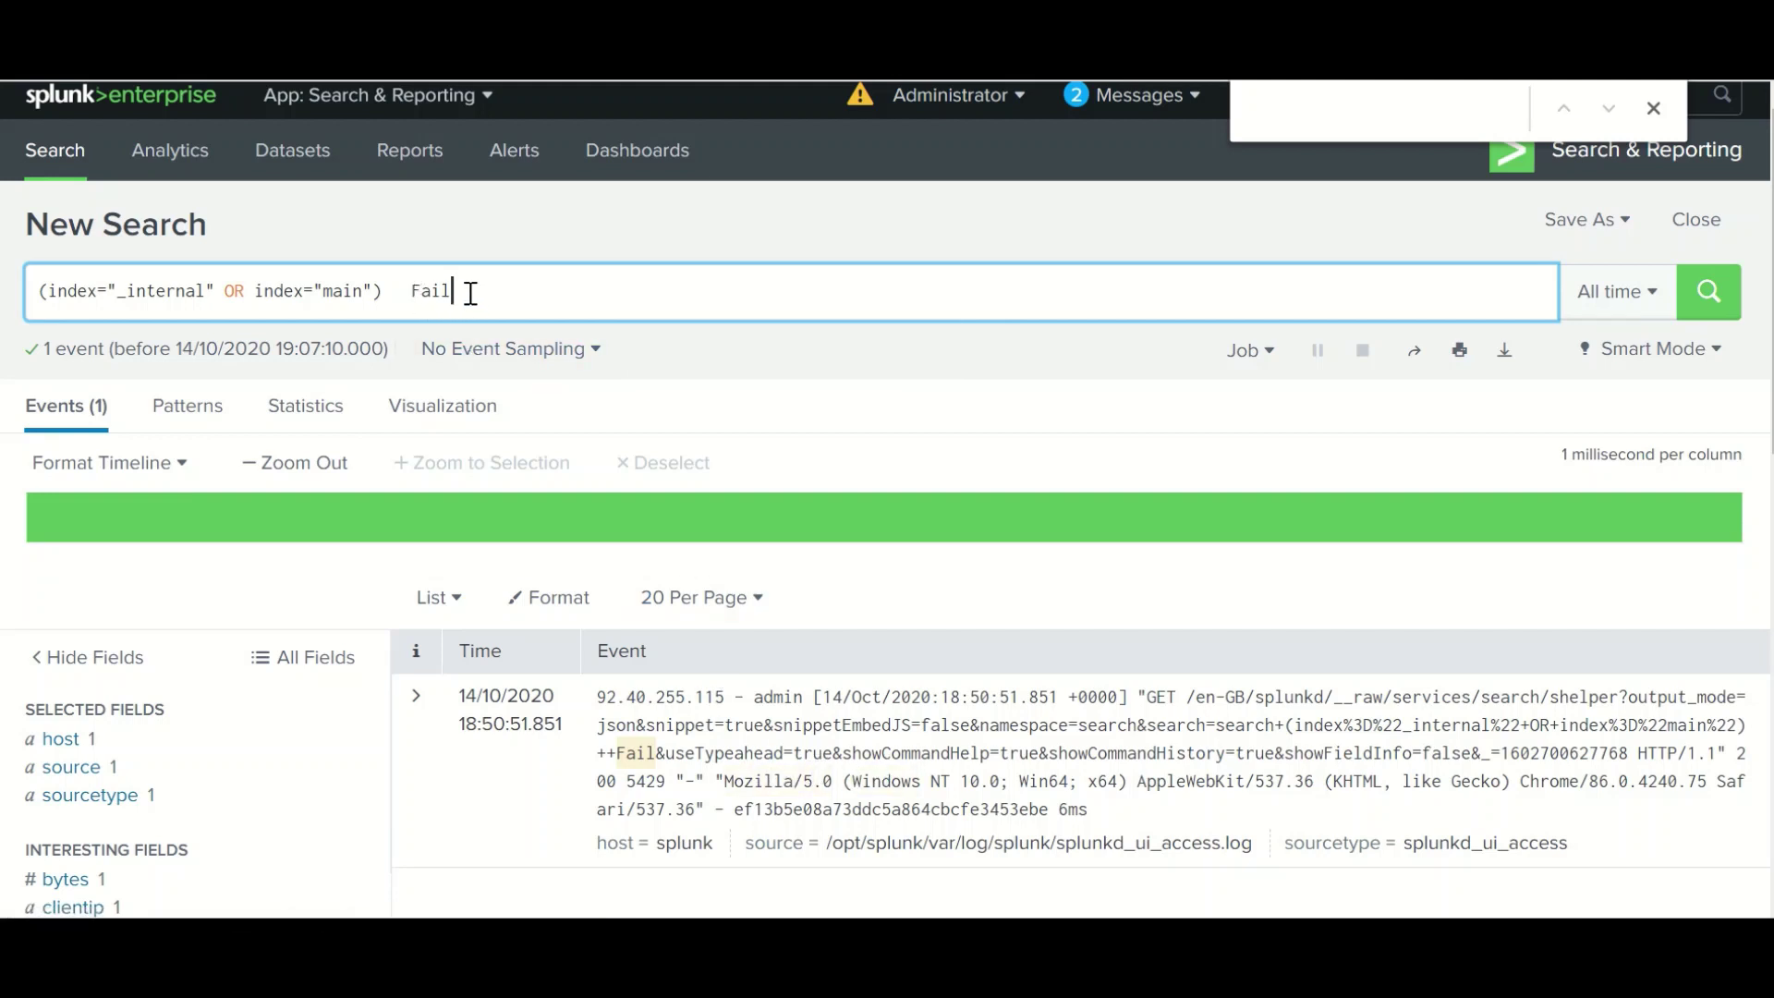
Add a wildcard in front of the keyword so it reads *Fail, and run the search.
click(412, 292)
text(**)
key(BackSpace)
key(Return)
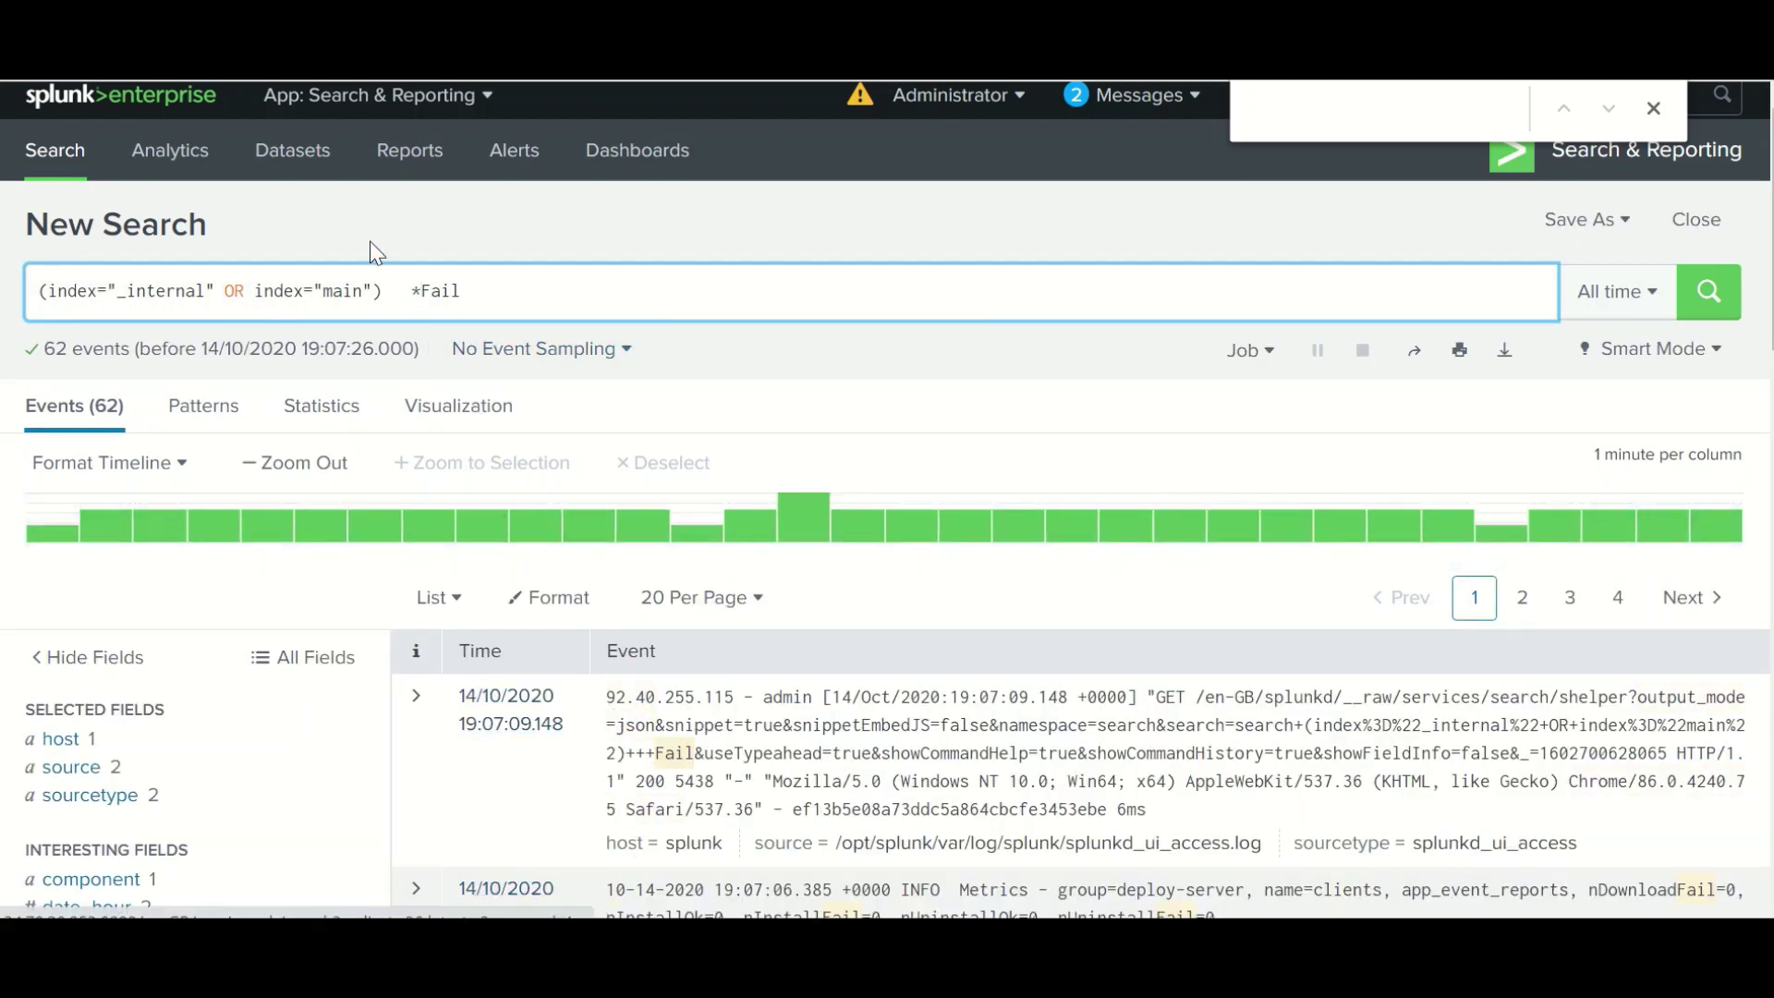
Move the wildcard inside the keyword so it reads Fai*l, and run the search.
click(410, 290)
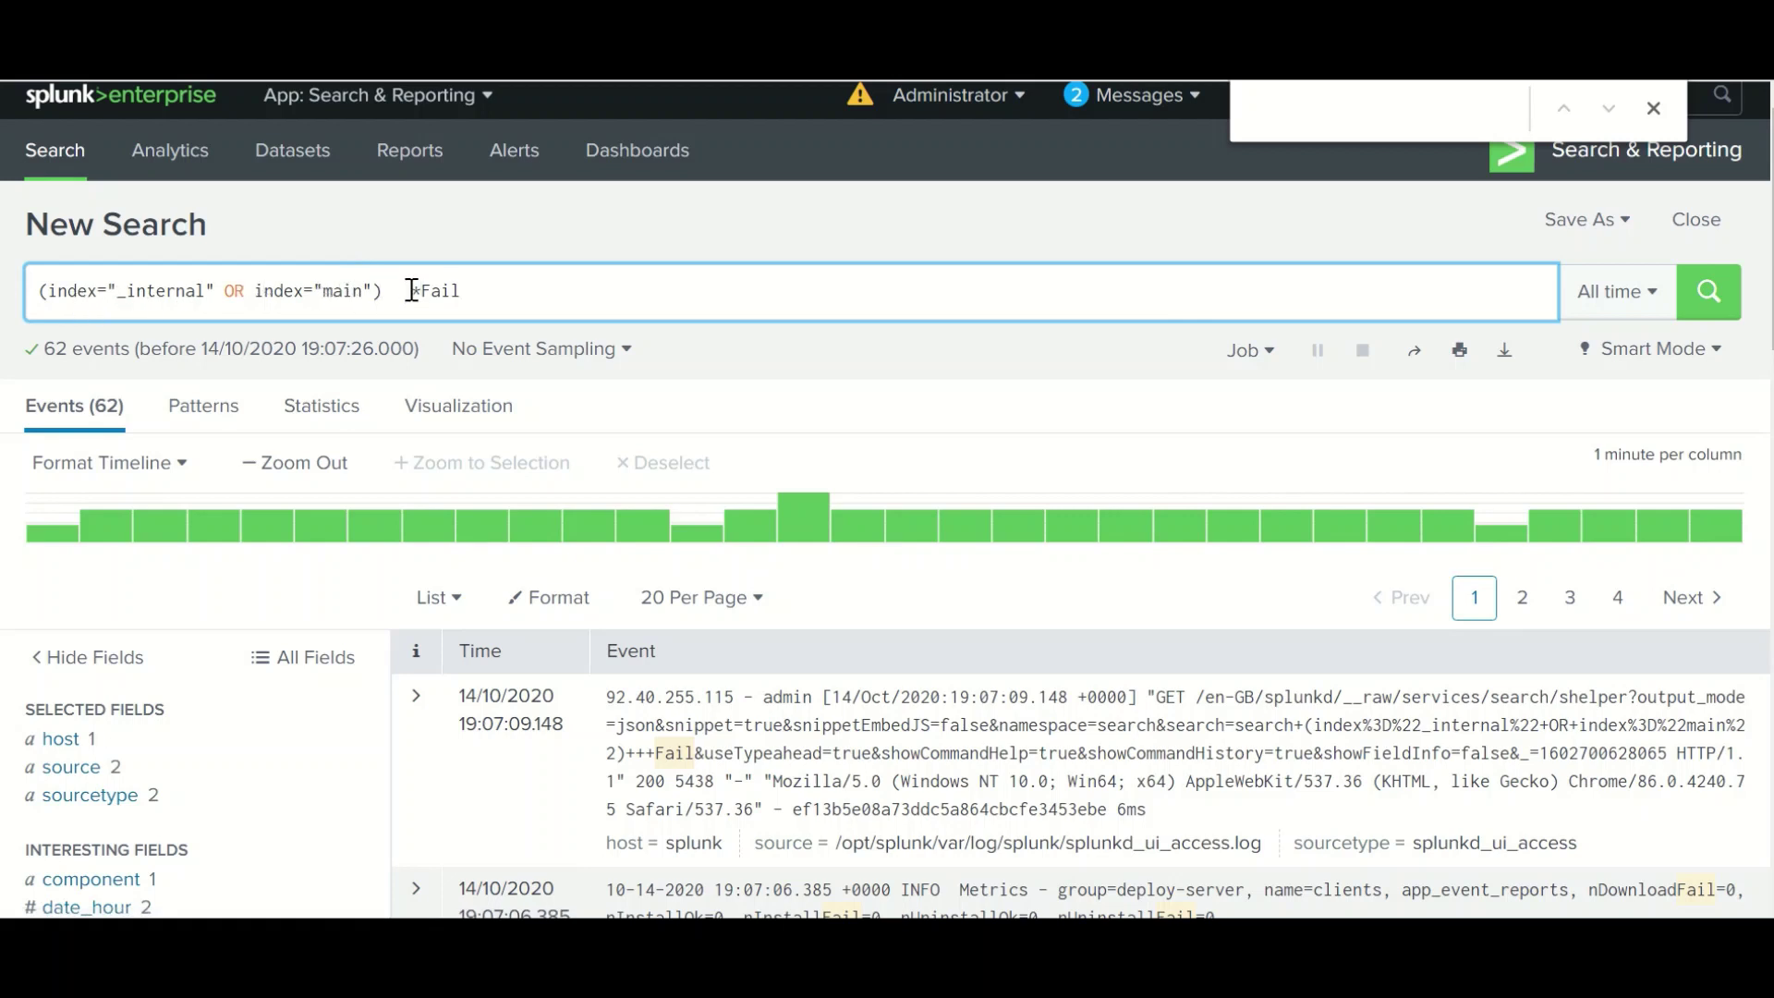
mouse_move(411, 291)
mouse_down()
mouse_move(445, 292)
mouse_move(425, 292)
mouse_up()
key(BackSpace)
click(433, 303)
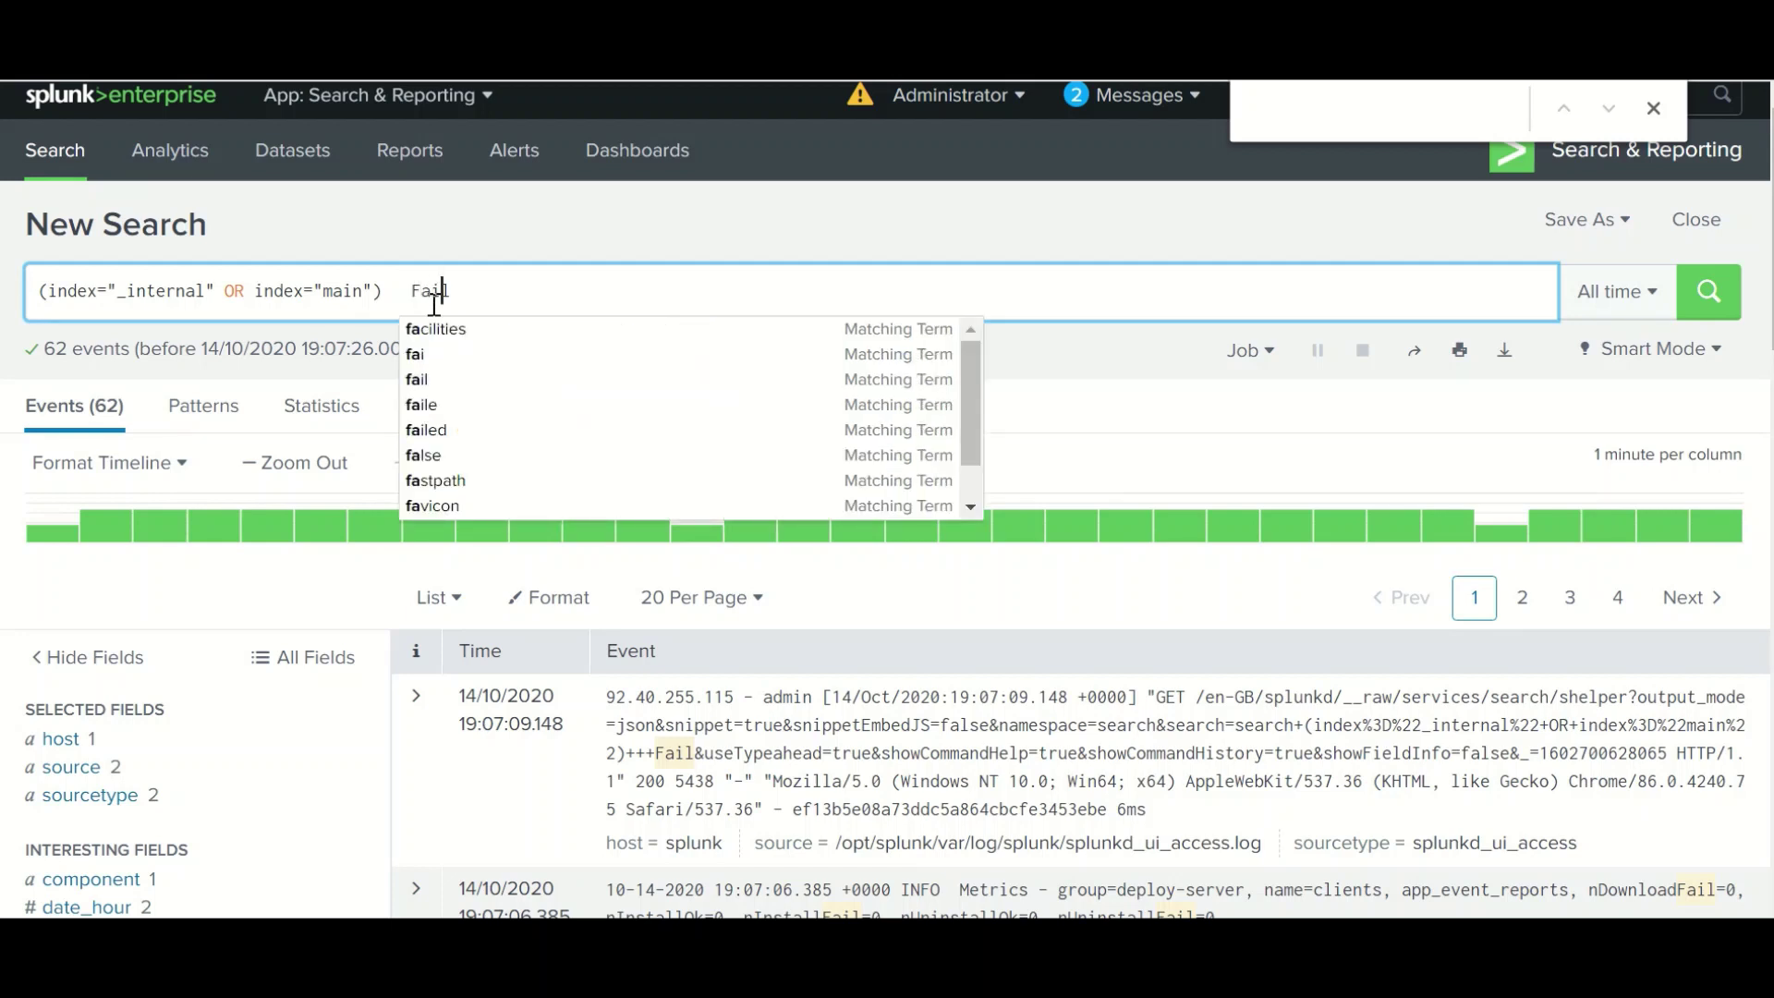
text(*)
key(Return)
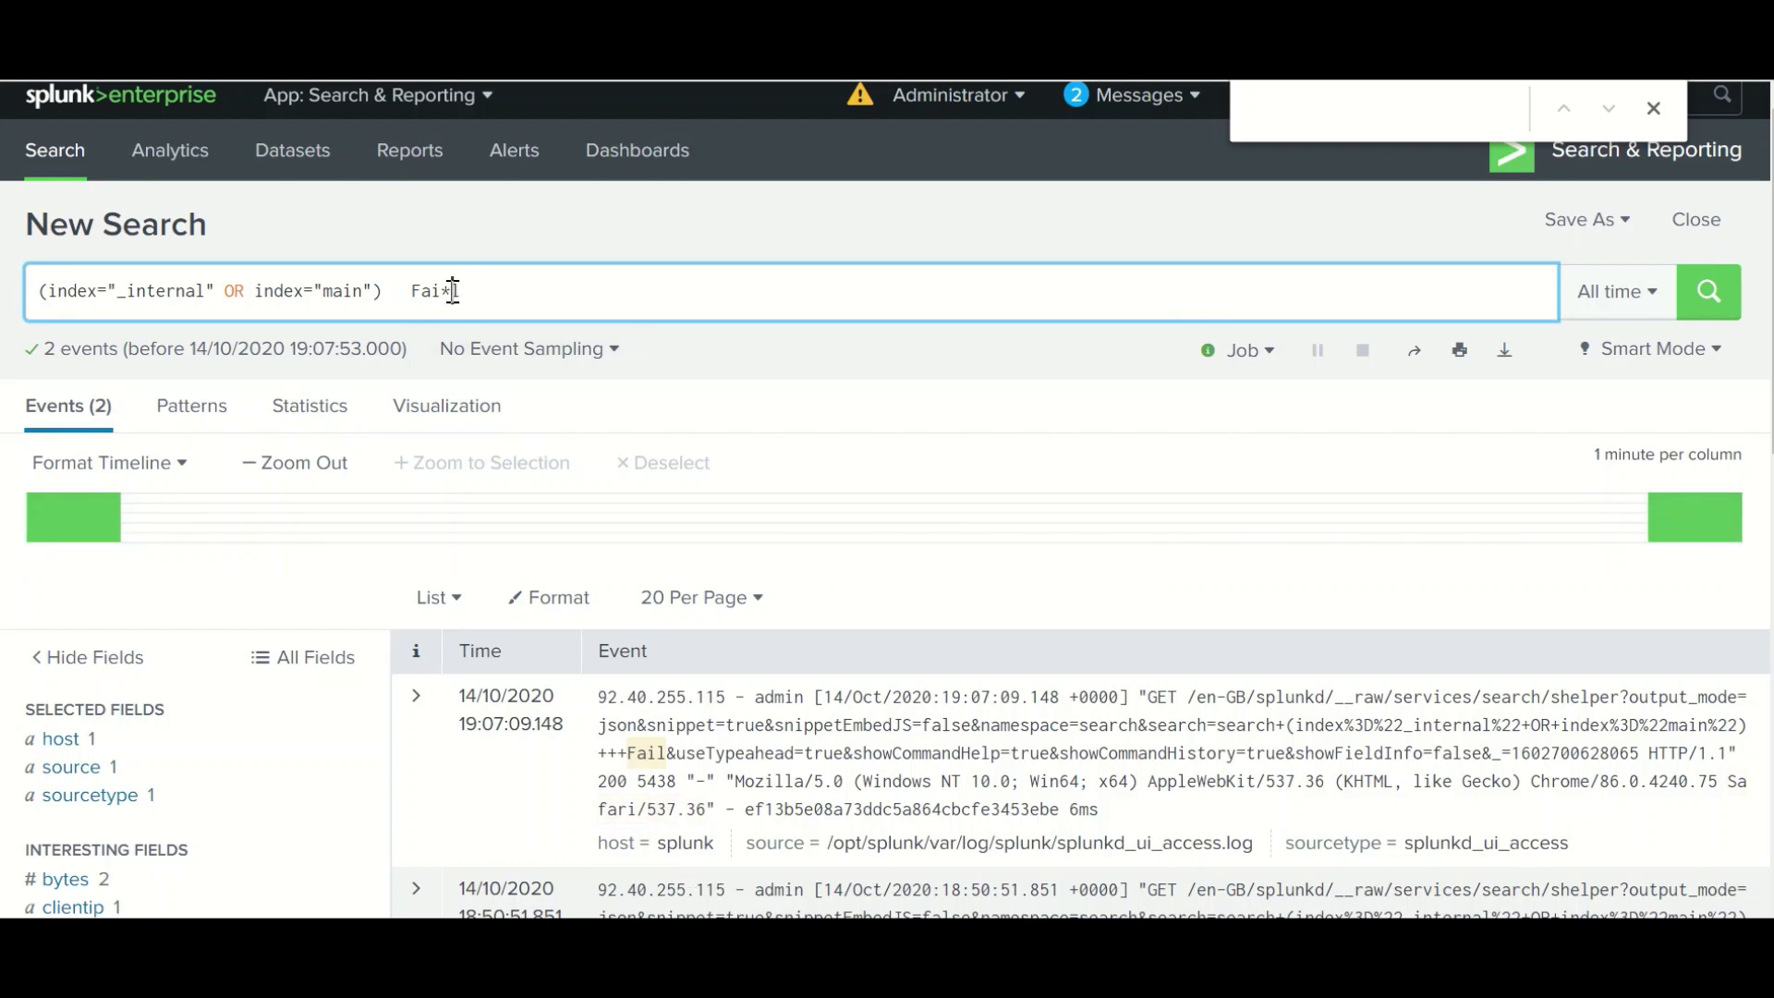
Move the wildcard to the end of the keyword so it reads Fail*, and run the search.
key(BackSpace)
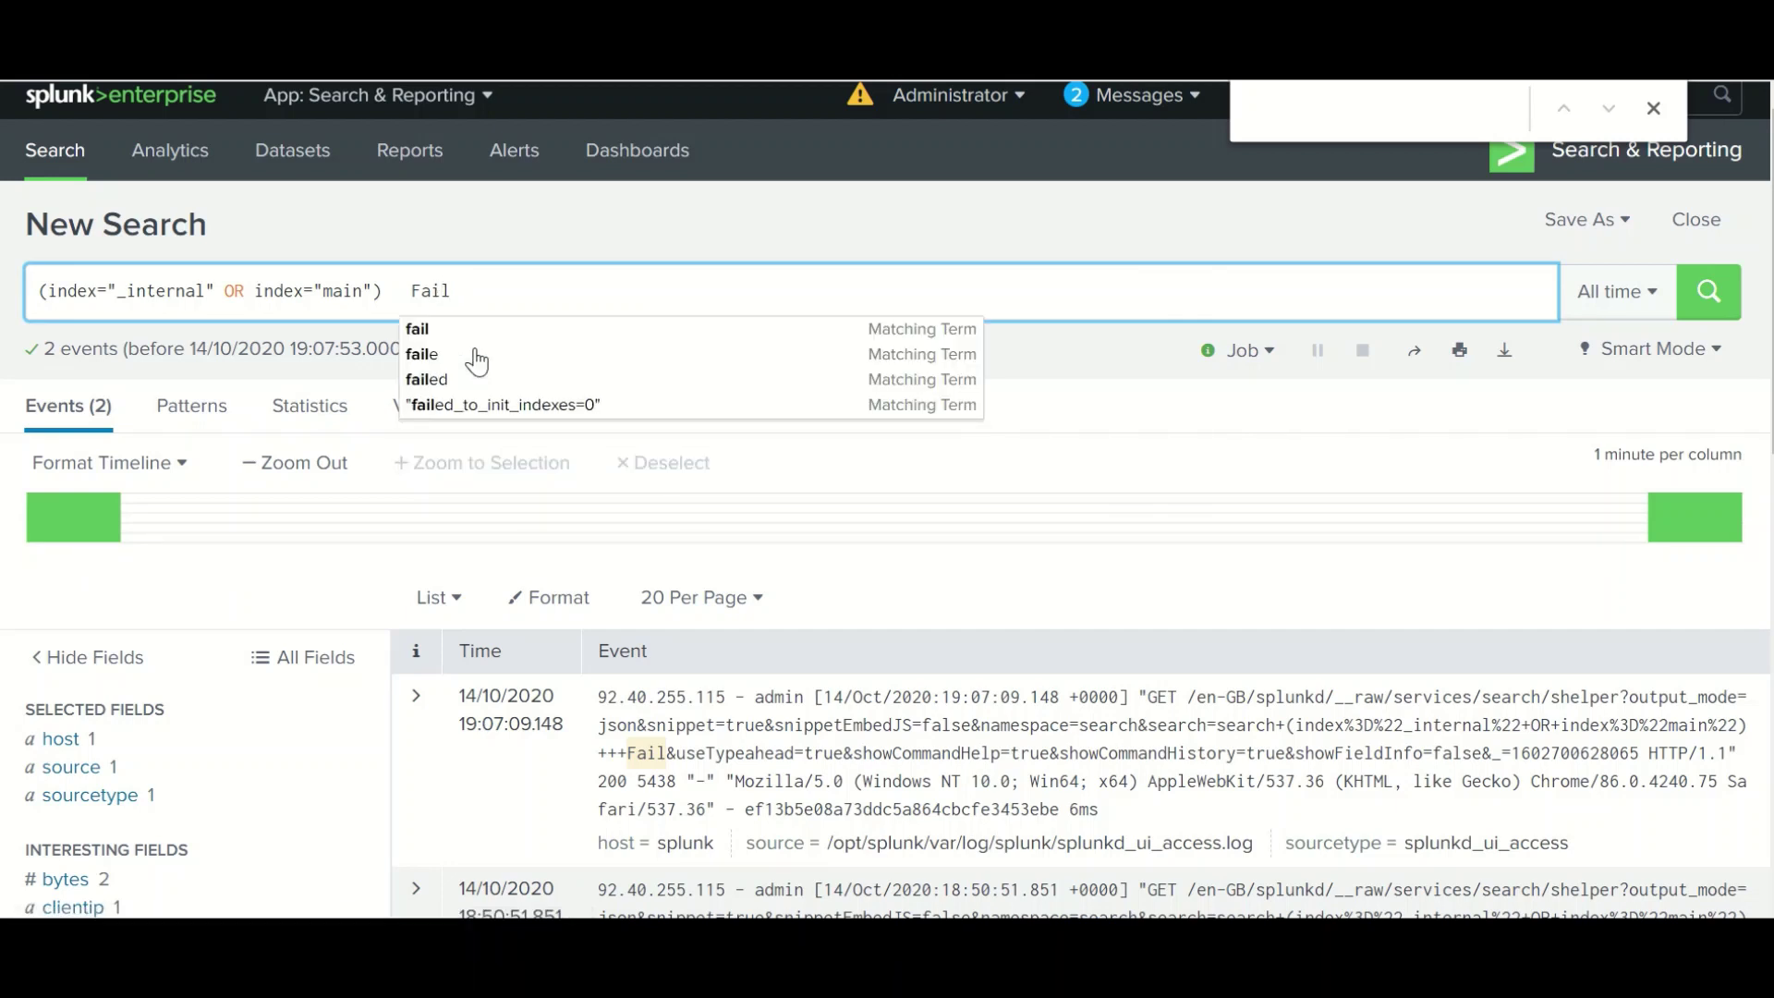
key(Return)
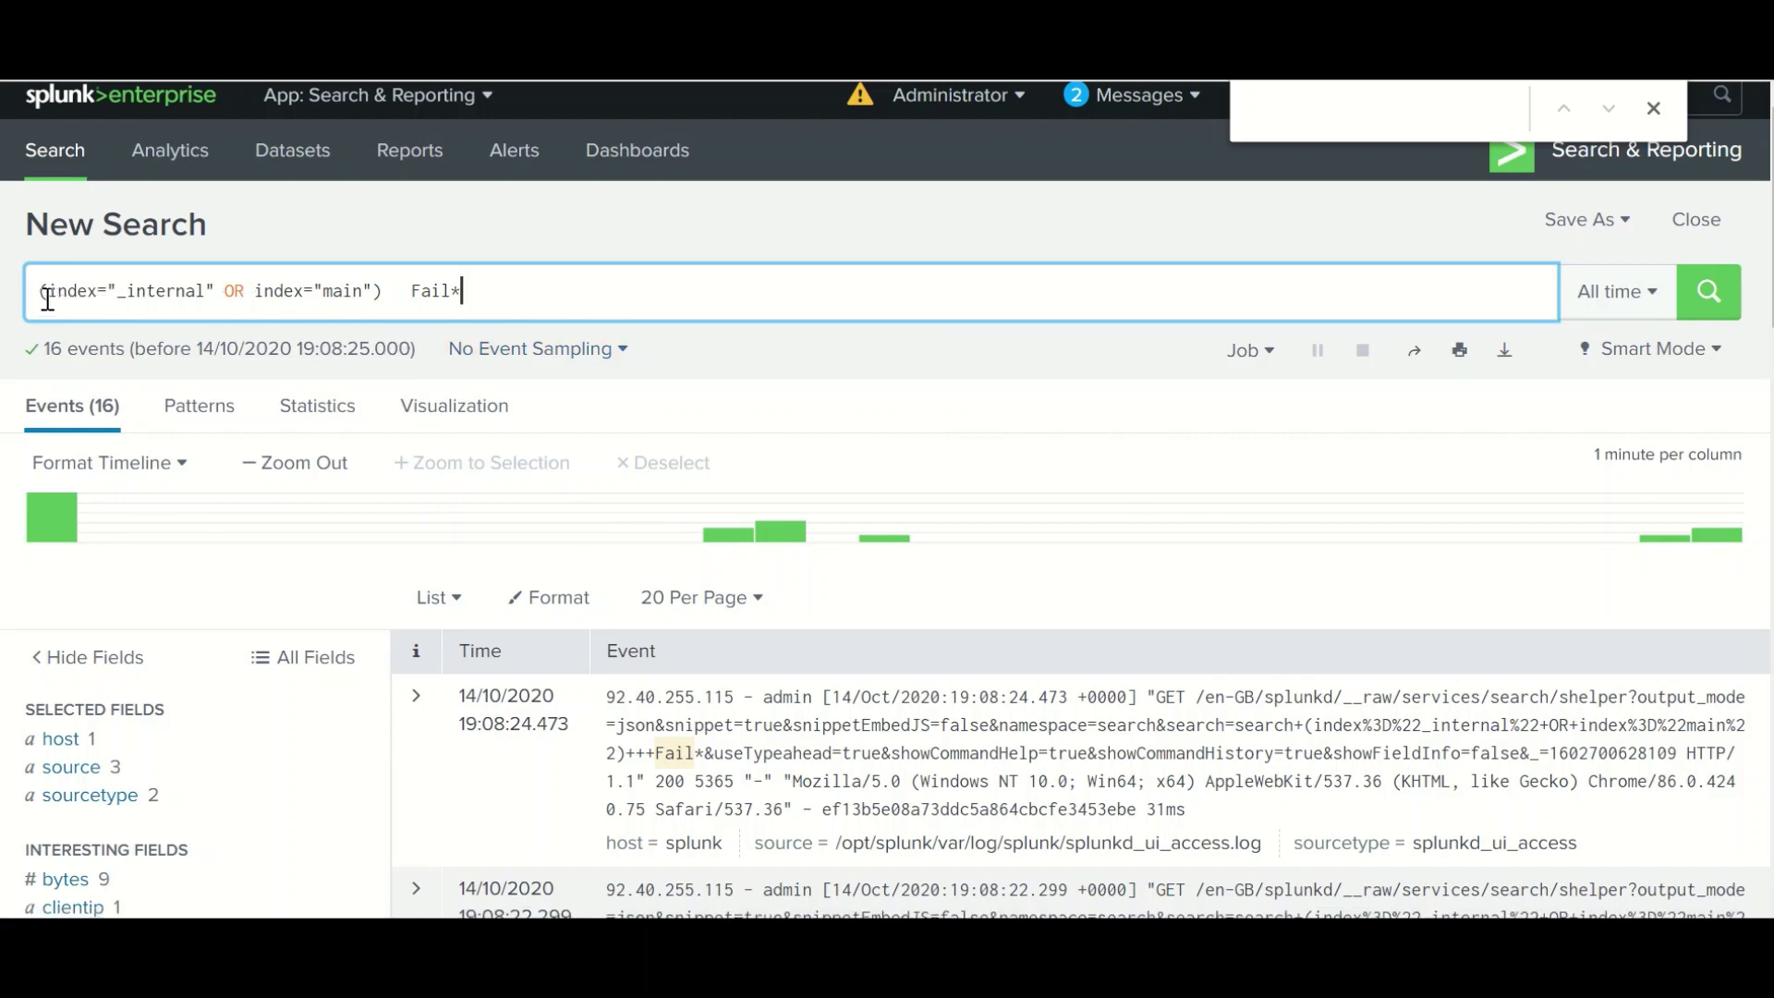
drag(381, 298, 196, 297)
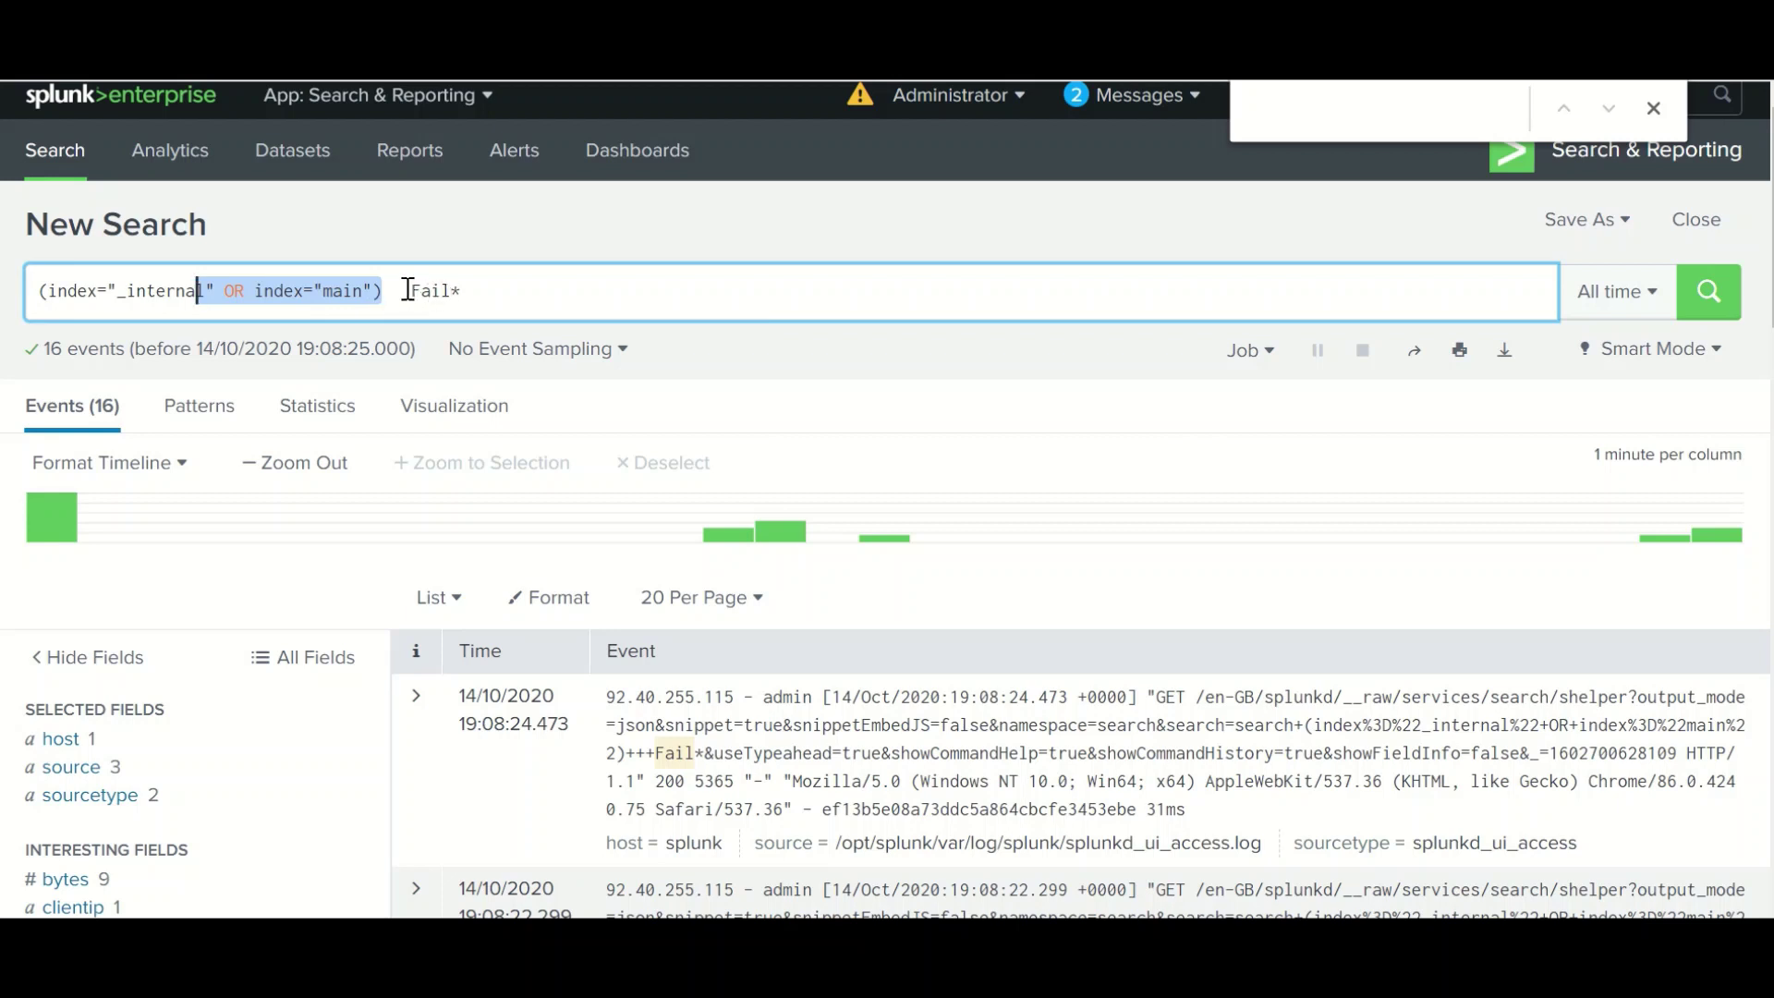
Replace the whole query with index=_* to cover every underscore-prefixed index, and run the search.
click(460, 290)
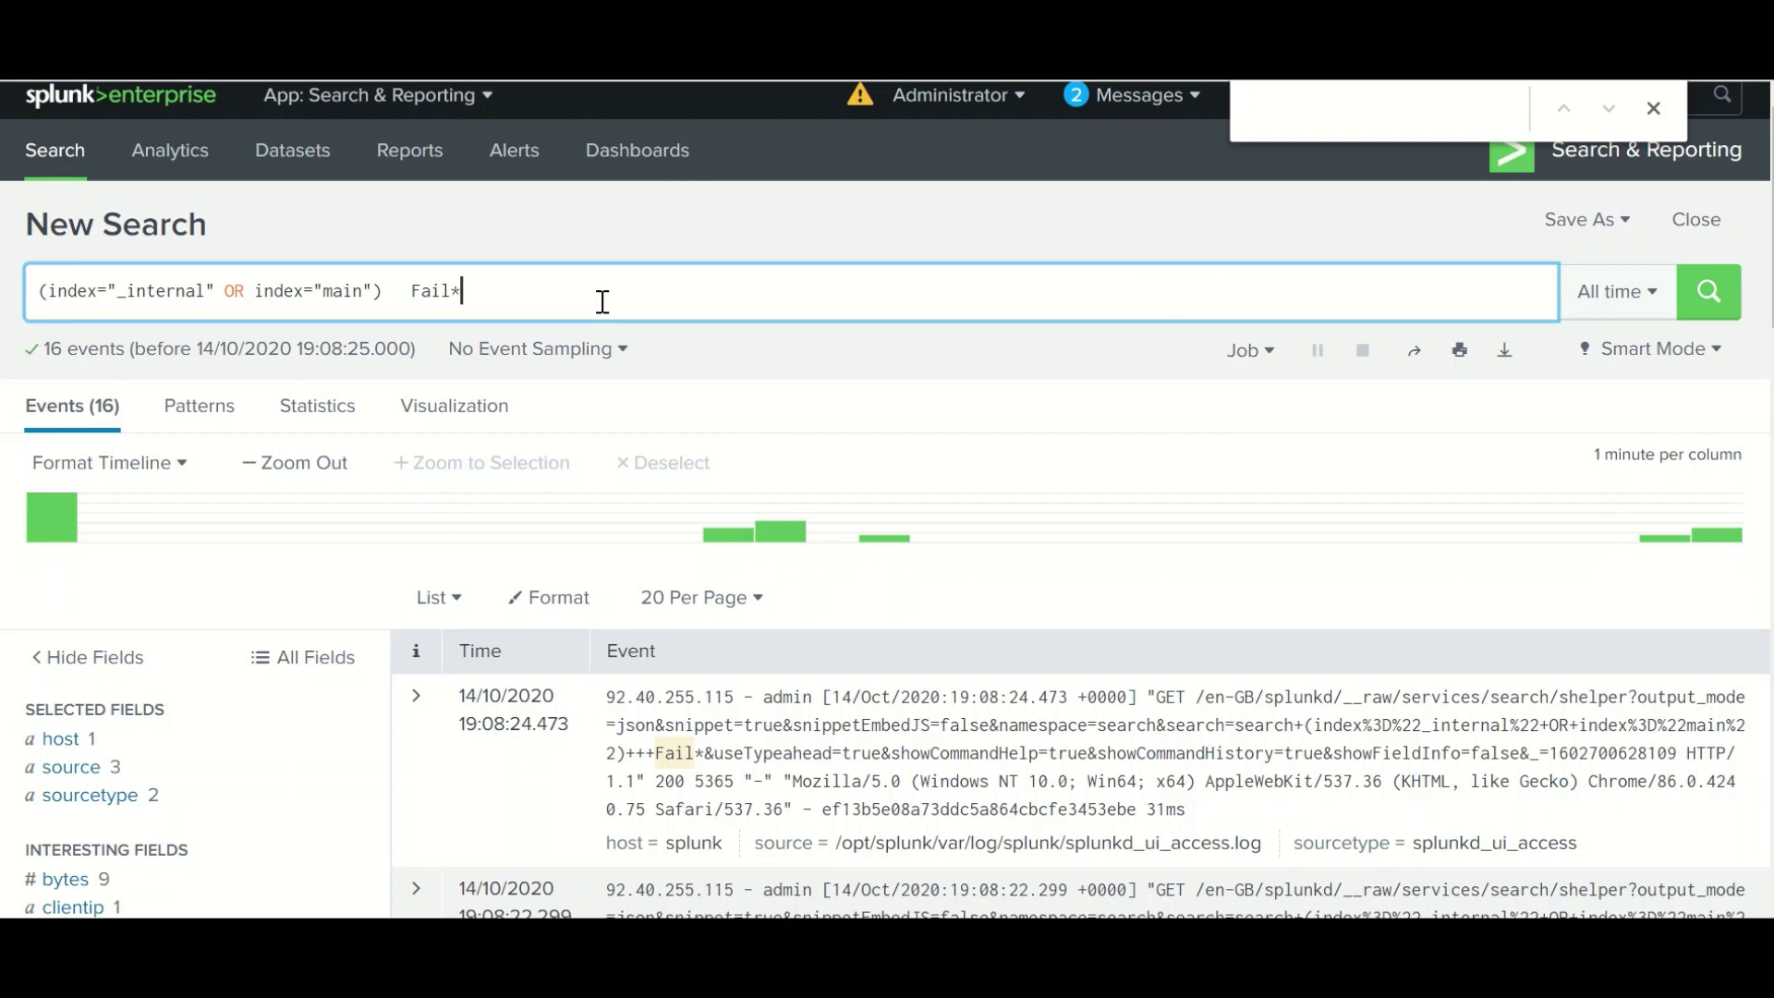
key(BackSpace)
key(BackSpace)
key(BackSpace)
key(BackSpace)
key(BackSpace)
key(BackSpace)
key(BackSpace)
key(BackSpace)
key(BackSpace)
key(BackSpace)
key(BackSpace)
key(BackSpace)
key(BackSpace)
key(BackSpace)
key(BackSpace)
key(BackSpace)
key(BackSpace)
key(BackSpace)
key(BackSpace)
key(BackSpace)
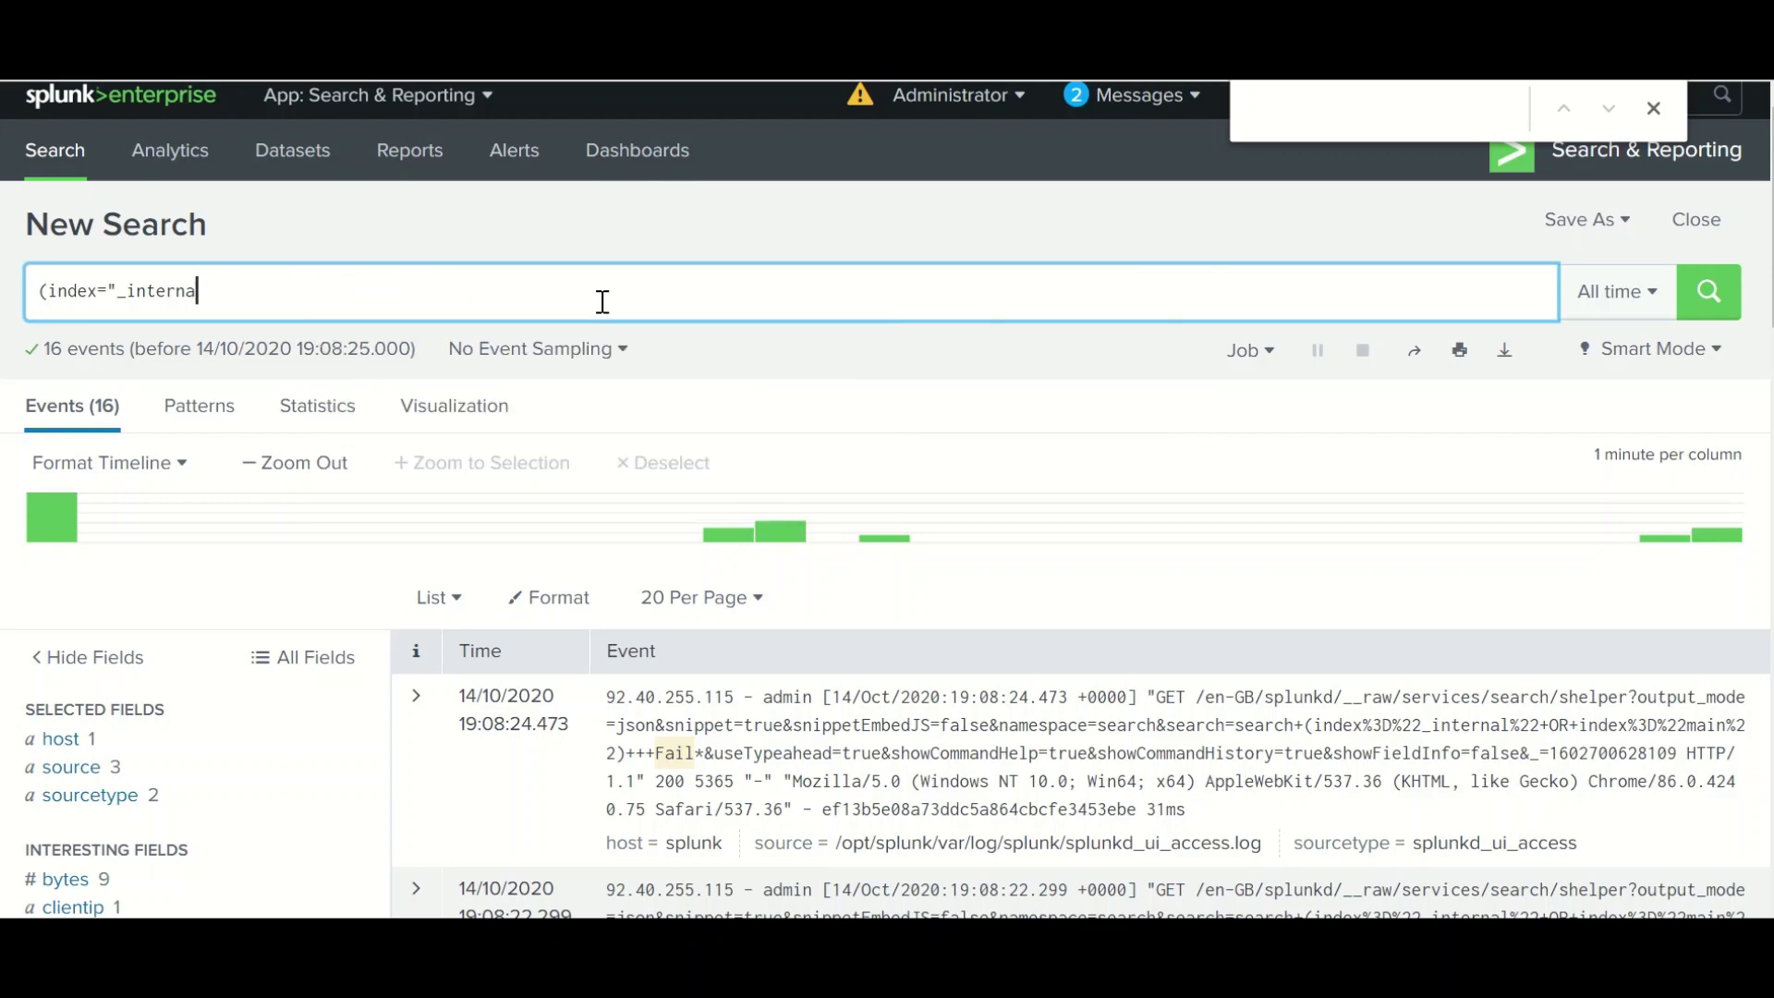
key(BackSpace)
key(BackSpace)
key(BackSpace)
key(BackSpace)
key(BackSpace)
key(BackSpace)
key(BackSpace)
key(ctrl+a)
text(index=_*)
key(Return)
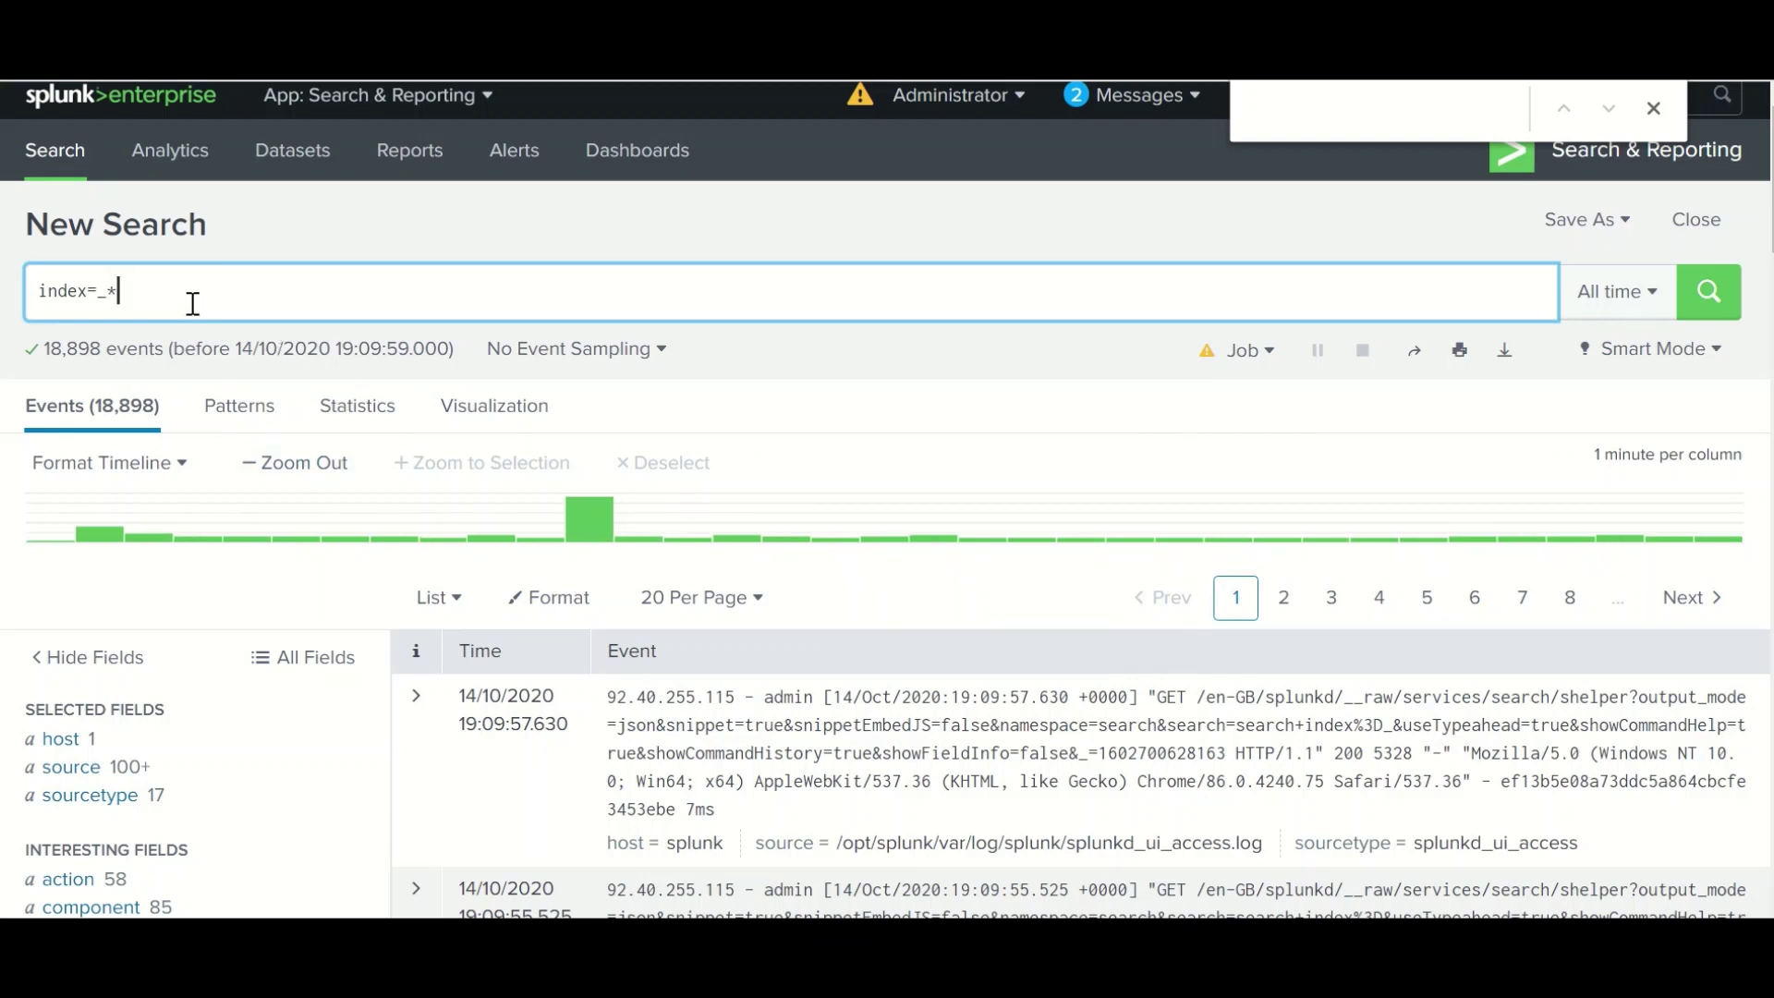
Change the query to index="_internal" OR index="_introspection", using the suggested index names.
click(108, 293)
key(Delete)
text(in)
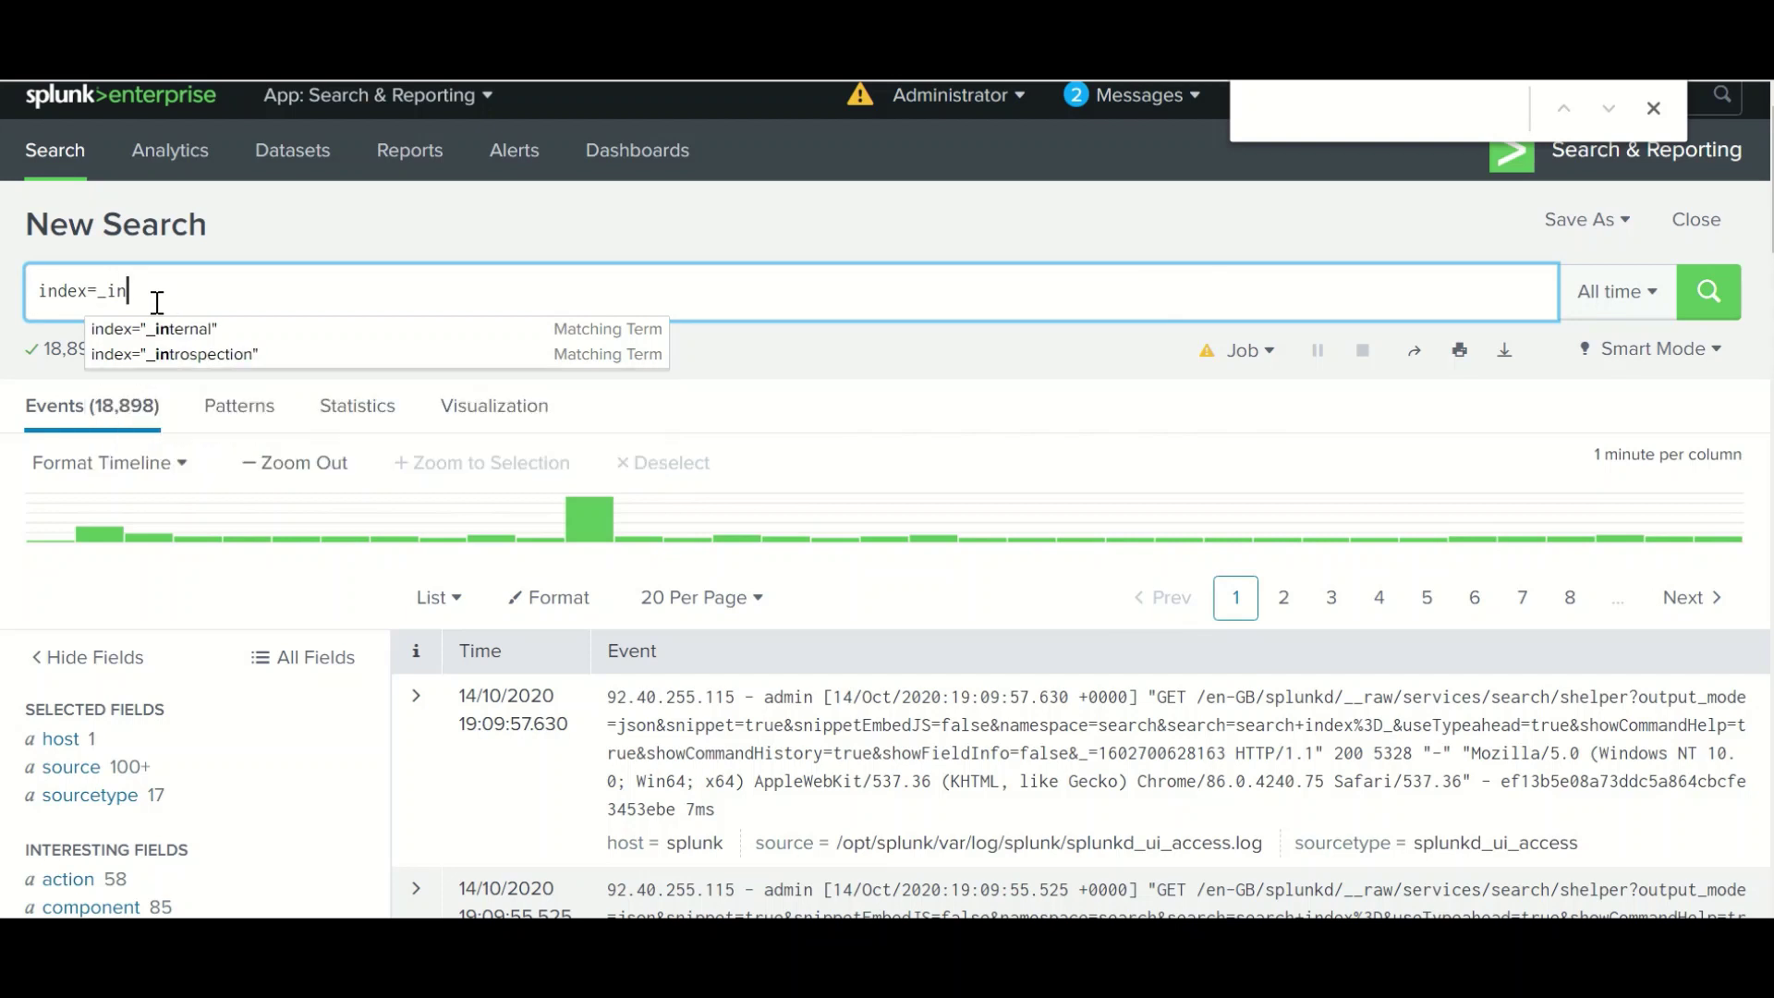
key(Tab)
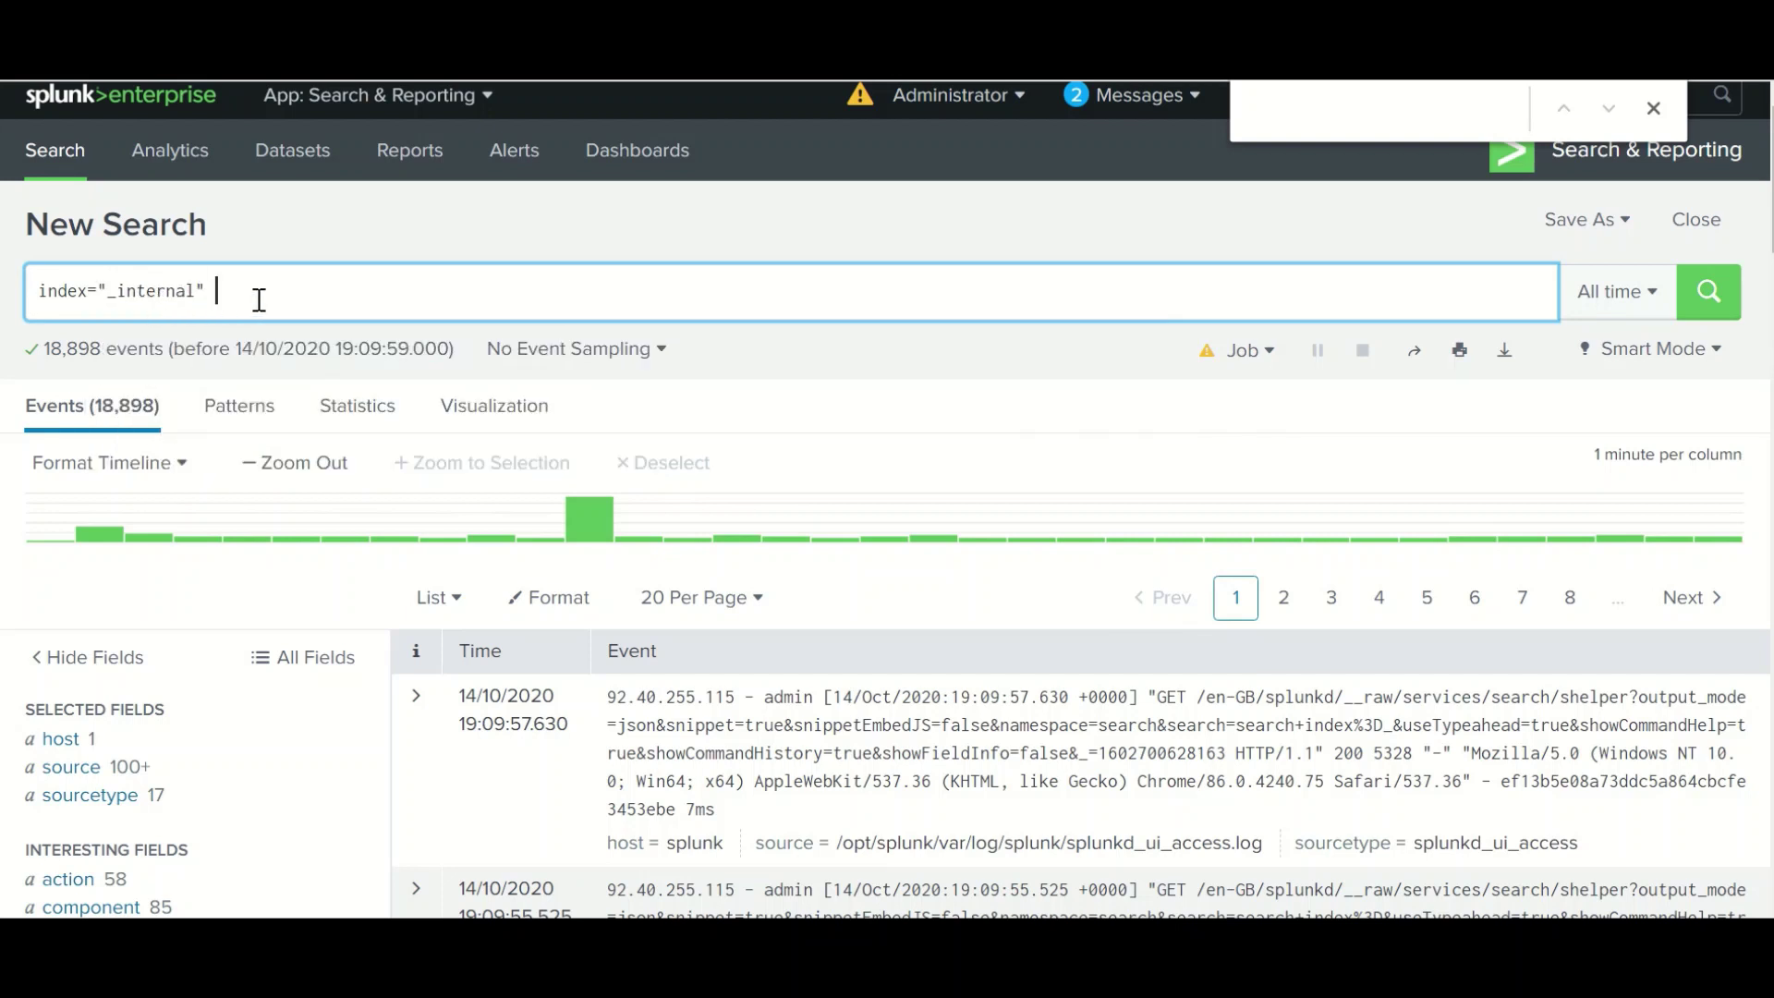
text(OR )
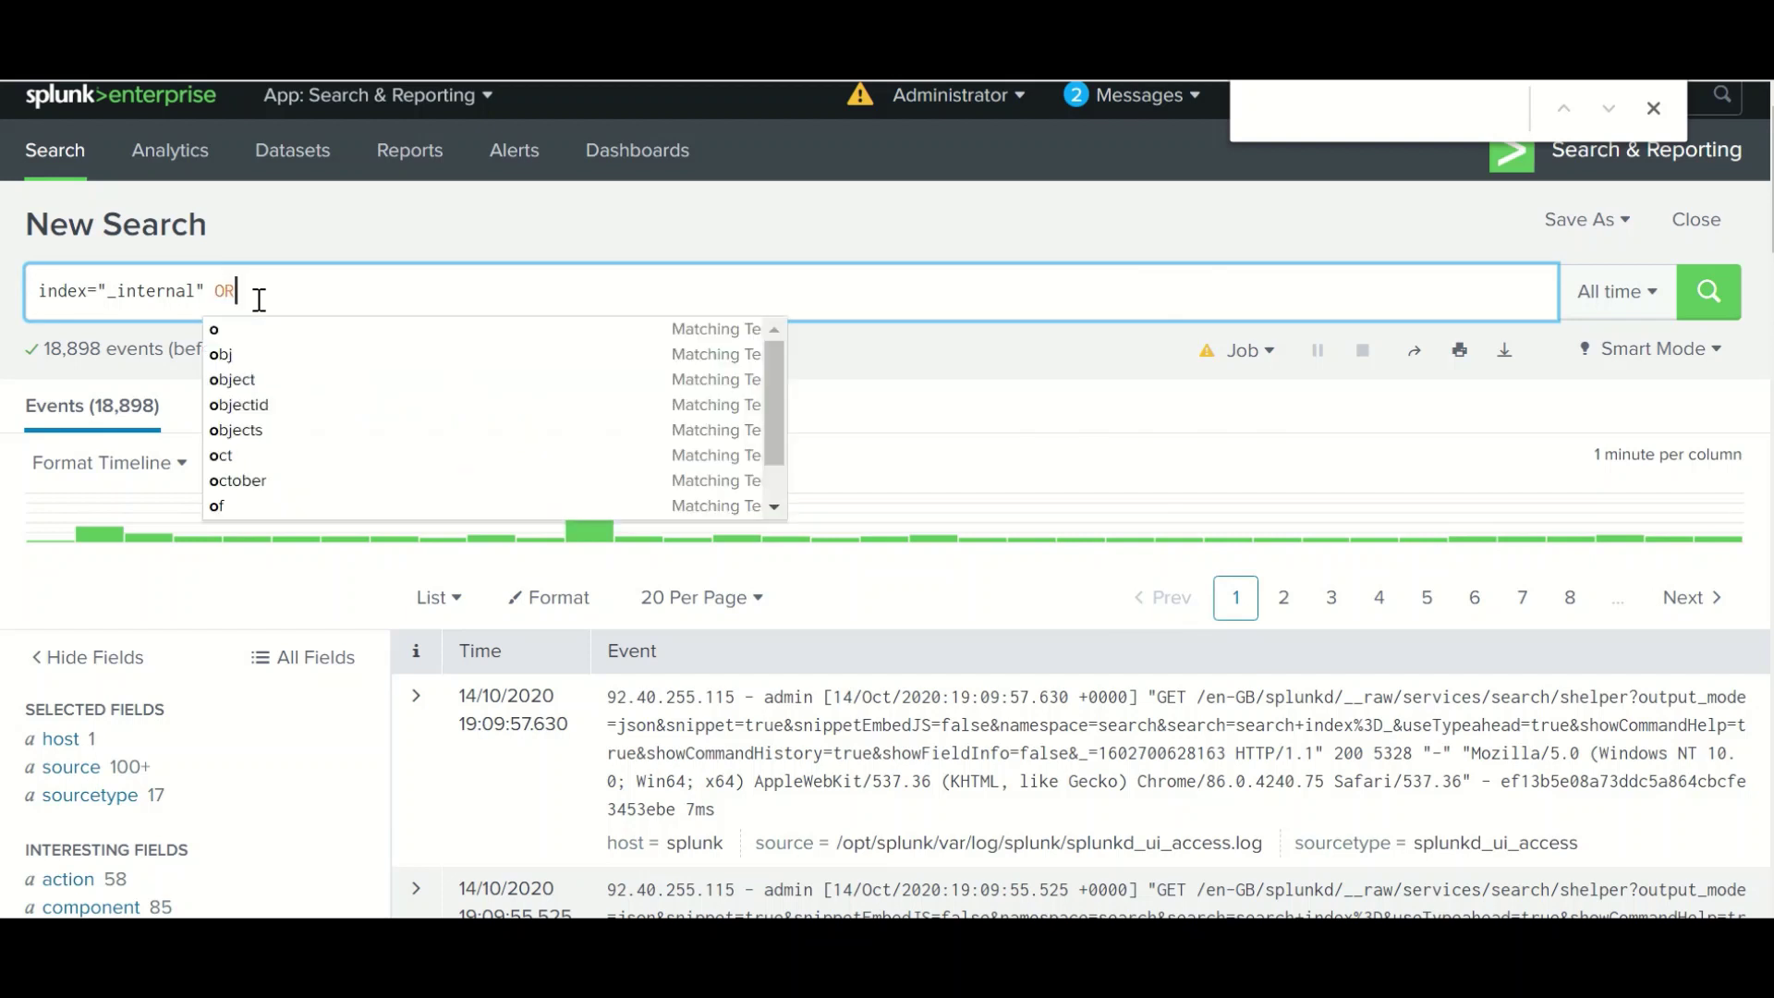
text(index)
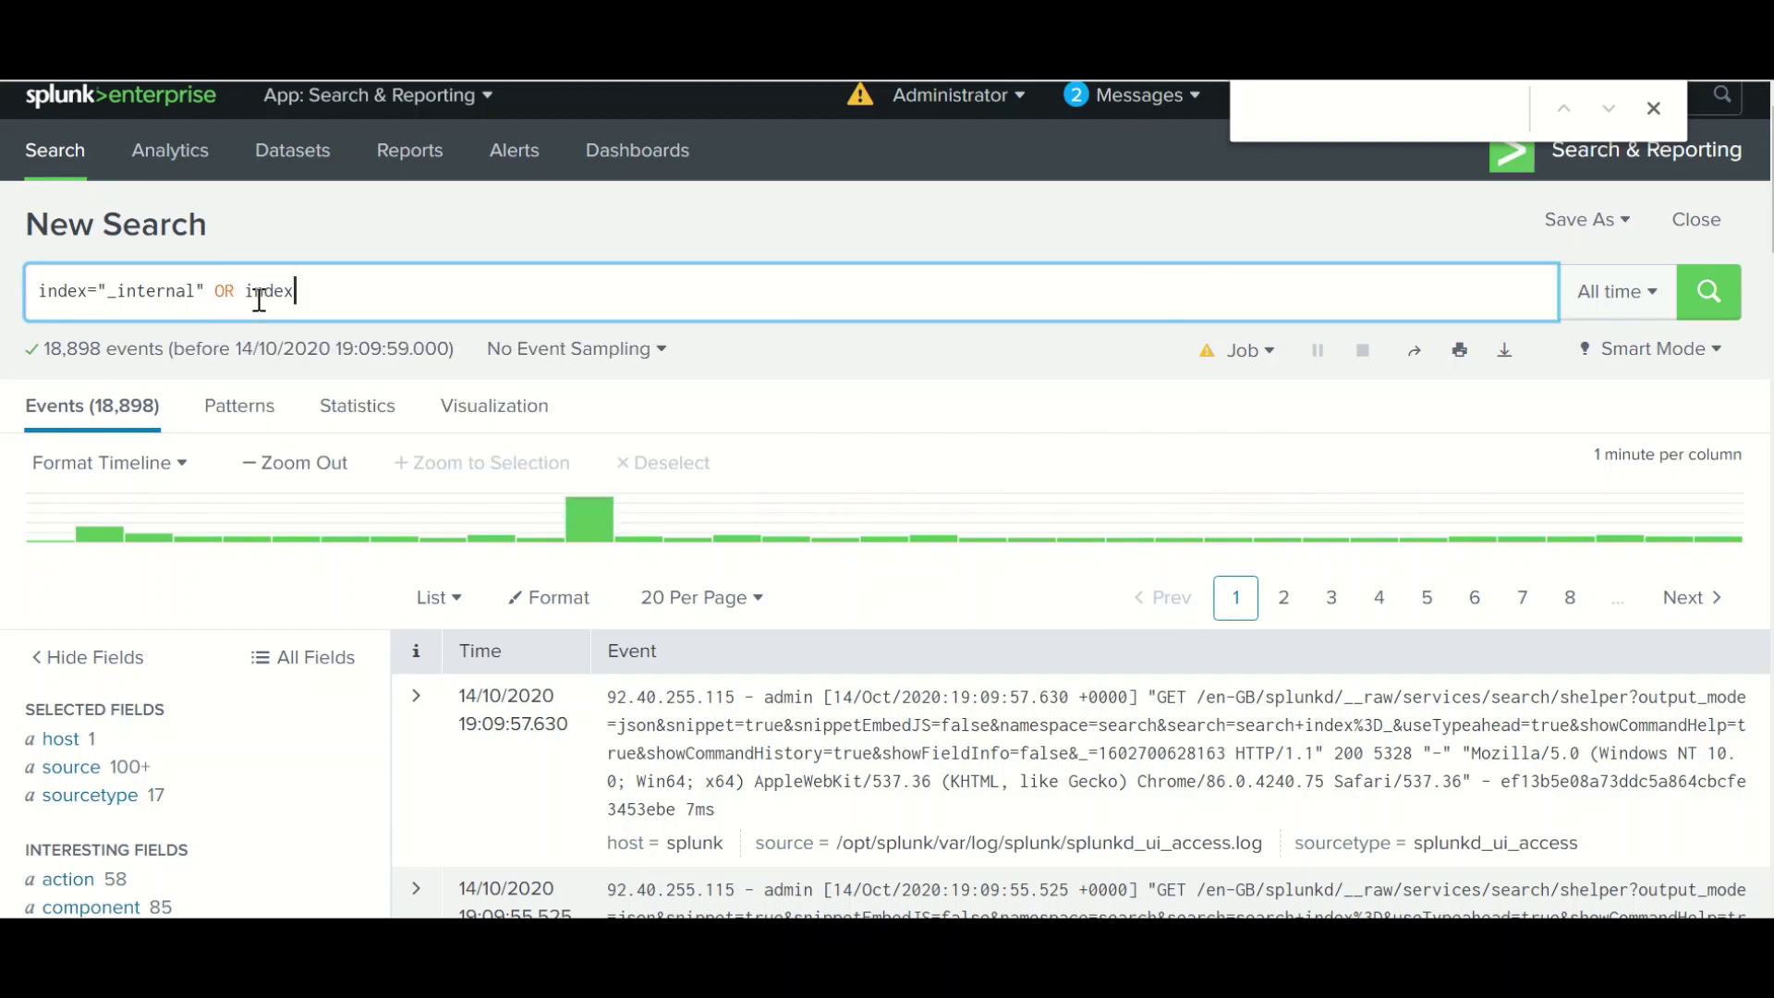
text(=_)
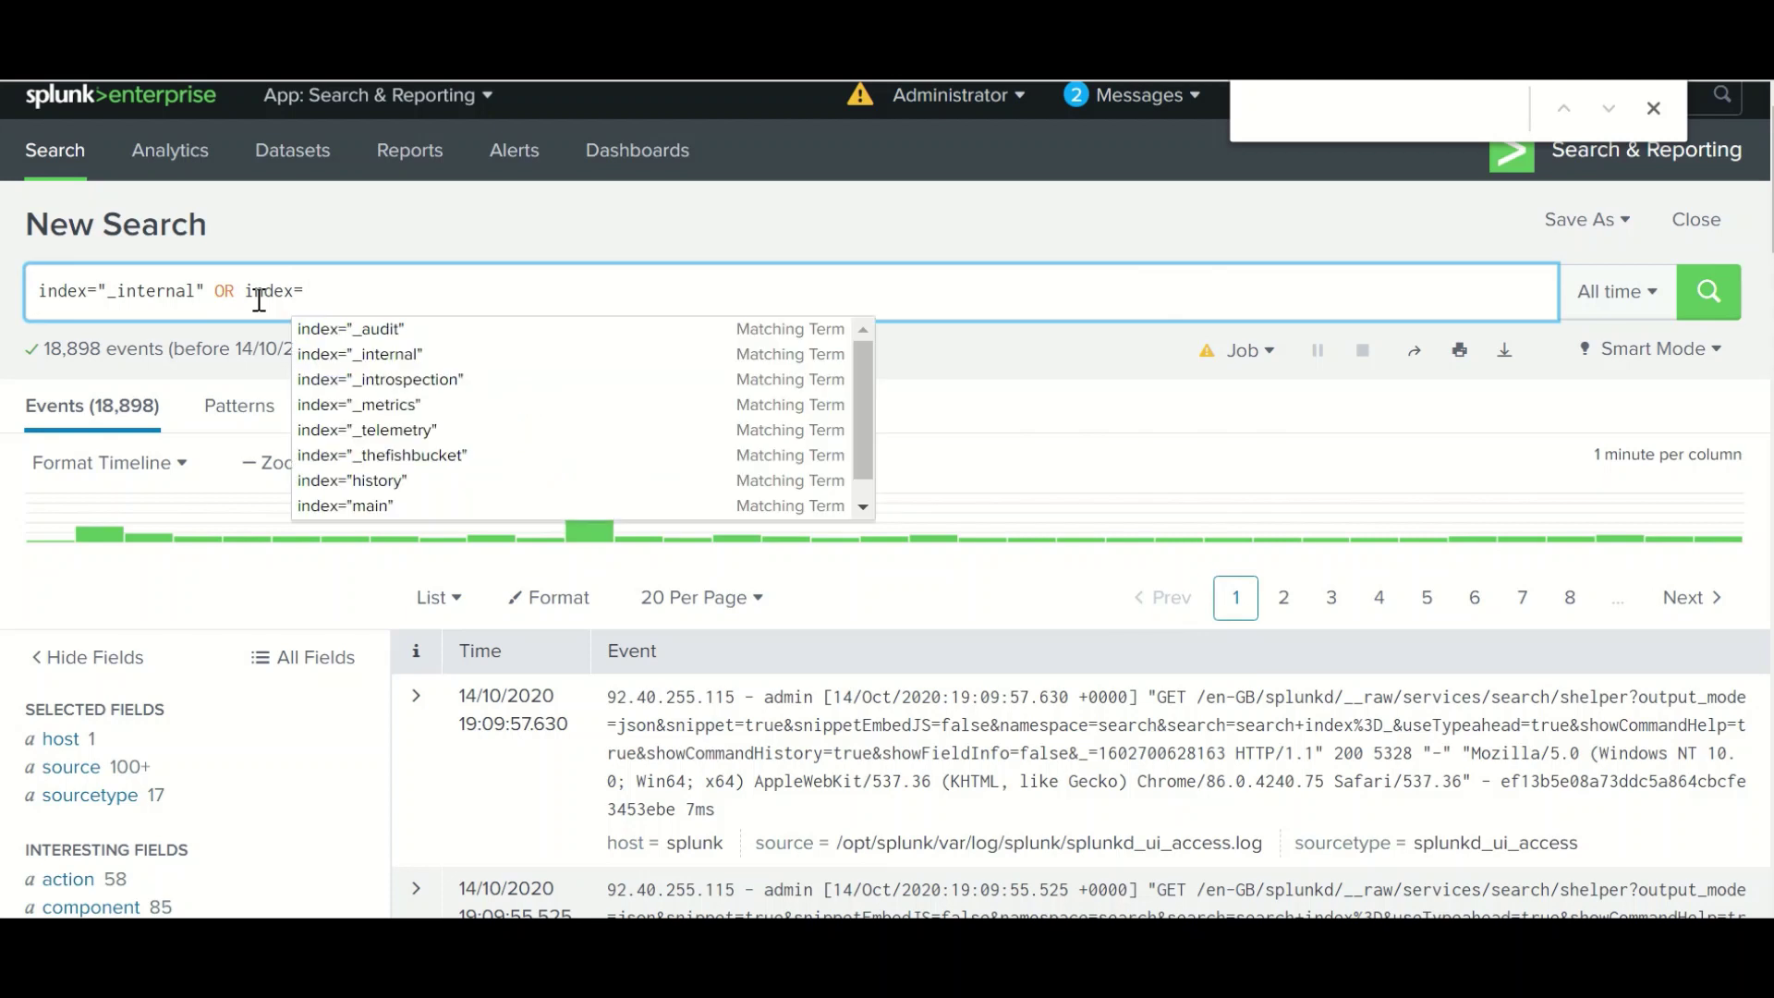
key(Down)
key(Down)
key(Down)
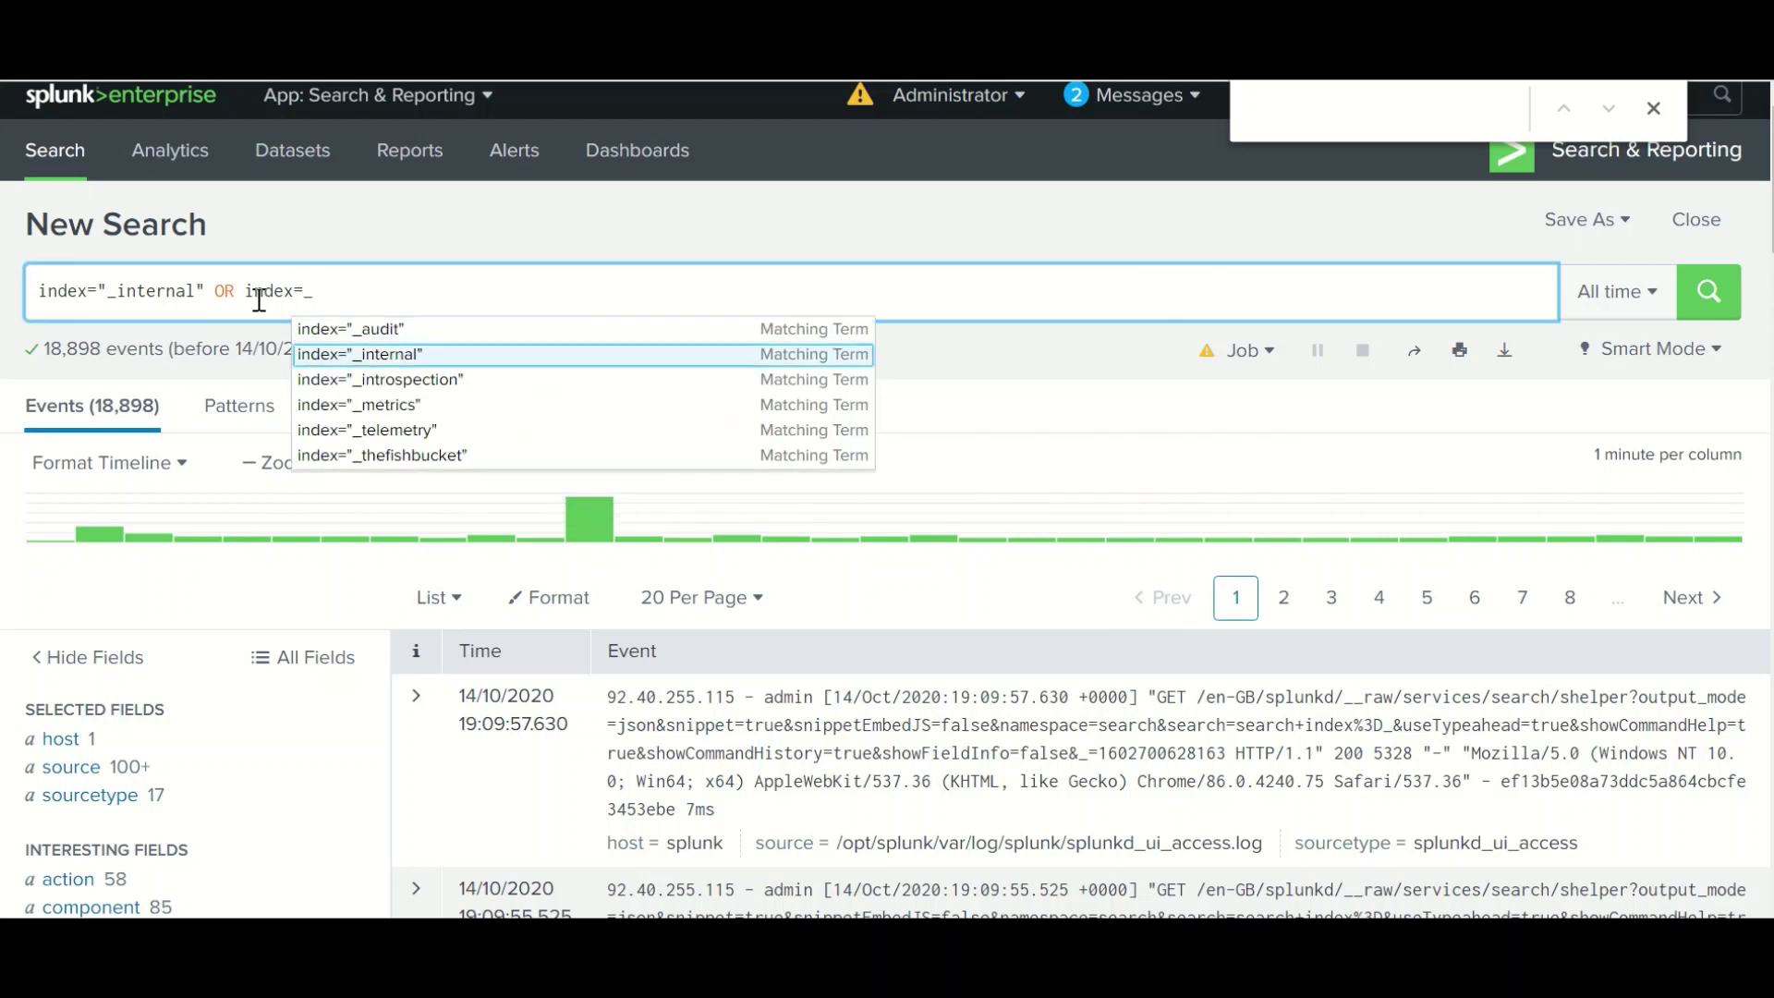
key(Return)
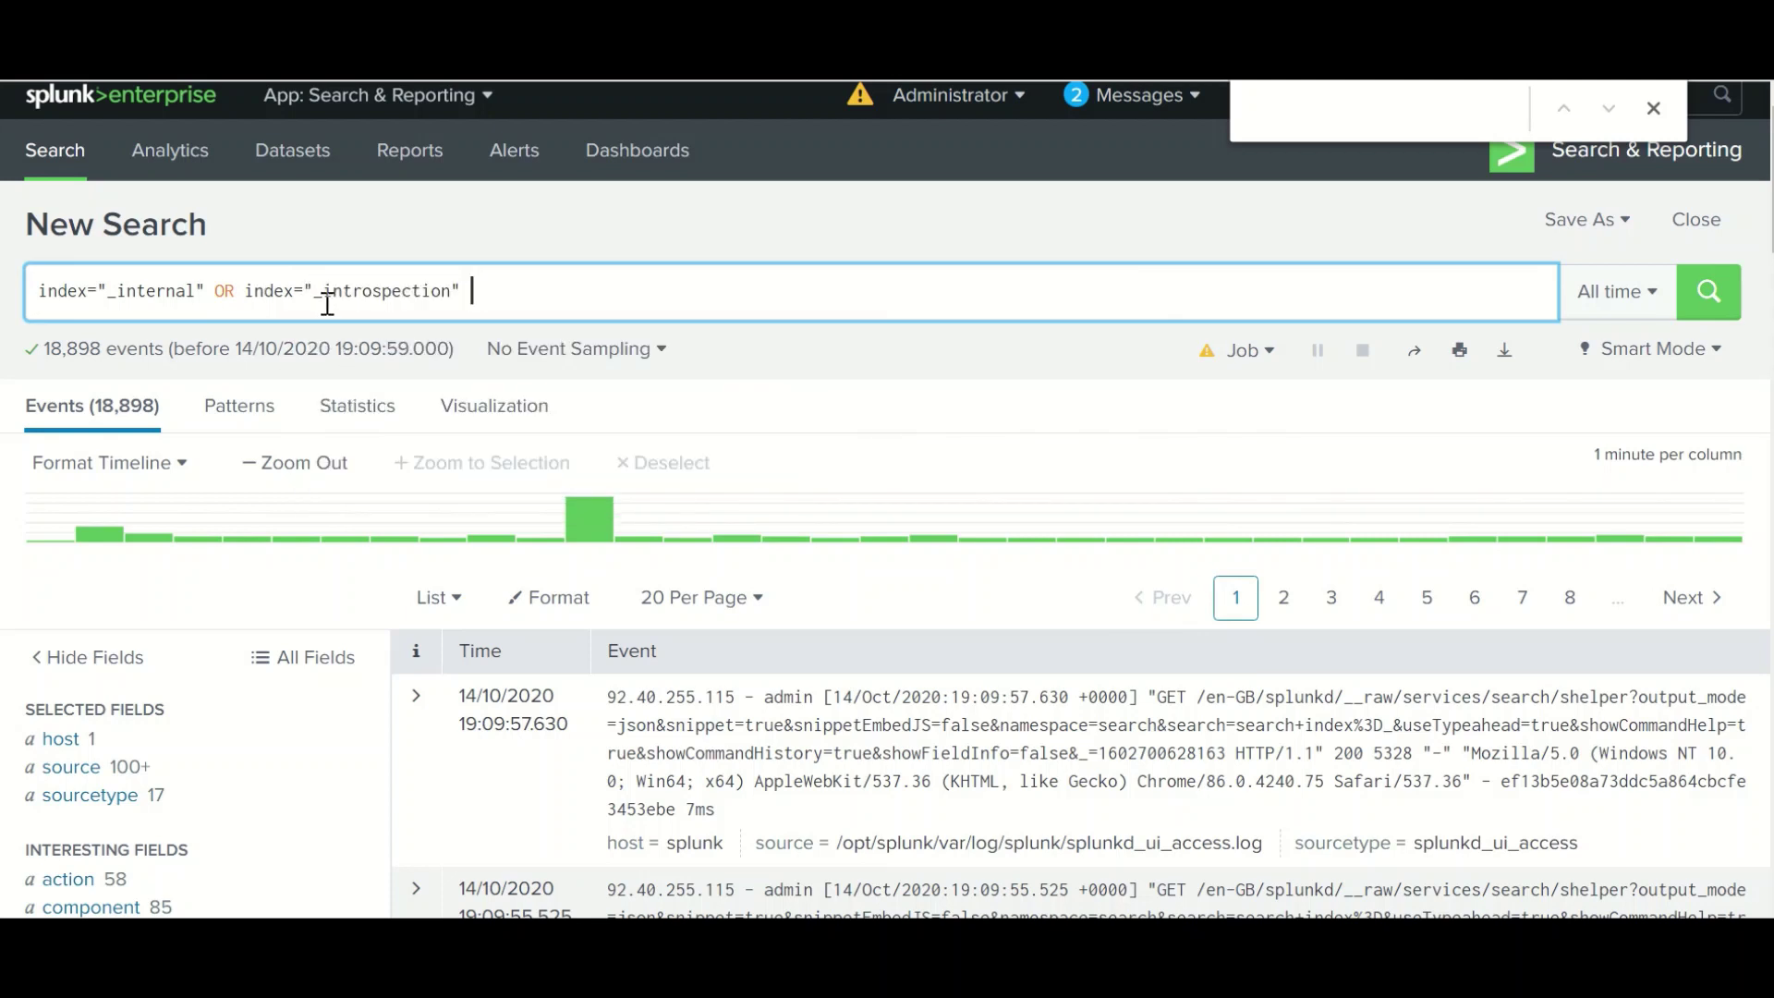
Enclose the two OR-combined index conditions in parentheses and run the search.
text())
click(43, 289)
text(()
key(Return)
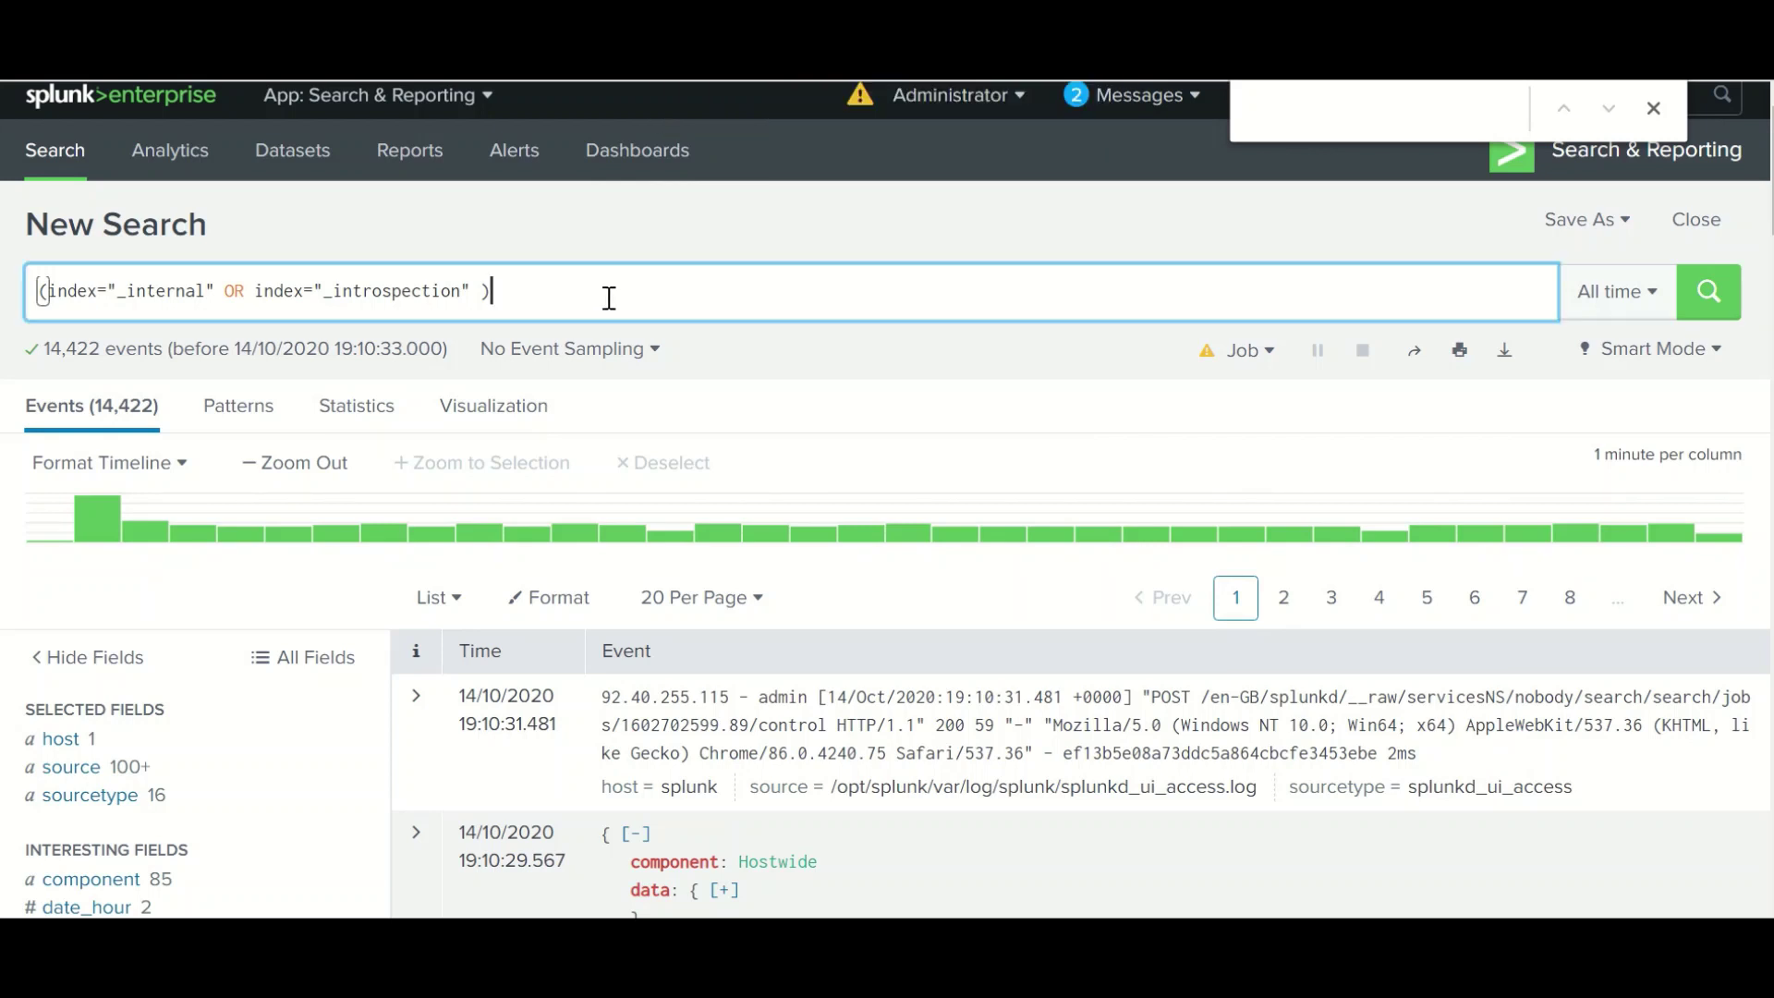
Reduce the query to index="_internal" without parentheses, add the keyword fail, and run the search.
drag(495, 290, 229, 287)
key(BackSpace)
click(44, 291)
key(BackSpace)
click(245, 290)
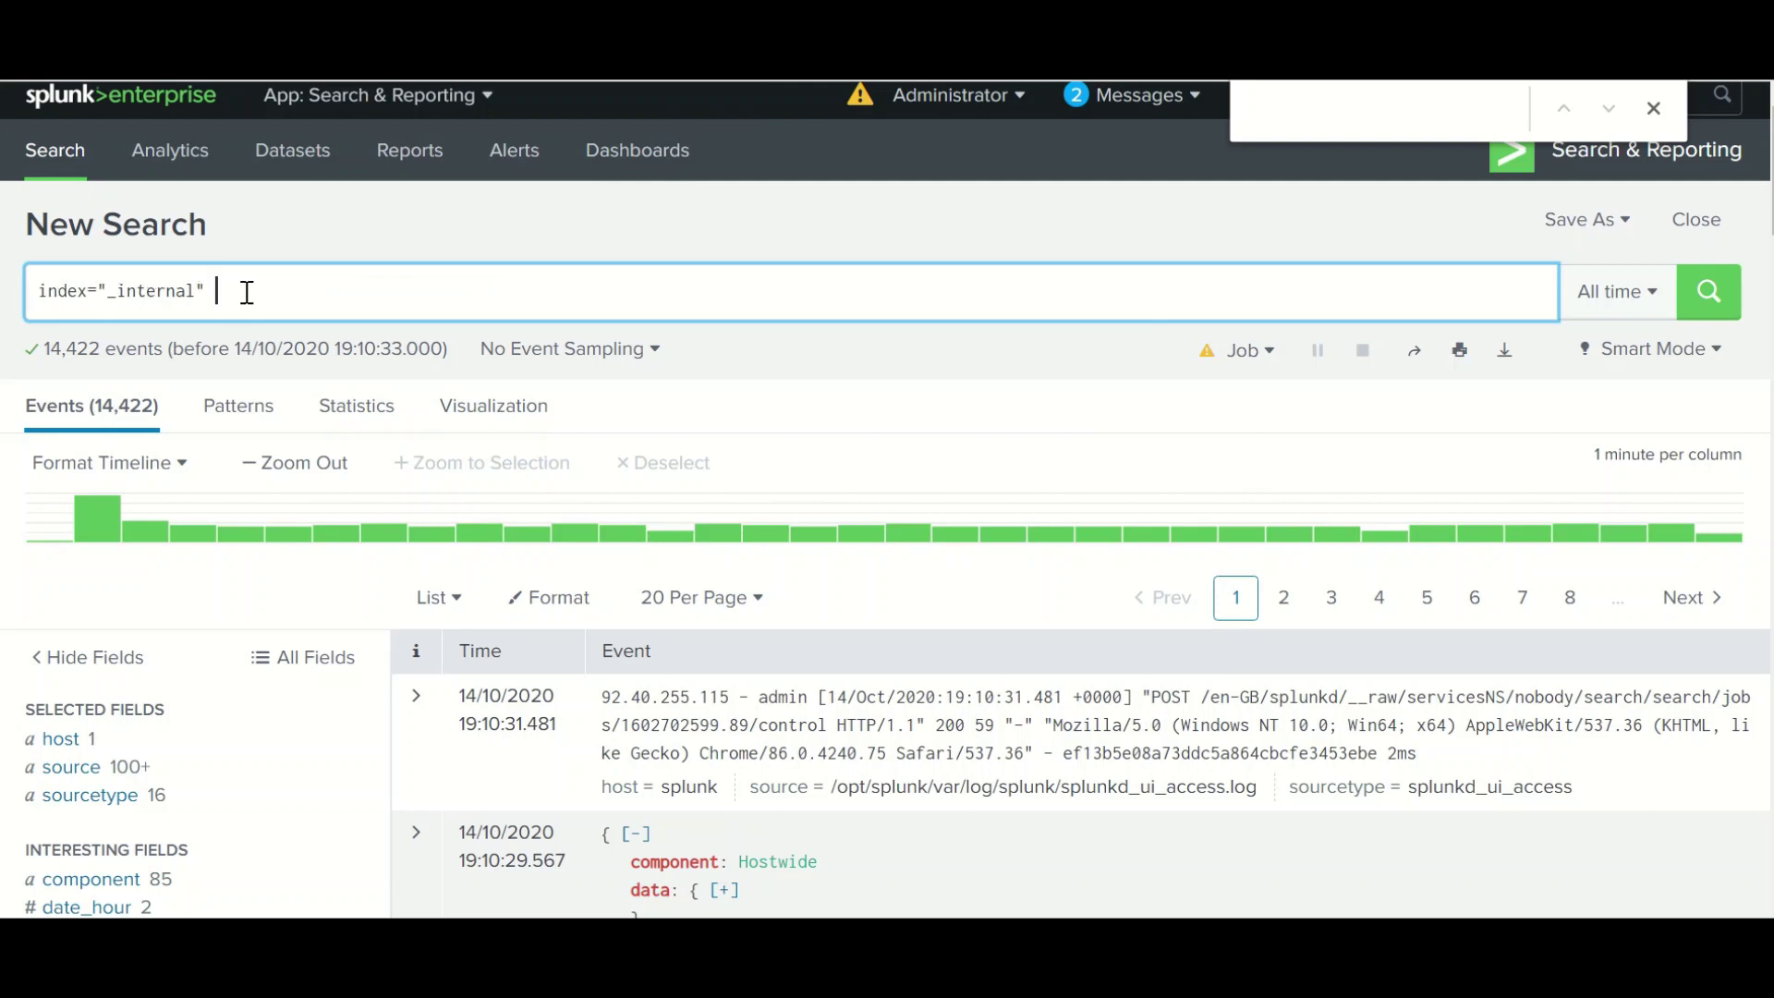
text(faile)
key(BackSpace)
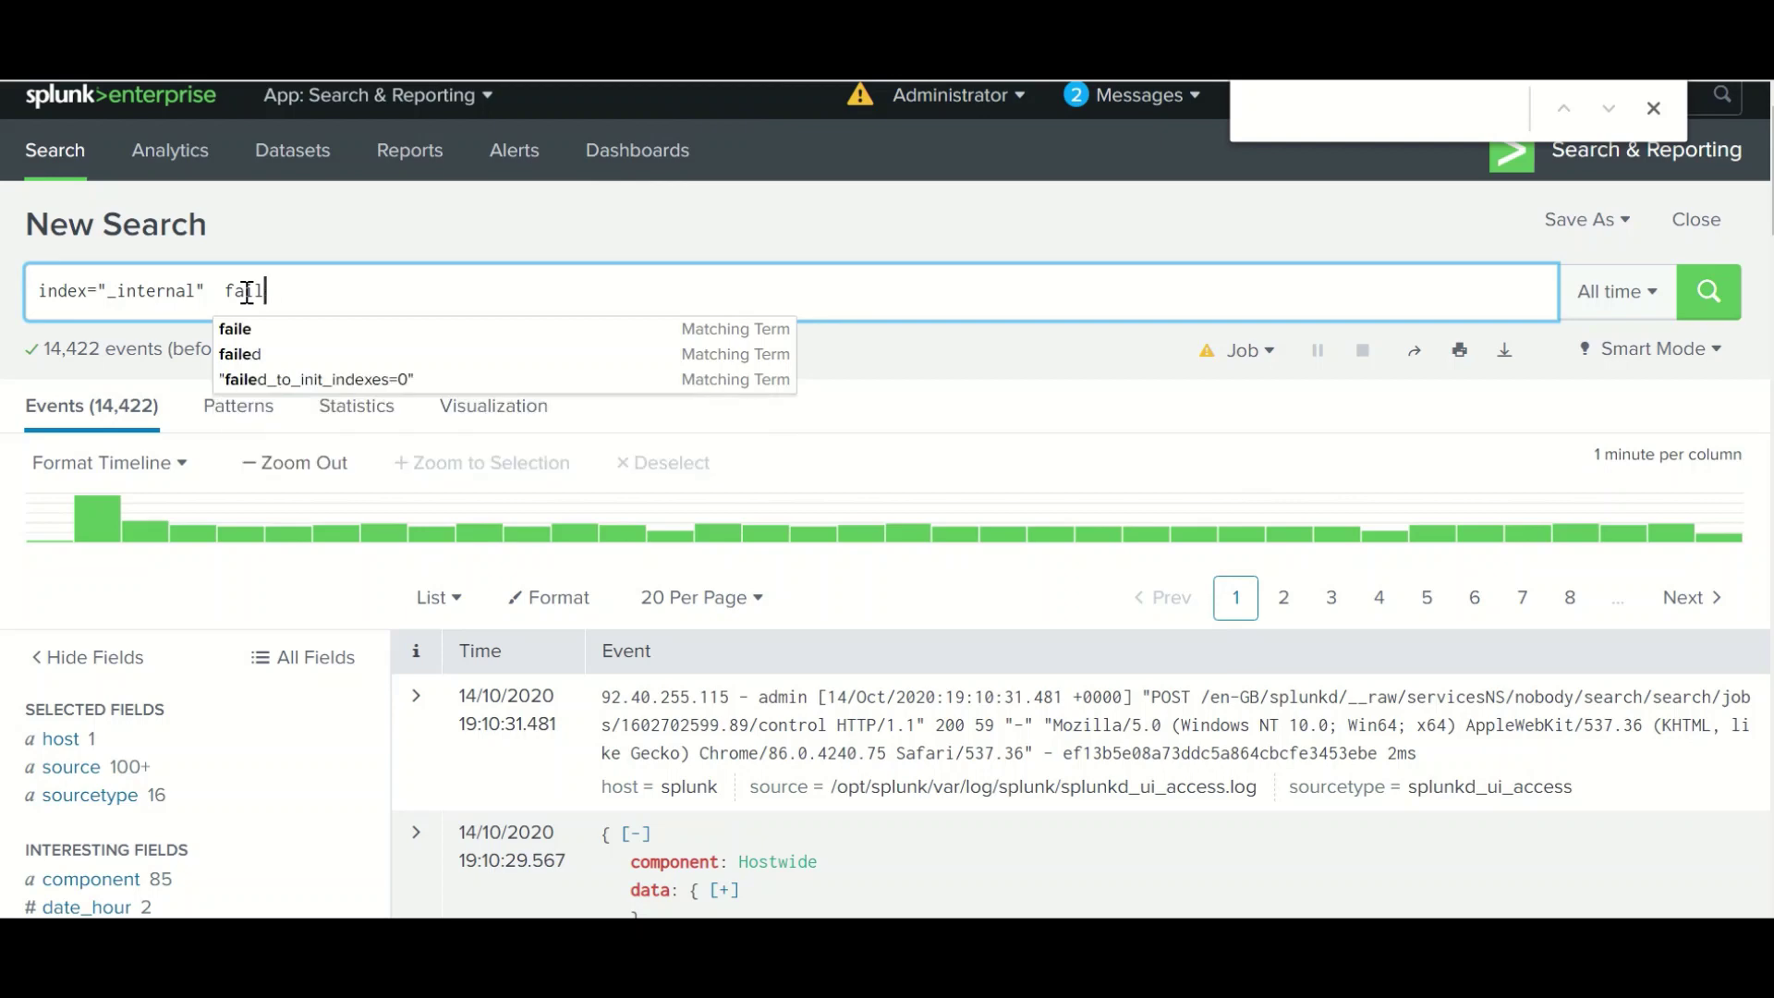
key(Return)
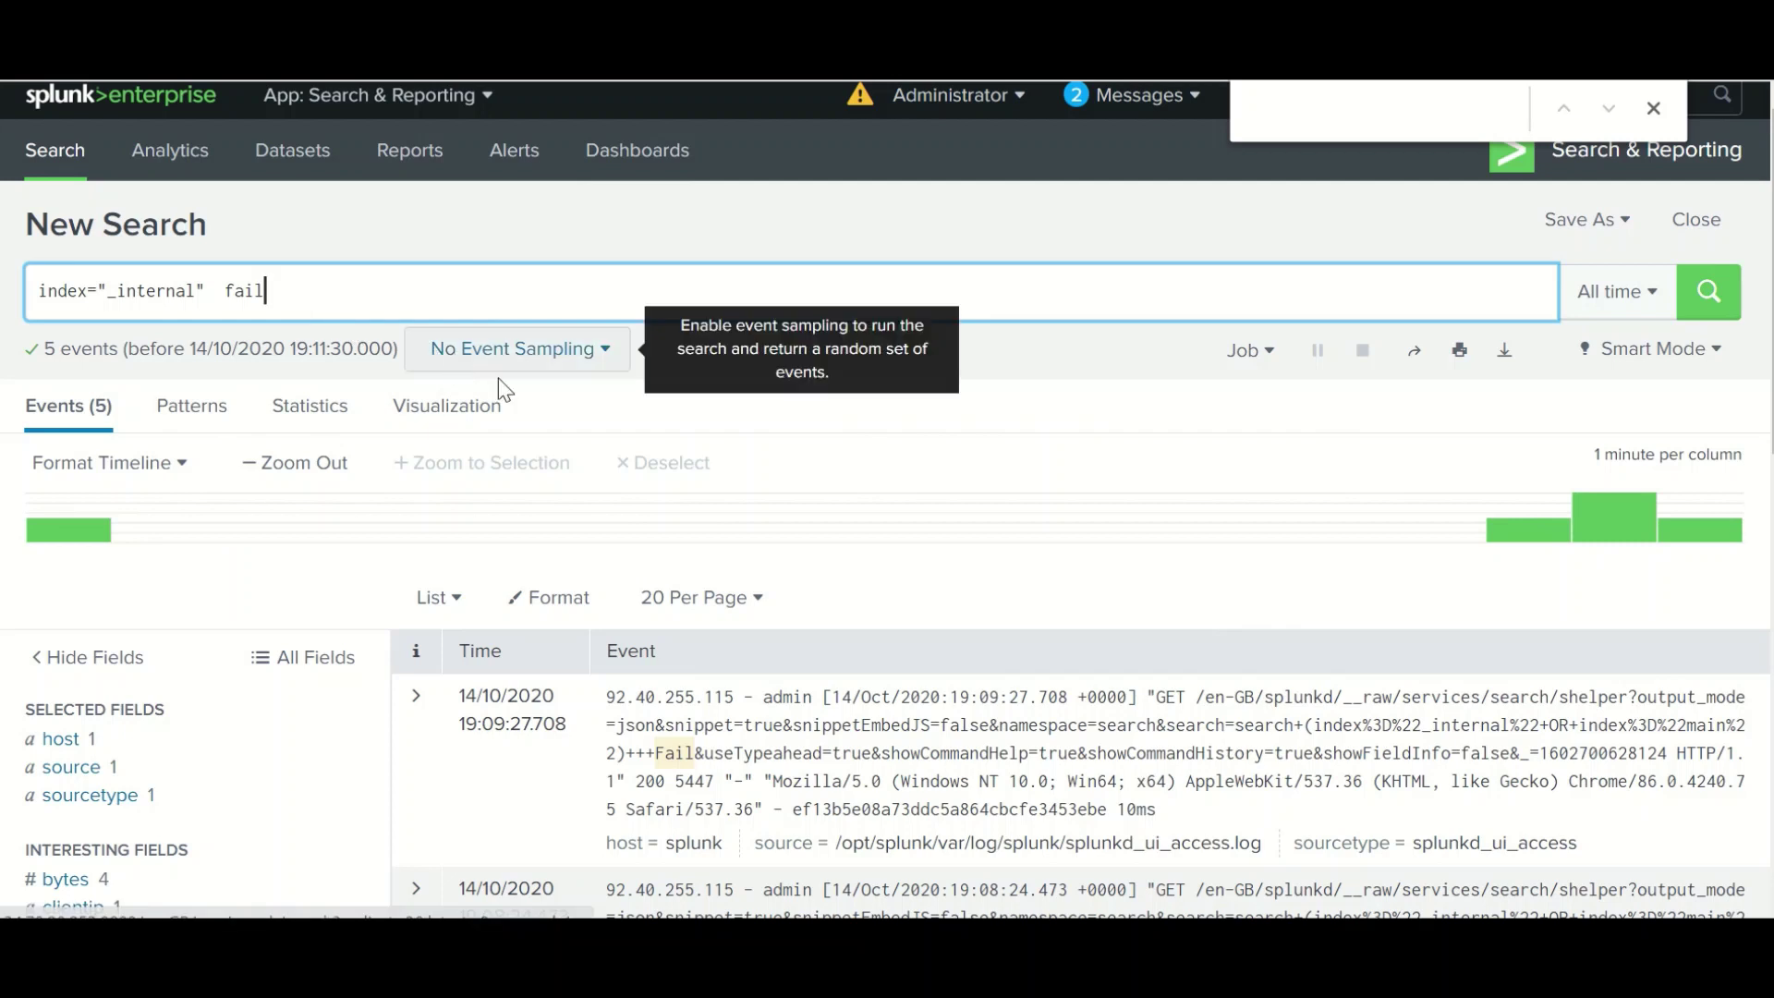
Replace the keyword fail with the suggested term successful, run the search, and look through the matching events.
key(BackSpace)
key(BackSpace)
key(BackSpace)
key(BackSpace)
key(BackSpace)
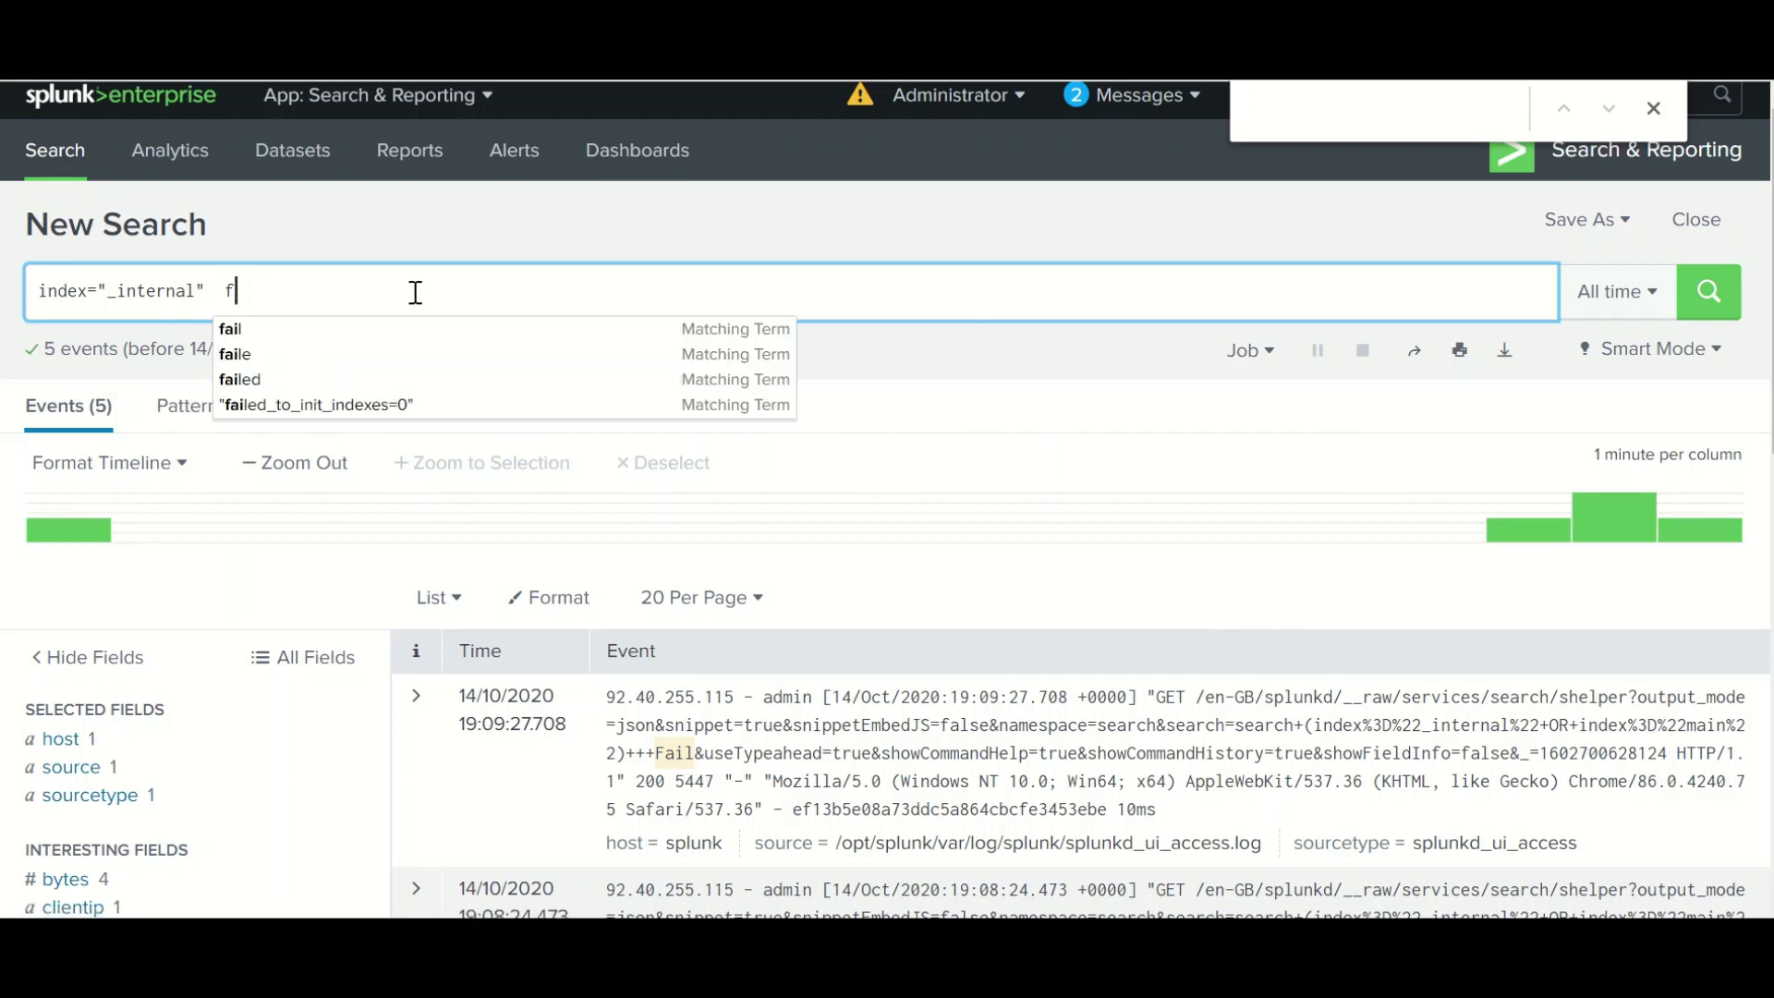
text(success)
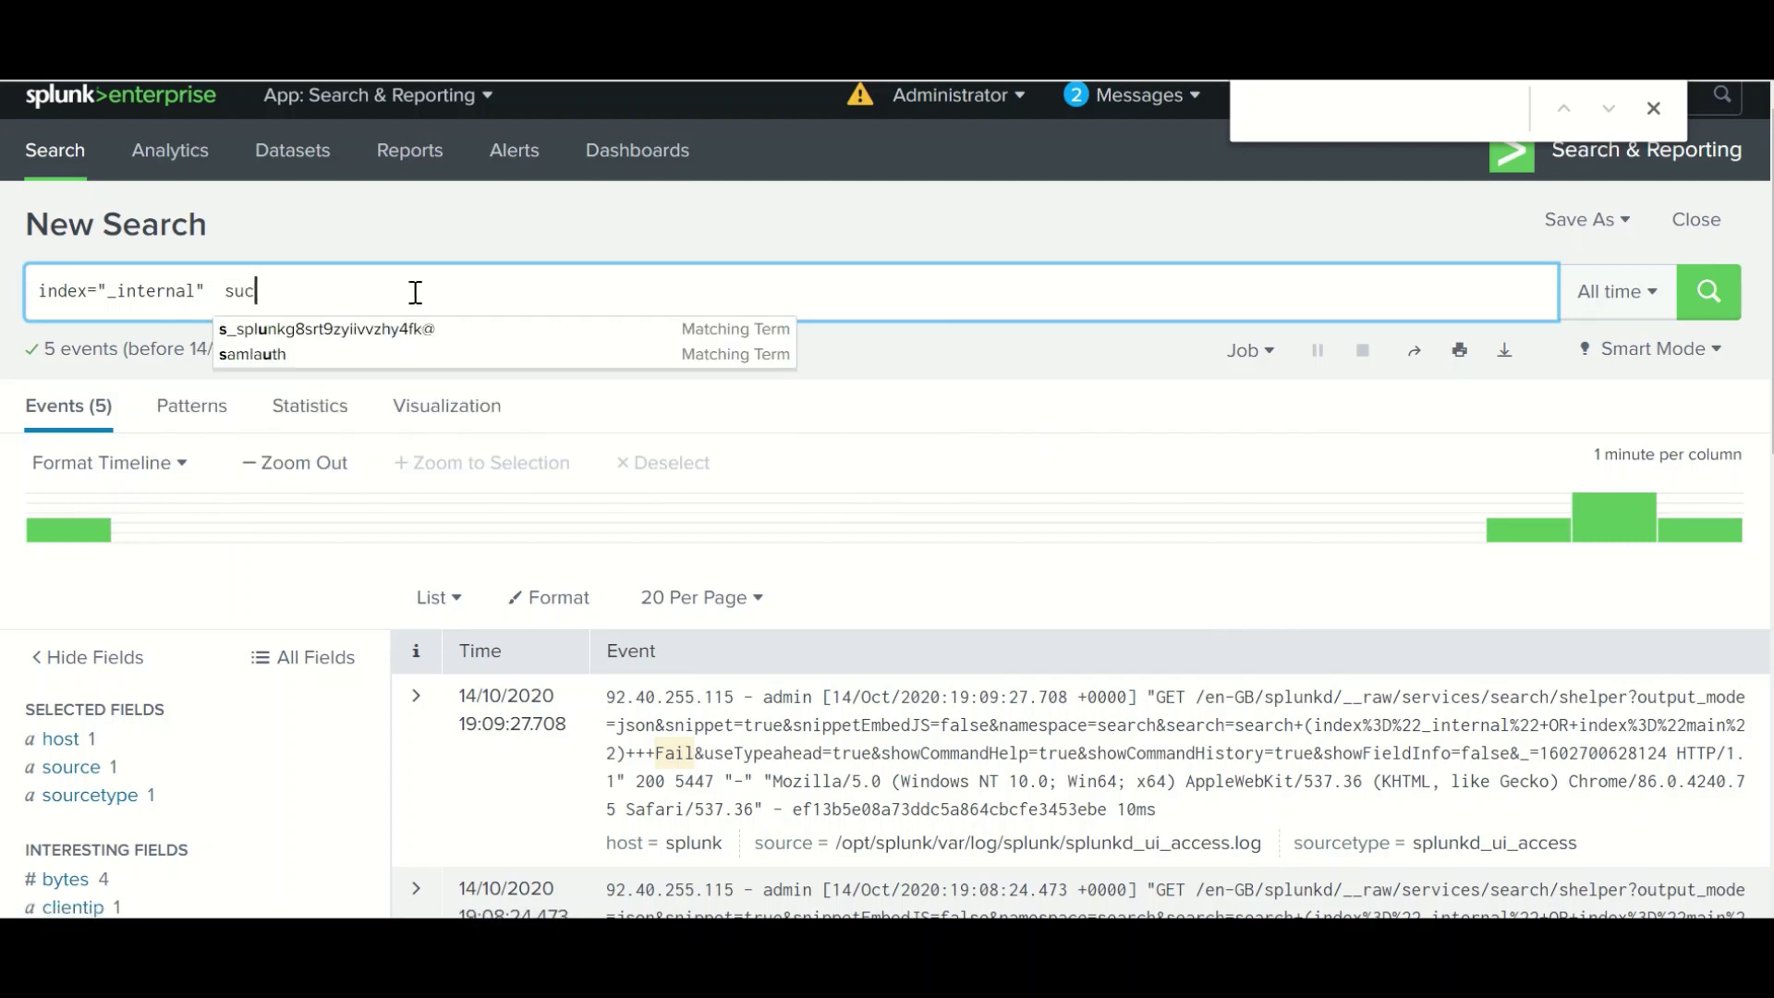
key(Down)
key(Down)
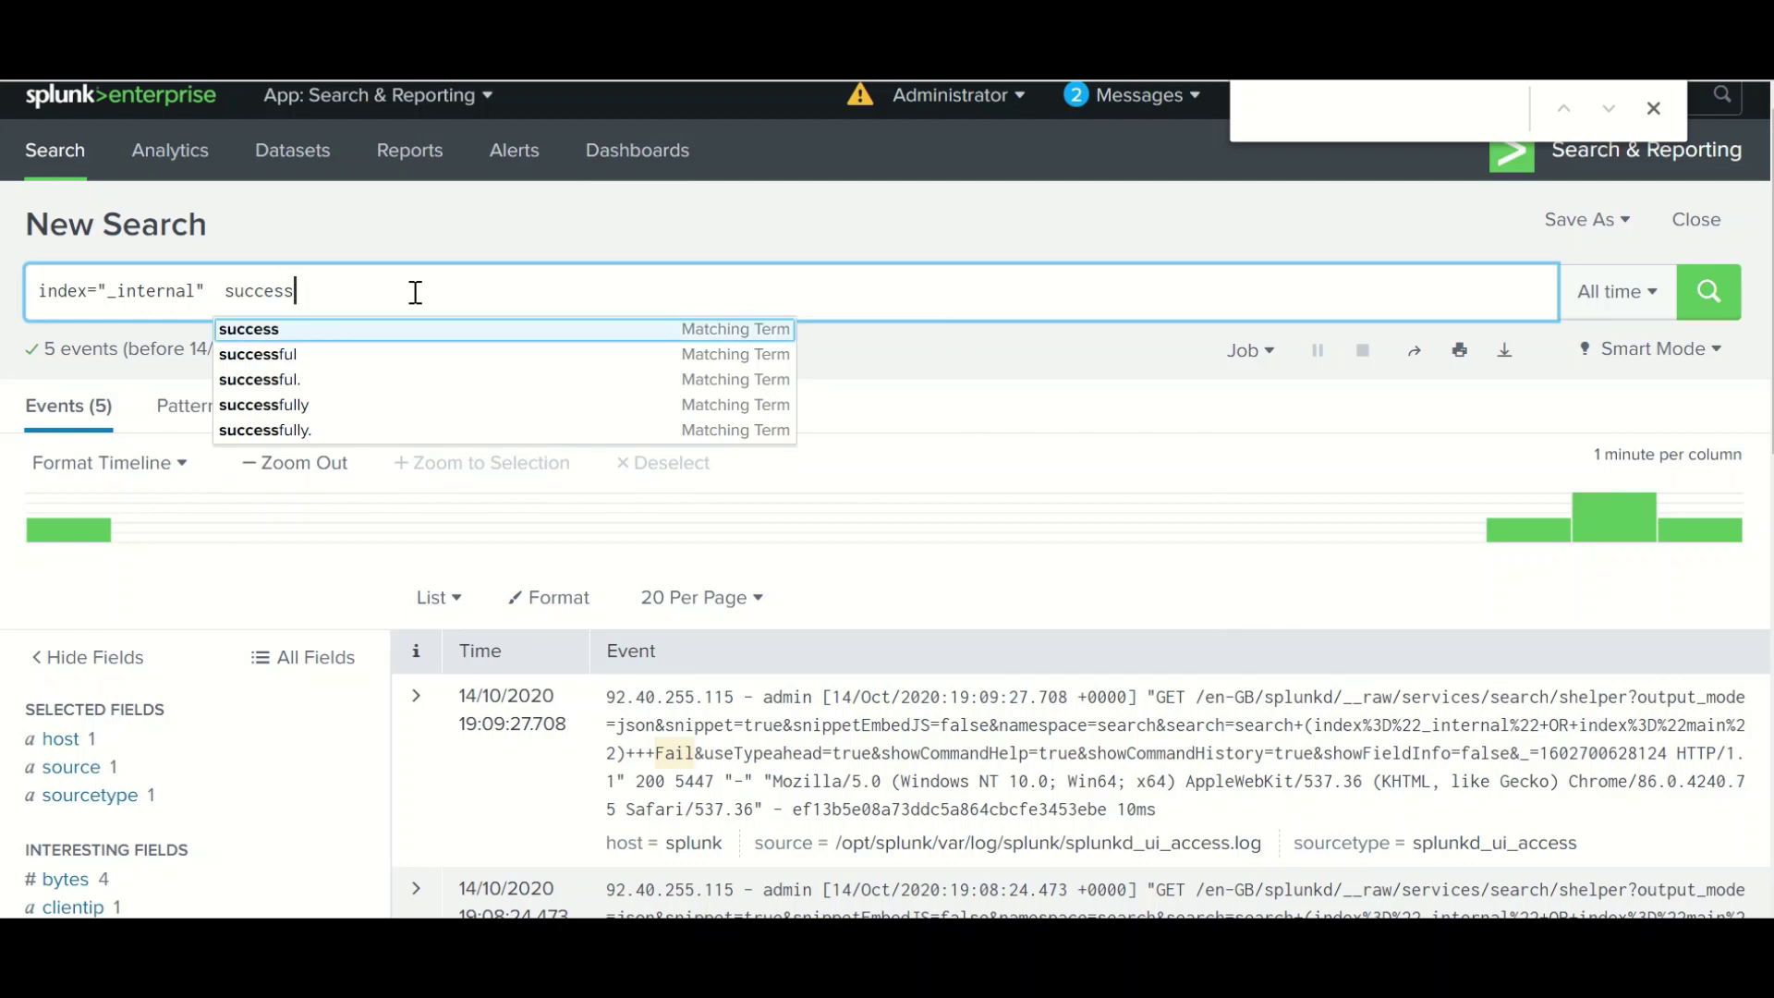
key(Return)
key(Return)
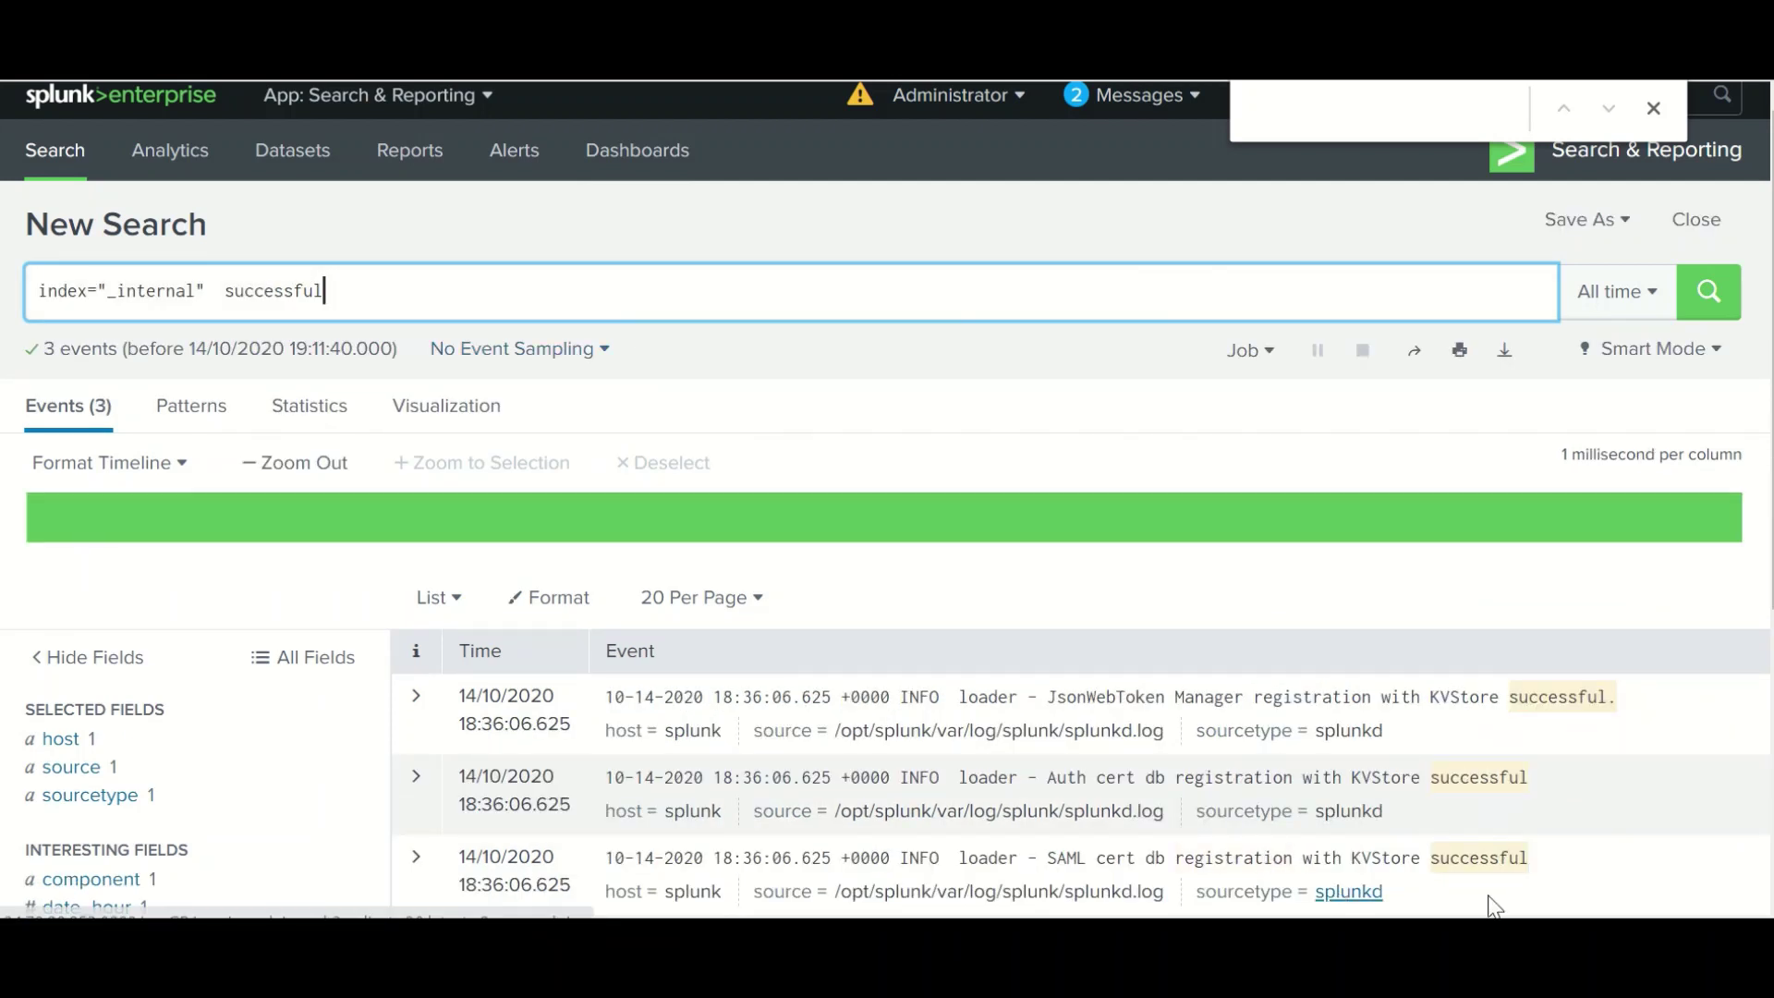
mouse_move(1704, 522)
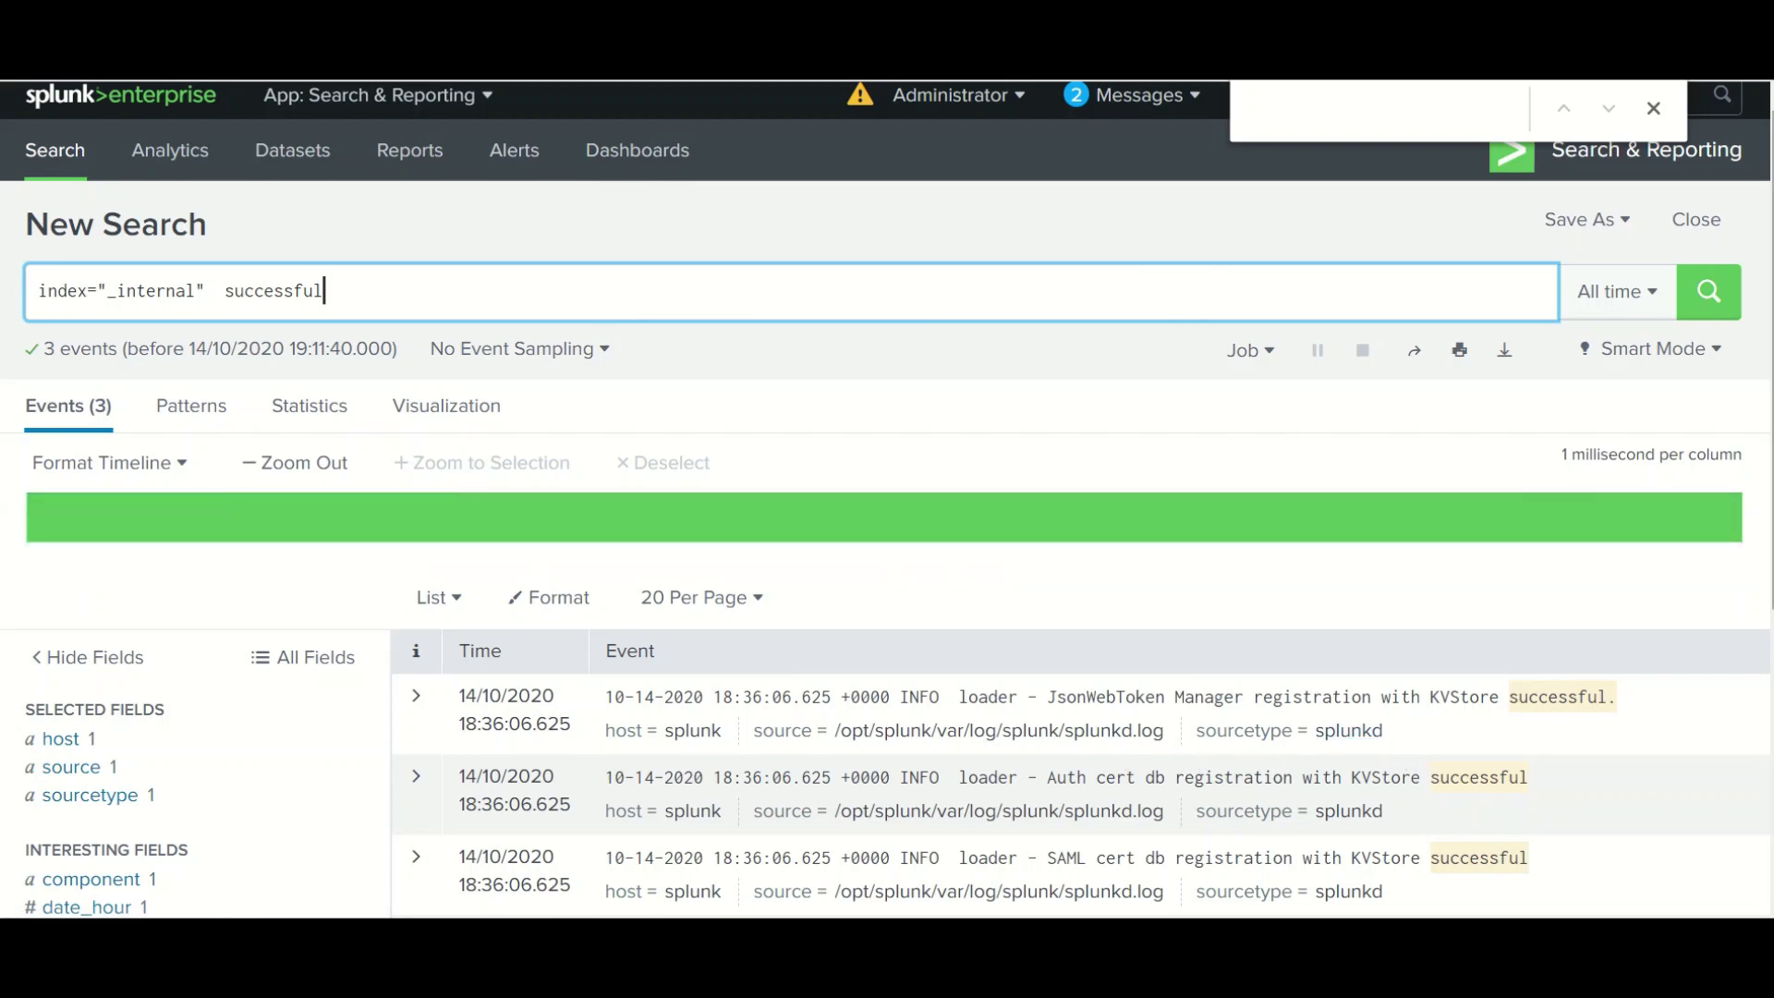
scroll(885, 500, down, 4)
scroll(885, 500, up, 4)
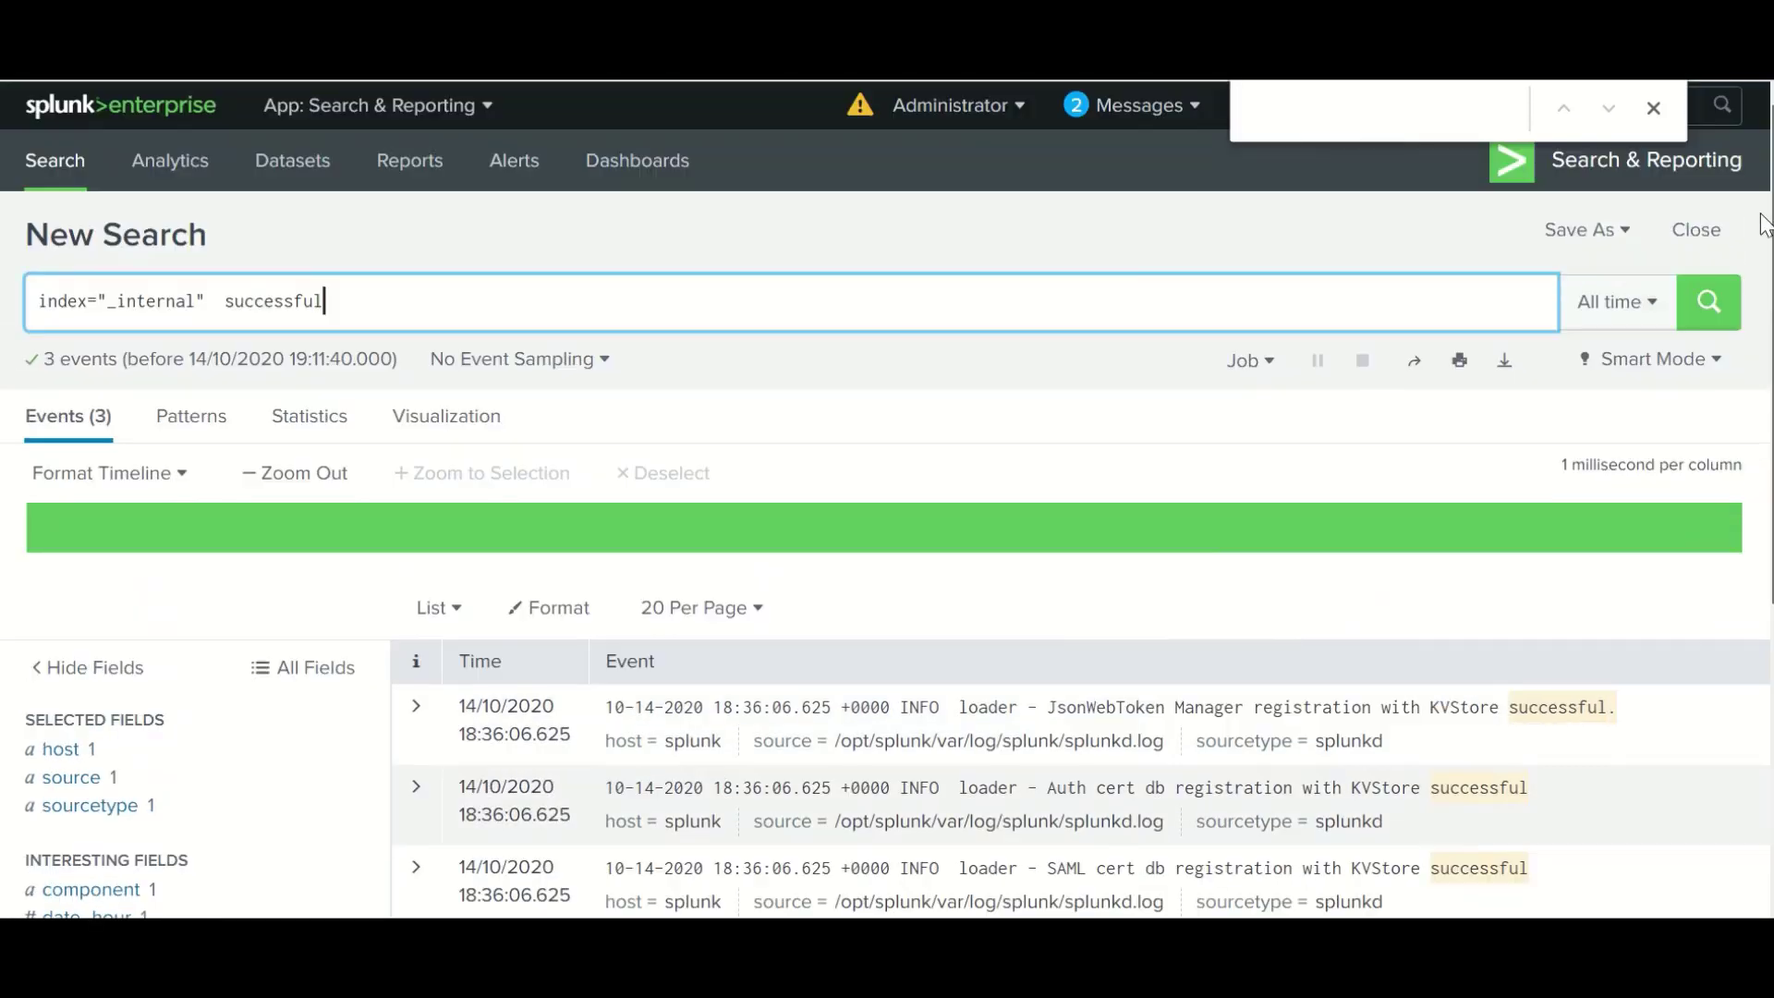
key(BackSpace)
key(BackSpace)
key(BackSpace)
key(BackSpace)
key(BackSpace)
key(BackSpace)
key(BackSpace)
key(BackSpace)
key(BackSpace)
key(BackSpace)
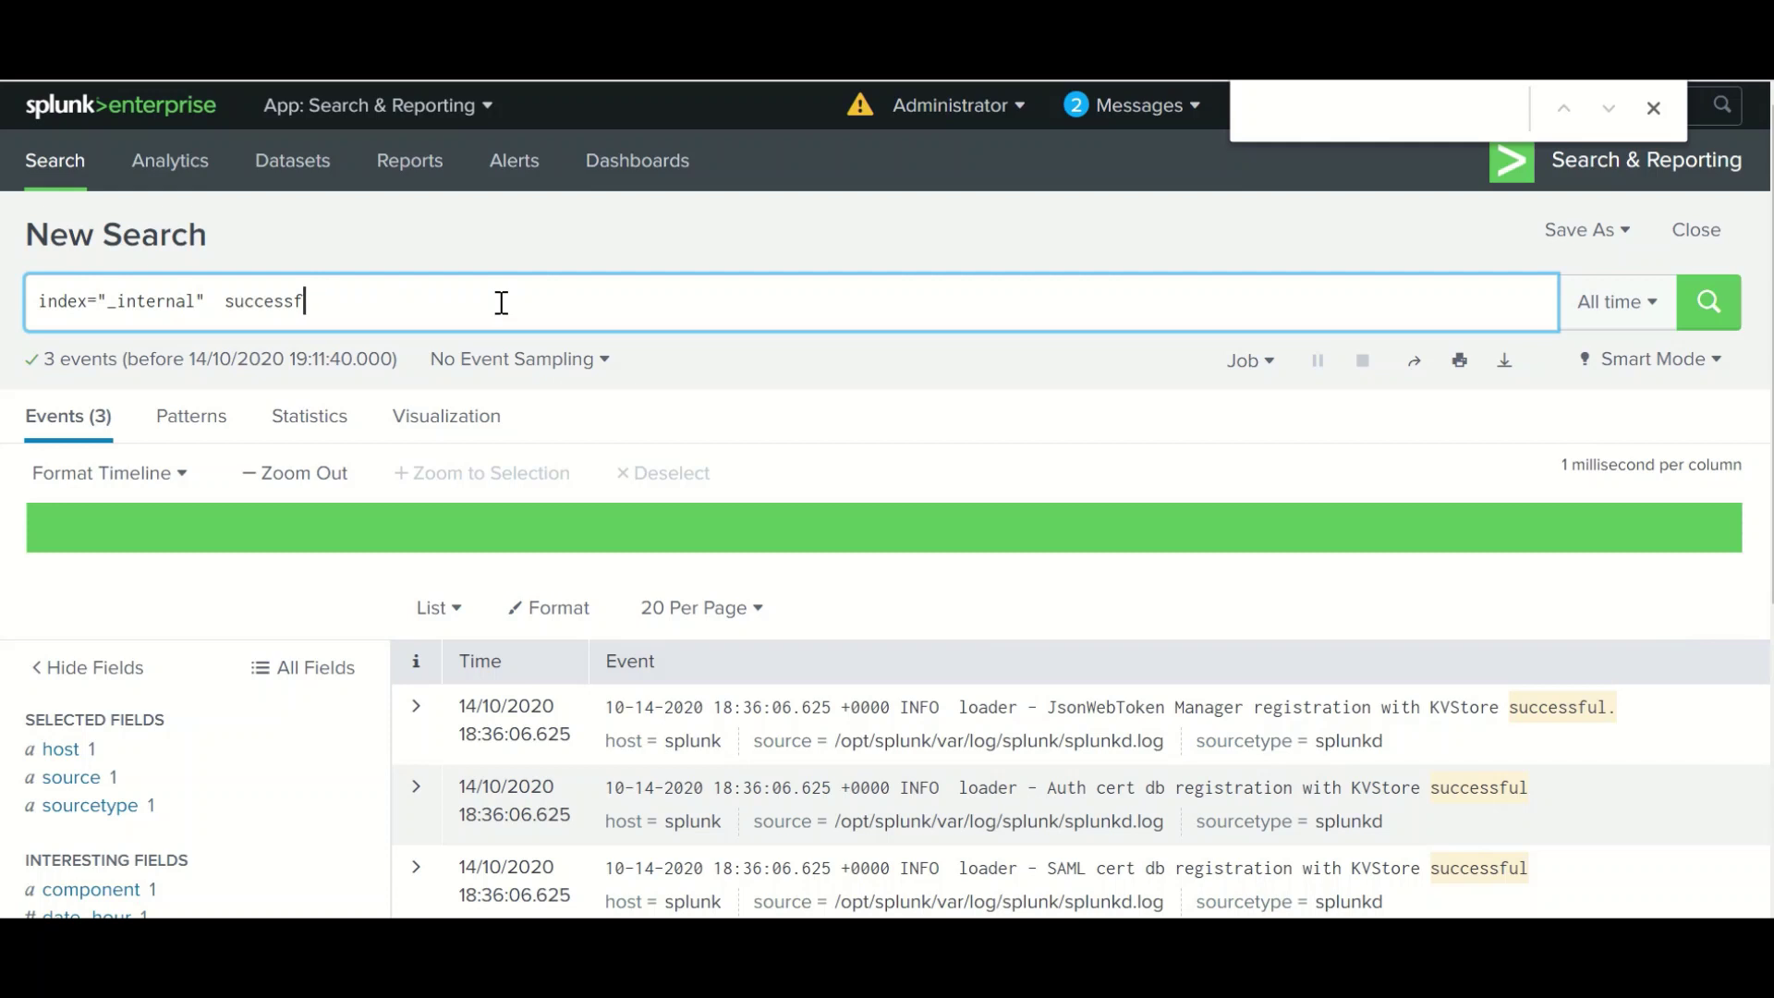
text(source)
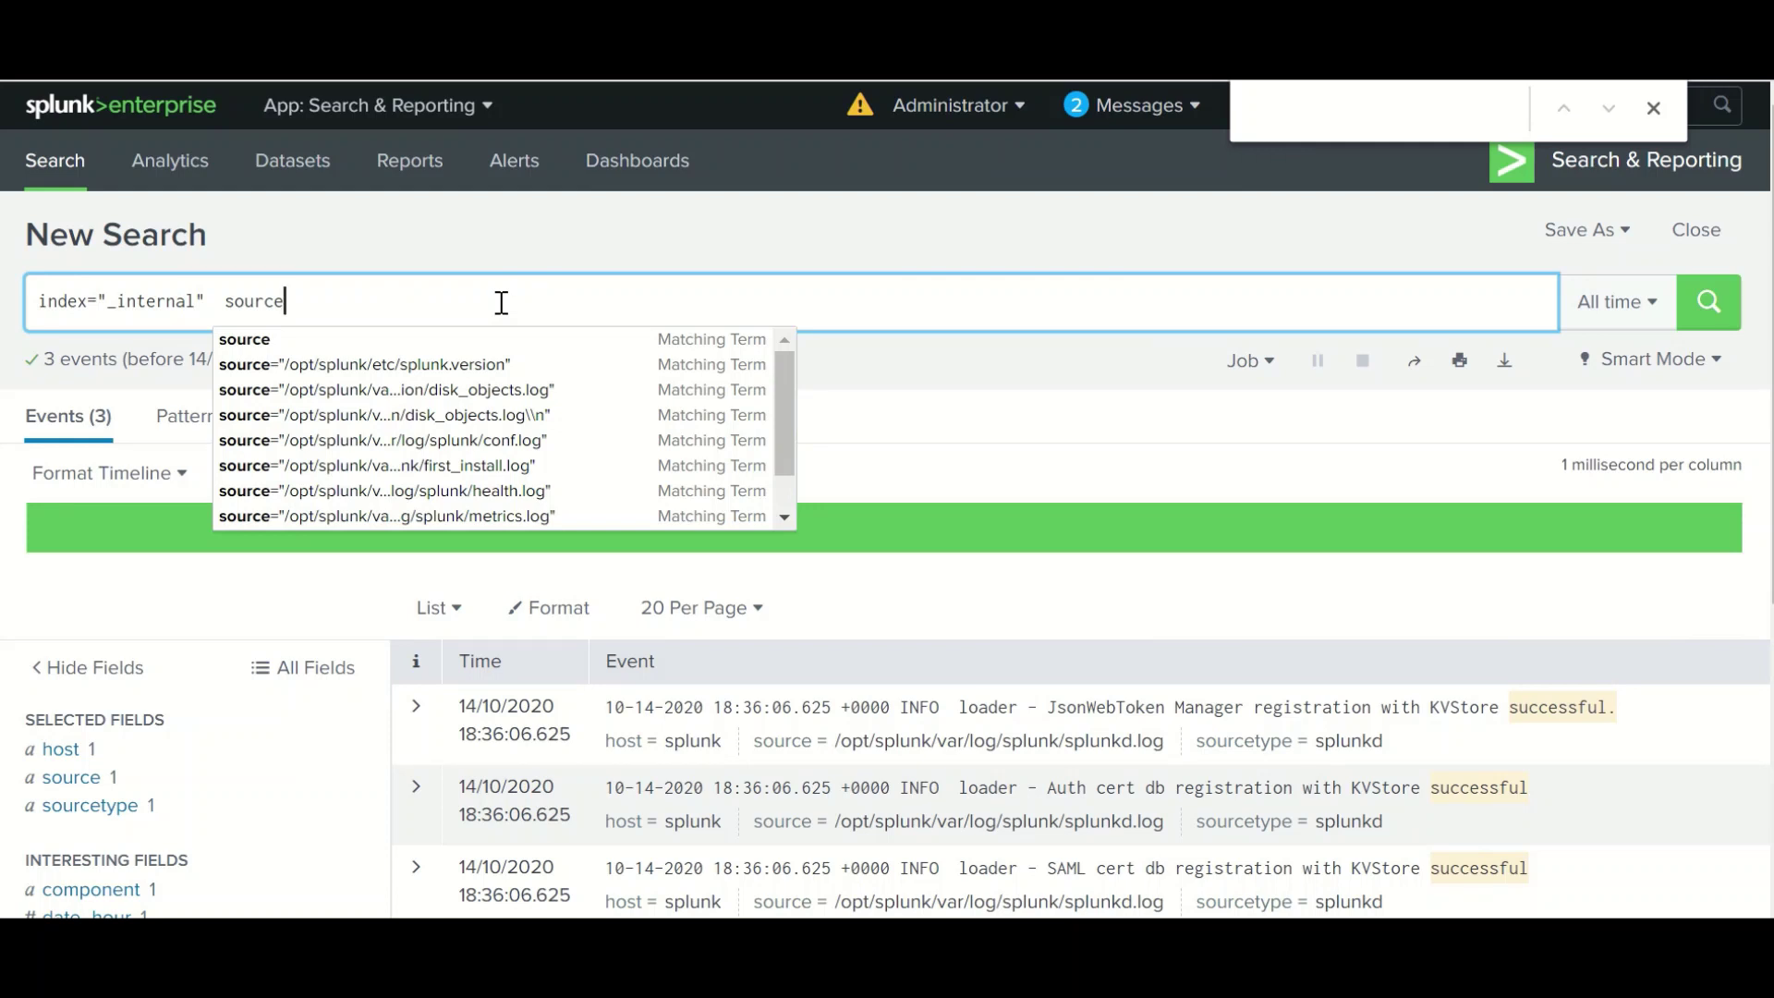
Add the sourcetype value splunkd as a filter from the fields list and remove the keyword successful in front of it.
click(88, 804)
click(459, 868)
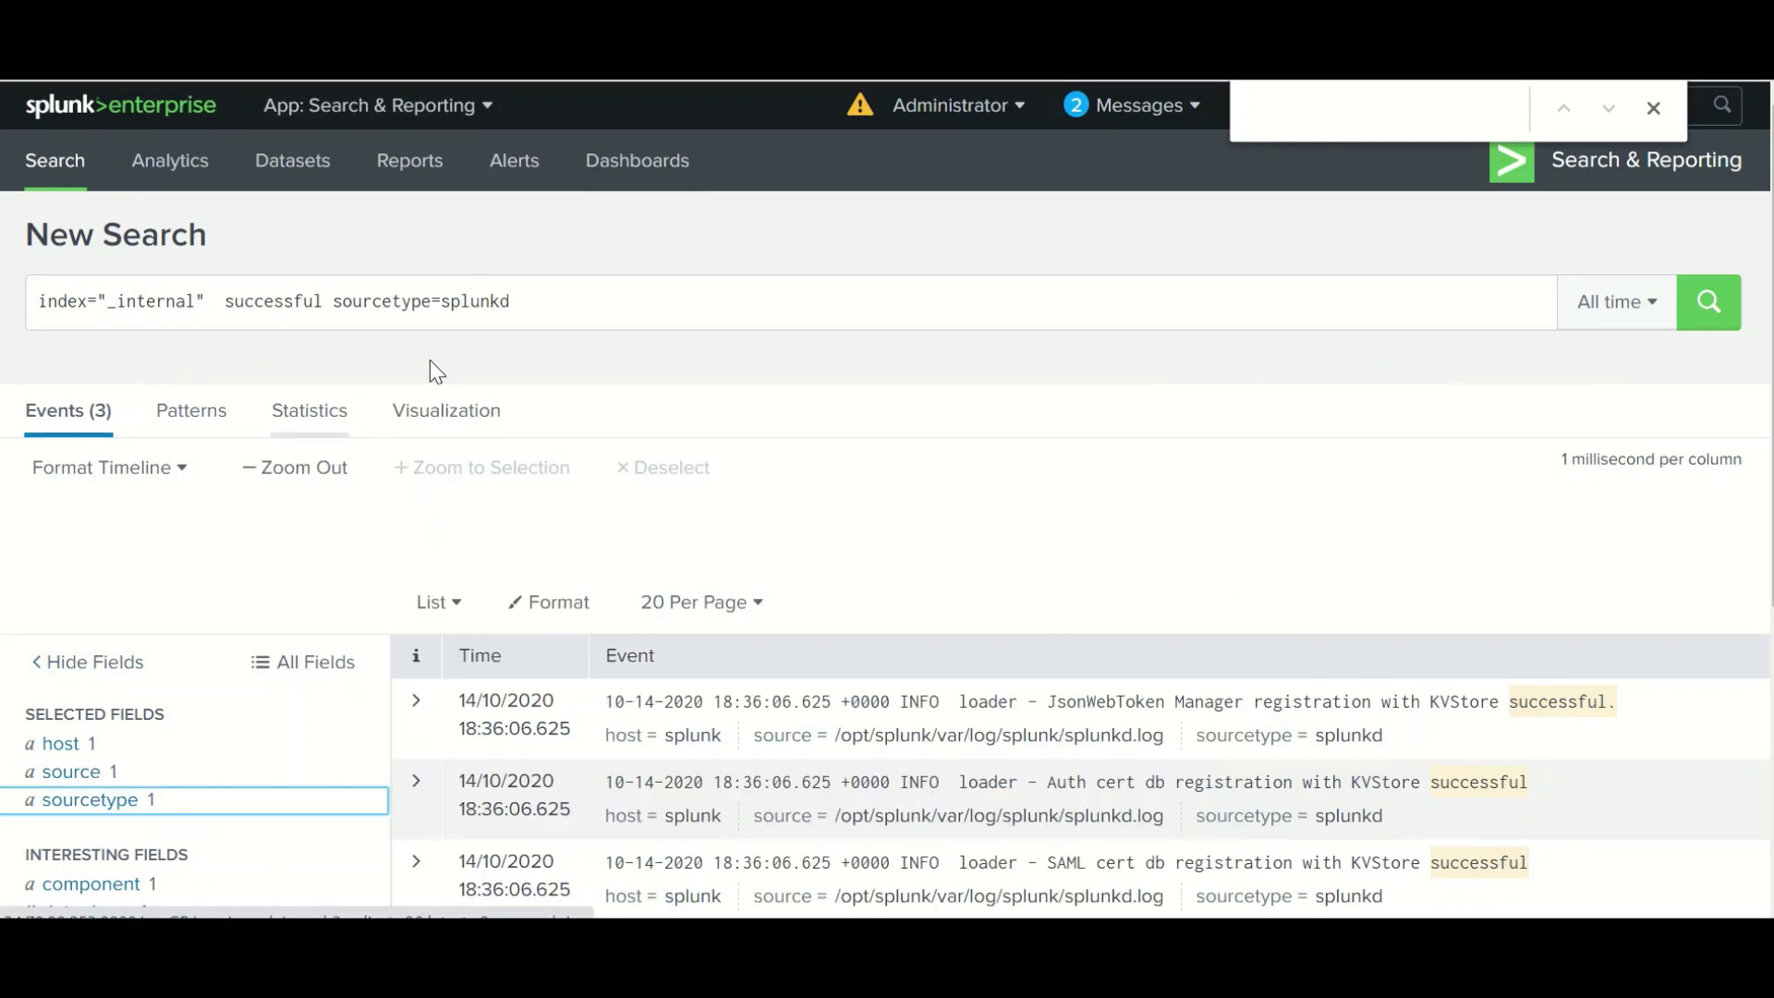
click(334, 303)
key(BackSpace)
key(BackSpace)
key(BackSpace)
key(BackSpace)
key(BackSpace)
key(BackSpace)
key(BackSpace)
key(BackSpace)
key(BackSpace)
key(BackSpace)
key(BackSpace)
Append the suggested term successful after sourcetype=splunkd and run the search.
click(487, 300)
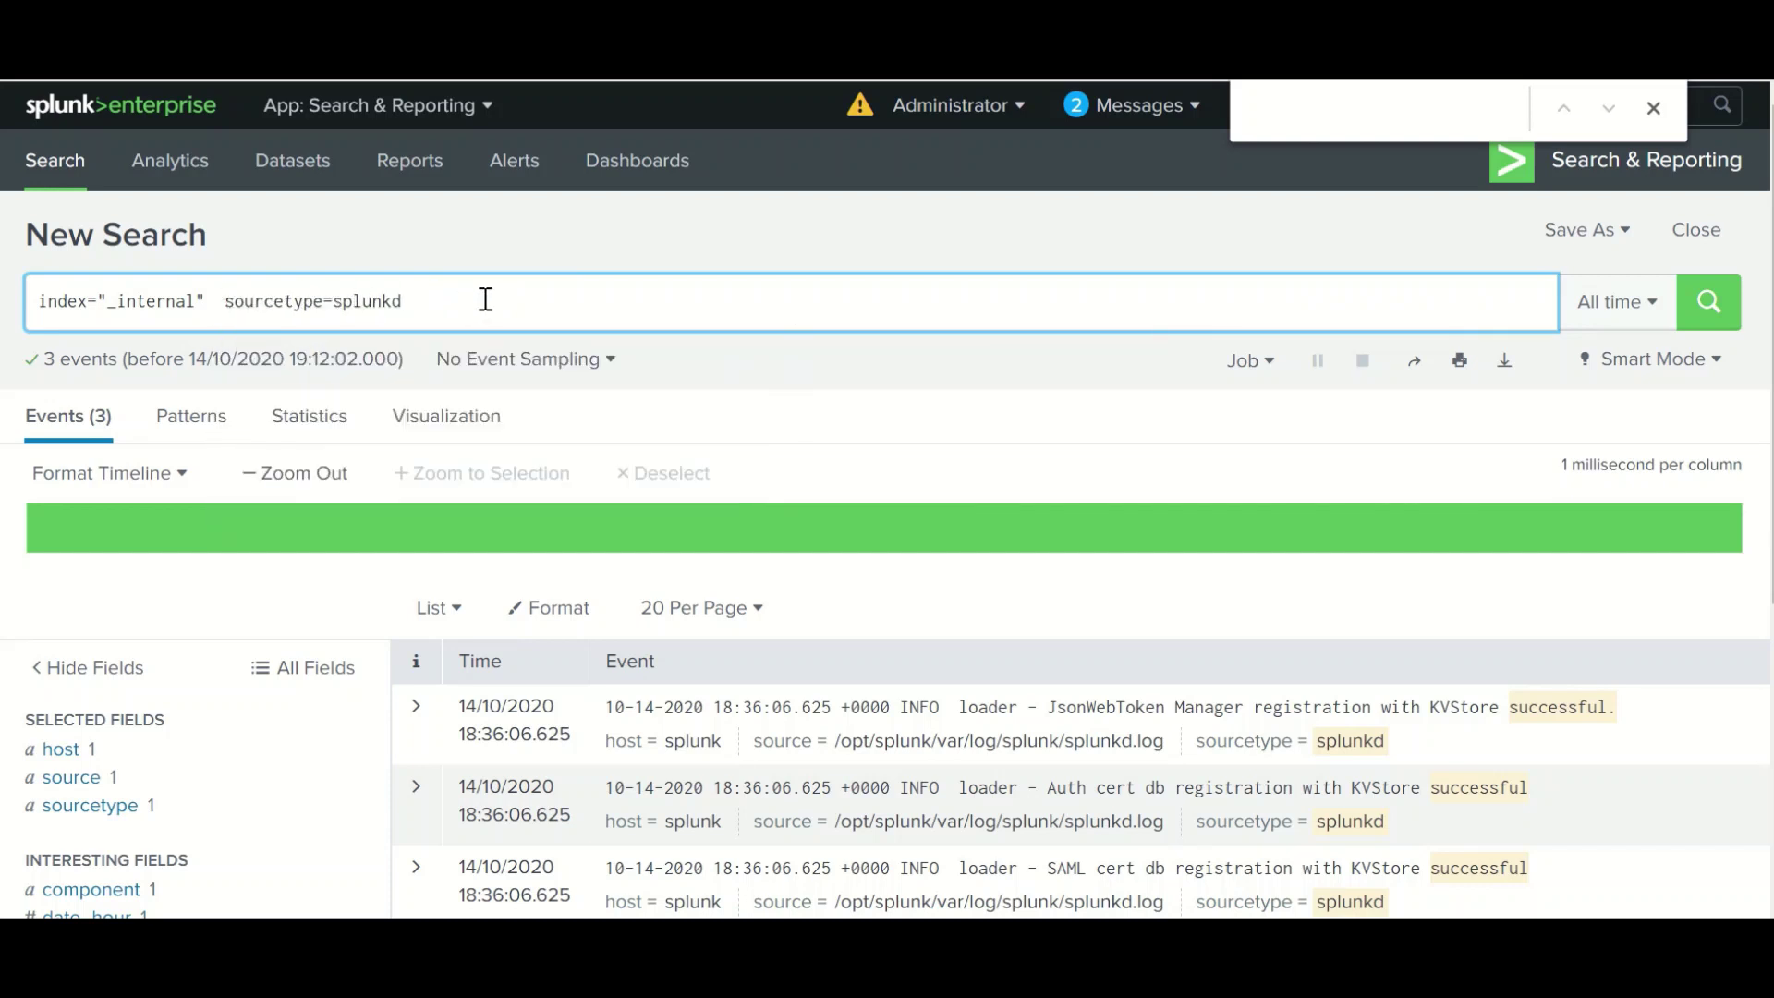
text(s)
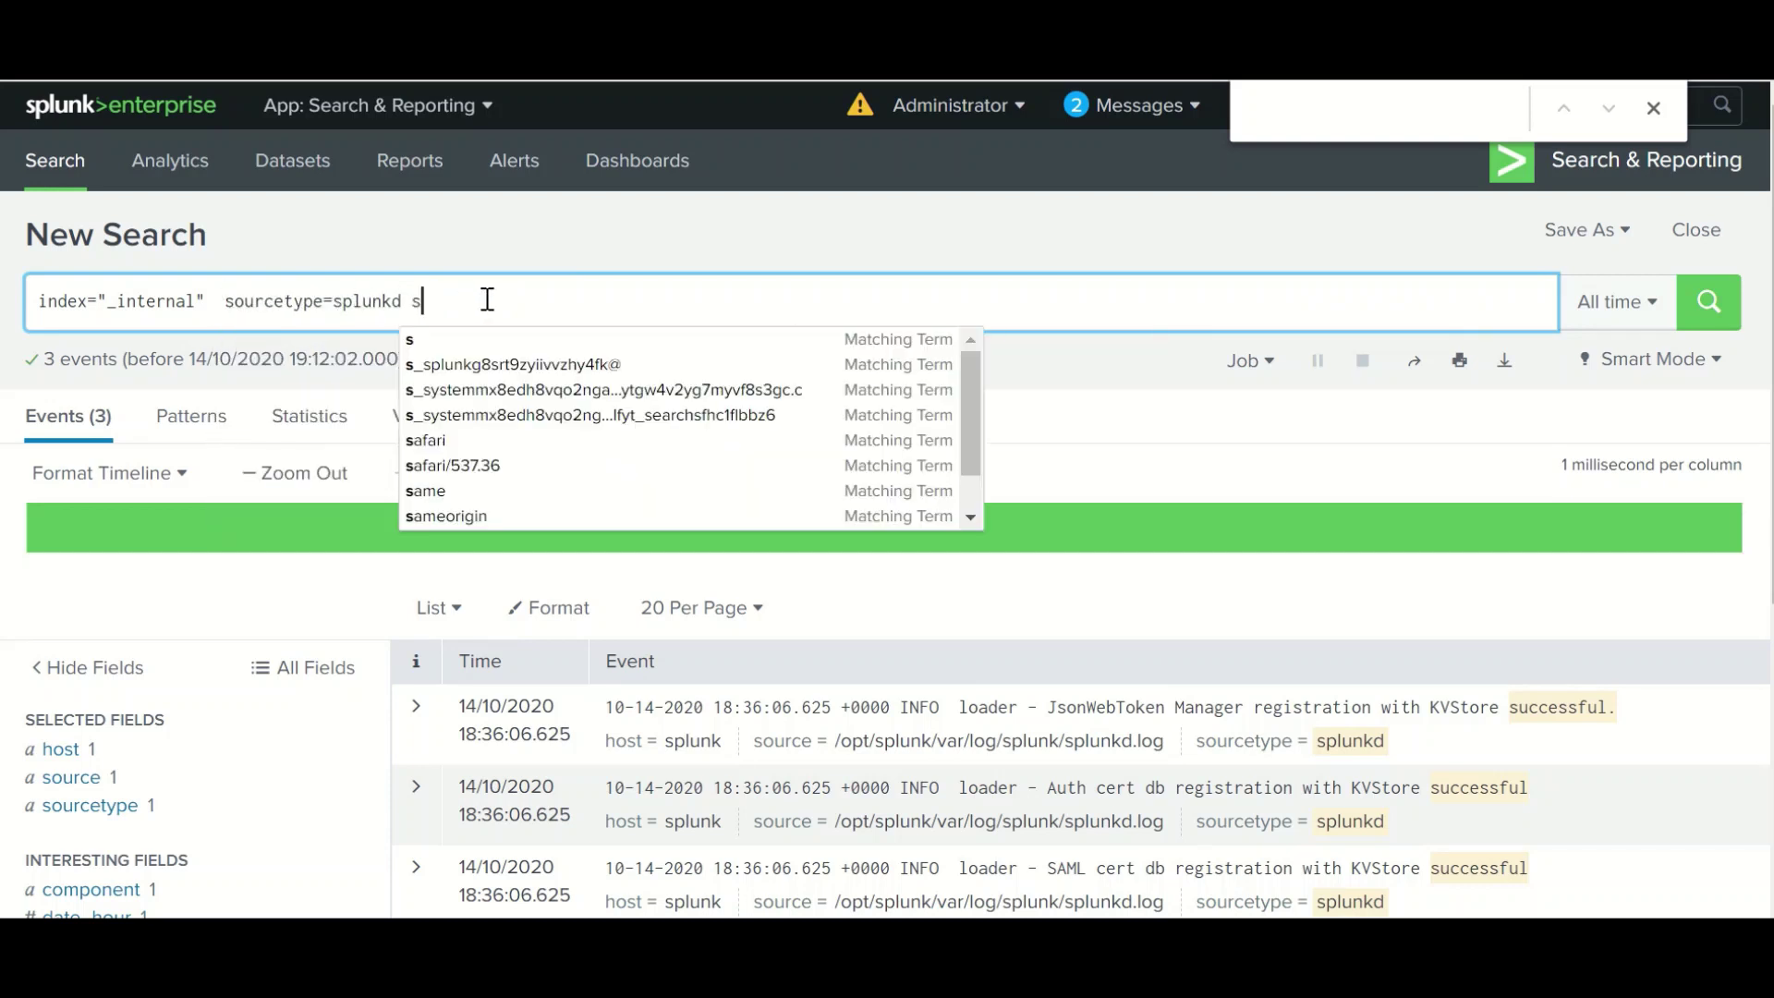
text(uccess)
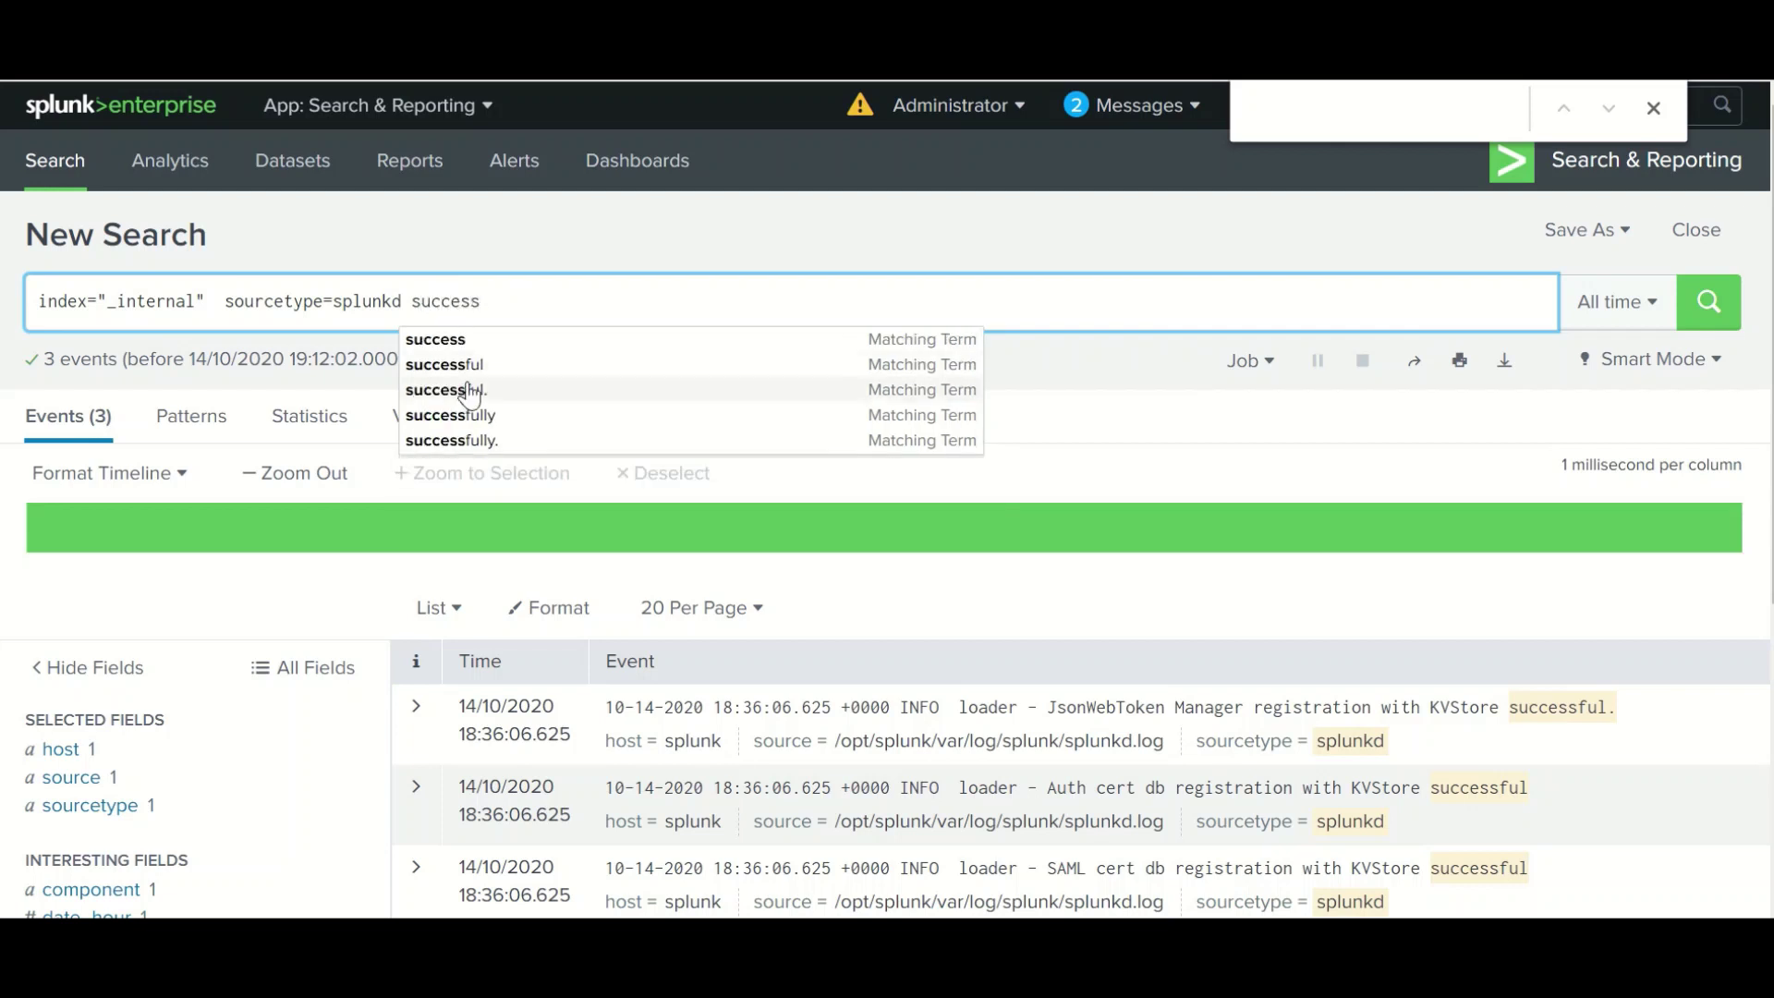
click(462, 368)
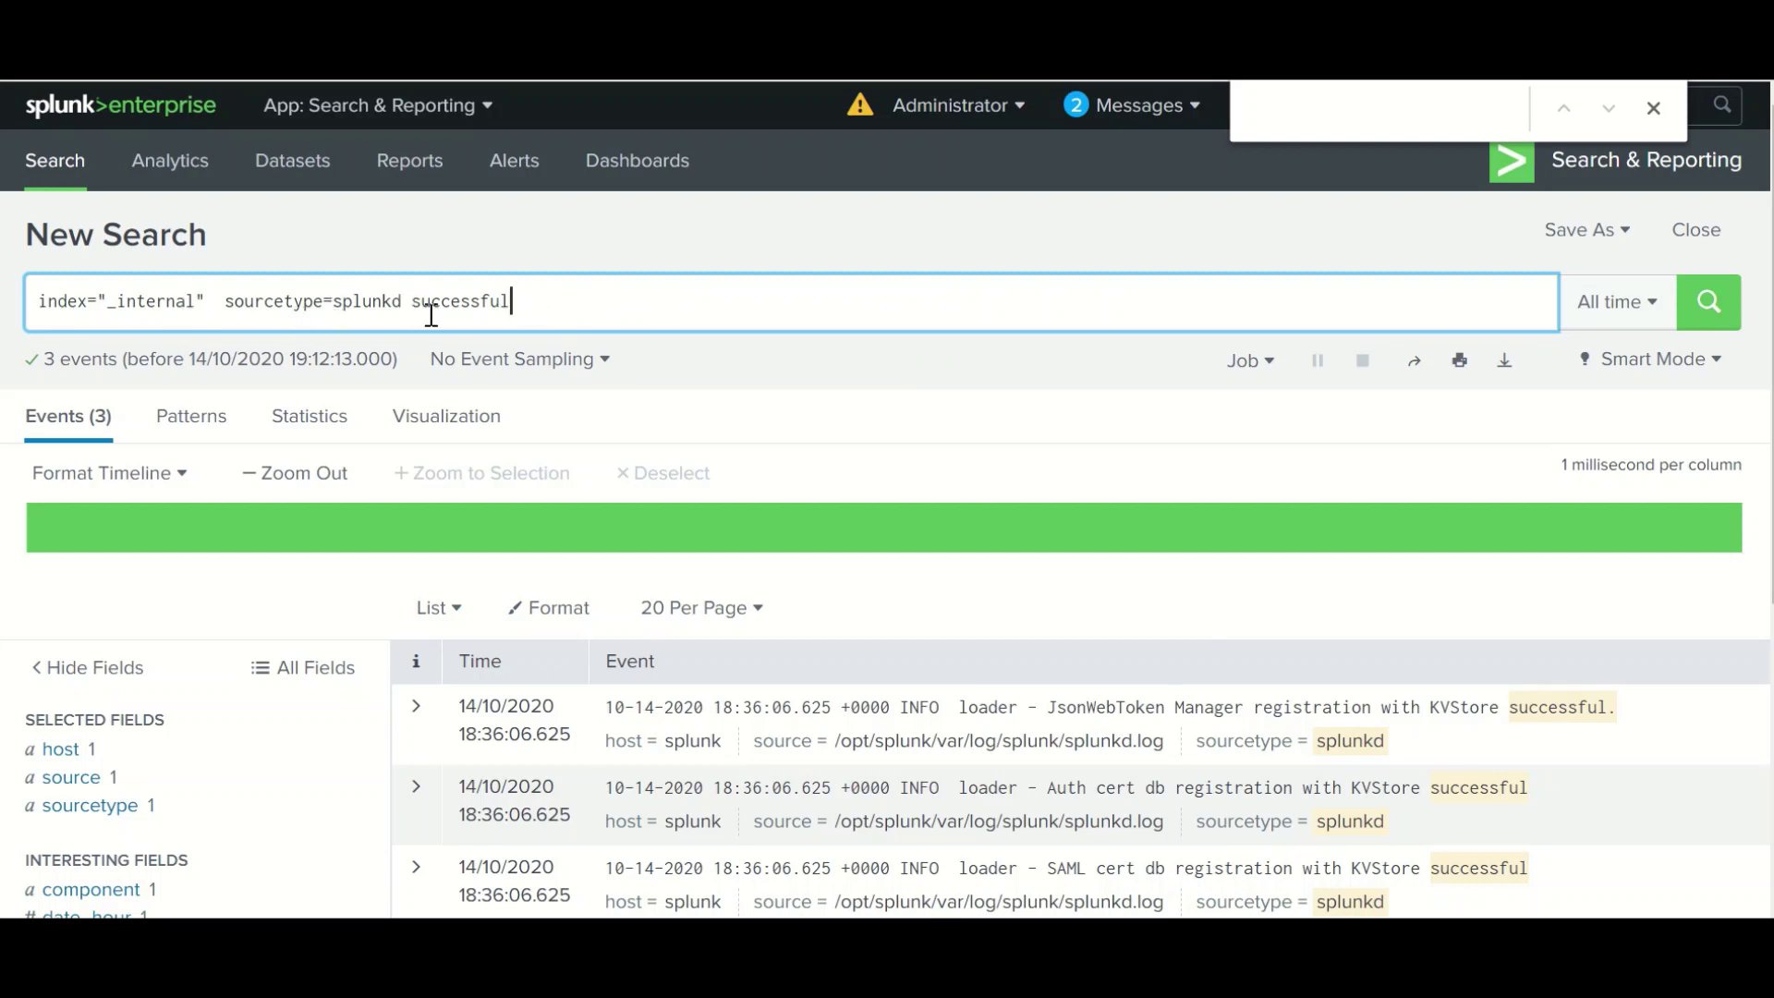
Replace the sourcetype and keyword conditions with OR index="_introspection", using the suggested index name.
drag(527, 305, 226, 303)
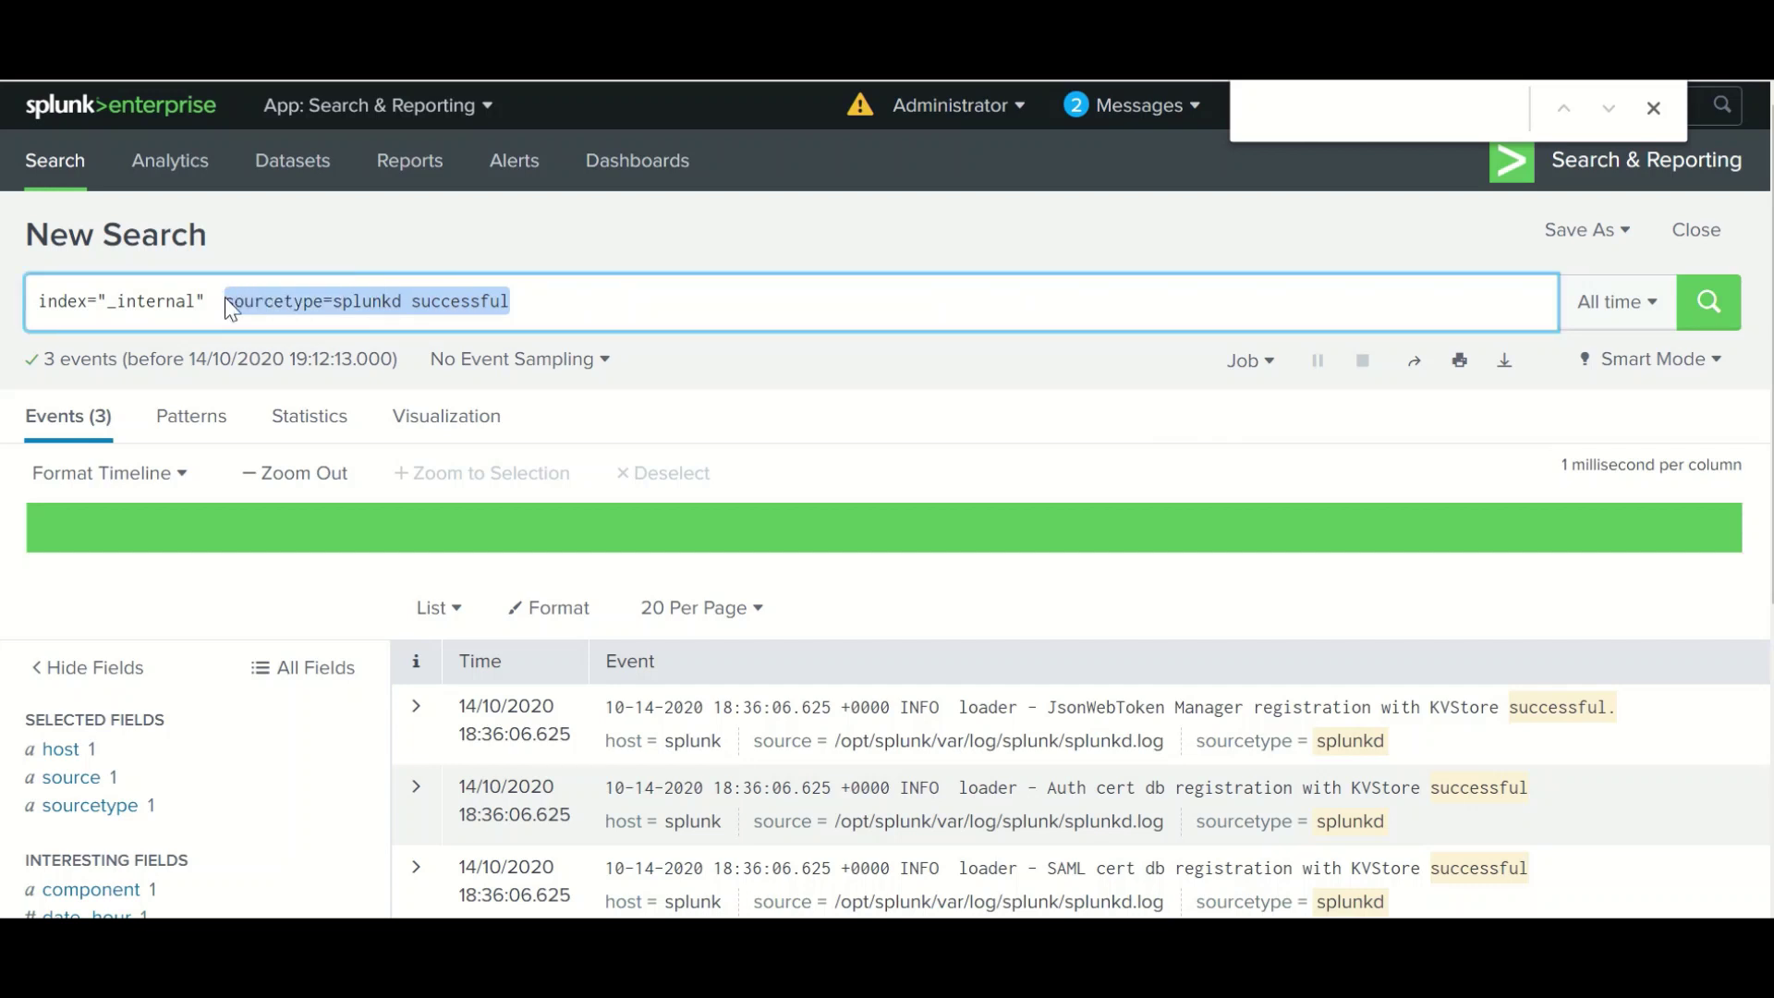
text(OR index)
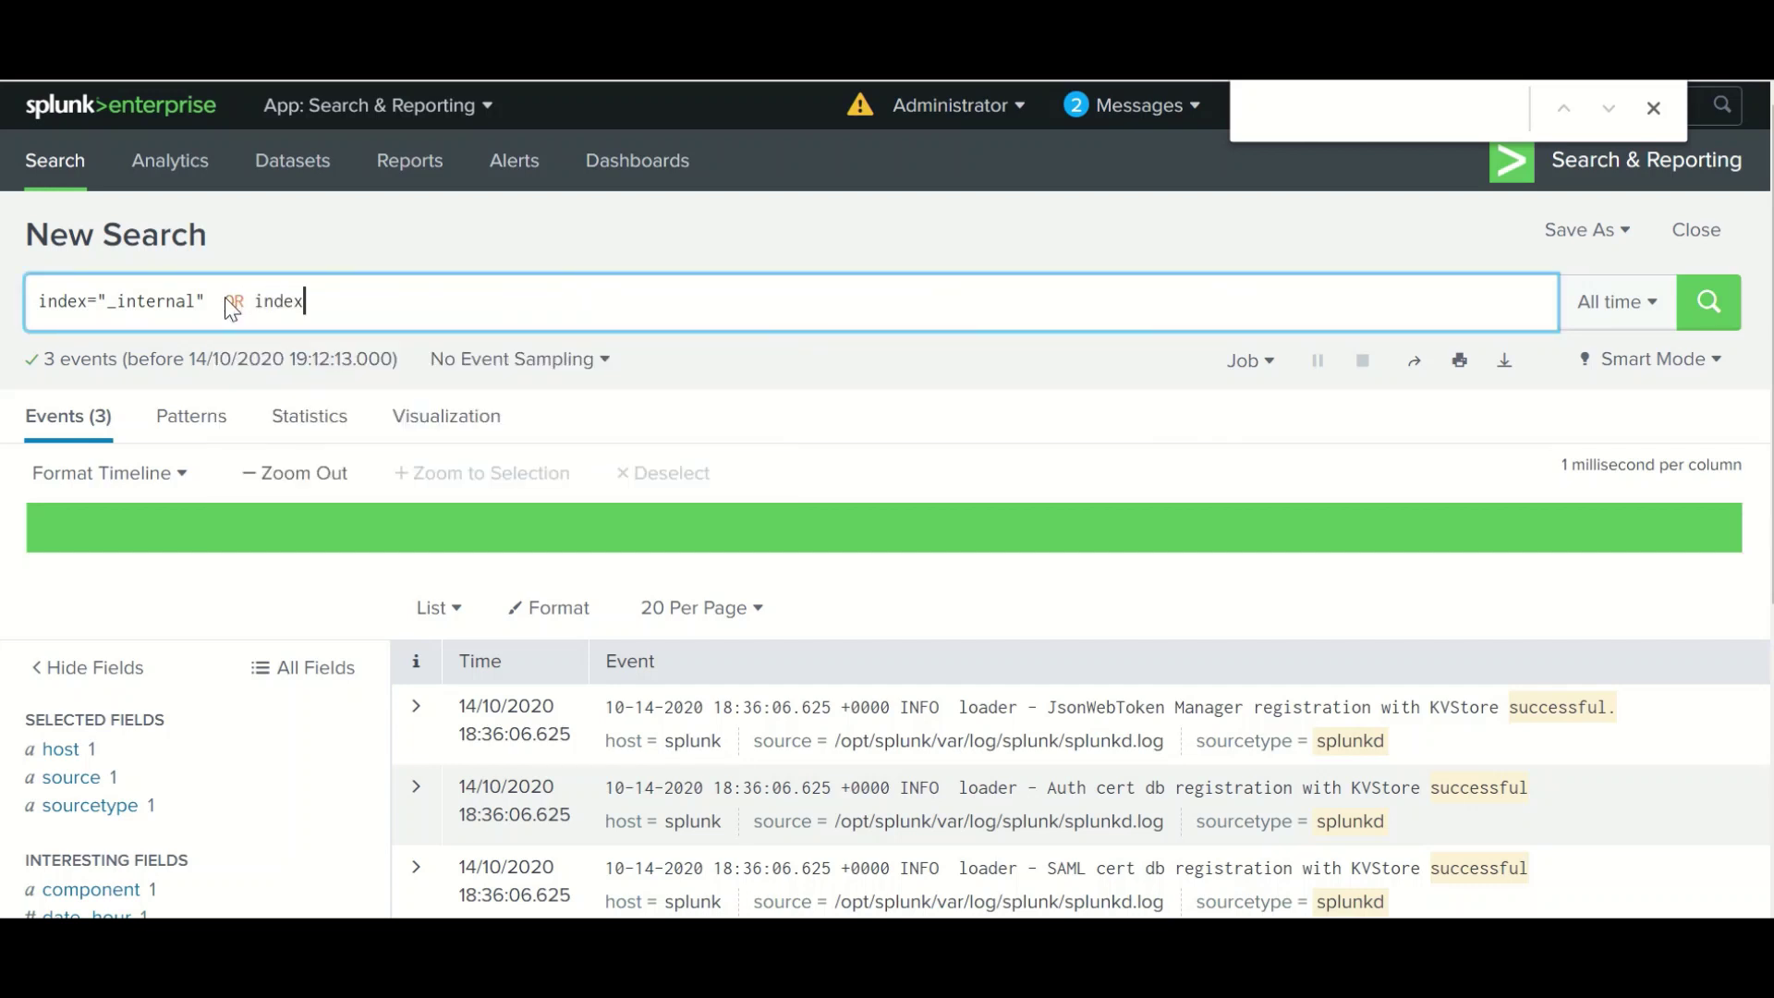
text(=_in)
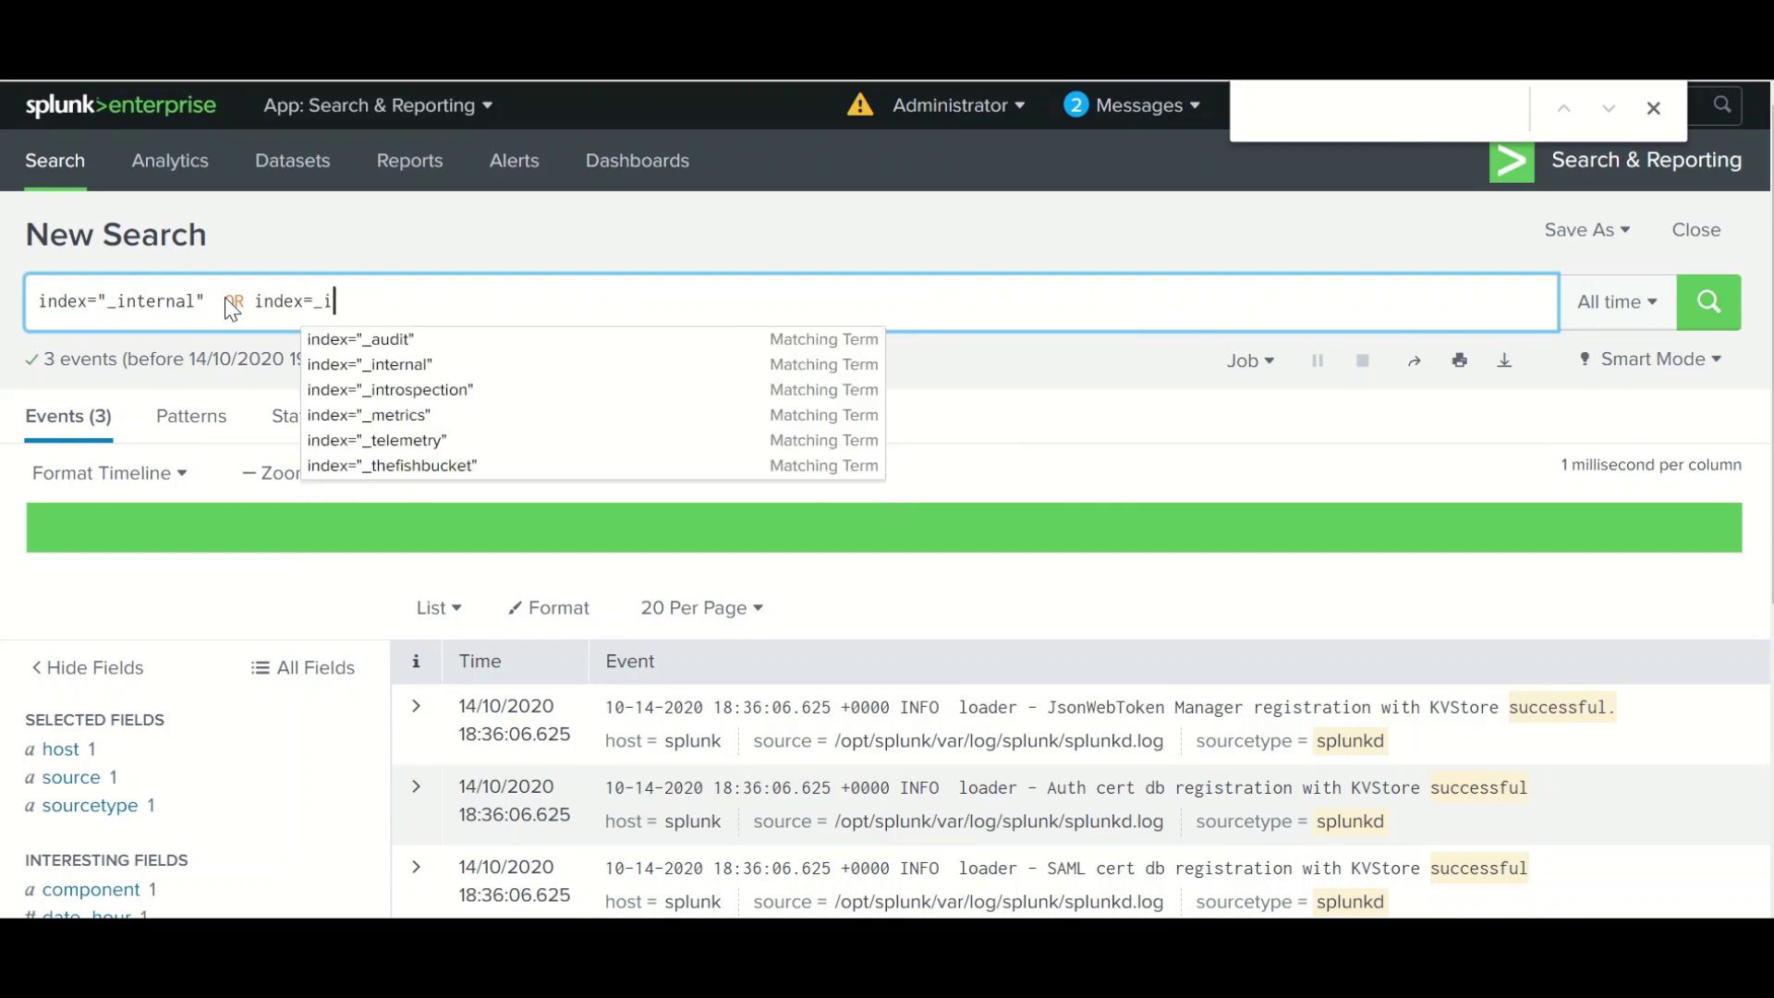
key(Down)
key(Down)
key(Return)
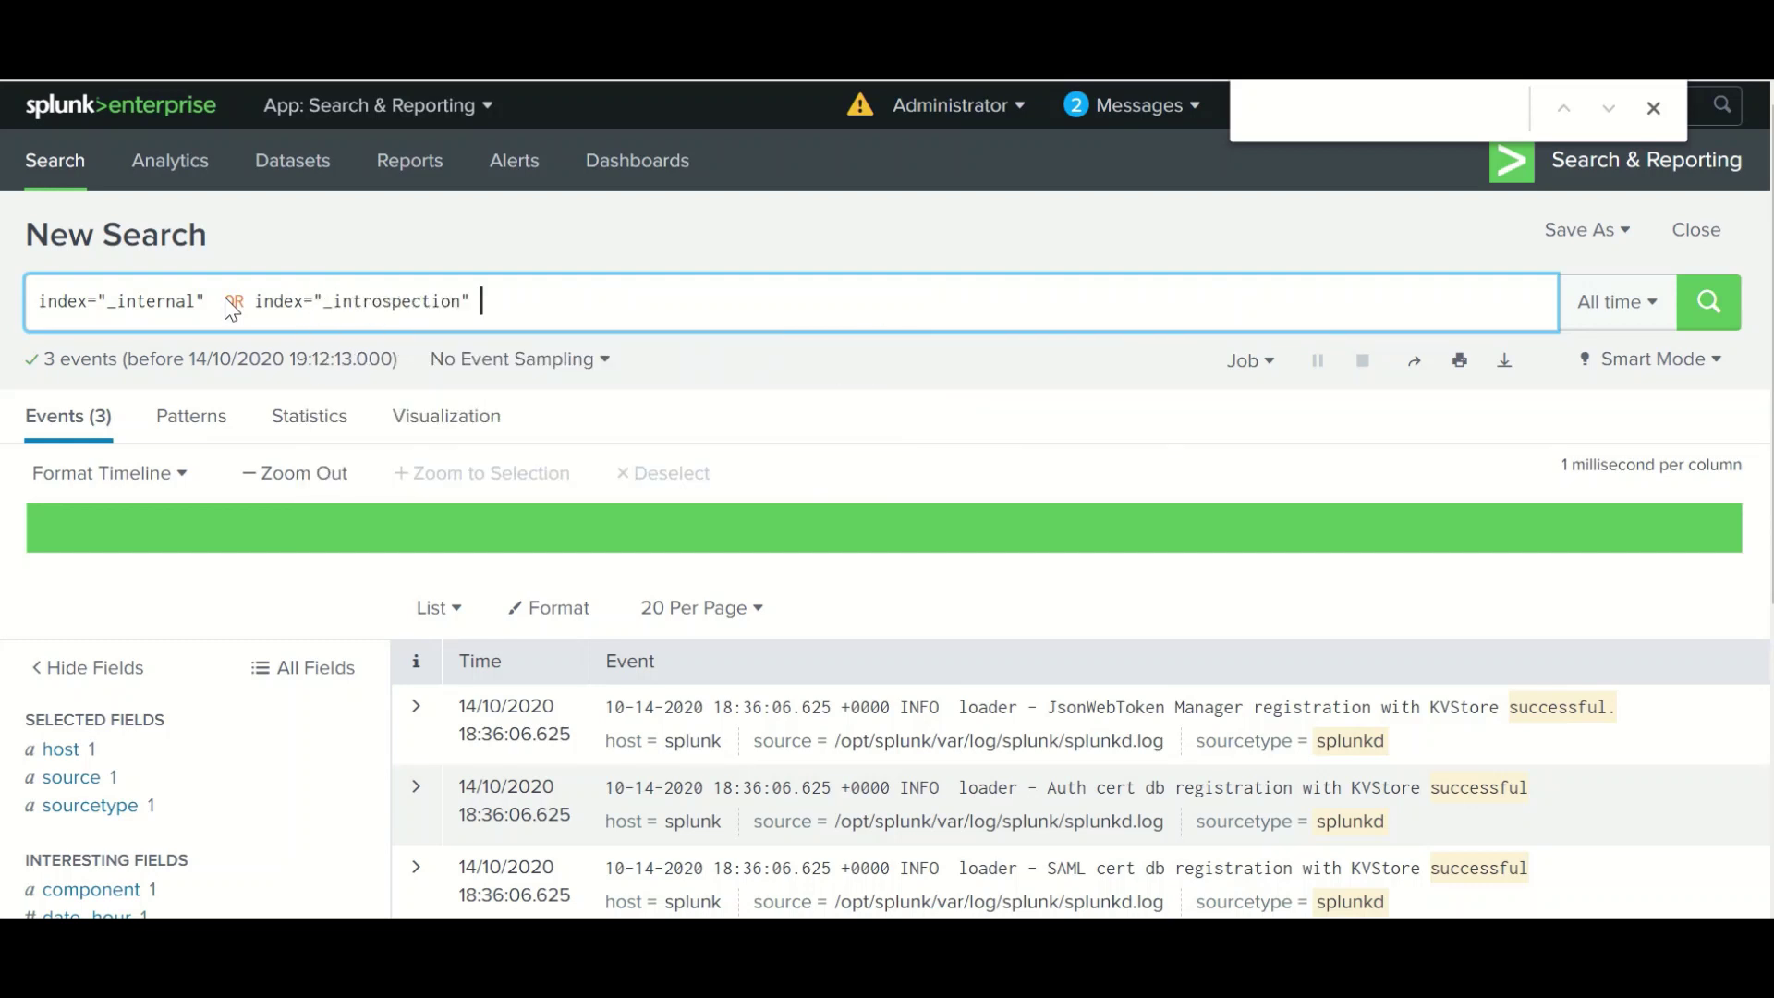
Wrap the _internal OR _introspection index conditions in parentheses and run the search.
text())
key(Left)
key(Left)
key(Left)
key(Left)
key(Left)
key(Left)
key(Left)
key(Left)
key(Left)
key(Left)
key(Left)
key(Left)
key(Left)
key(Left)
key(Left)
key(Left)
key(Left)
key(Left)
key(Left)
key(Left)
key(Left)
key(Left)
key(Left)
key(Left)
key(Left)
key(Left)
key(Left)
key(Left)
key(Left)
key(Left)
key(Left)
key(Left)
key(Left)
key(Left)
key(Left)
key(Left)
text(()
key(Return)
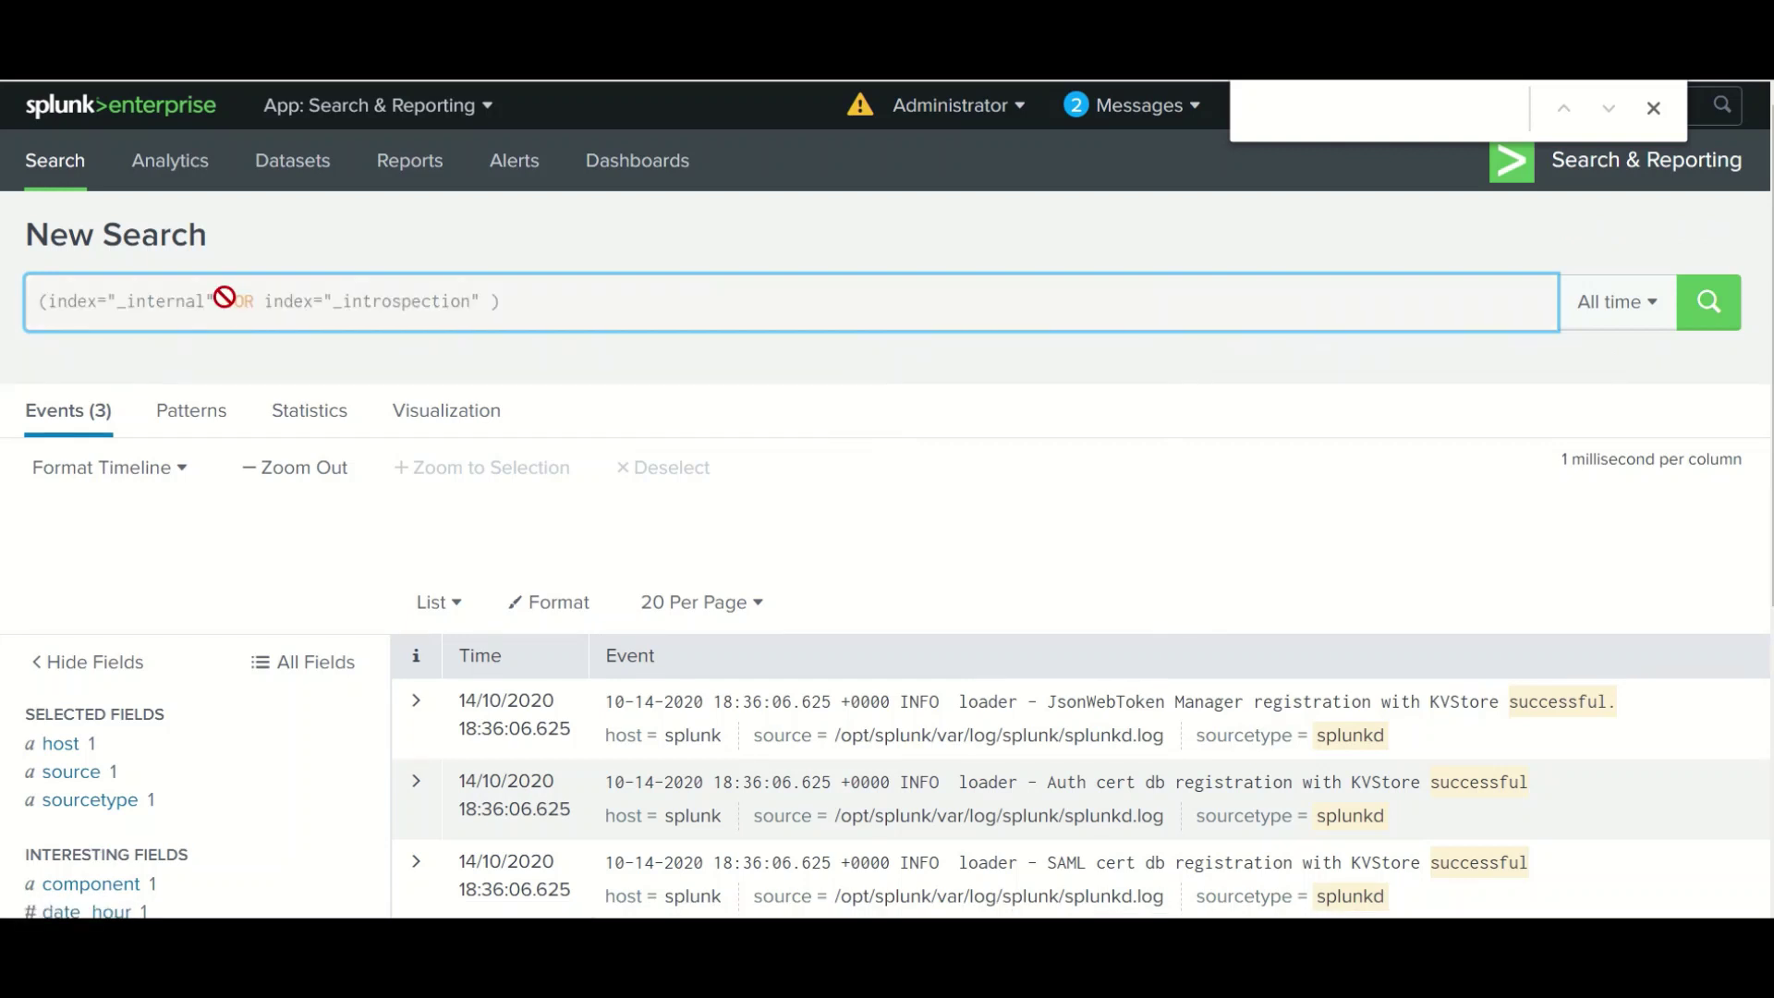
Add sourcetype=splunkd_access after the parenthesised index conditions, run the search, and review both parts of the query.
click(596, 301)
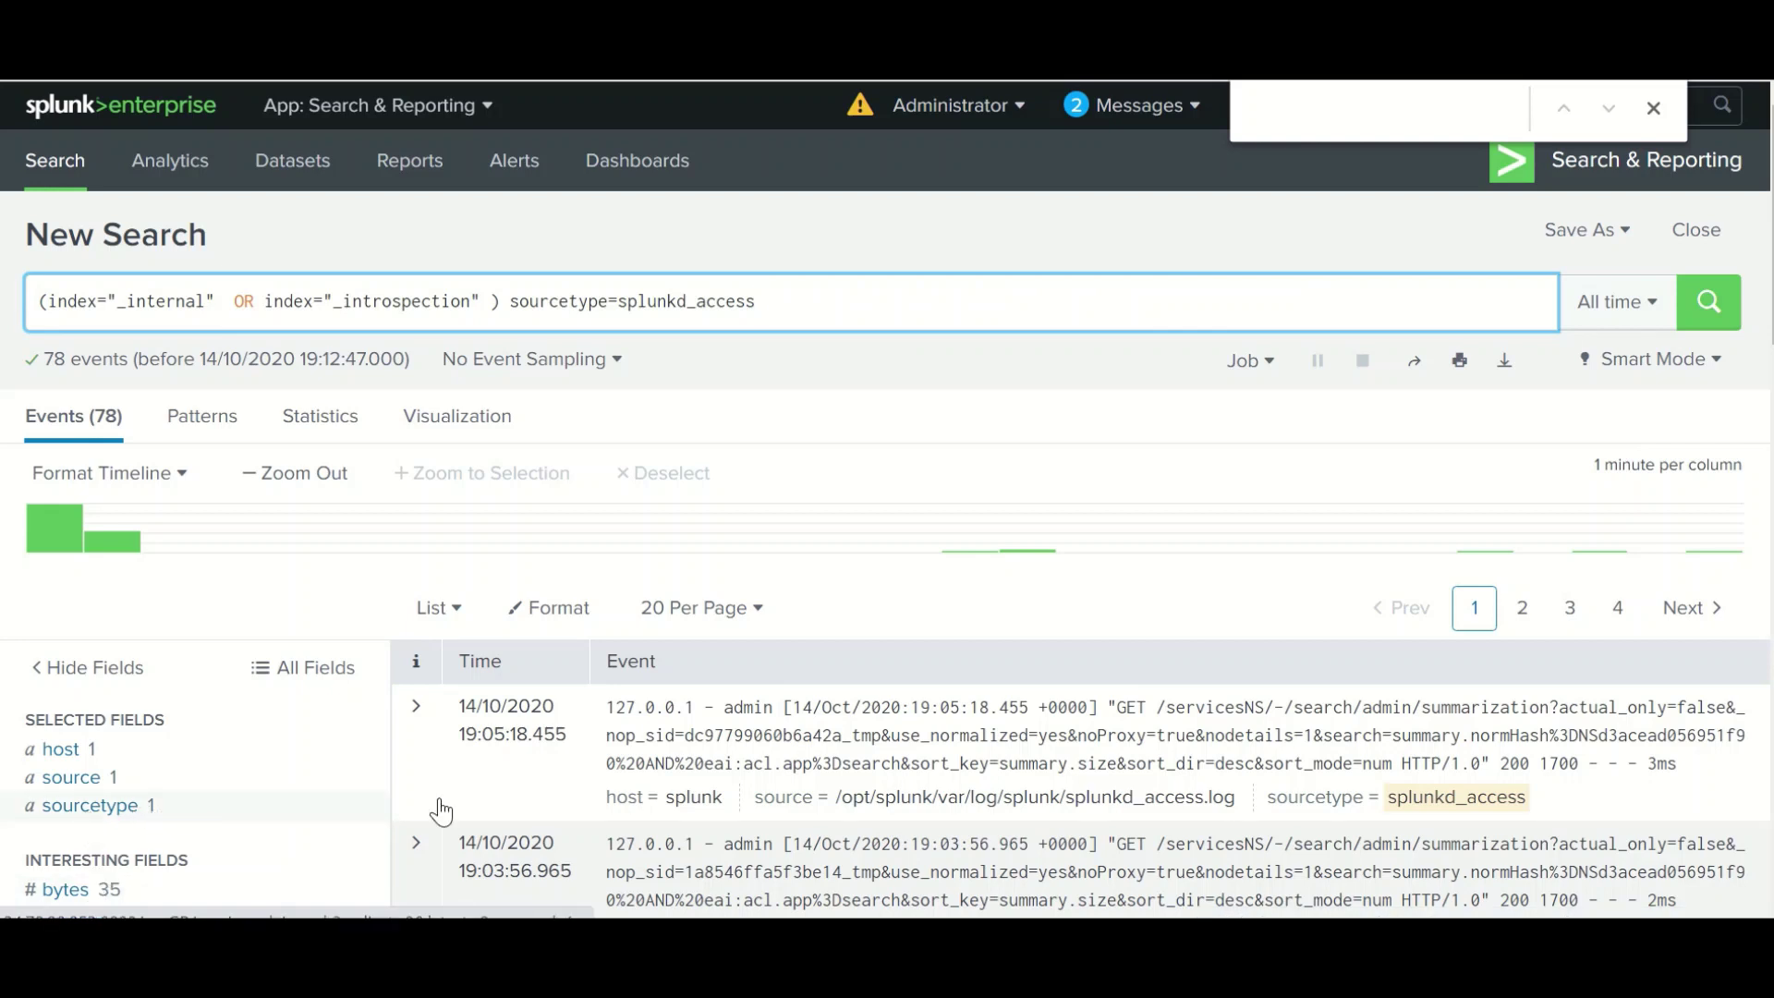
drag(763, 303, 514, 303)
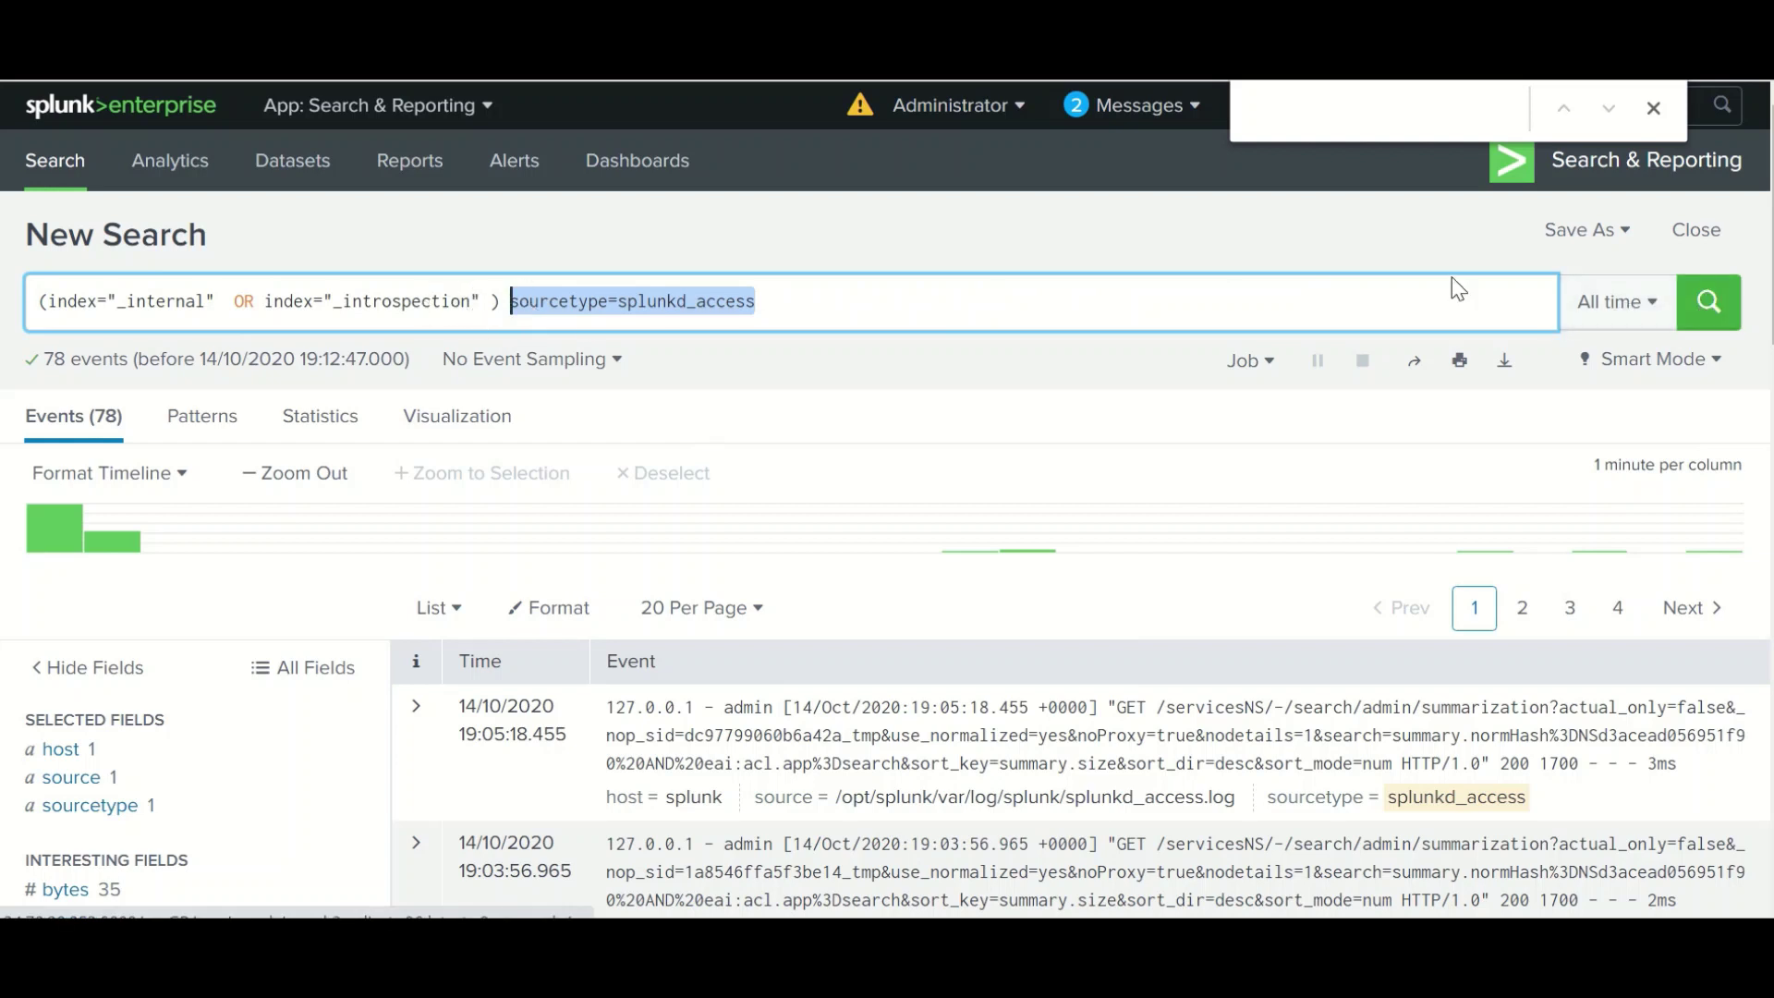
click(1710, 298)
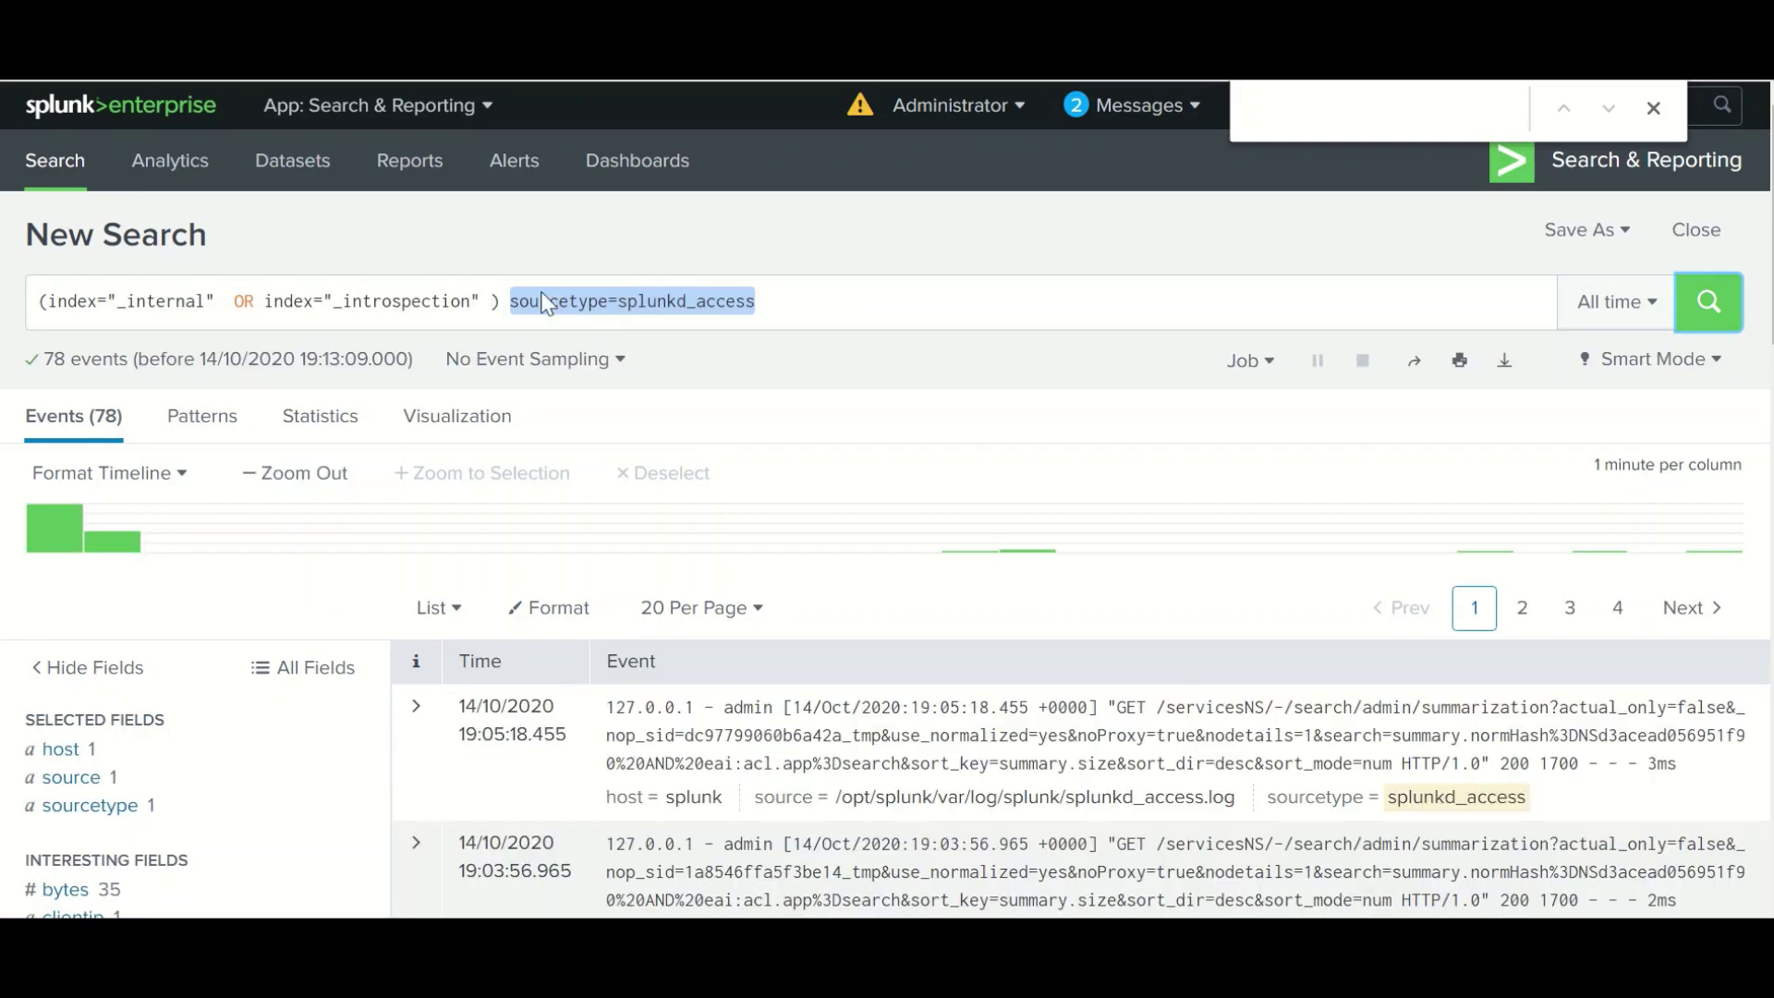
click(504, 302)
drag(503, 302, 37, 302)
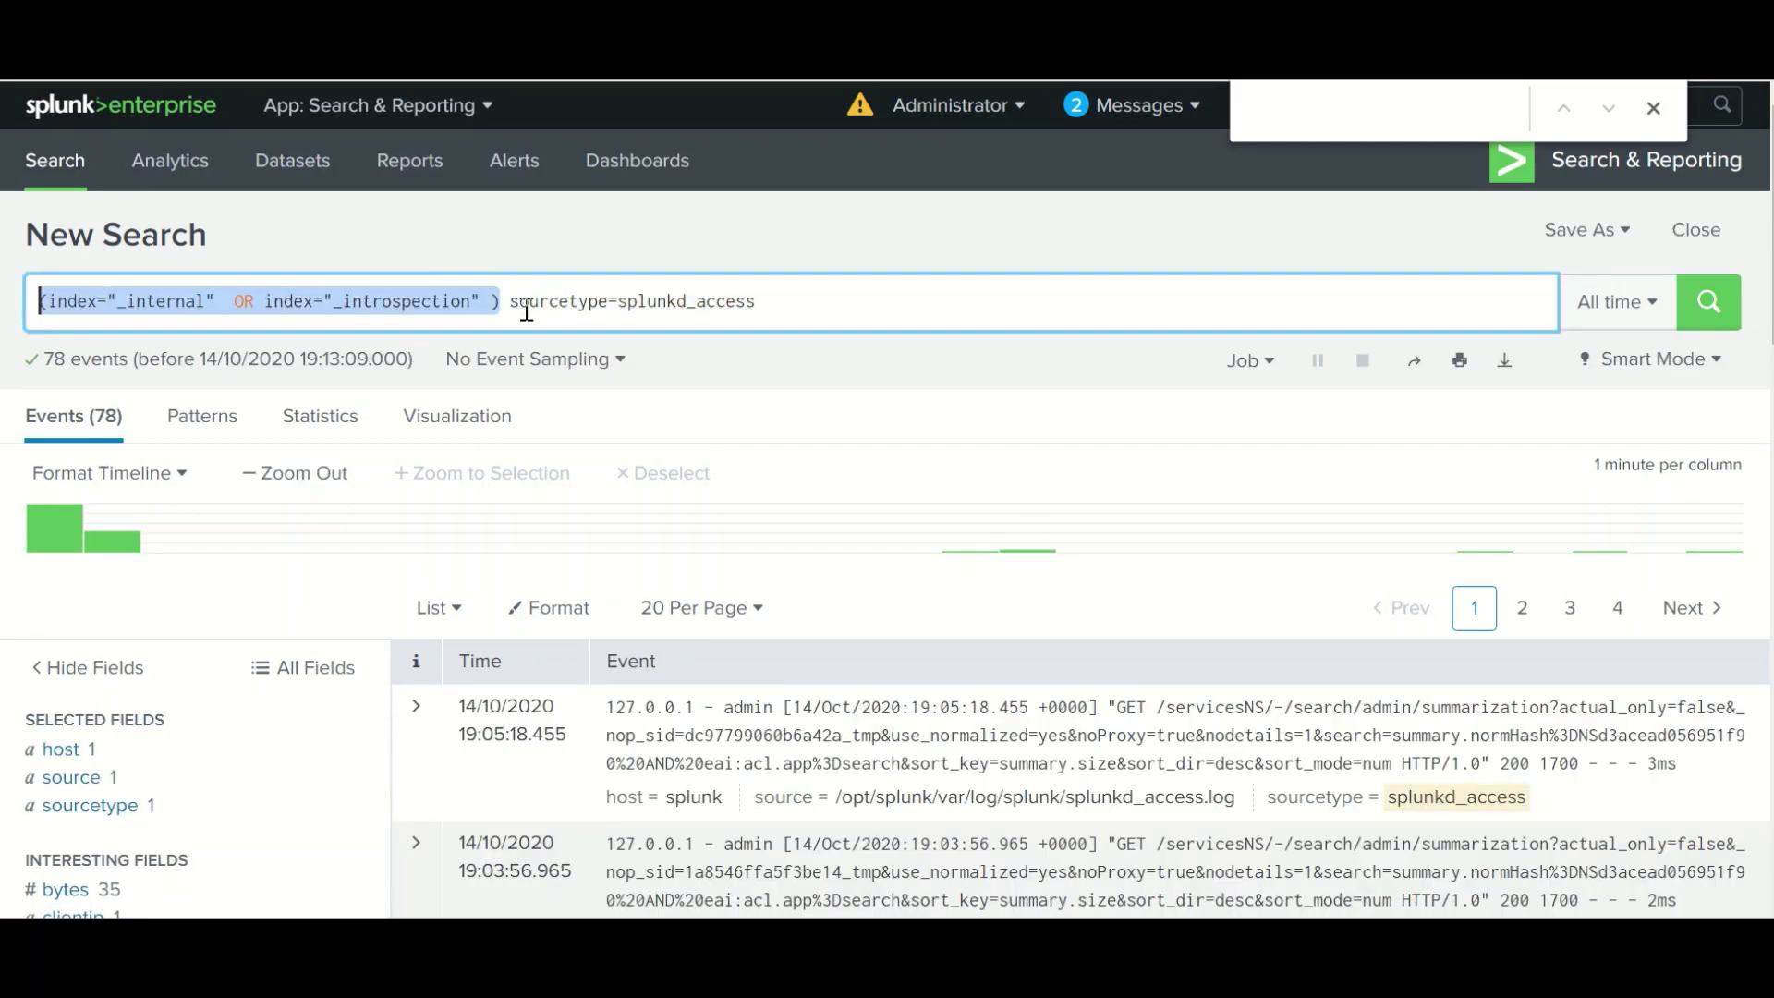
drag(774, 303, 509, 301)
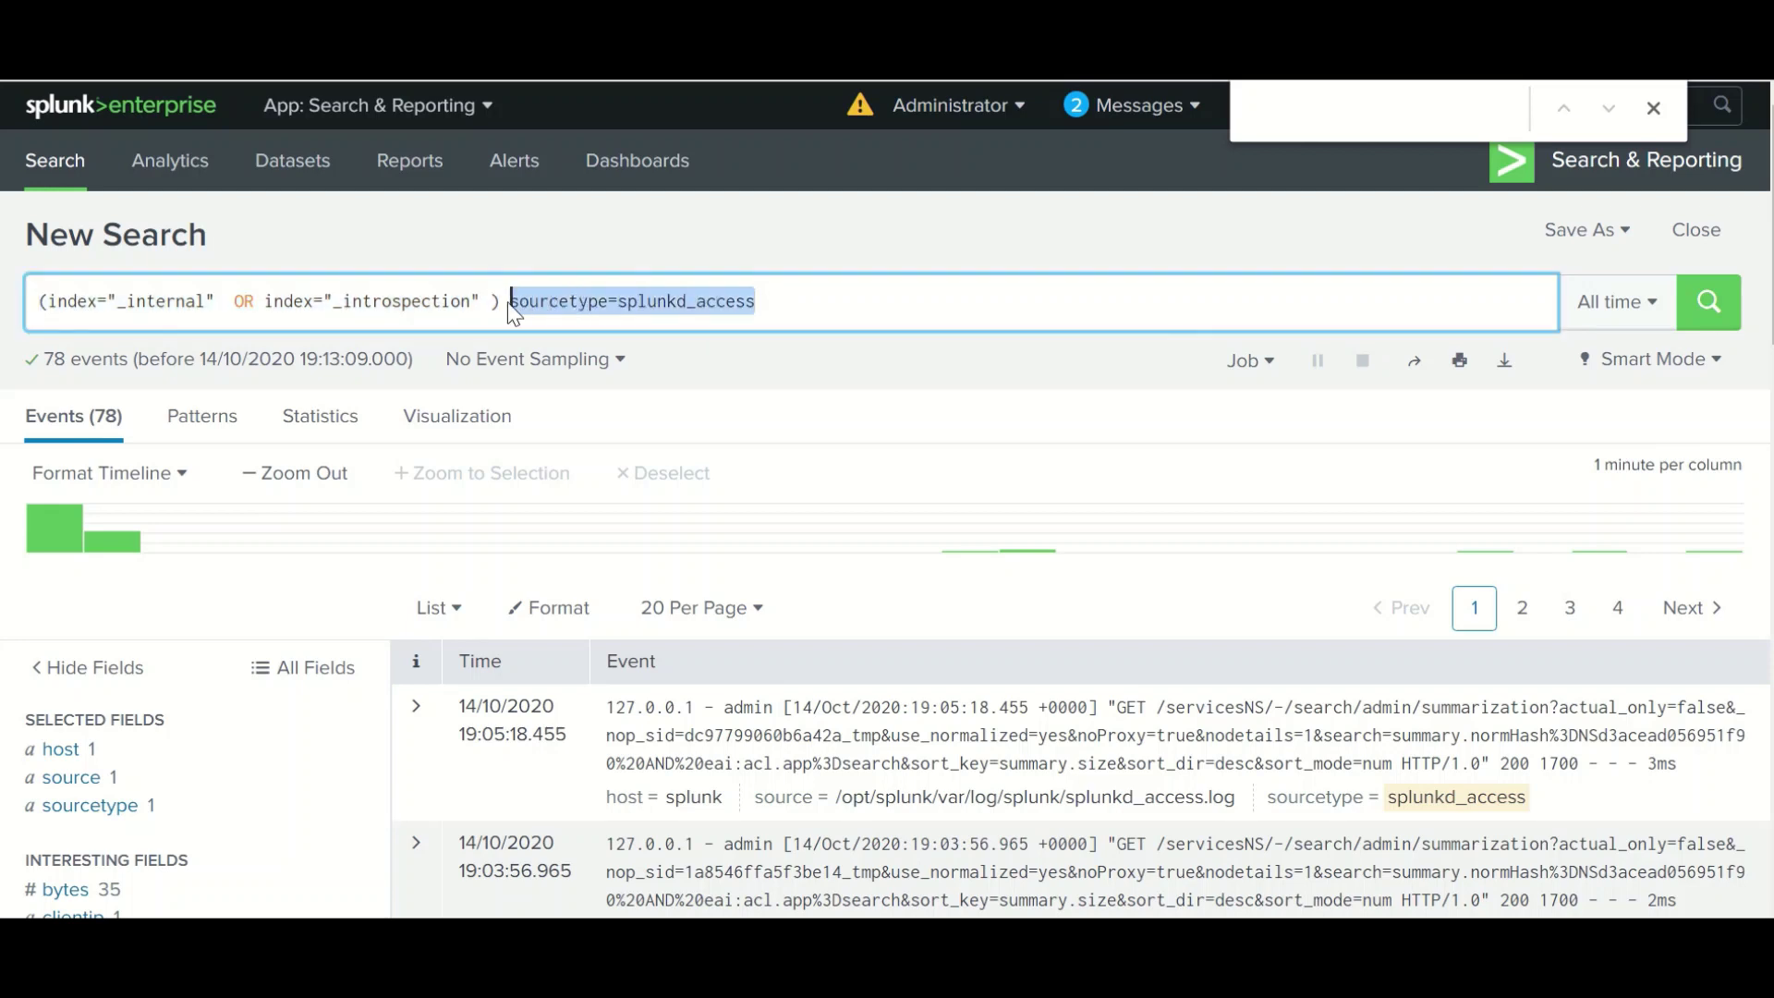
click(795, 301)
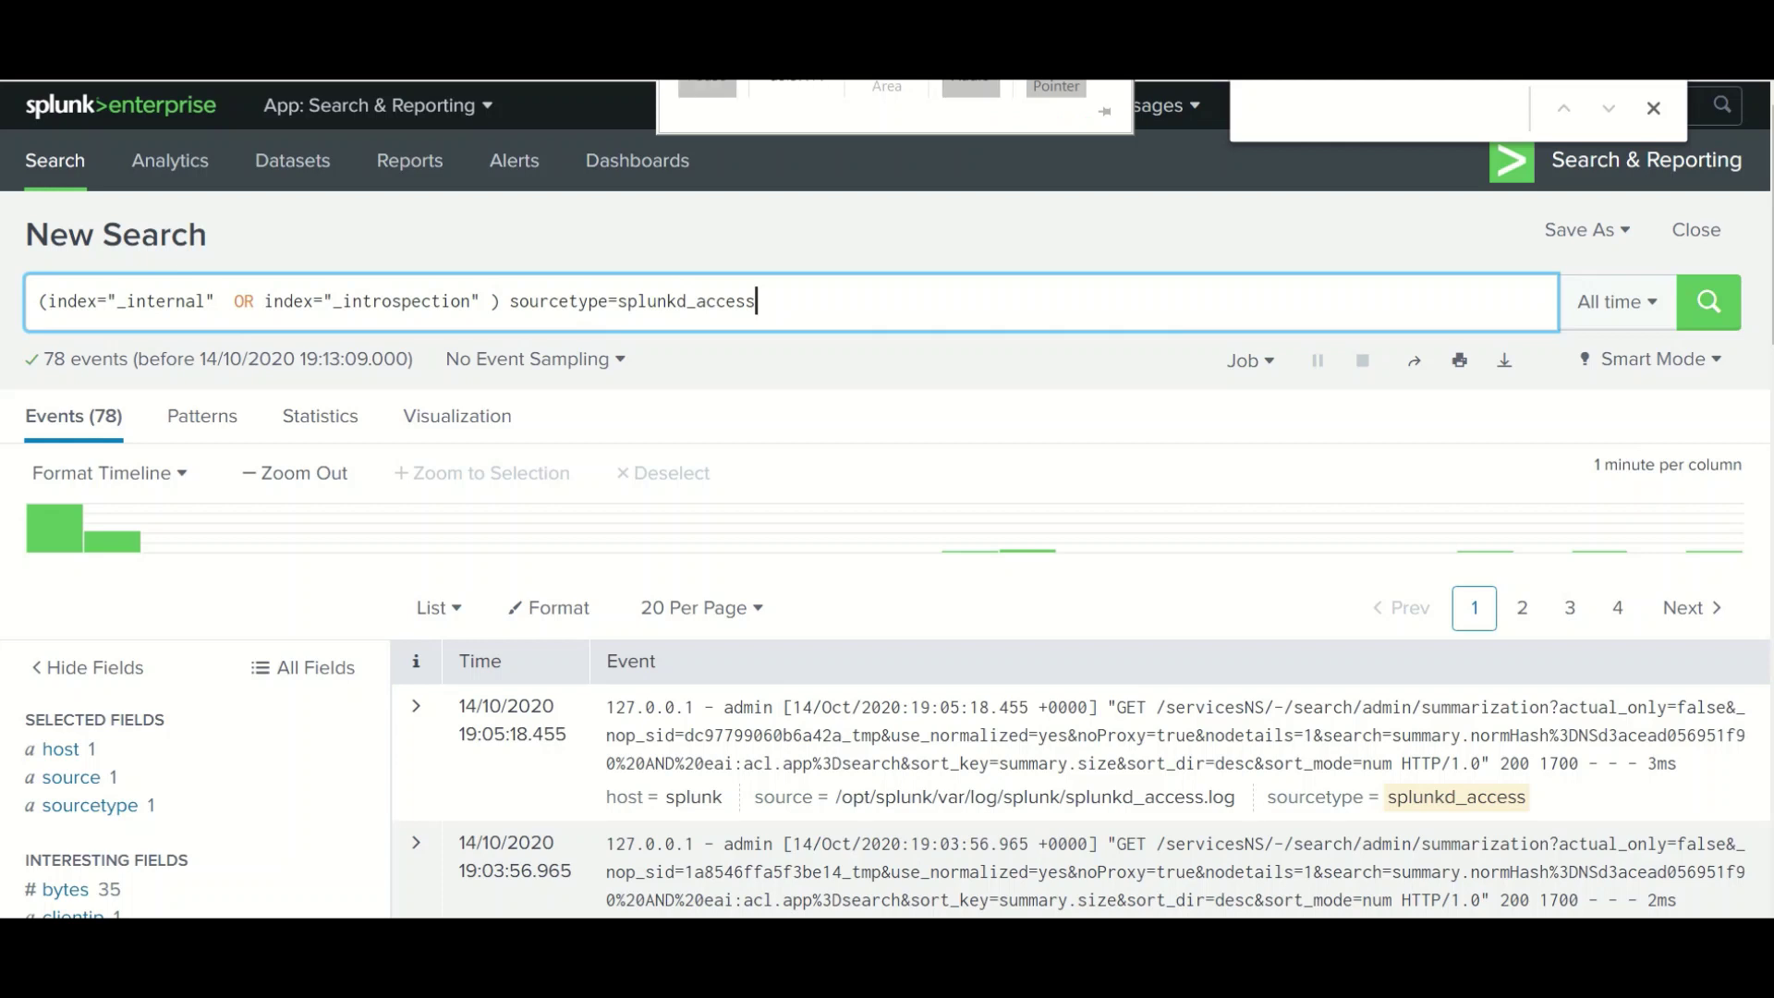
Reduce the query to the wildcard condition index="_*" without parentheses and run the search.
drag(791, 301, 126, 302)
key(BackSpace)
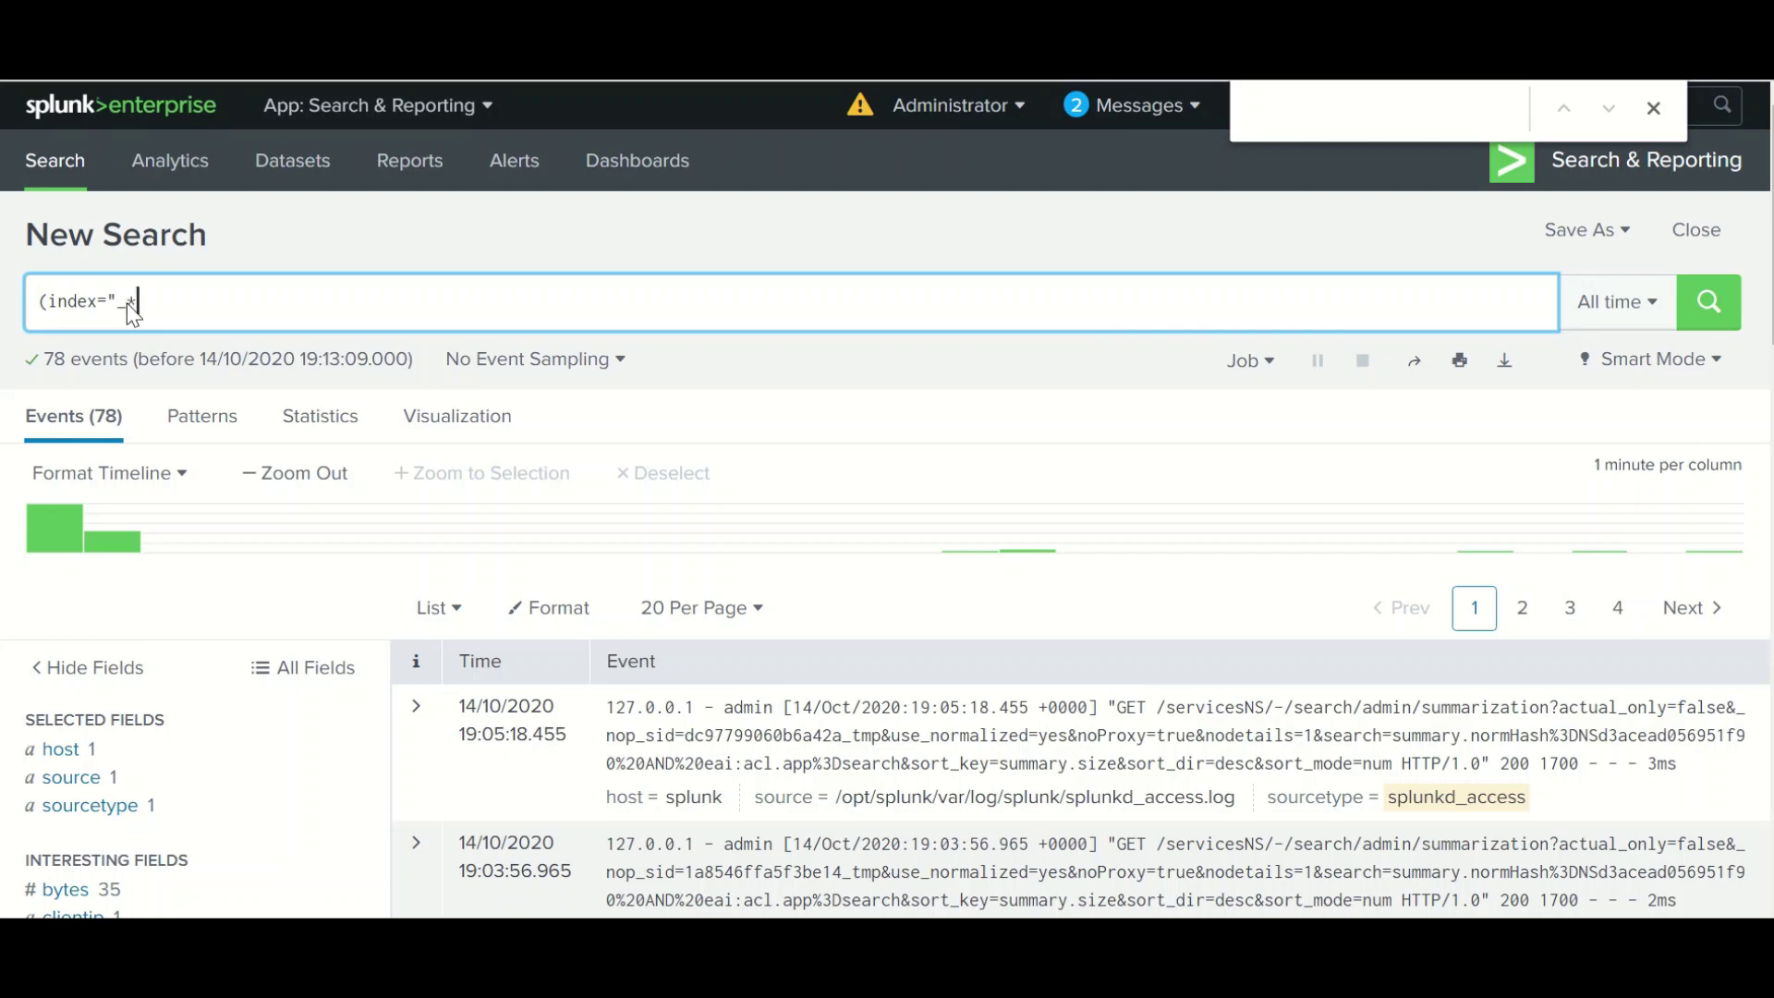
text(*")
key(Return)
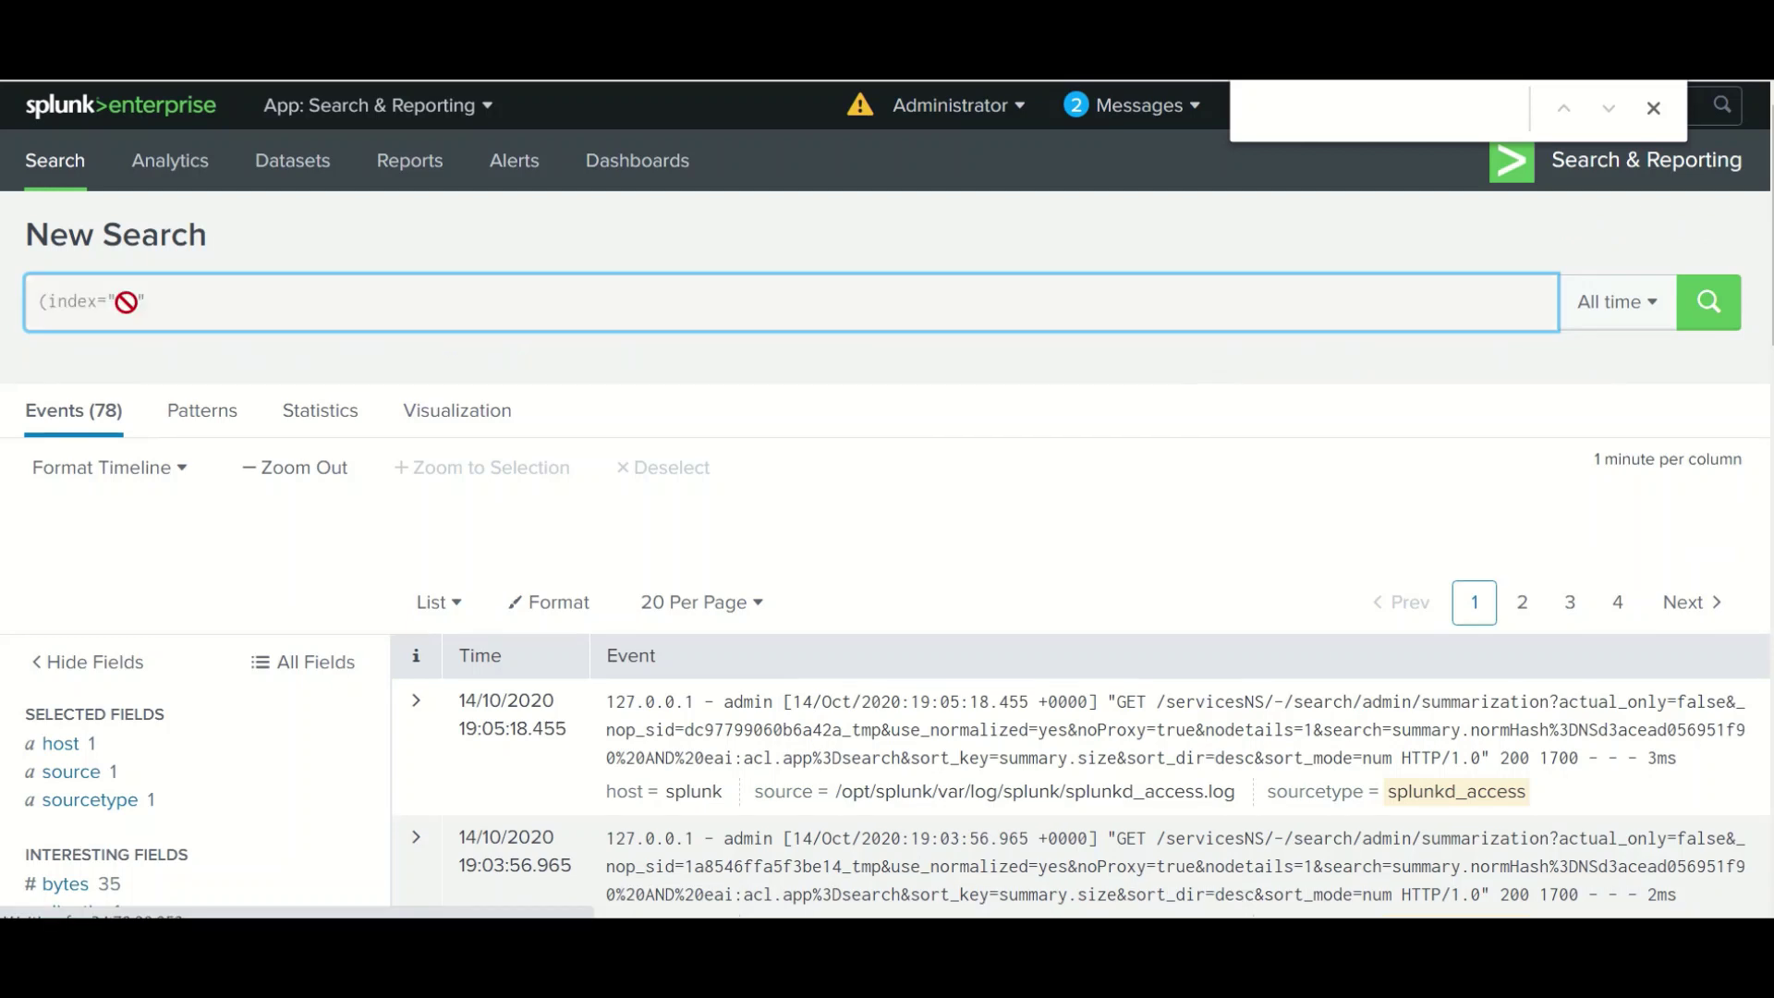
key(Home)
key(Delete)
key(Return)
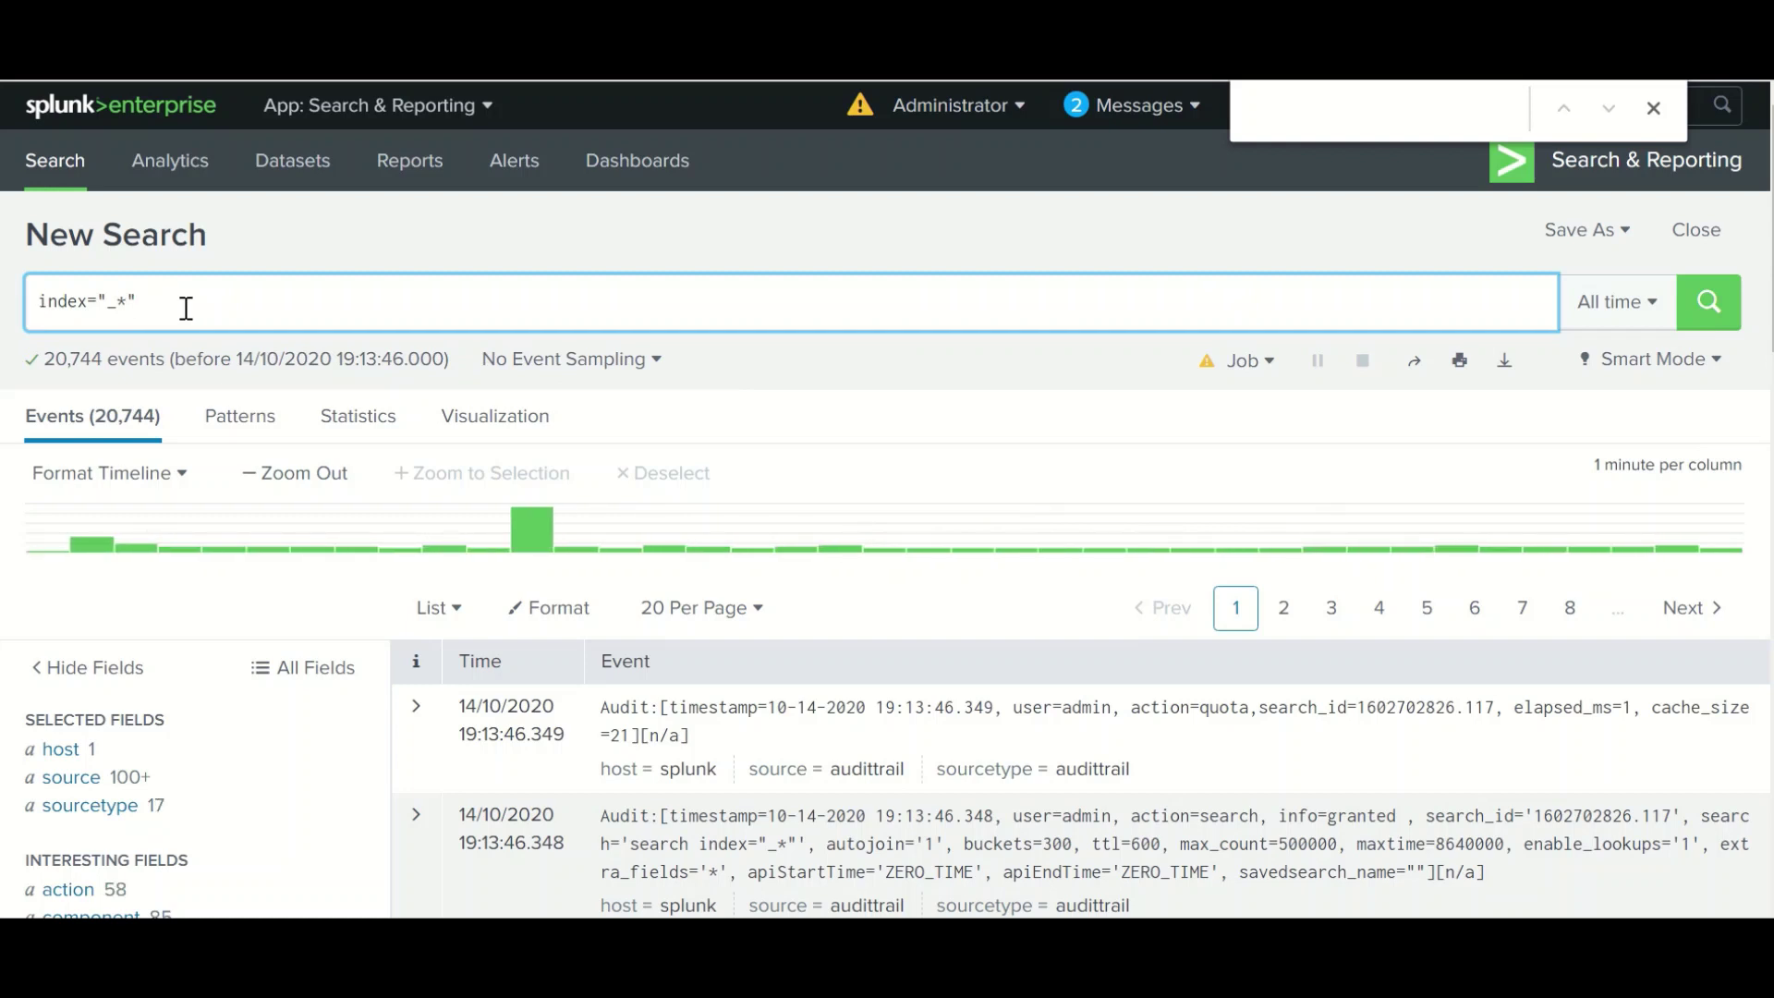
Add the keyword fail after the wildcard index condition and run the search.
click(164, 308)
text(faile)
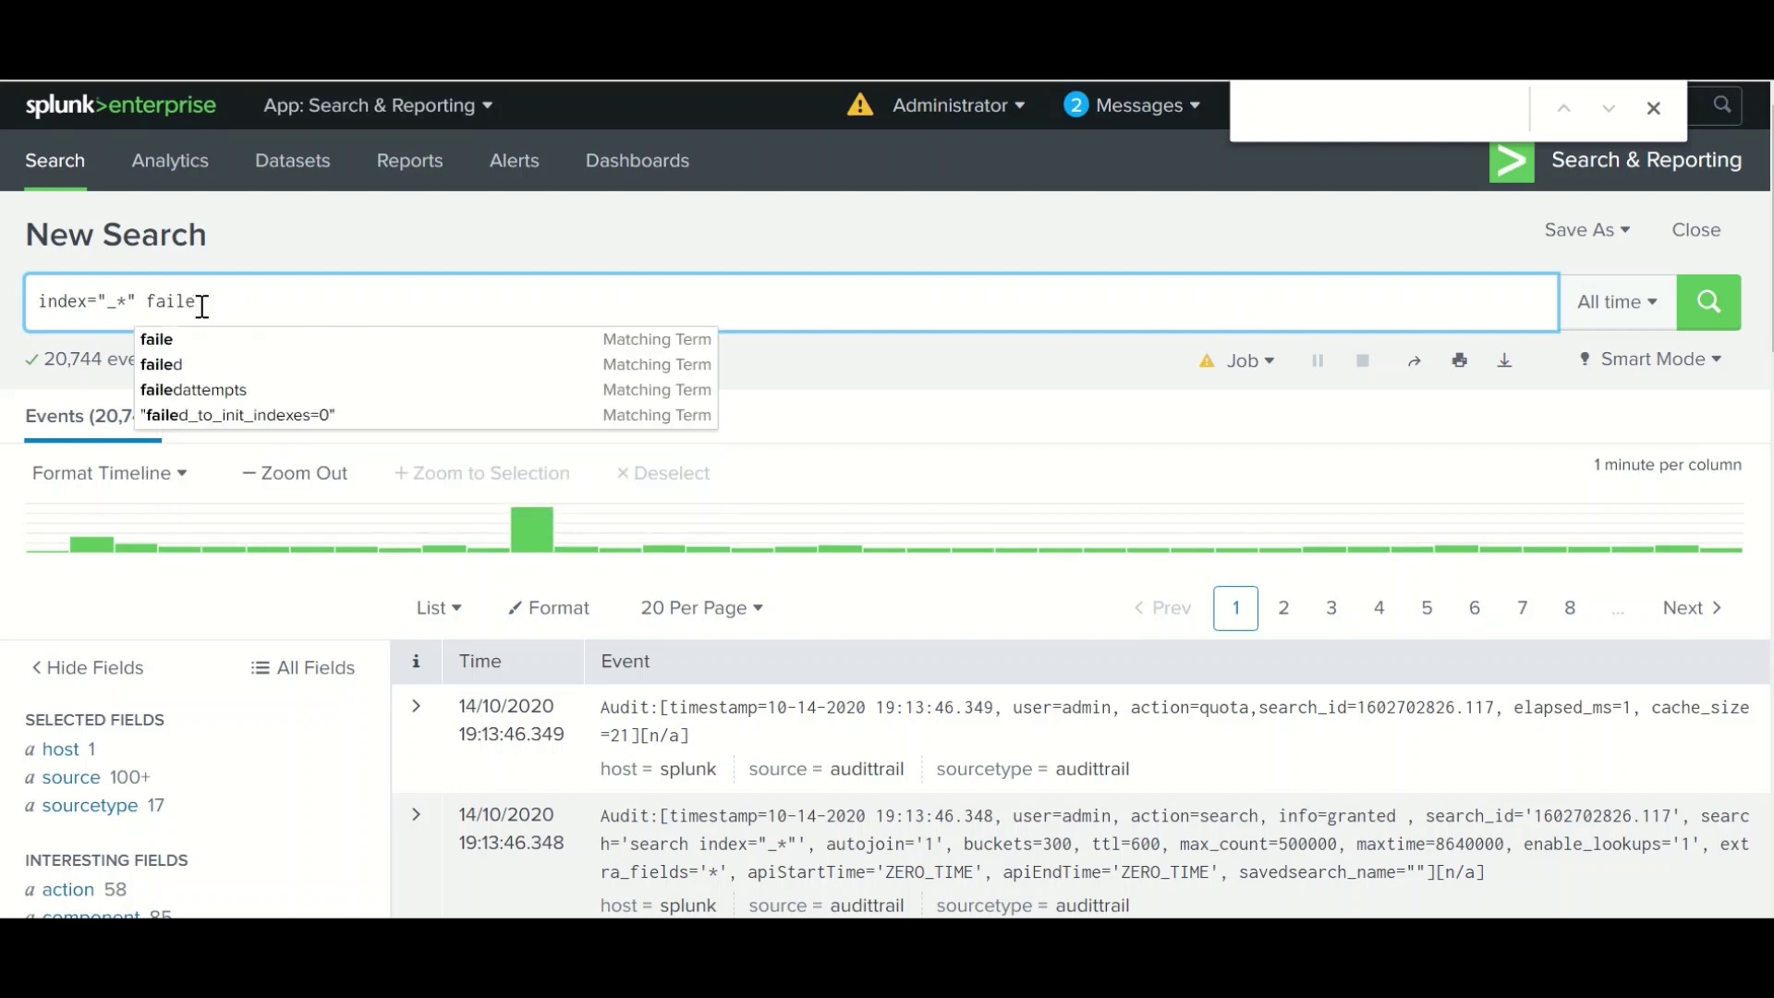
key(Escape)
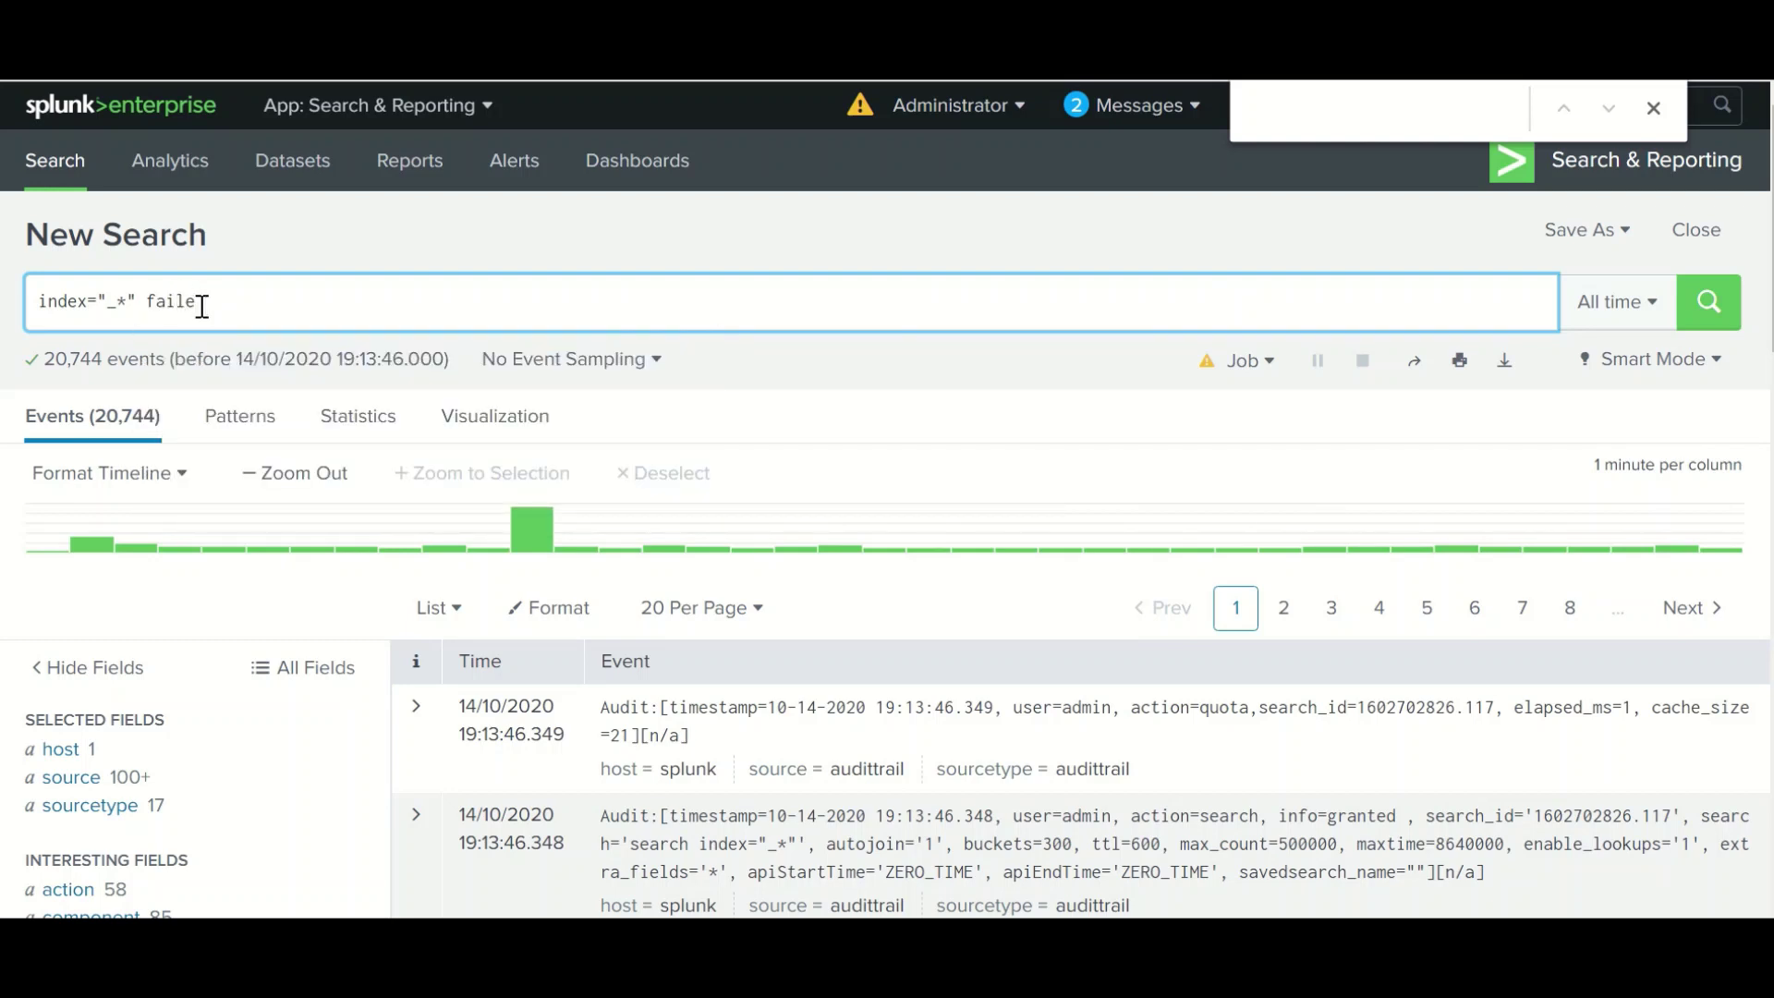
key(BackSpace)
key(Return)
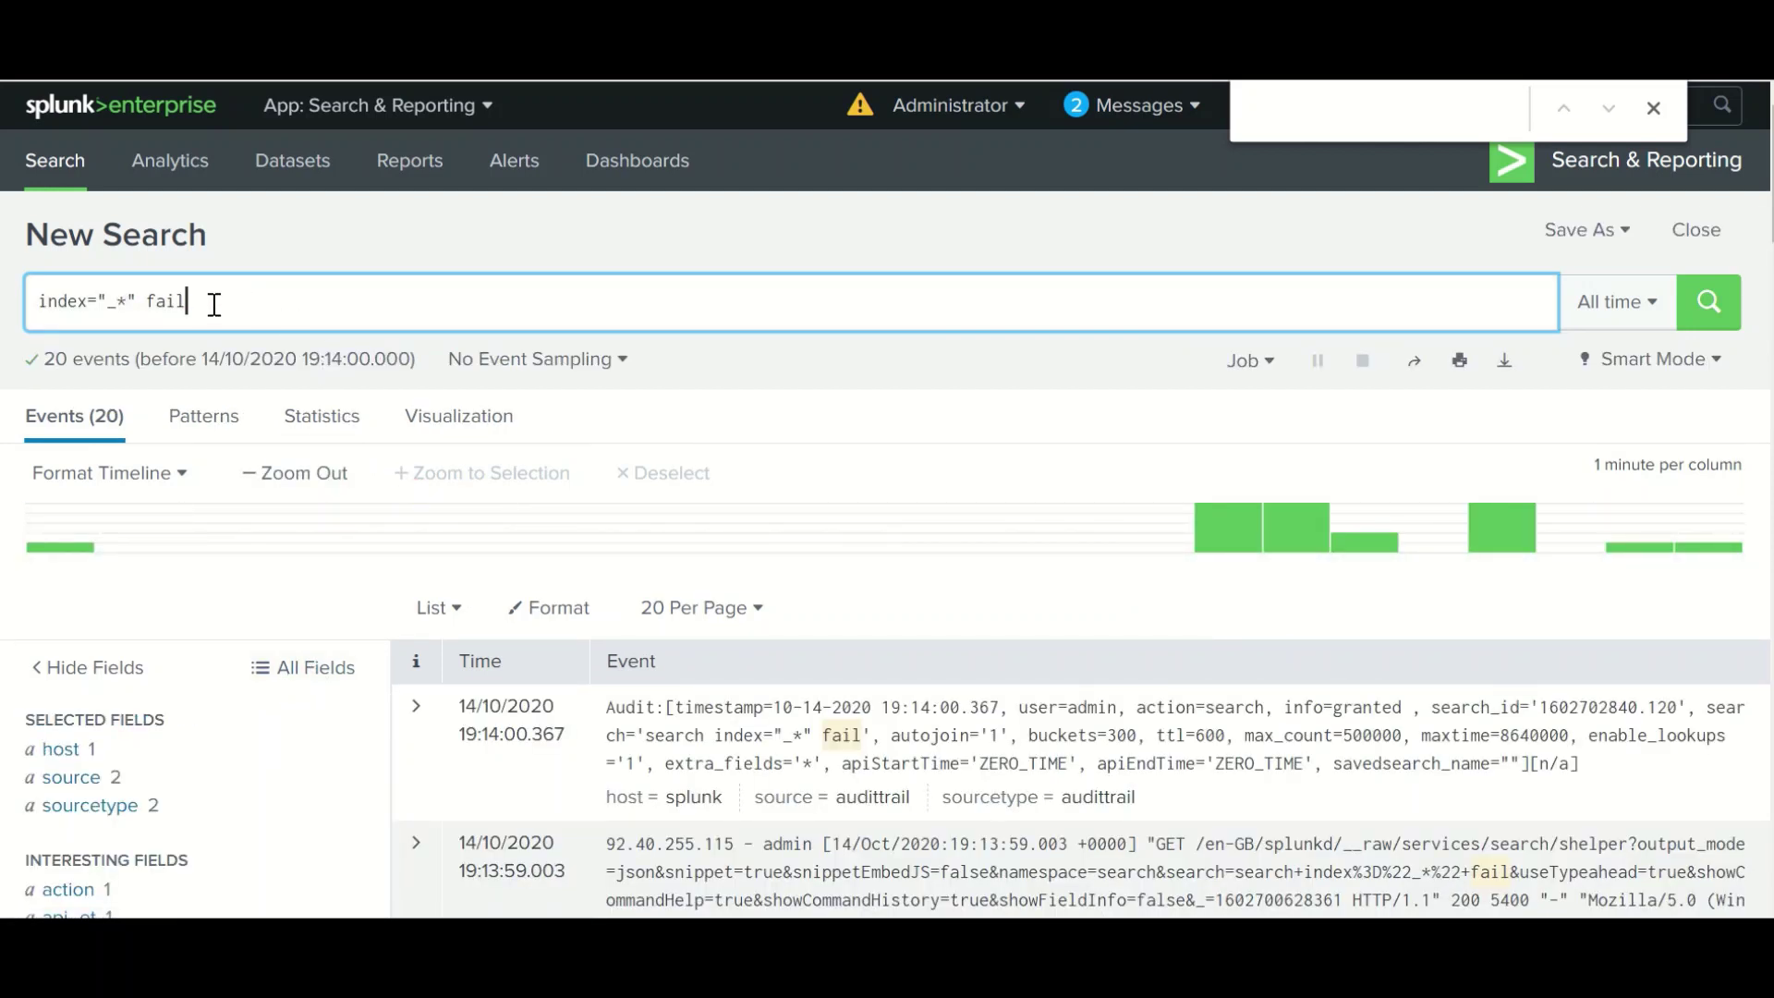
Remove the keyword fail and the quotation marks so the query reads index=_*, and run the search.
click(129, 301)
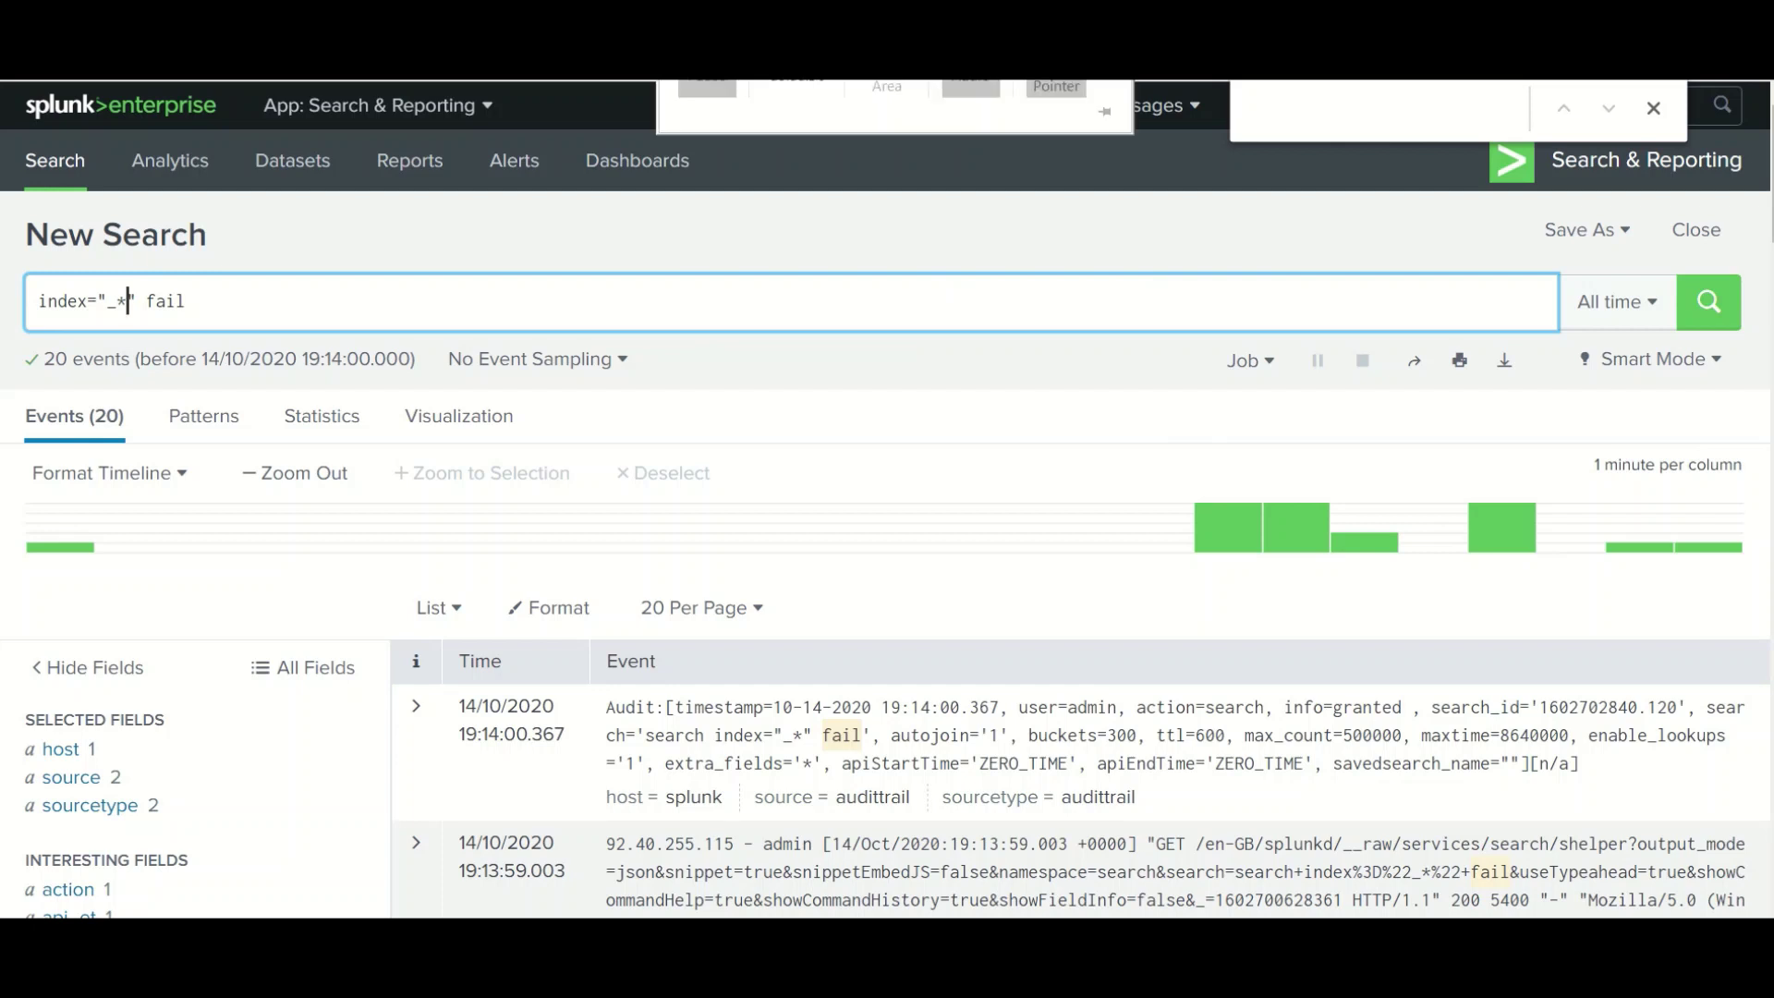
click(617, 301)
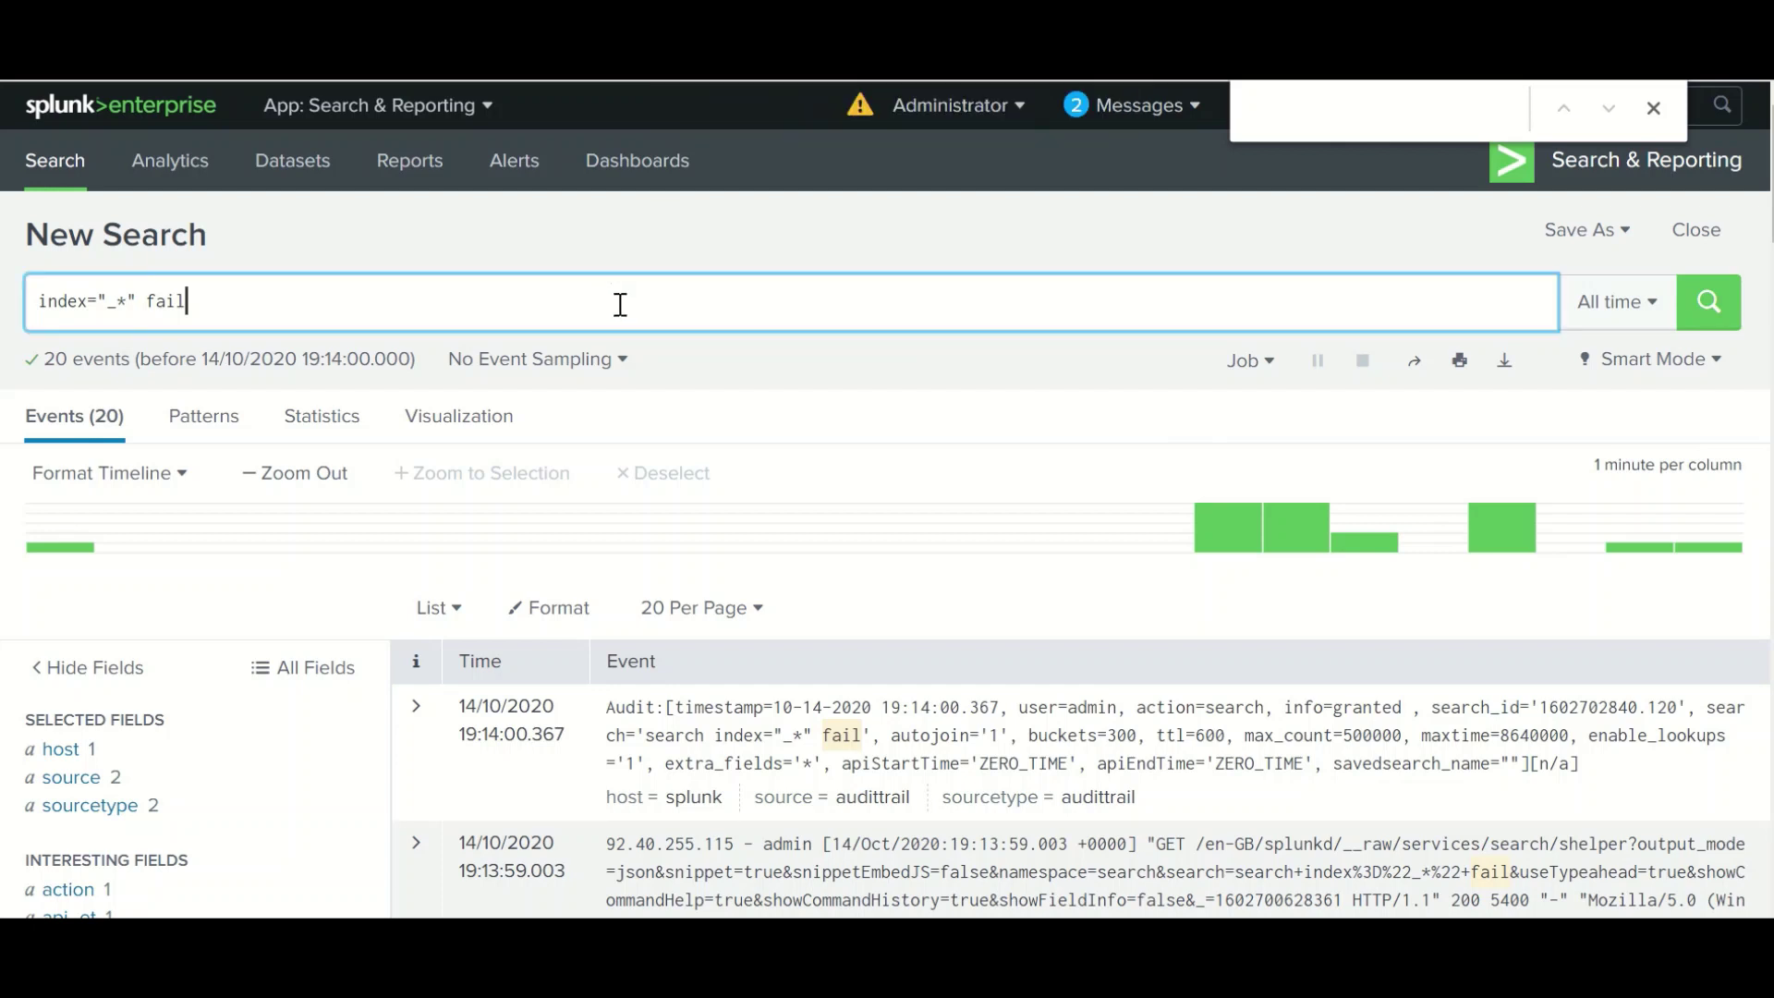
key(BackSpace)
key(BackSpace)
key(BackSpace)
key(BackSpace)
key(BackSpace)
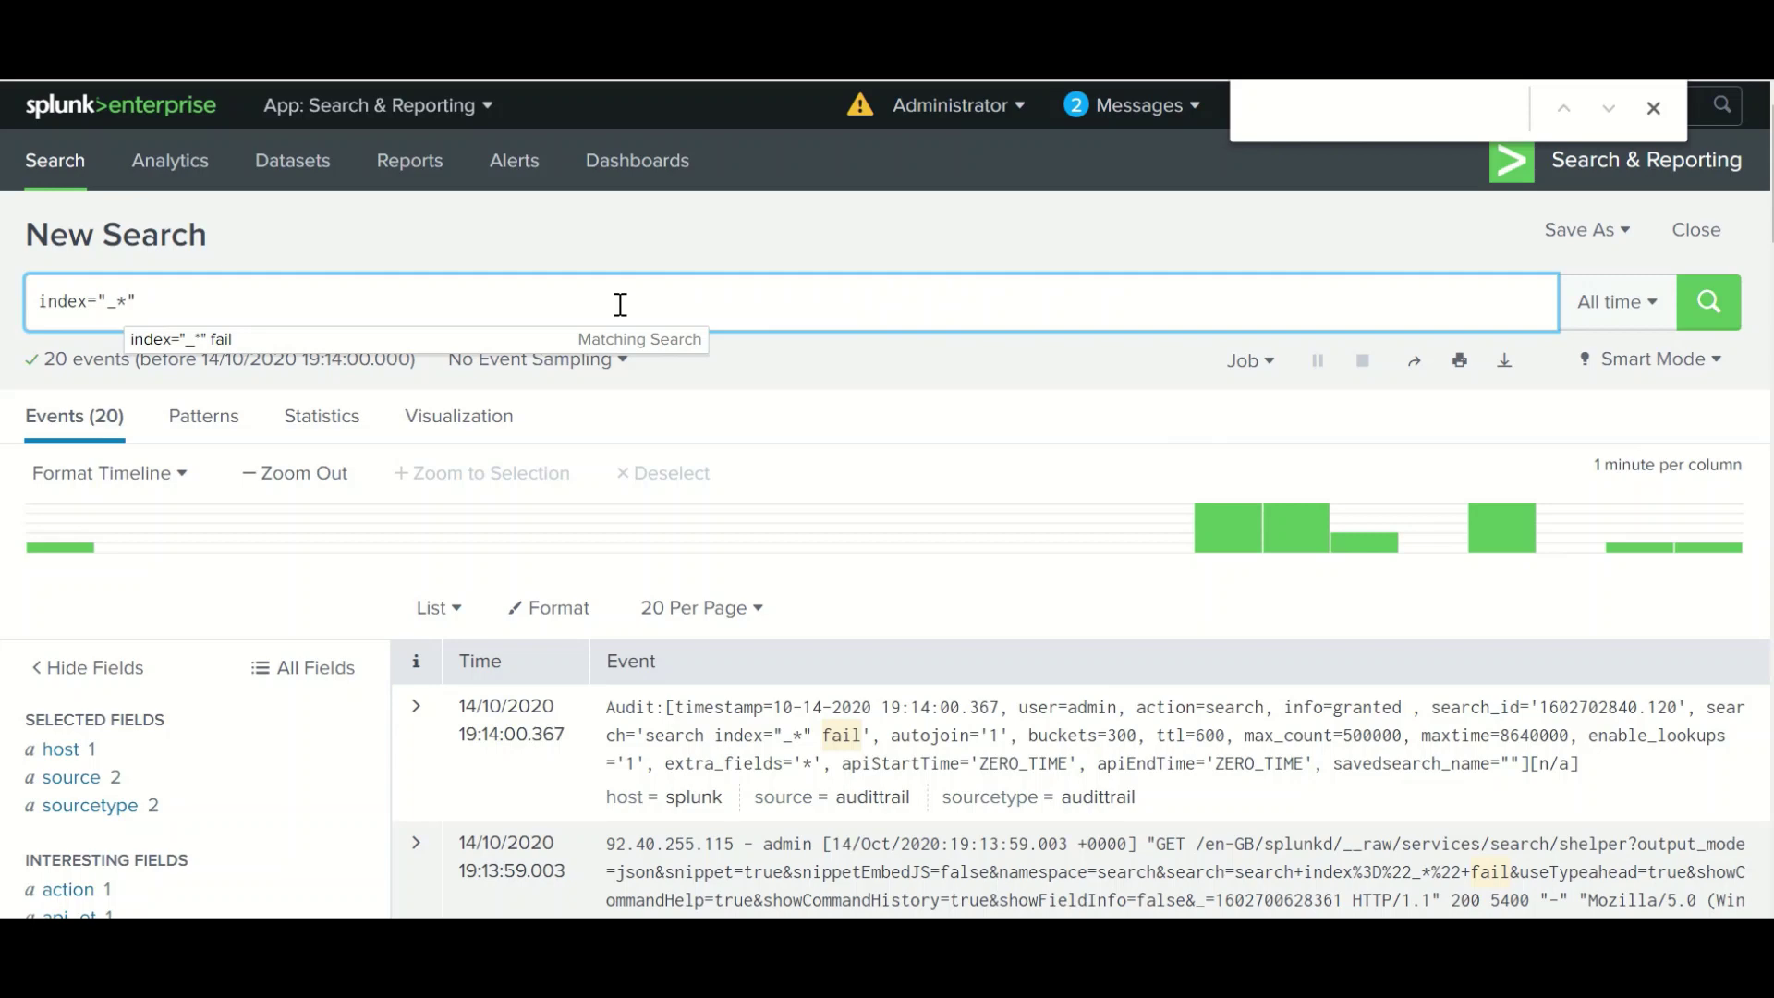
key(Left)
key(Left)
key(Left)
key(BackSpace)
key(End)
key(BackSpace)
key(Return)
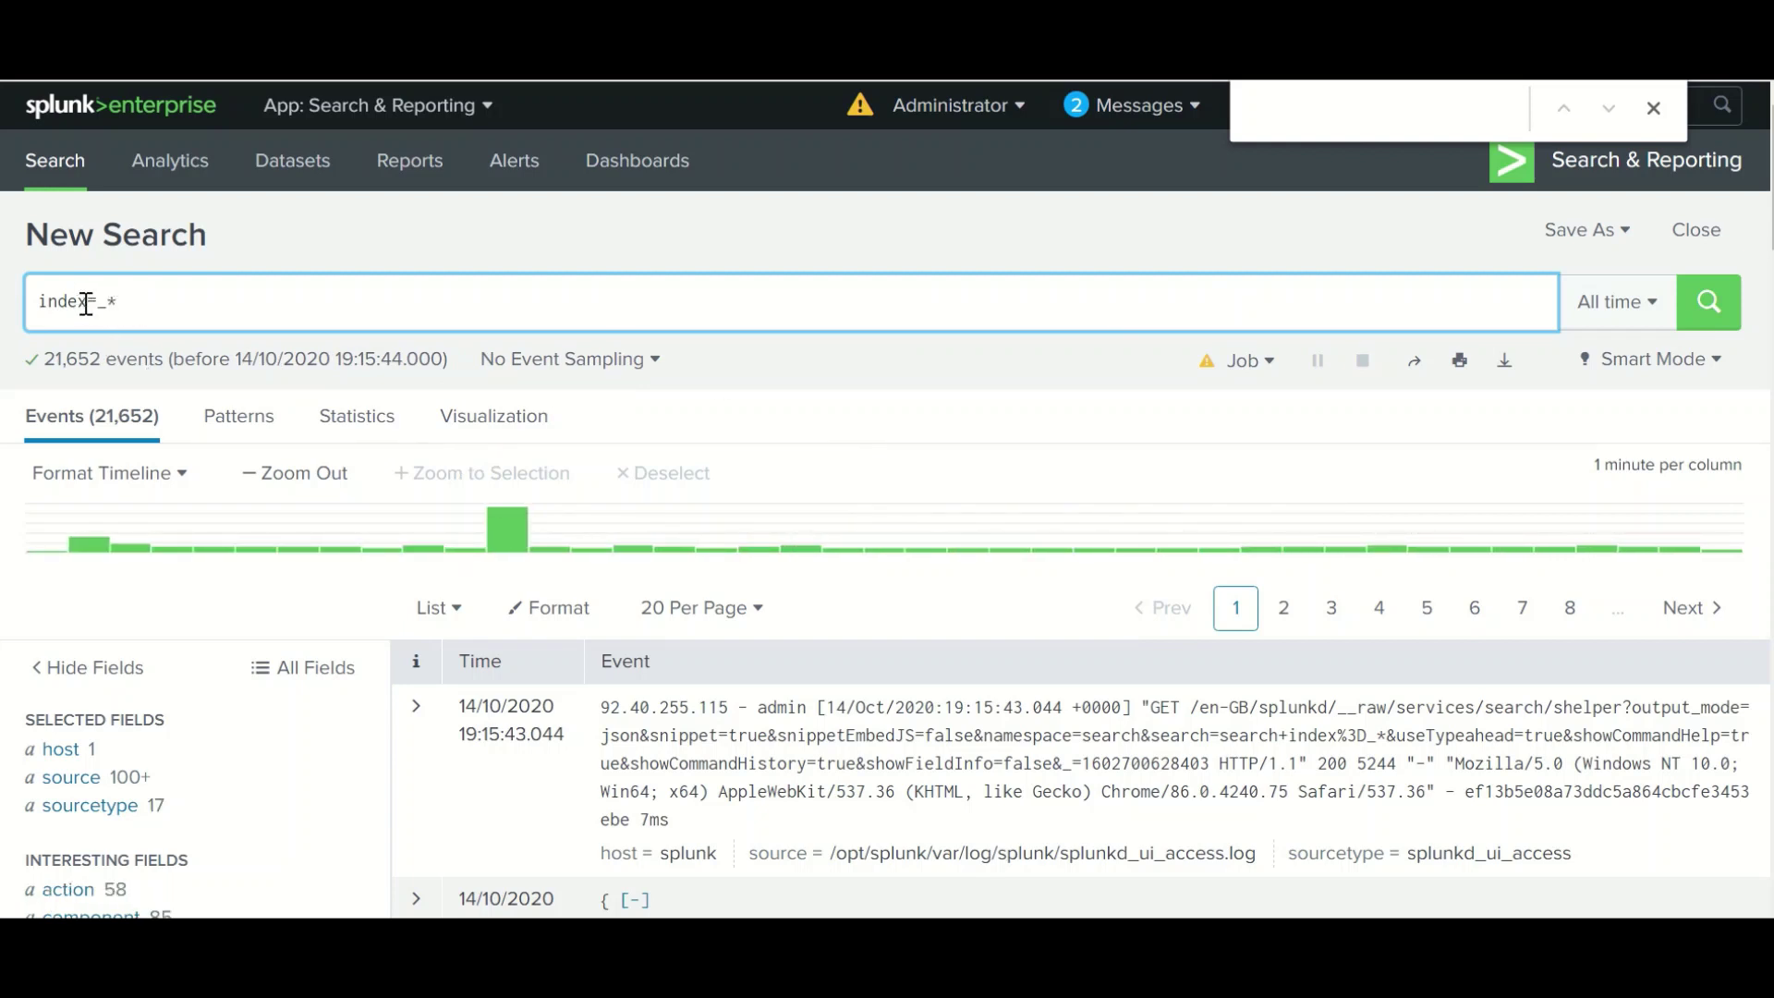
Open the index field's values in the fields list and filter the results to _audit.
drag(123, 303, 41, 307)
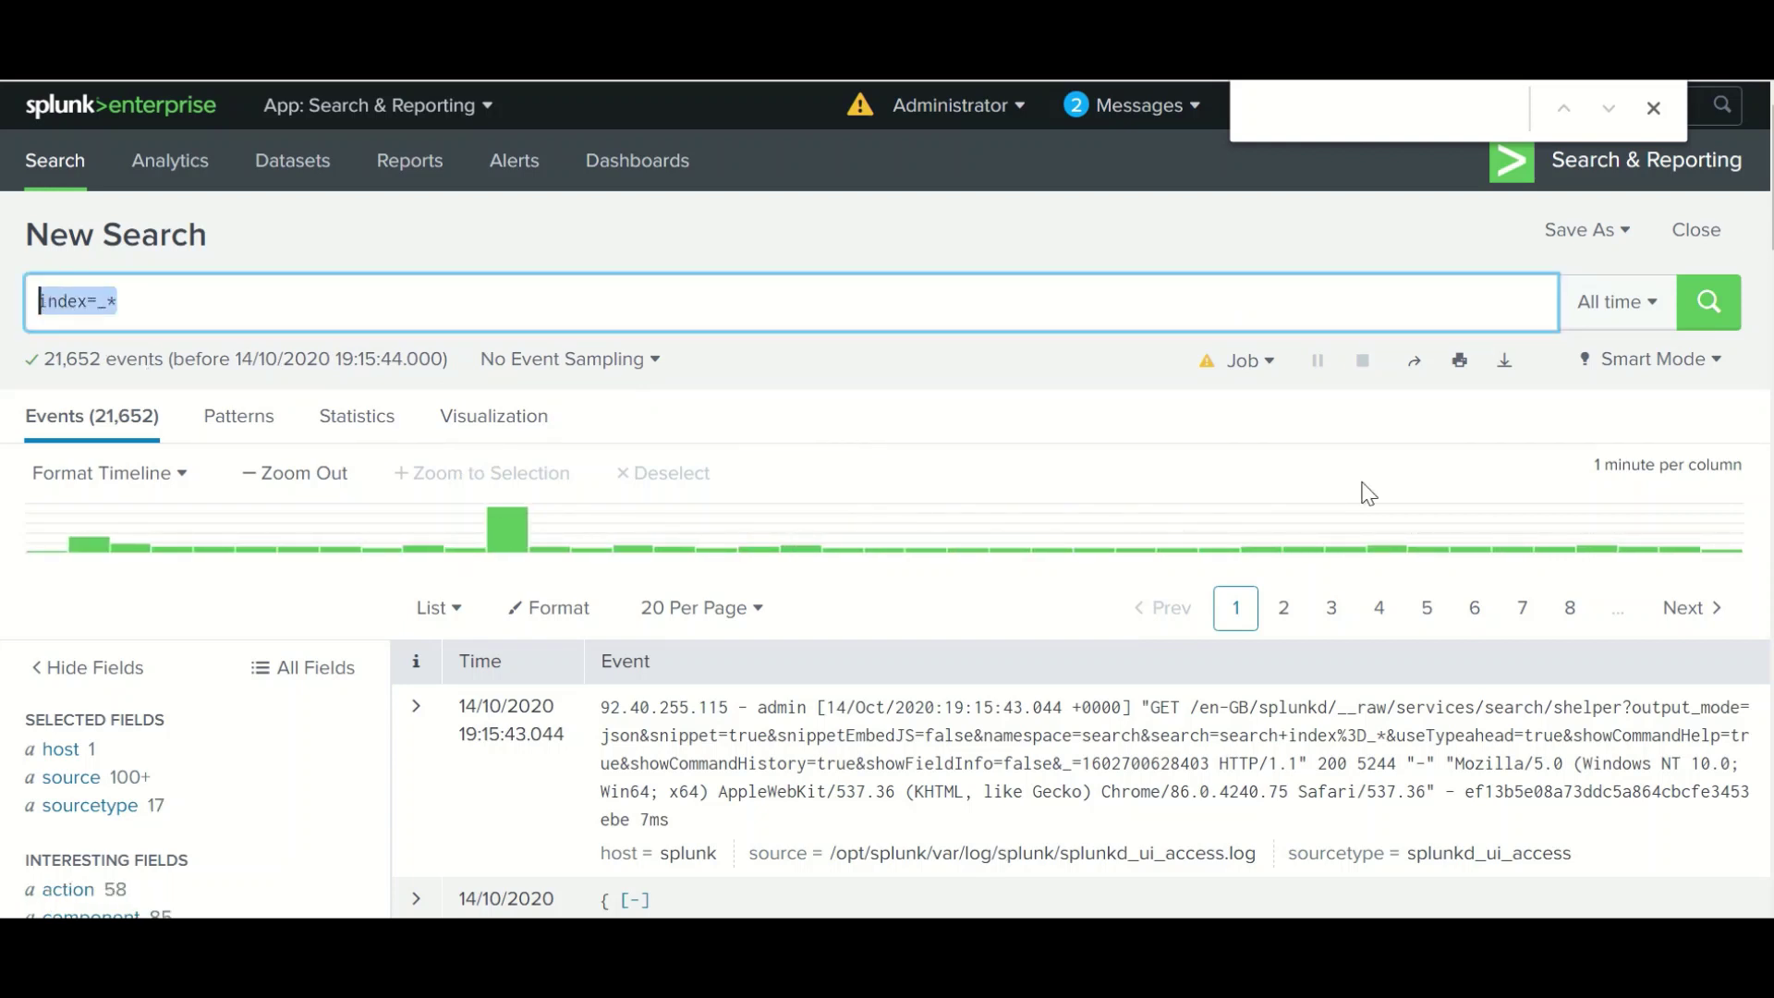
scroll(886, 498, down, 8)
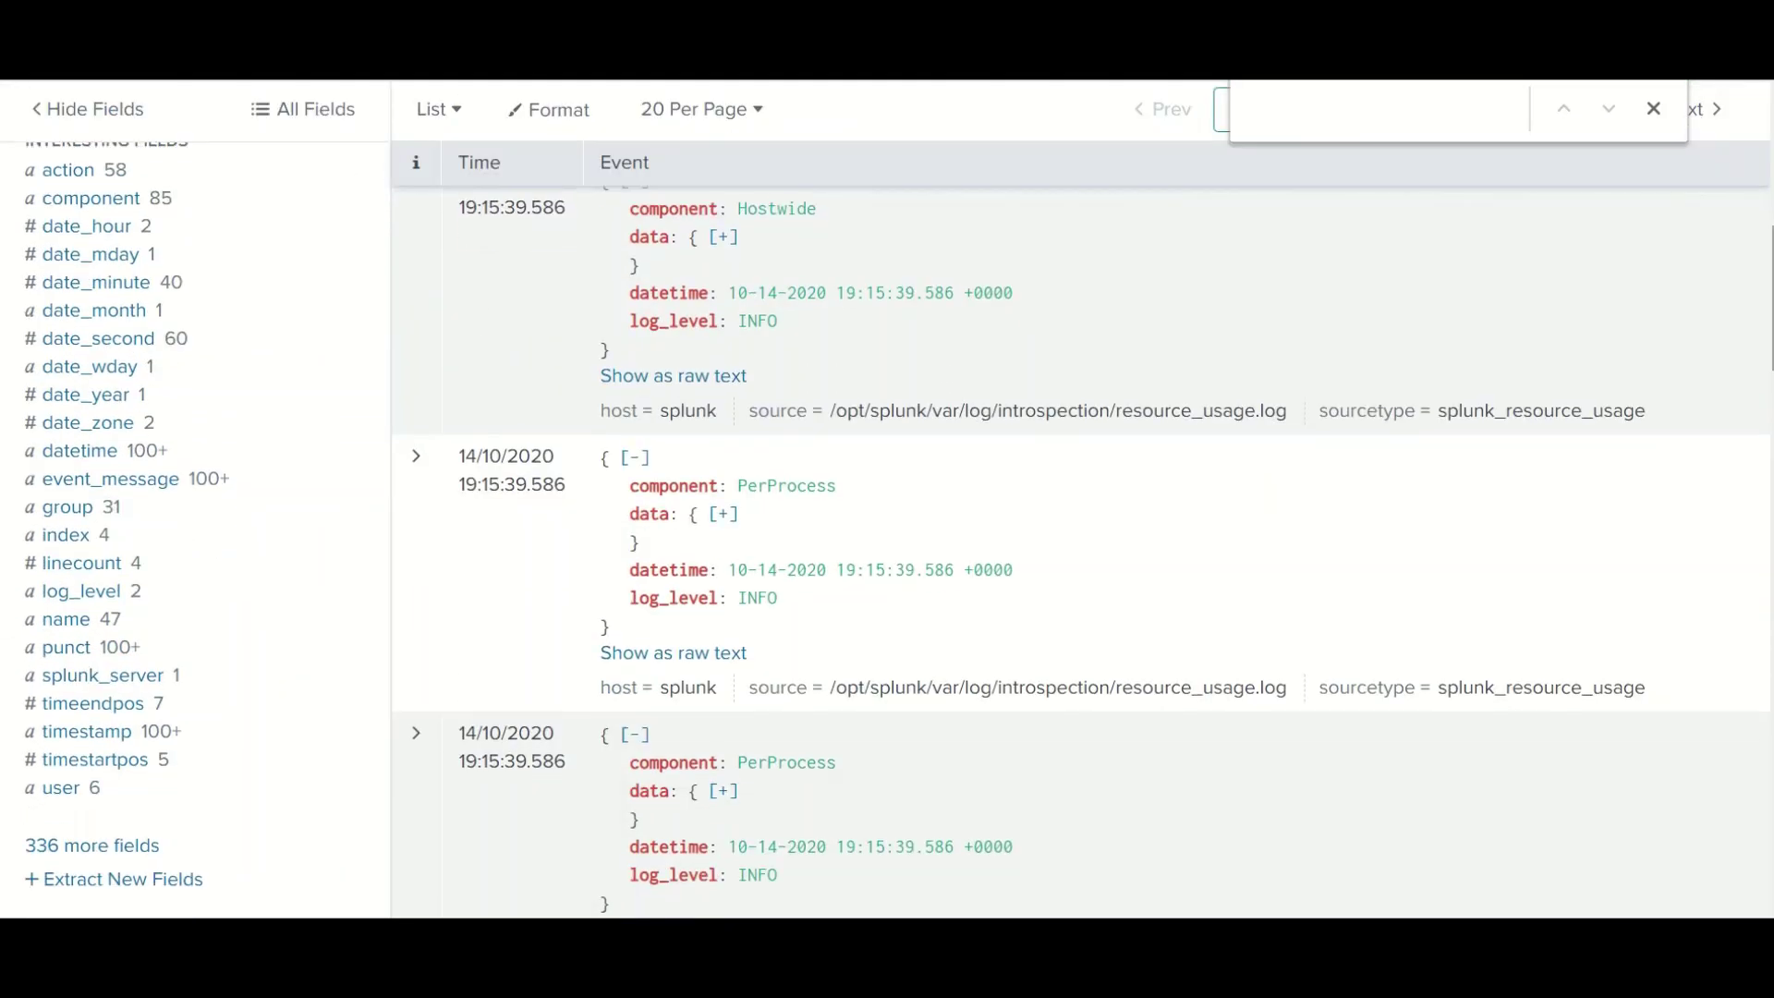
click(65, 543)
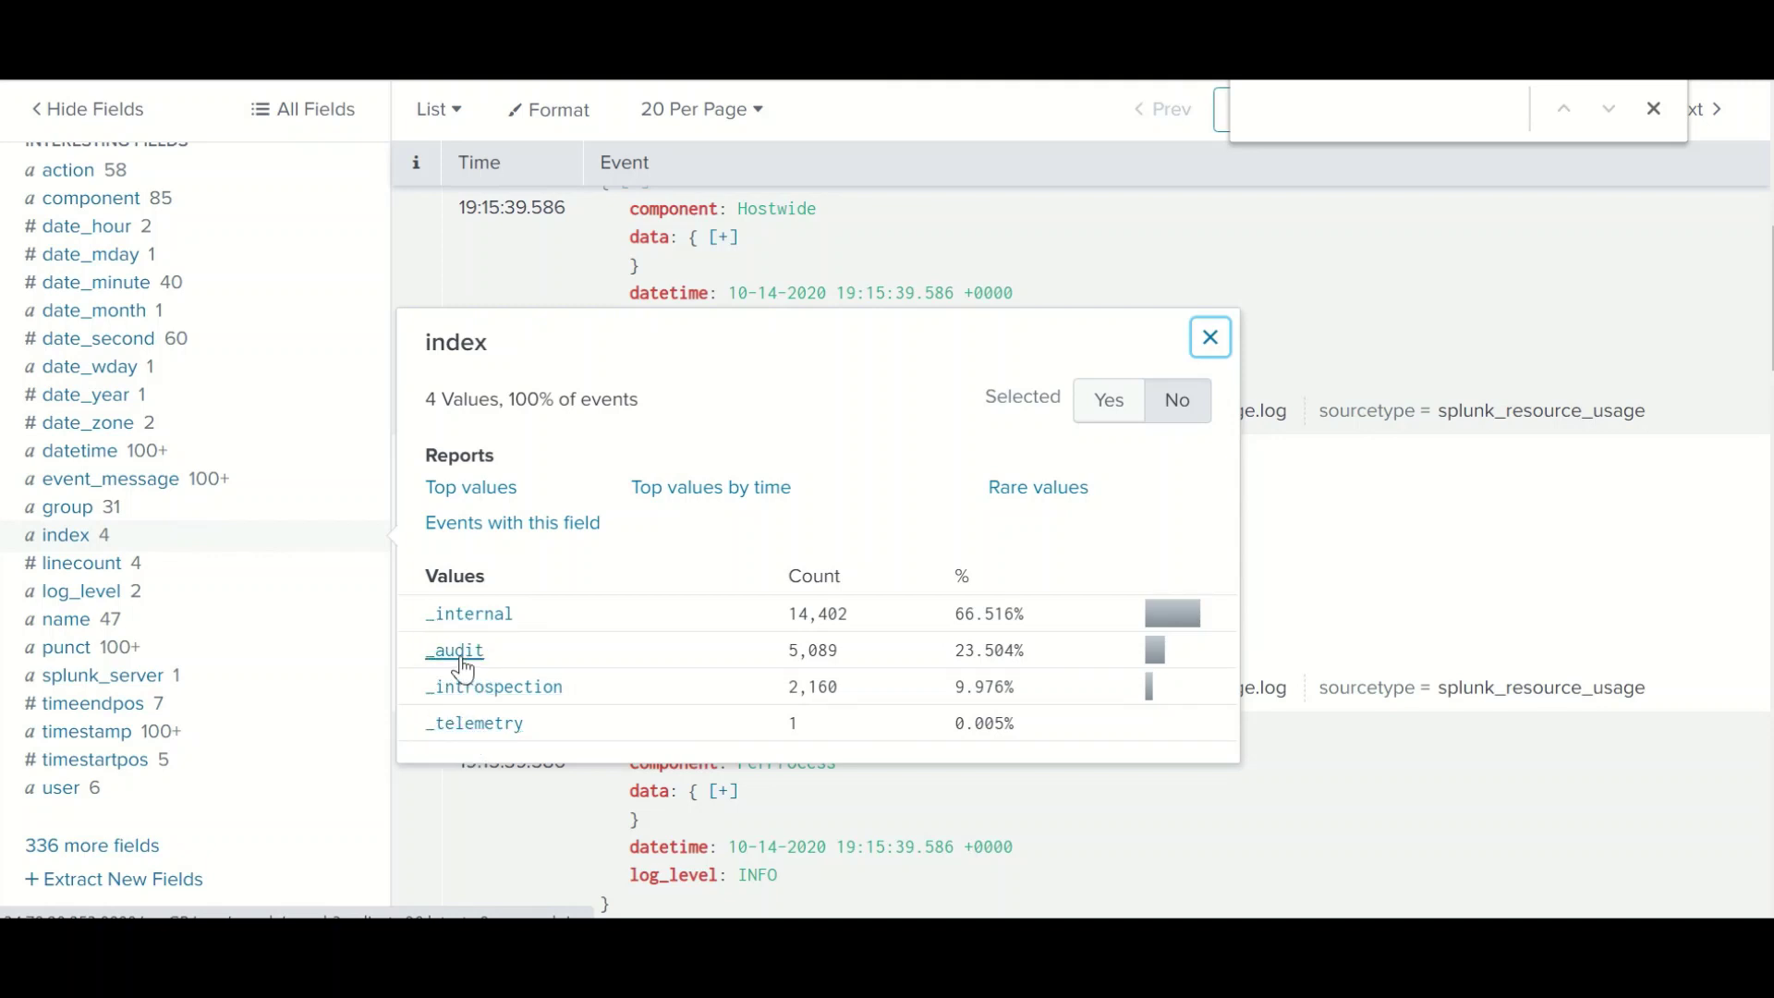
key(Escape)
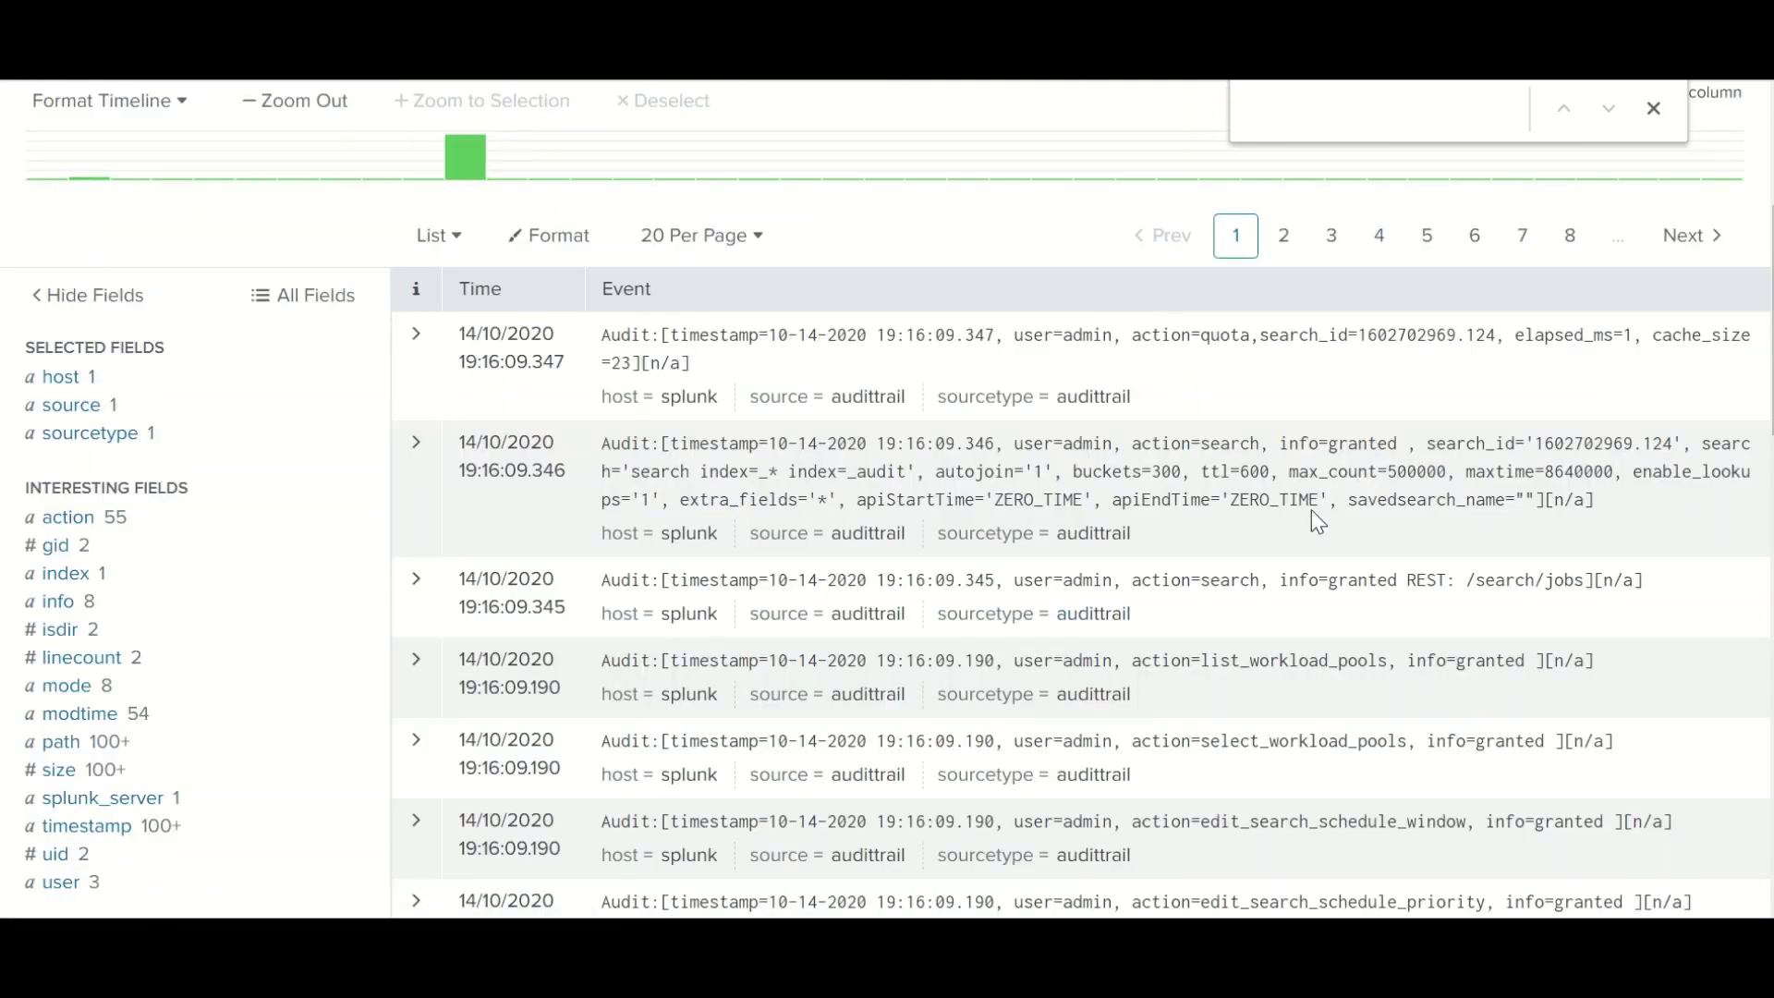
scroll(1042, 298, up, 4)
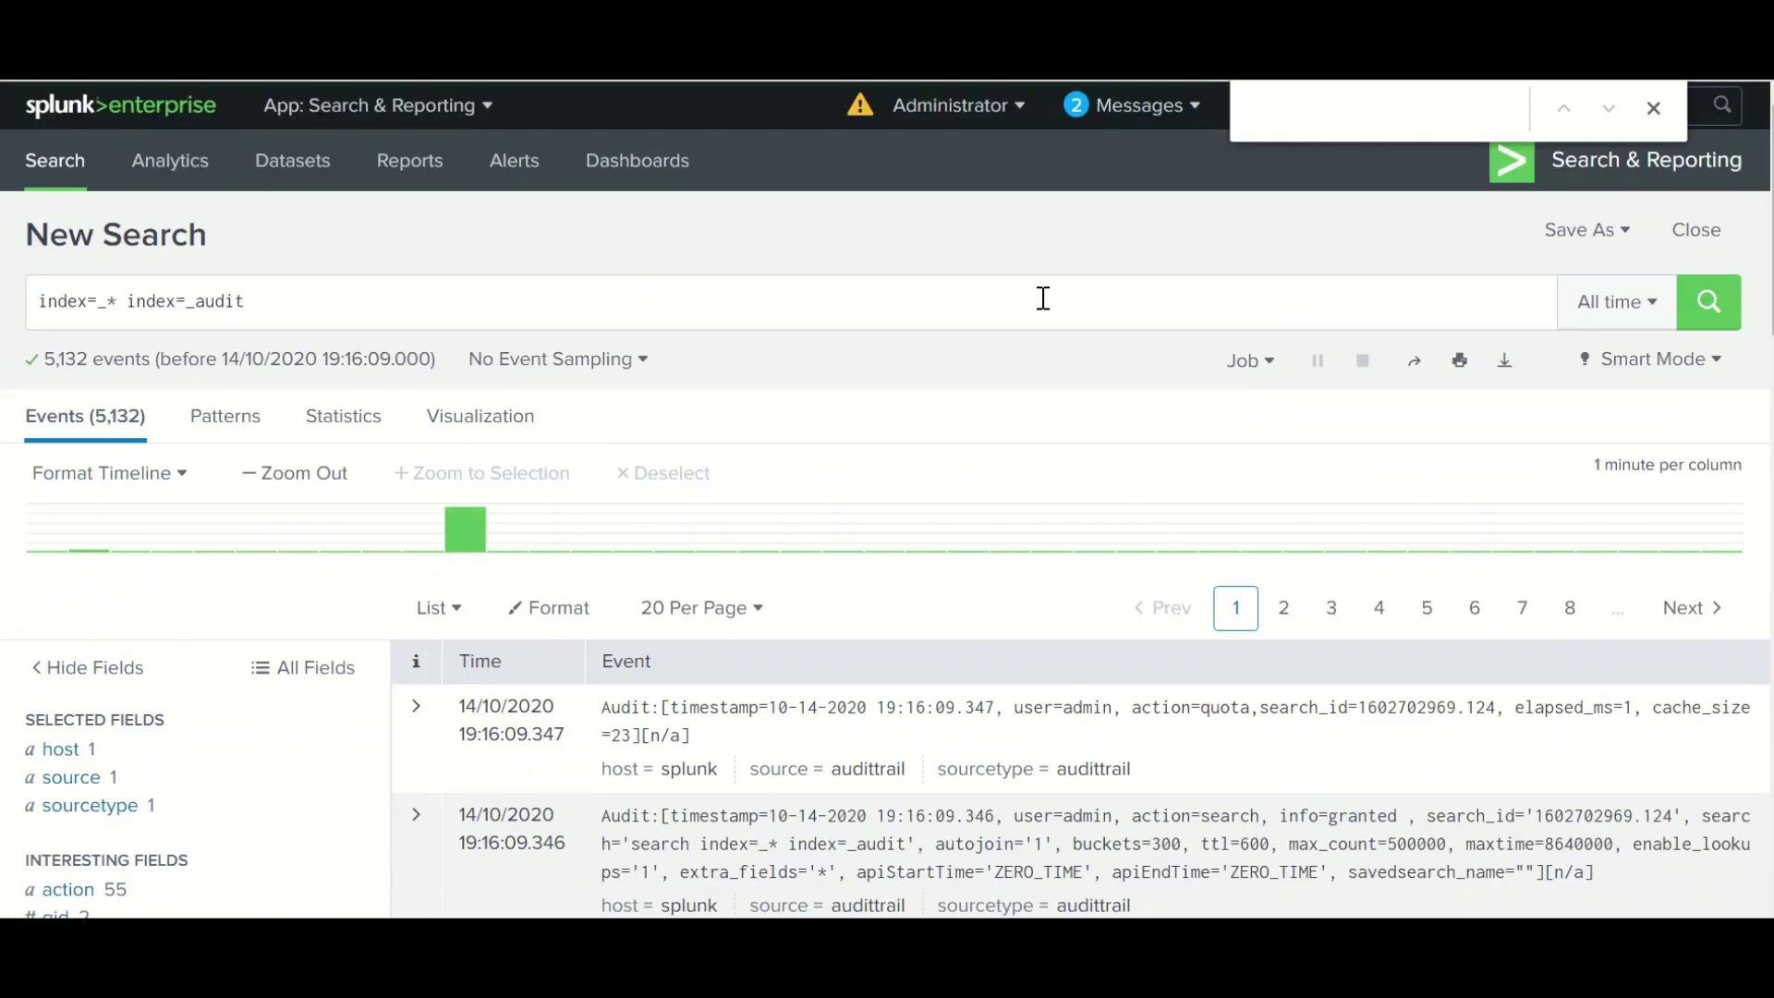
Delete the wildcard condition index=_* from the query, leaving only index=_audit.
click(237, 301)
drag(131, 301, 5, 306)
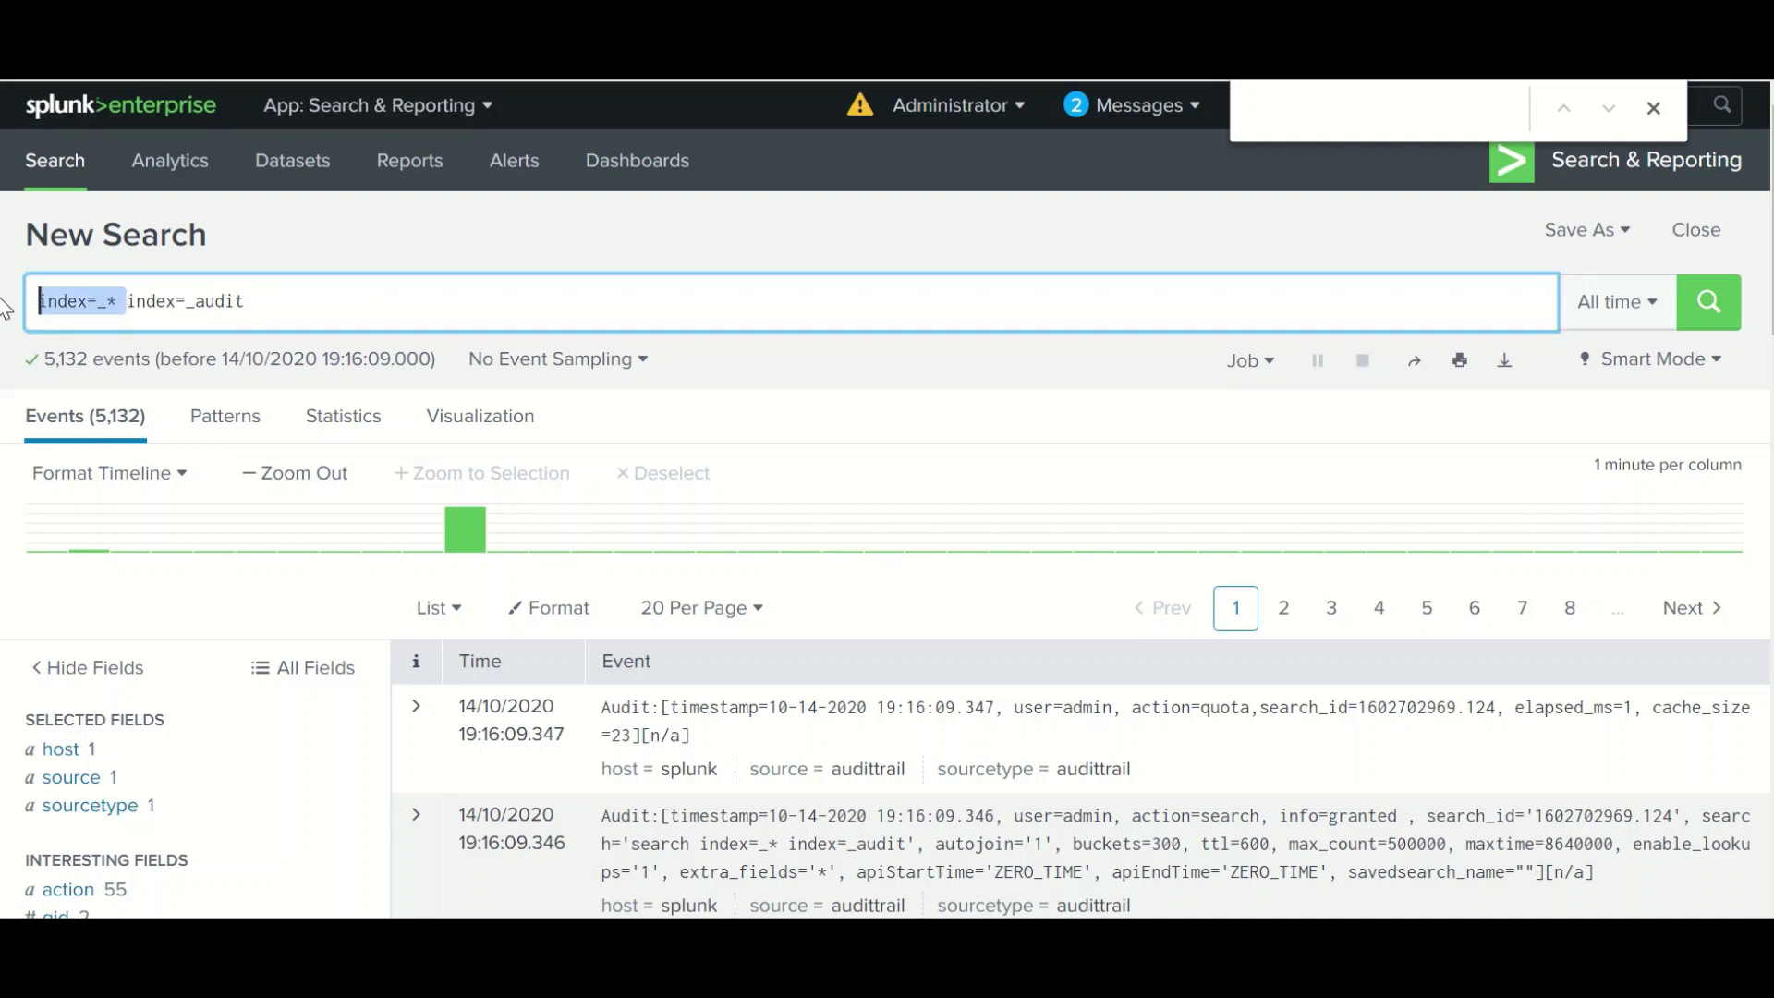
key(BackSpace)
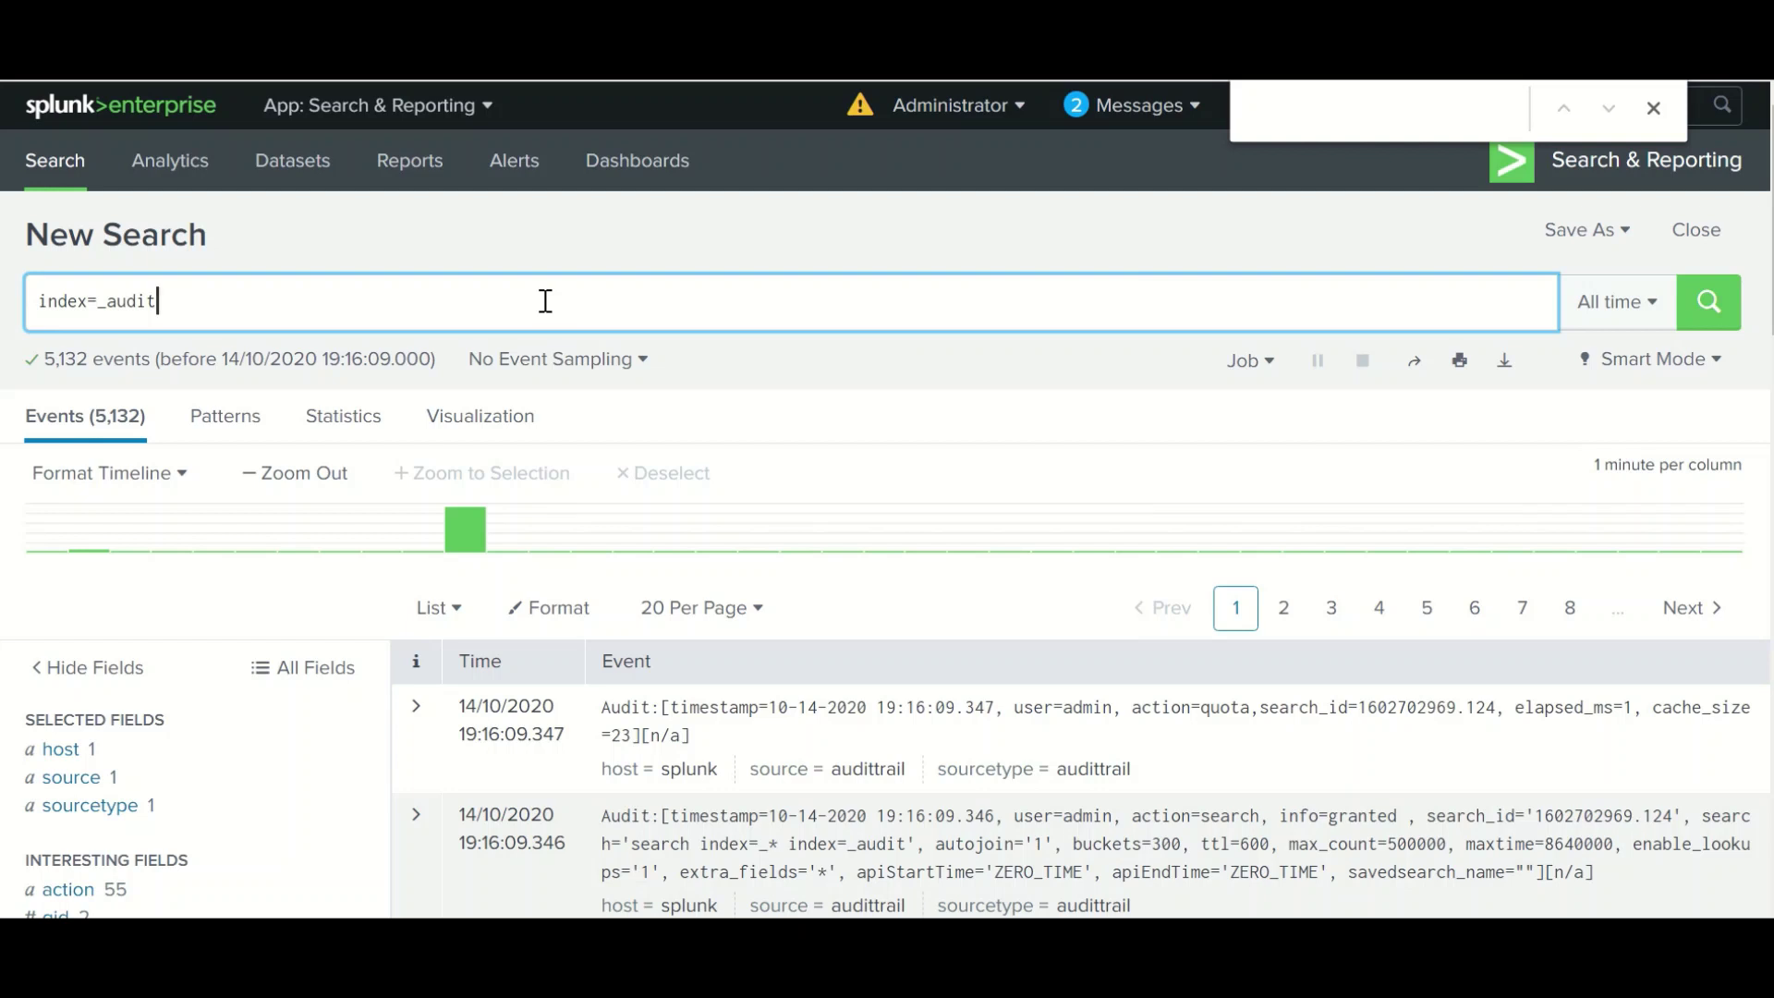
drag(165, 305, 37, 305)
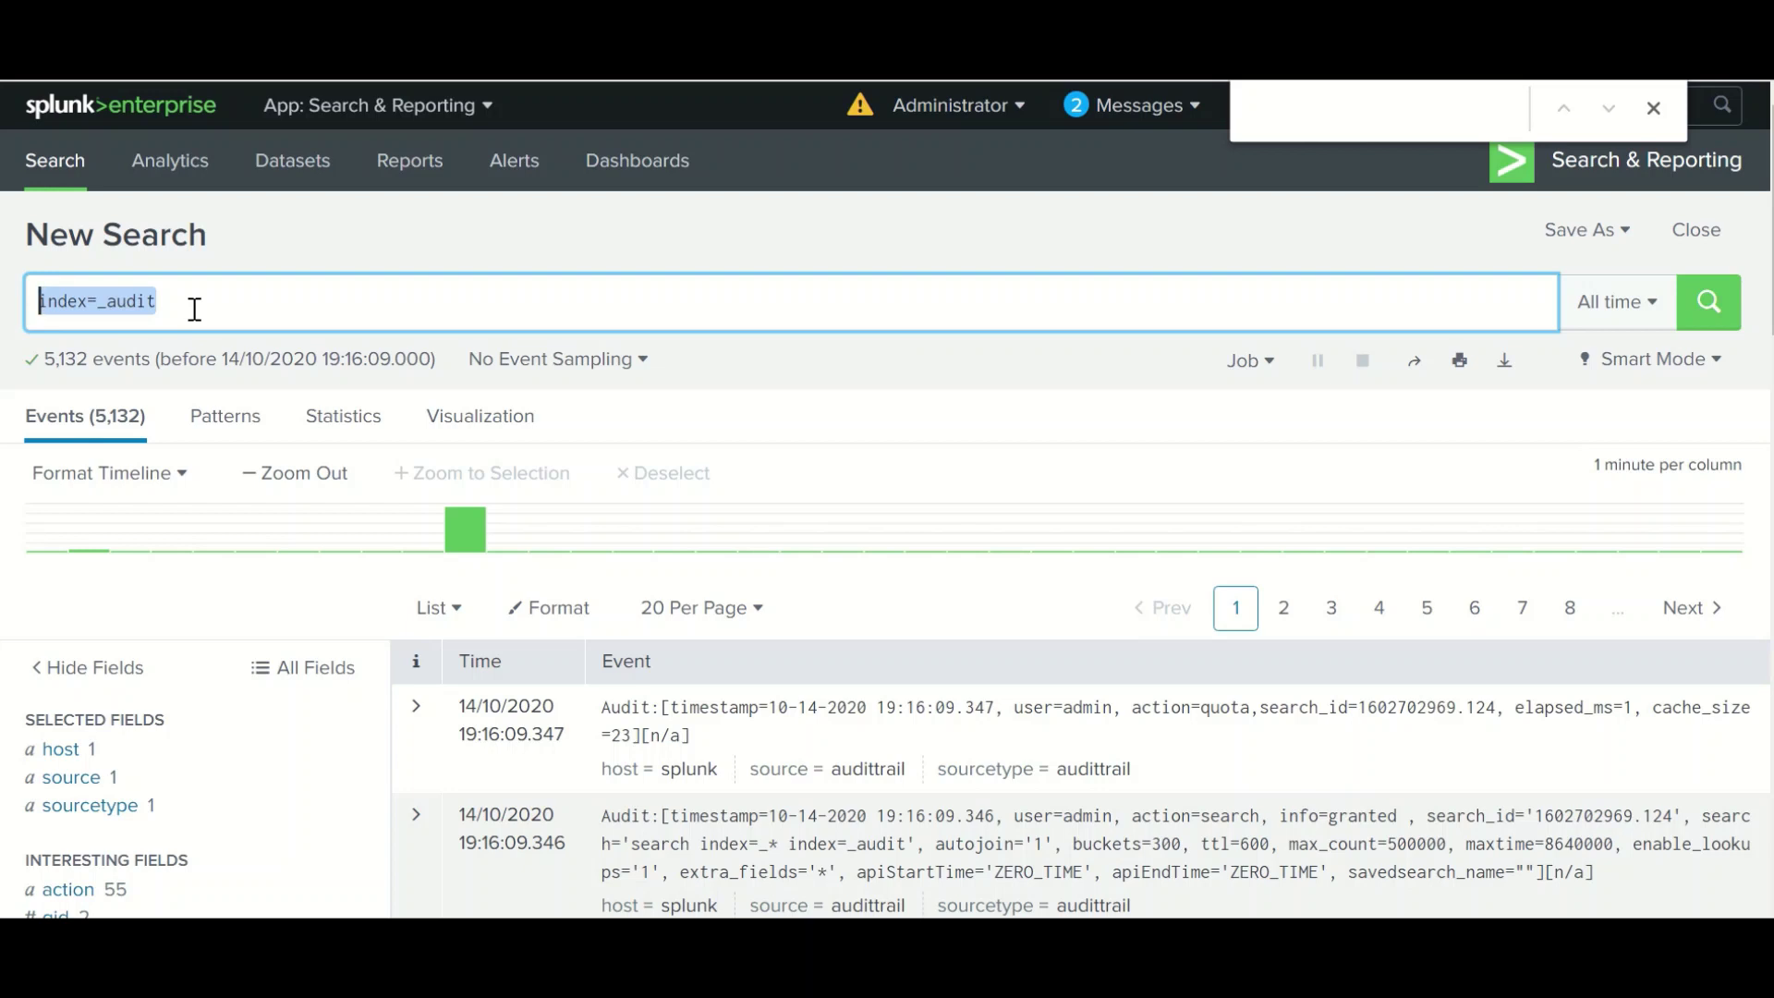
click(116, 305)
drag(155, 301, 108, 301)
Replace the audit index name with a wildcard so the query reads index=_*, and run the search.
click(190, 305)
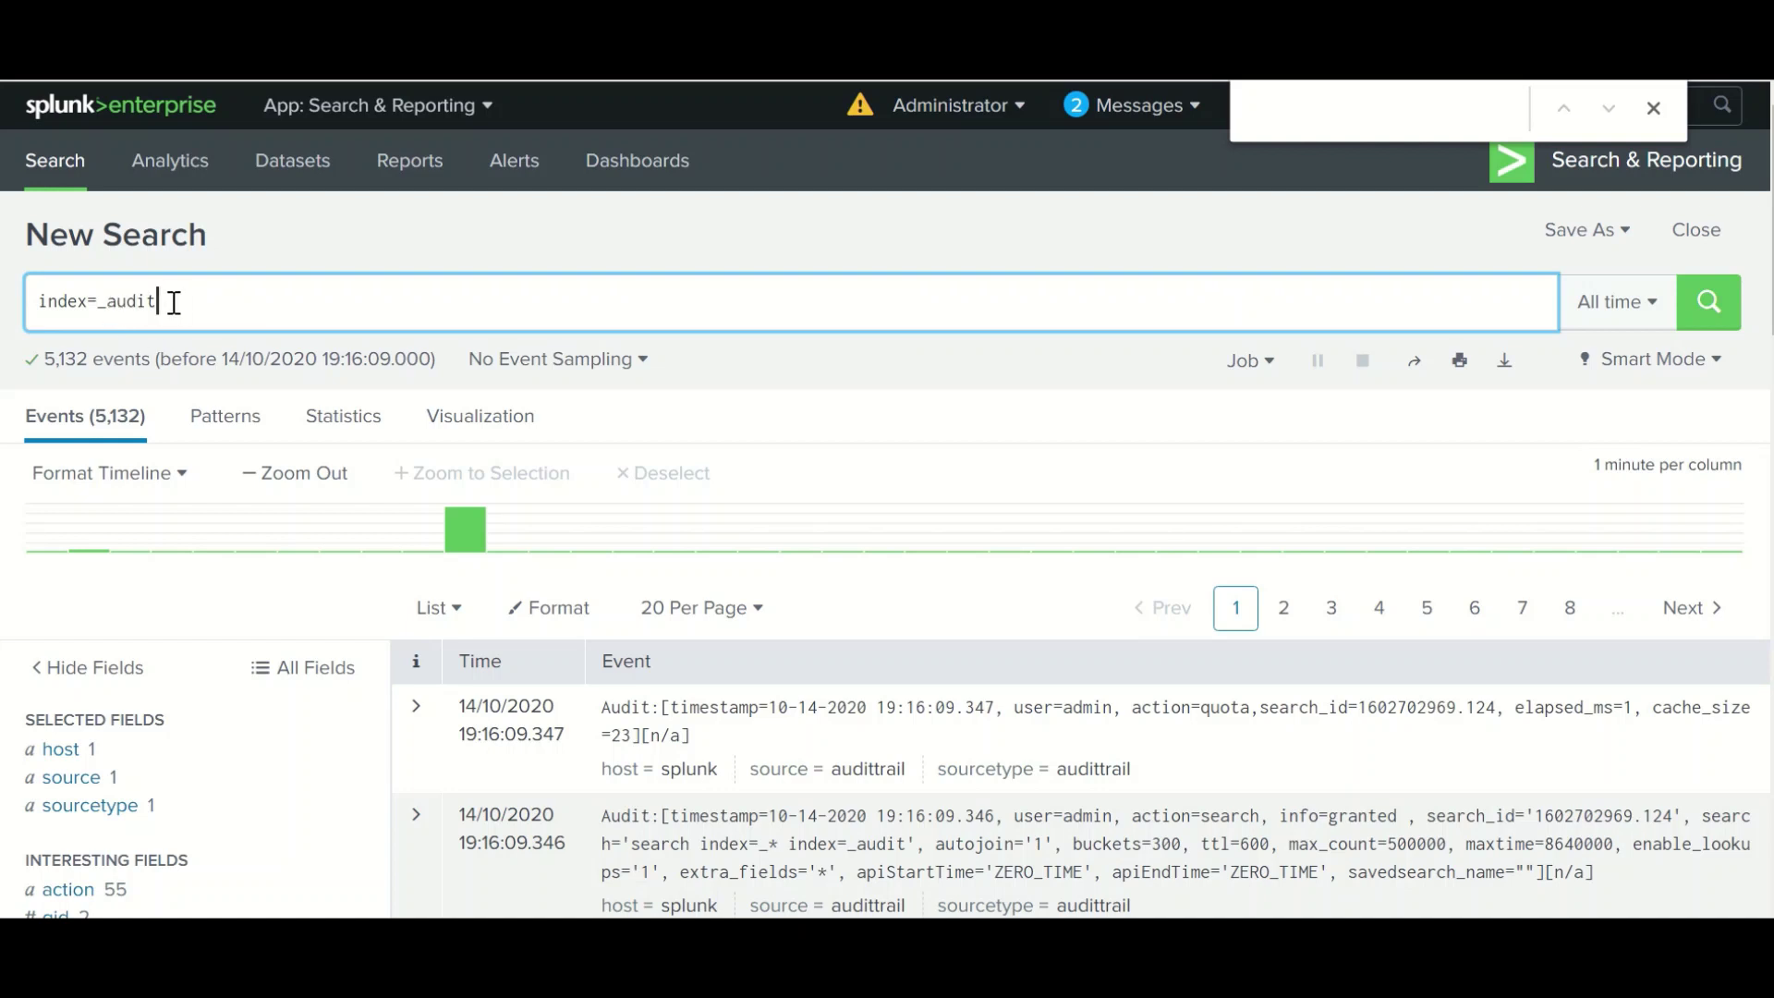
key(BackSpace)
key(BackSpace)
key(BackSpace)
key(BackSpace)
key(BackSpace)
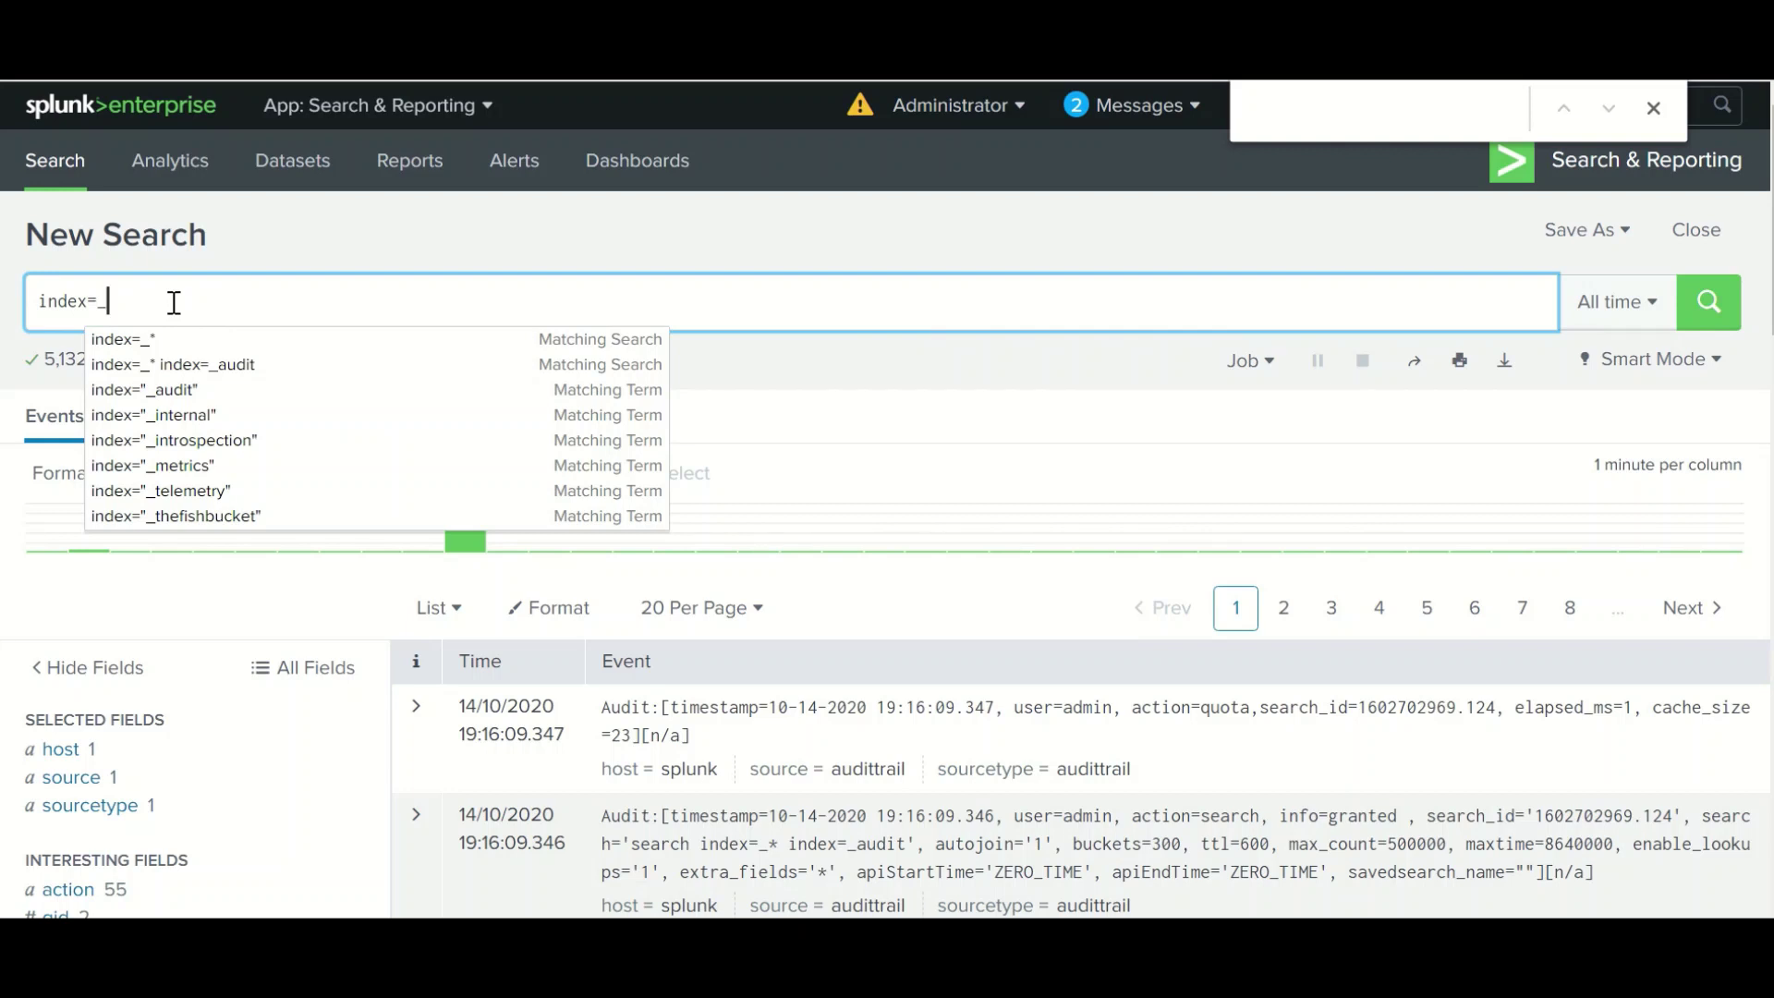
text(*)
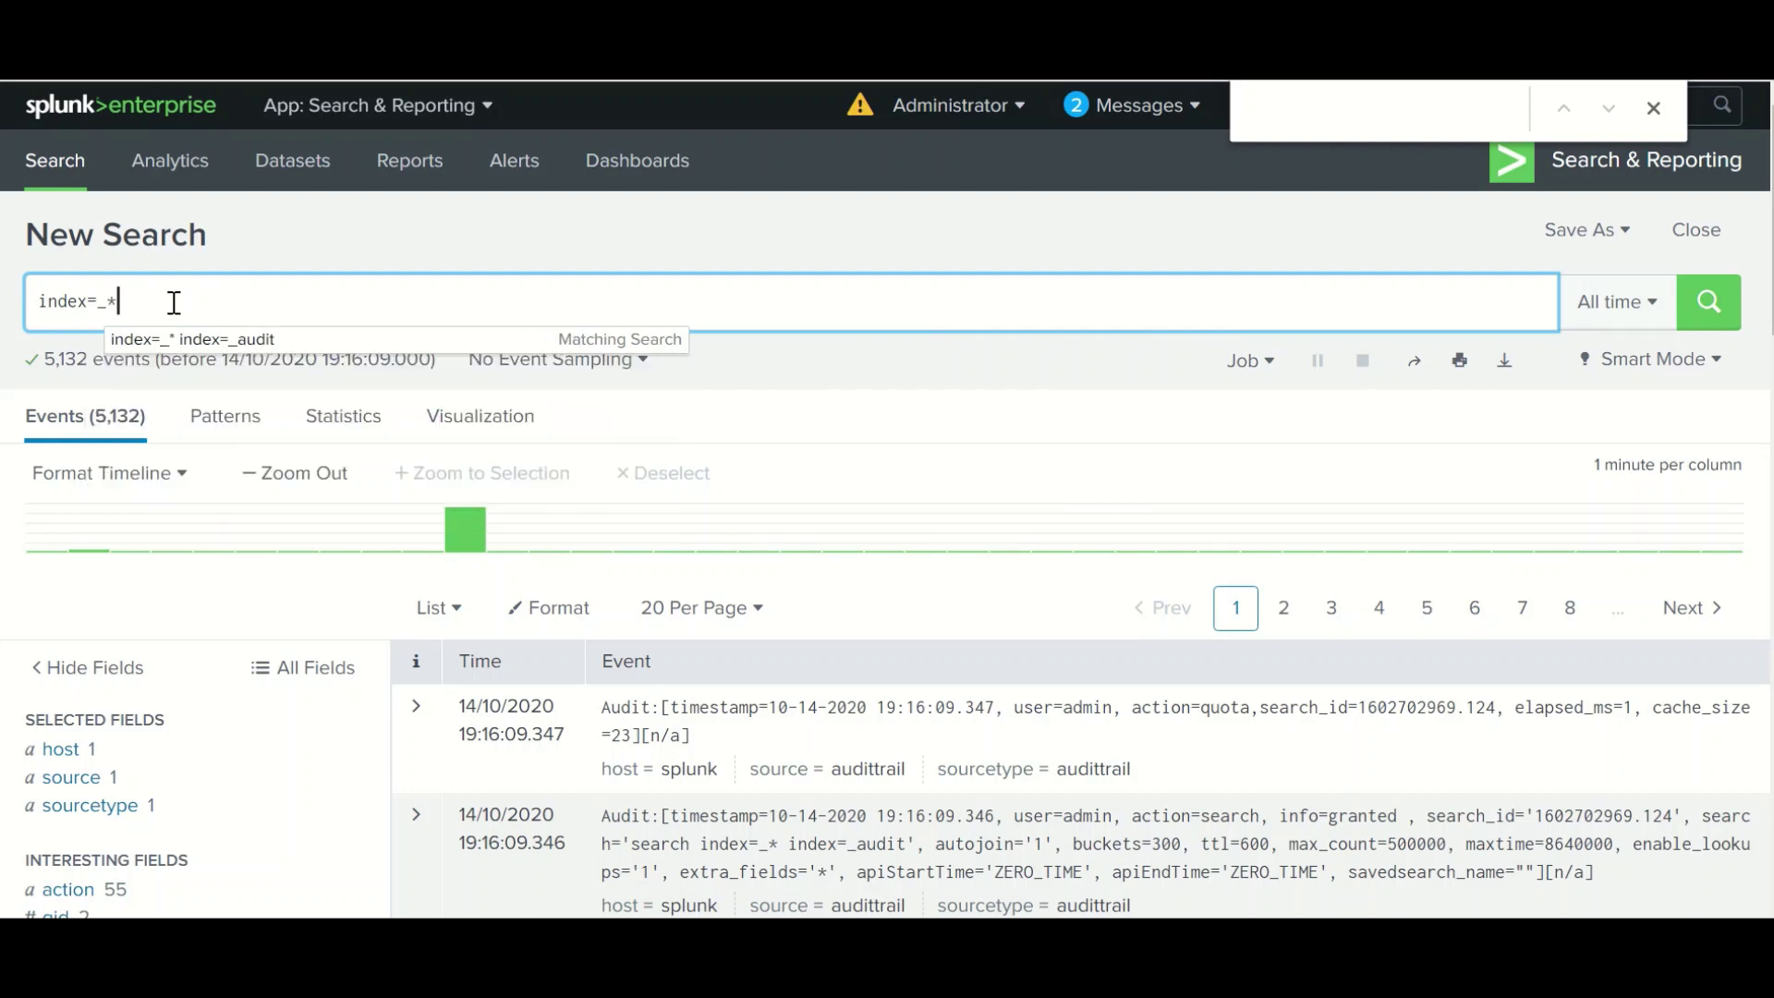
key(Return)
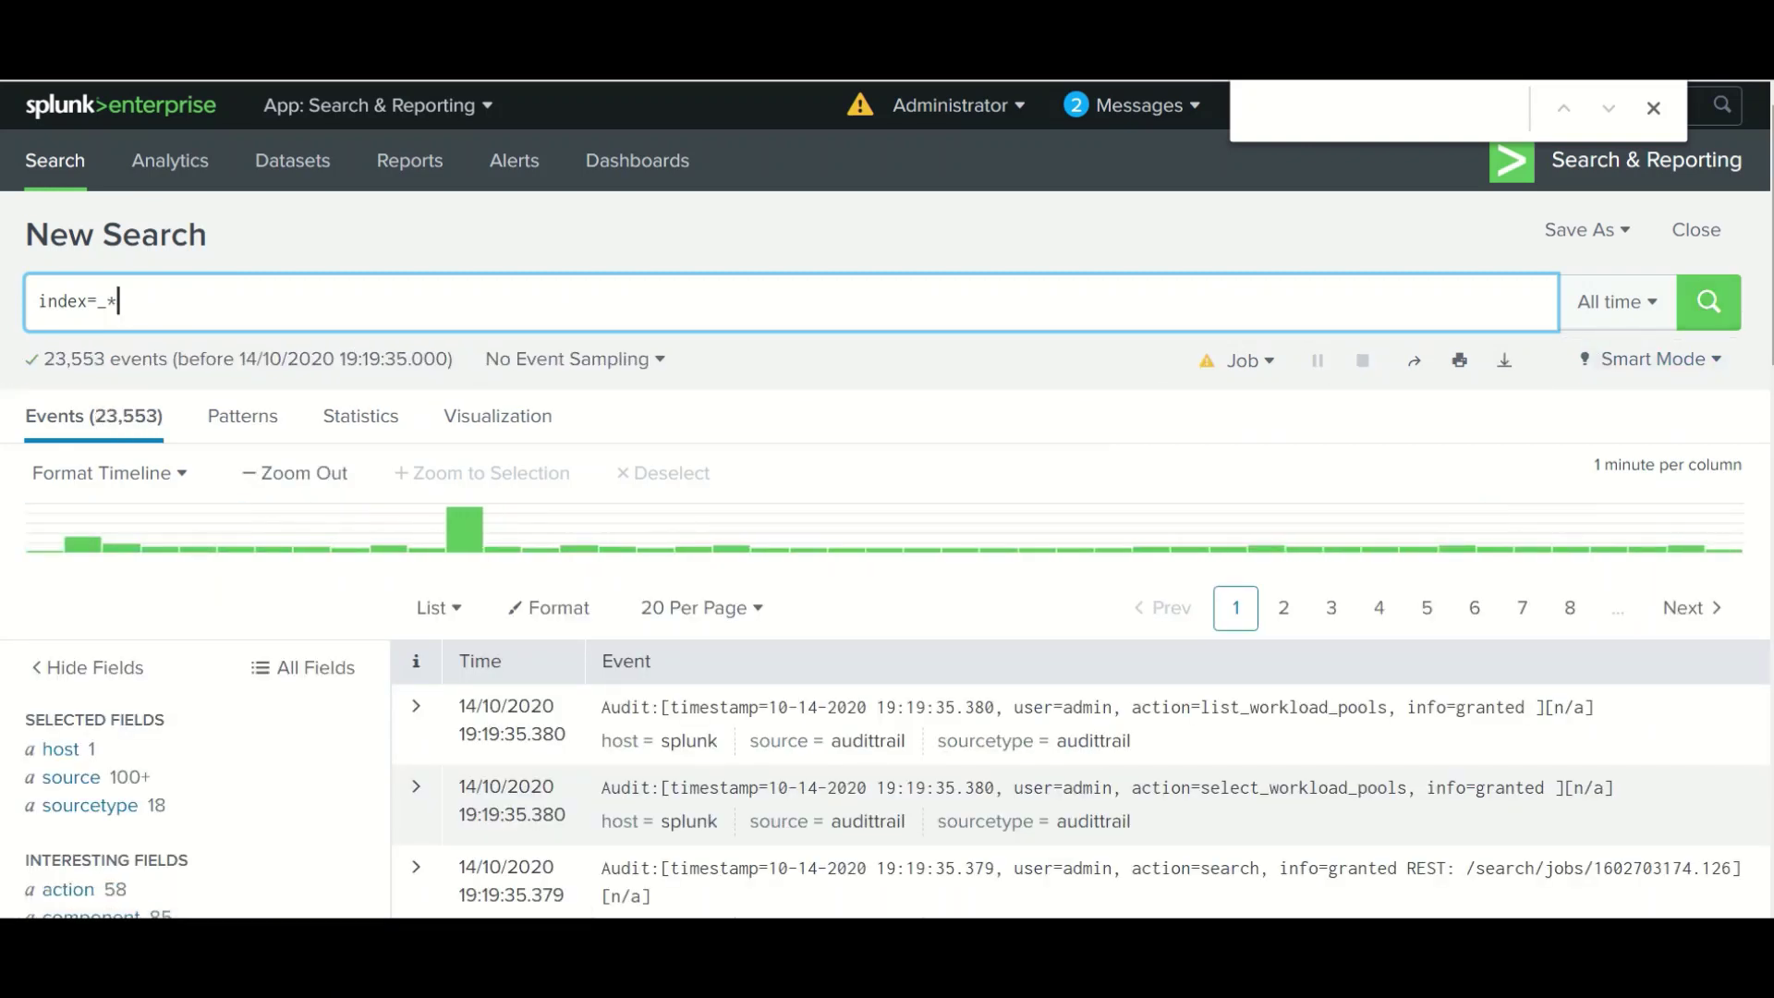
Open the index field's details in the fields list and make index a selected field.
scroll(1767, 216, down, 6)
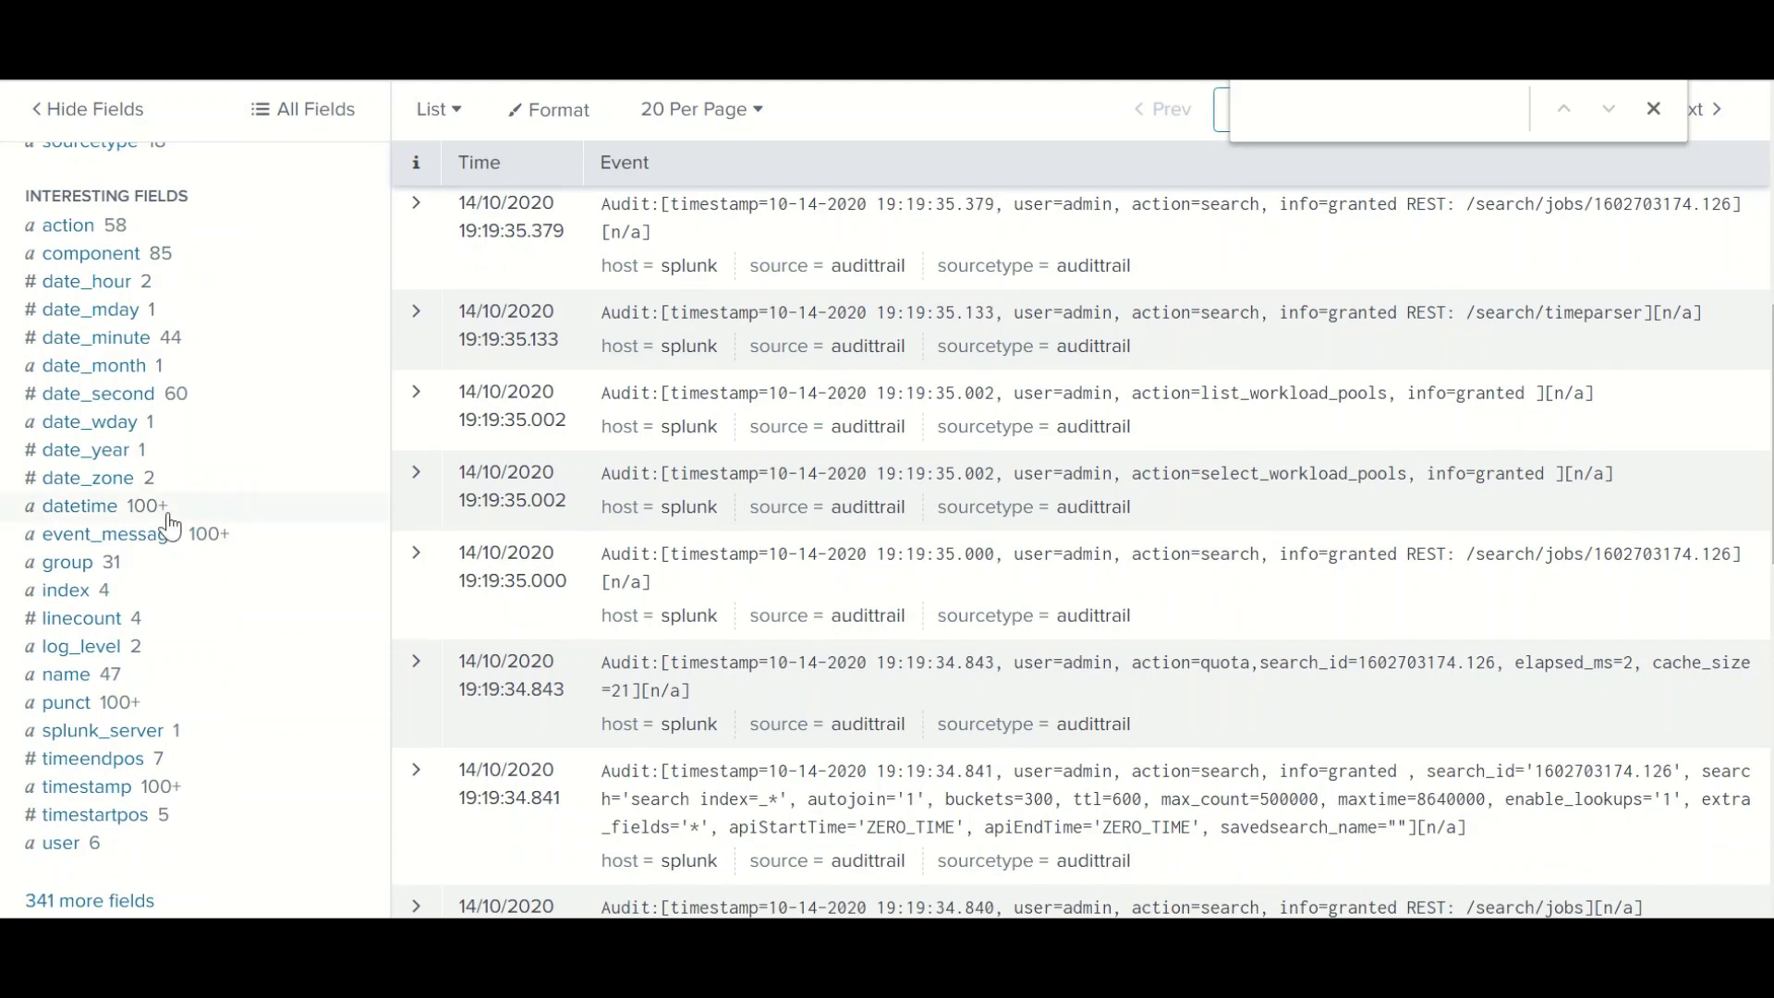
click(63, 591)
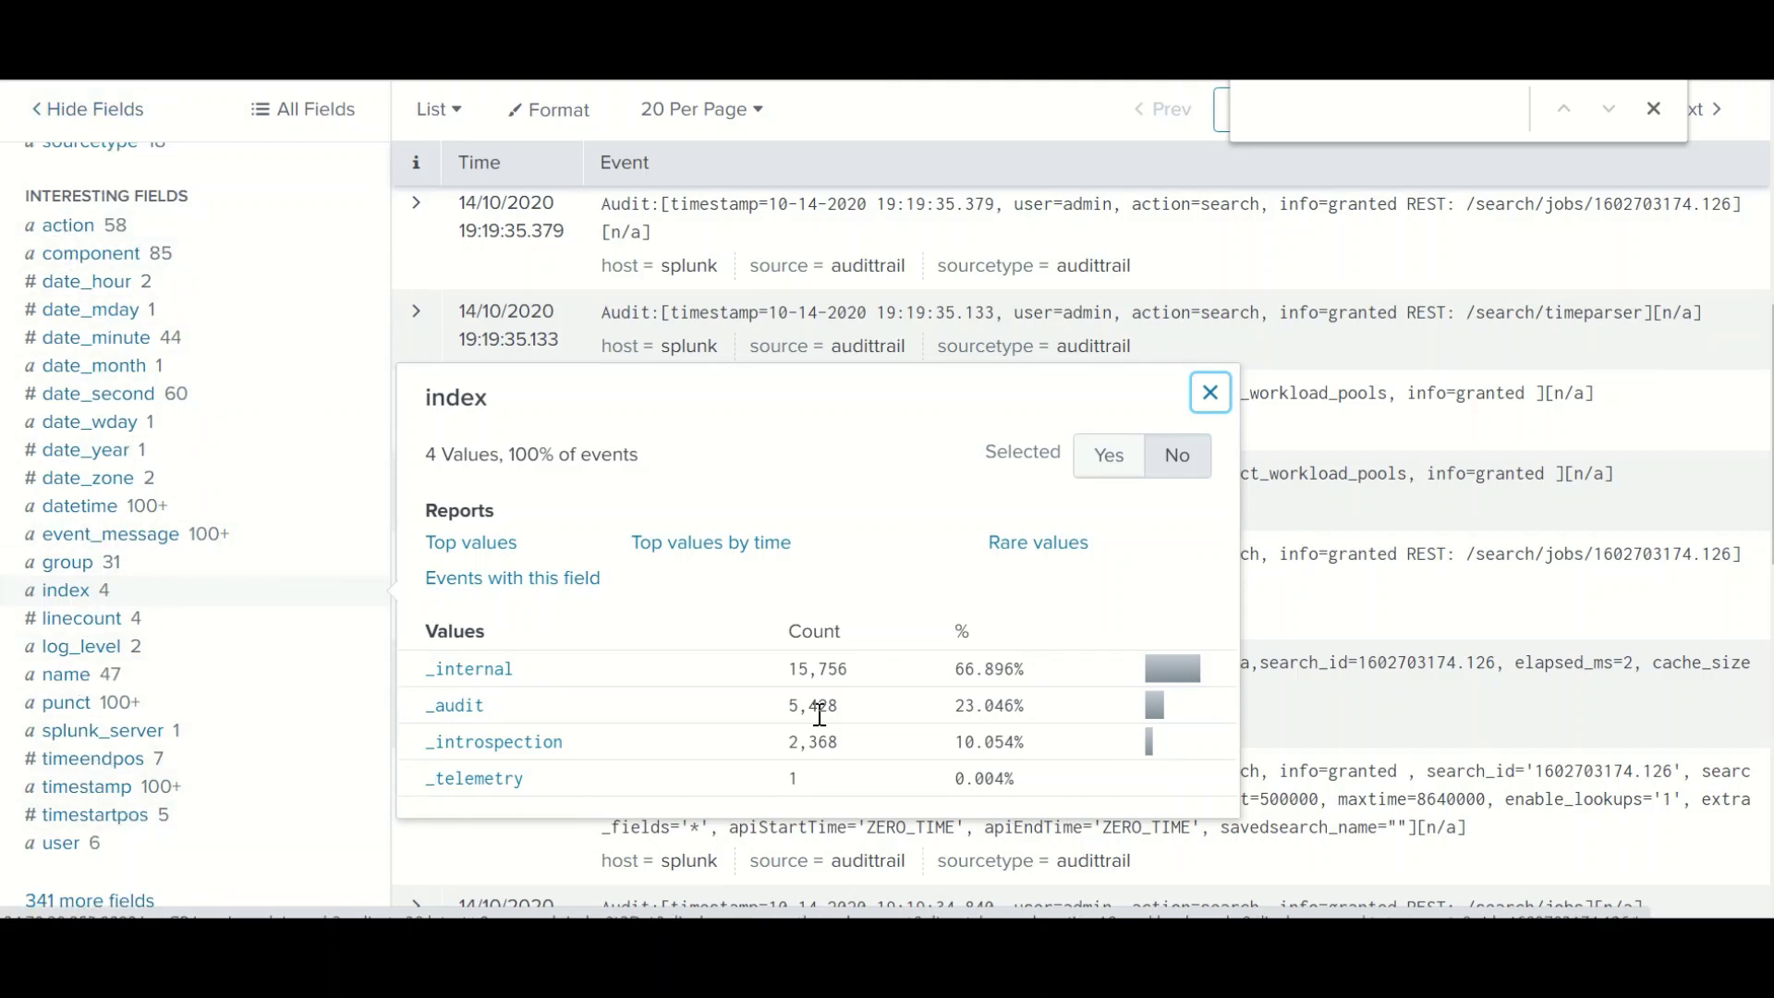
click(1111, 456)
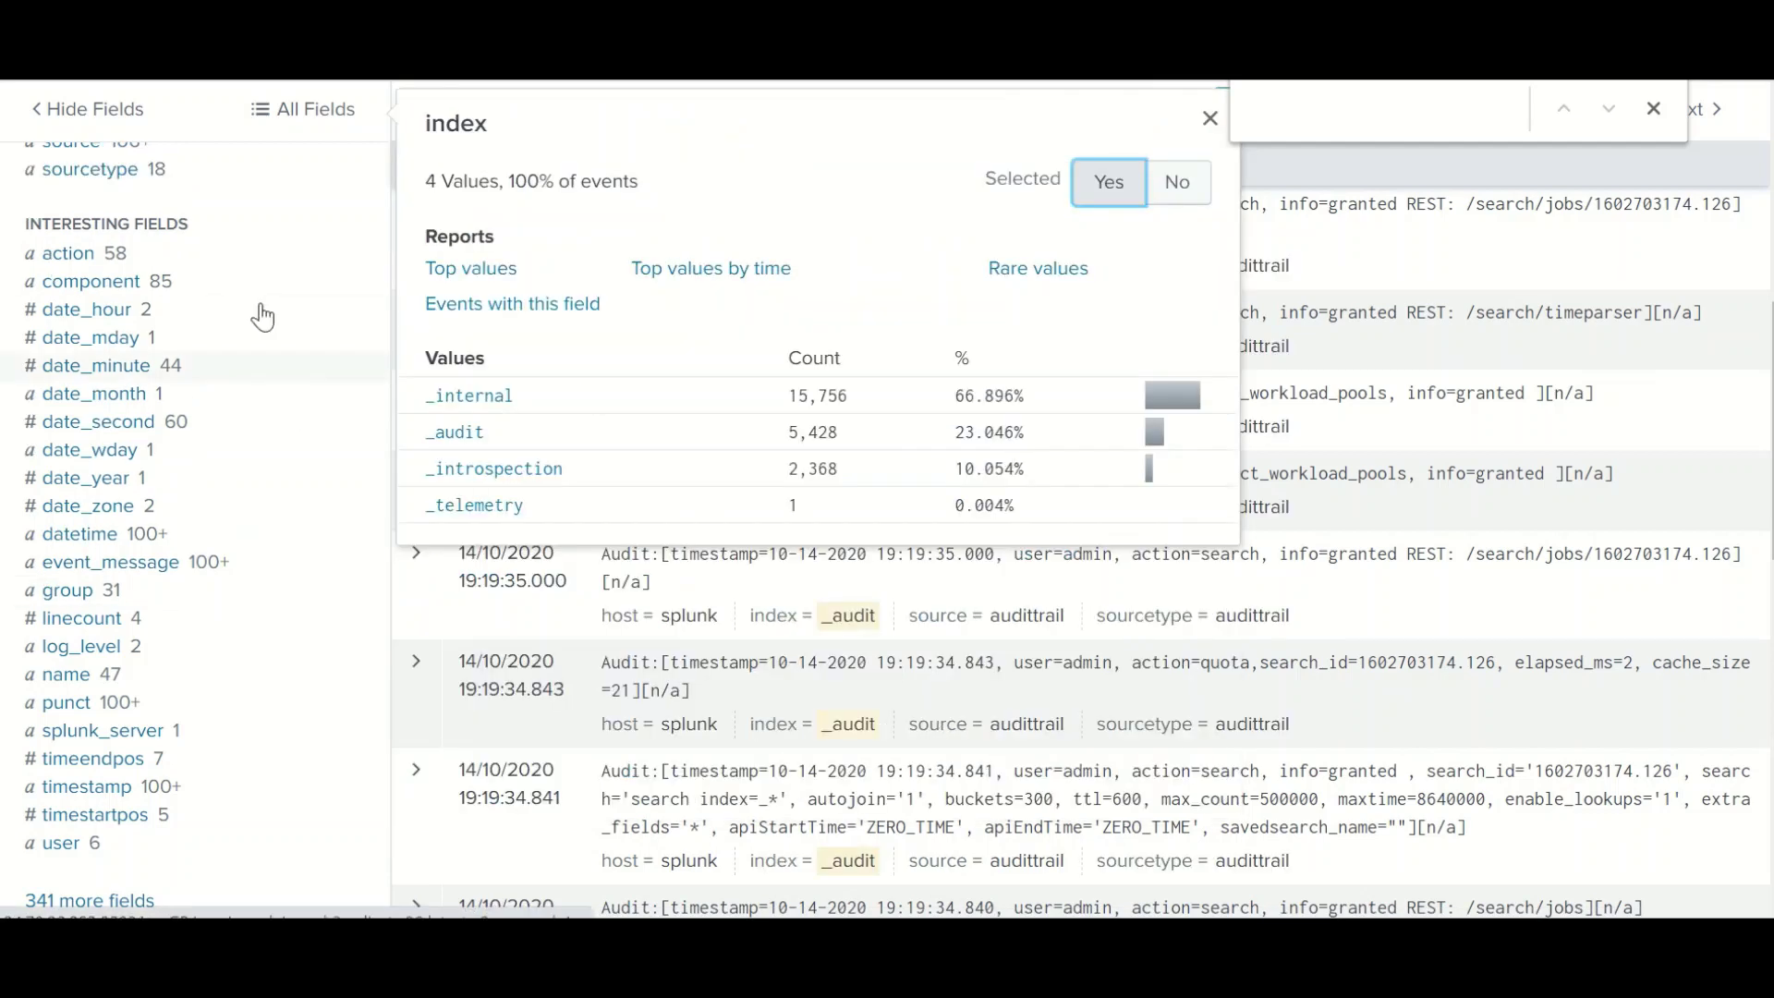
scroll(194, 355, up, 3)
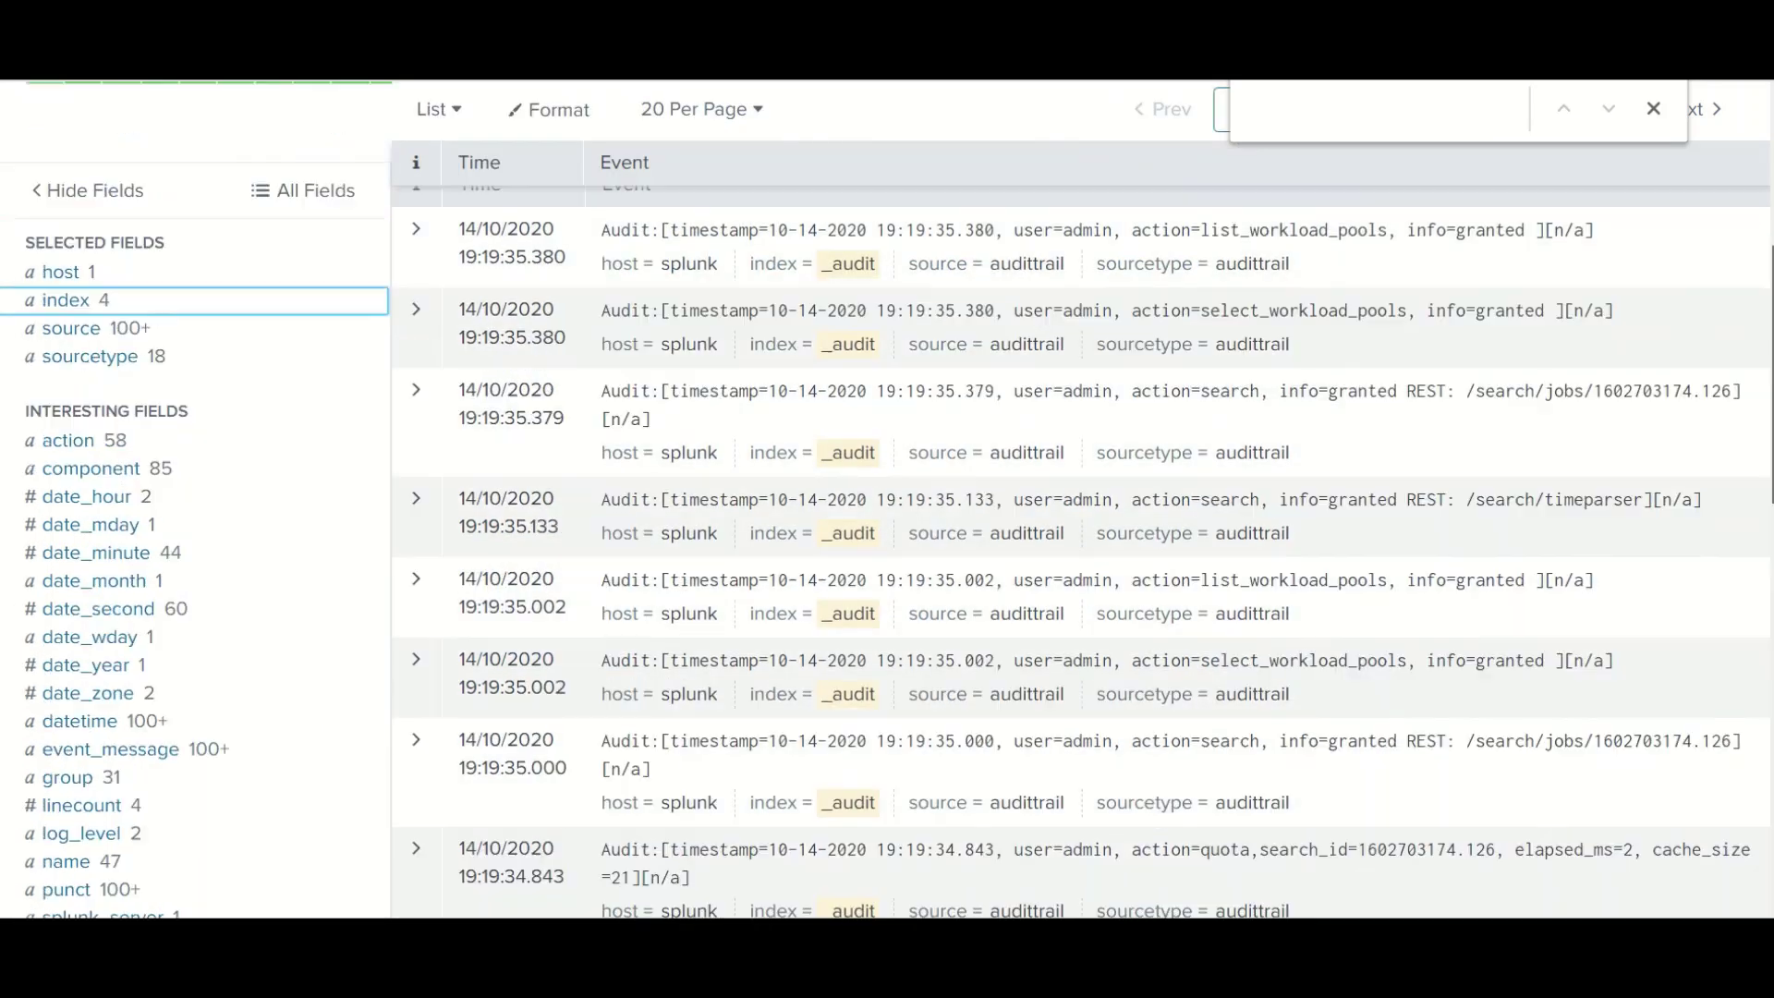